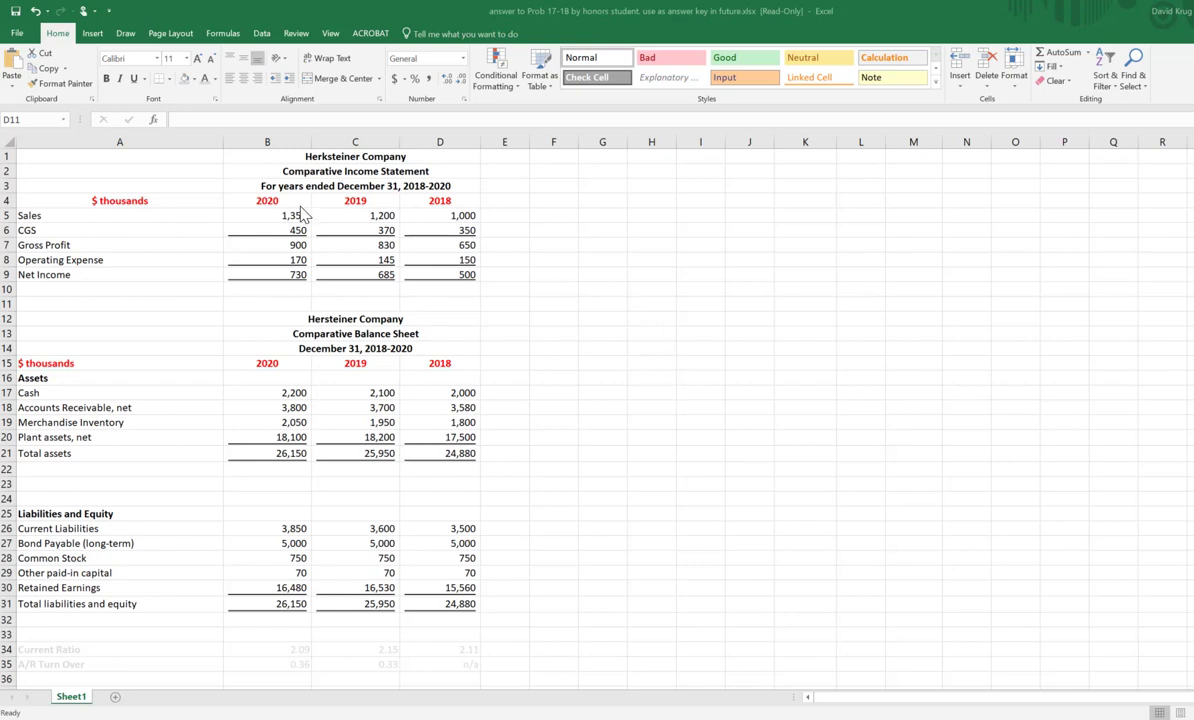
Step: Examine the comparative income statement and balance sheet, including the 2020, 2019 and 2018 columns
{"action": "left_click", "coordinate": [553, 244]}
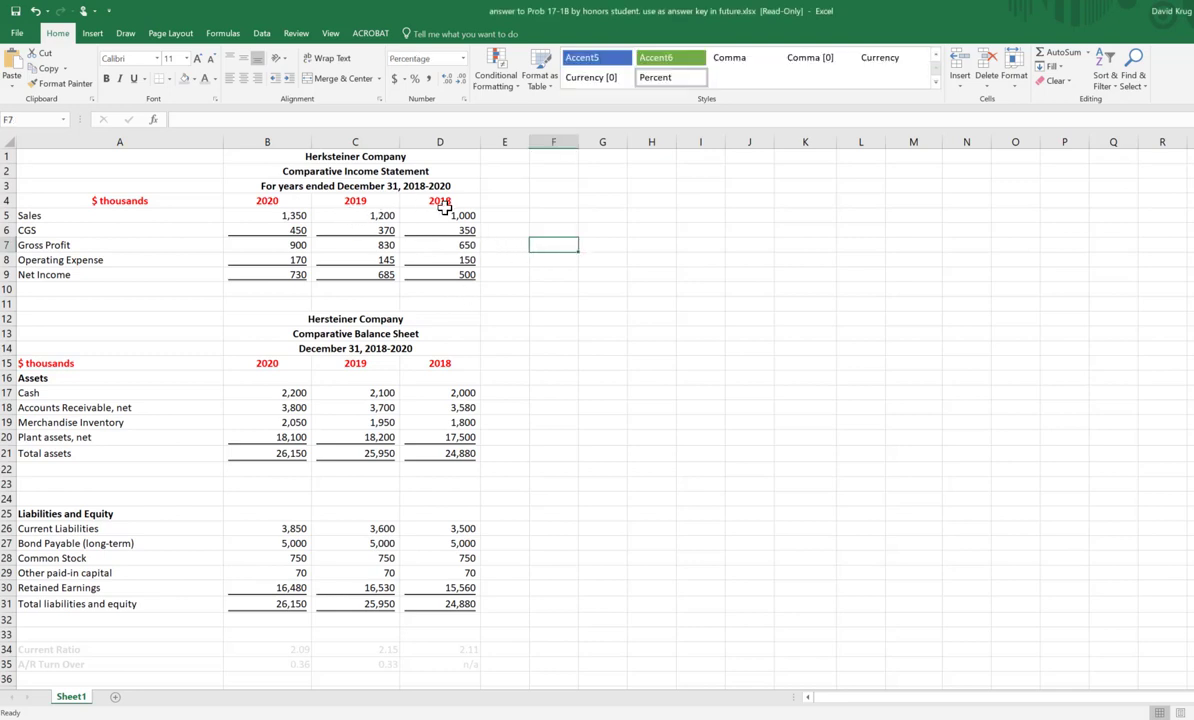
{"action": "left_click", "coordinate": [509, 243]}
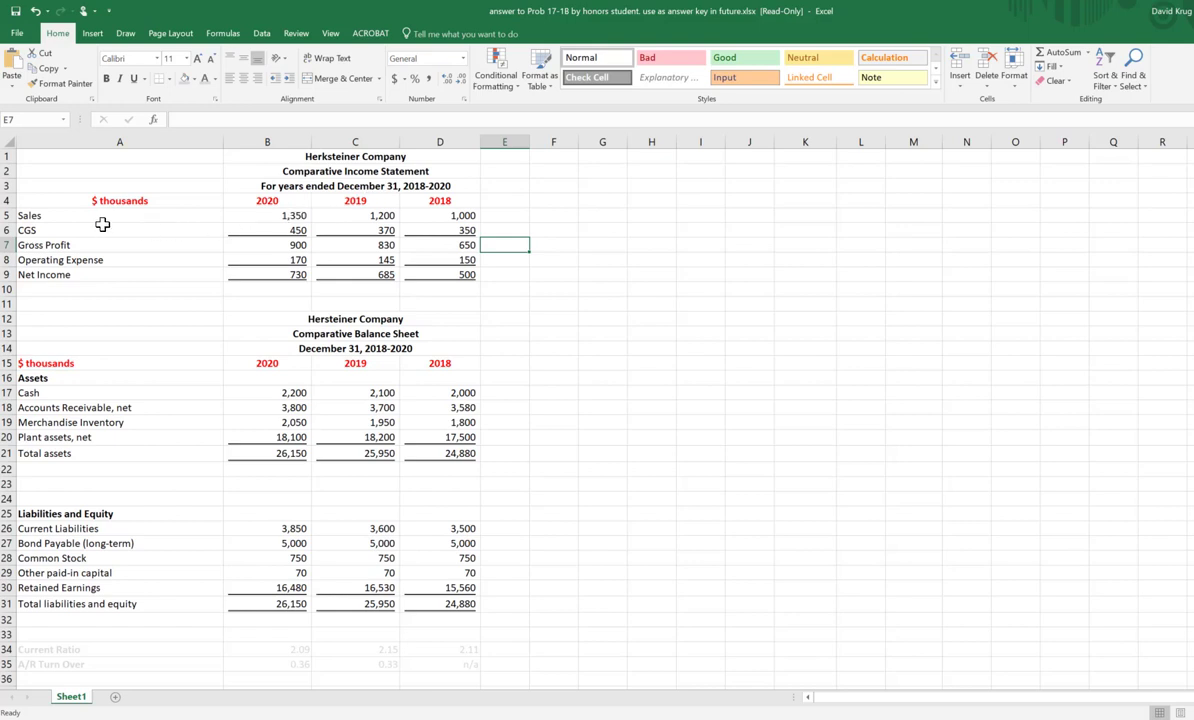
{"action": "left_click_drag", "start_coordinate": [82, 215], "coordinate": [443, 287]}
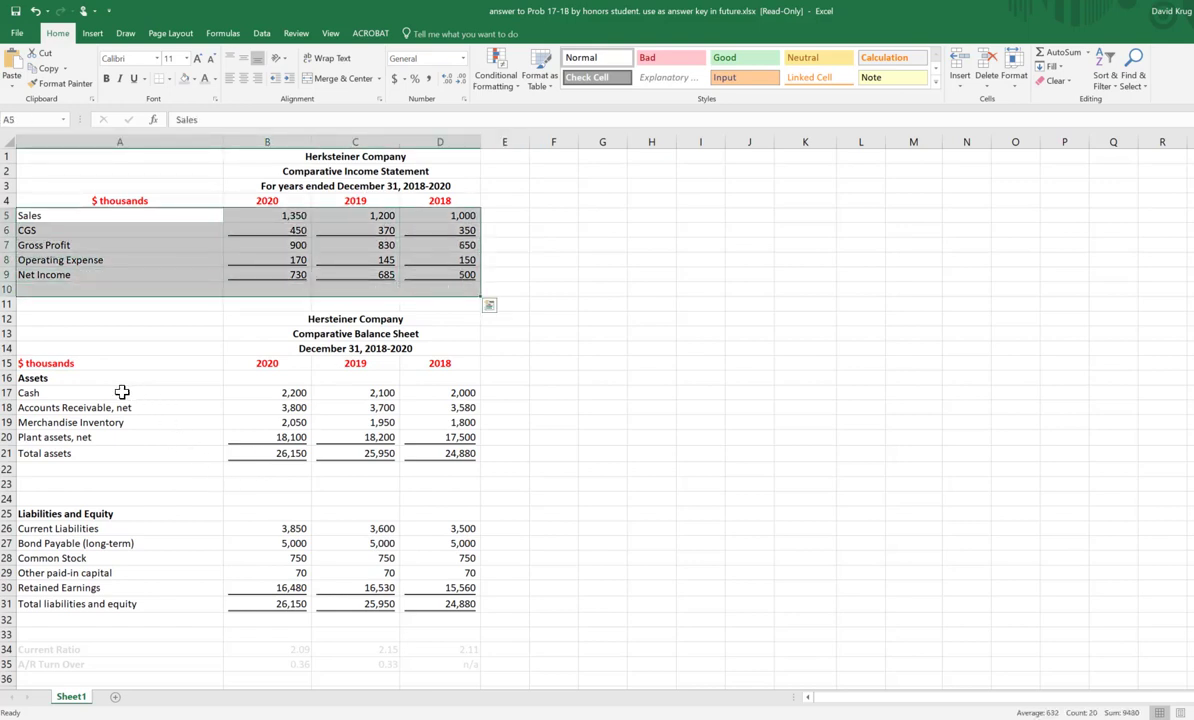
{"action": "left_click_drag", "start_coordinate": [95, 379], "coordinate": [445, 622]}
{"action": "left_click", "coordinate": [595, 453]}
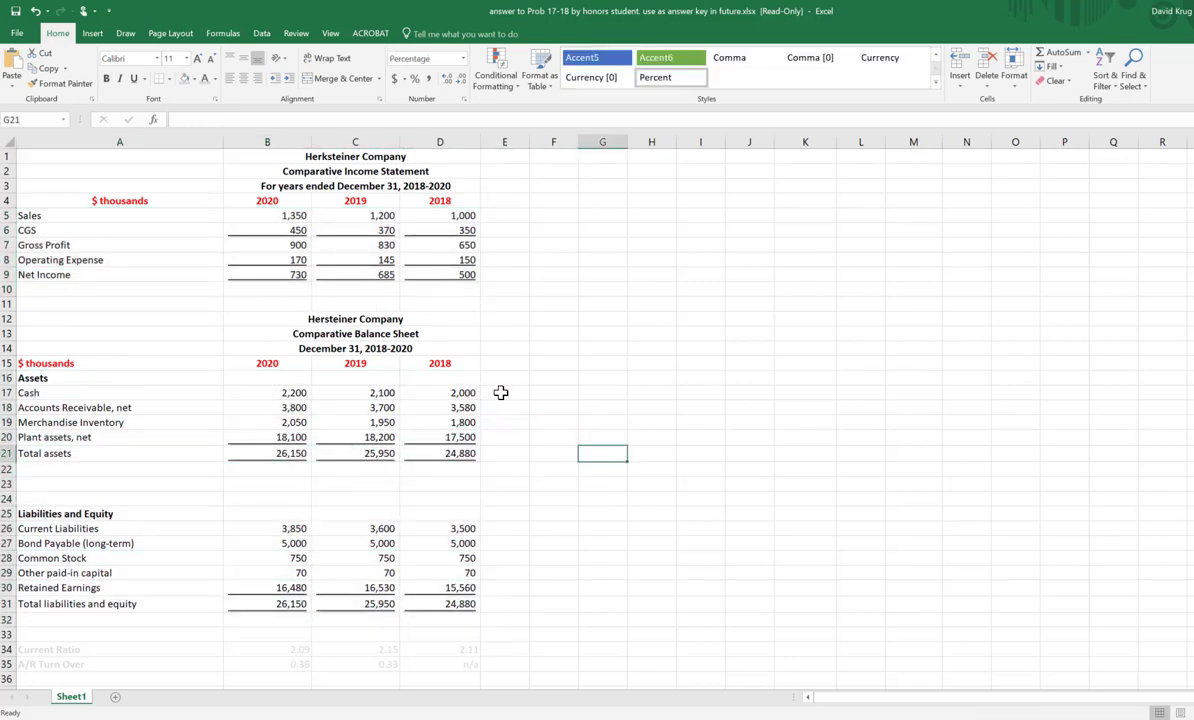
{"action": "left_click_drag", "start_coordinate": [263, 160], "coordinate": [263, 623]}
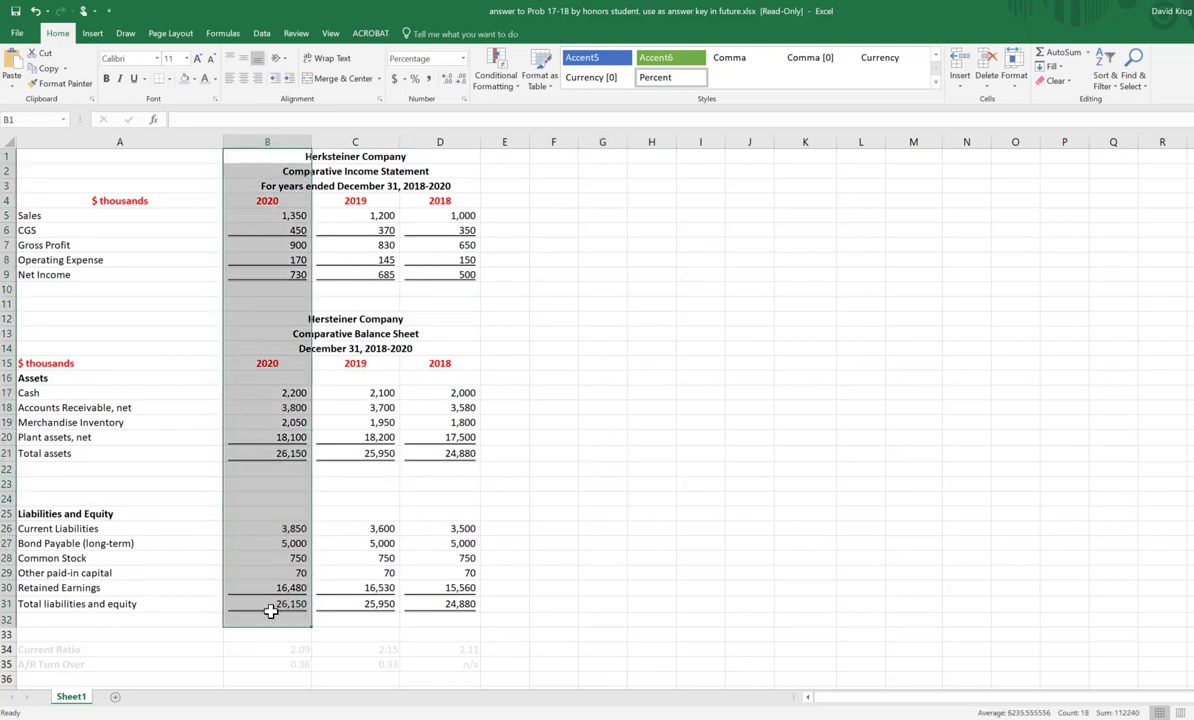
{"action": "left_click_drag", "start_coordinate": [372, 156], "coordinate": [384, 588]}
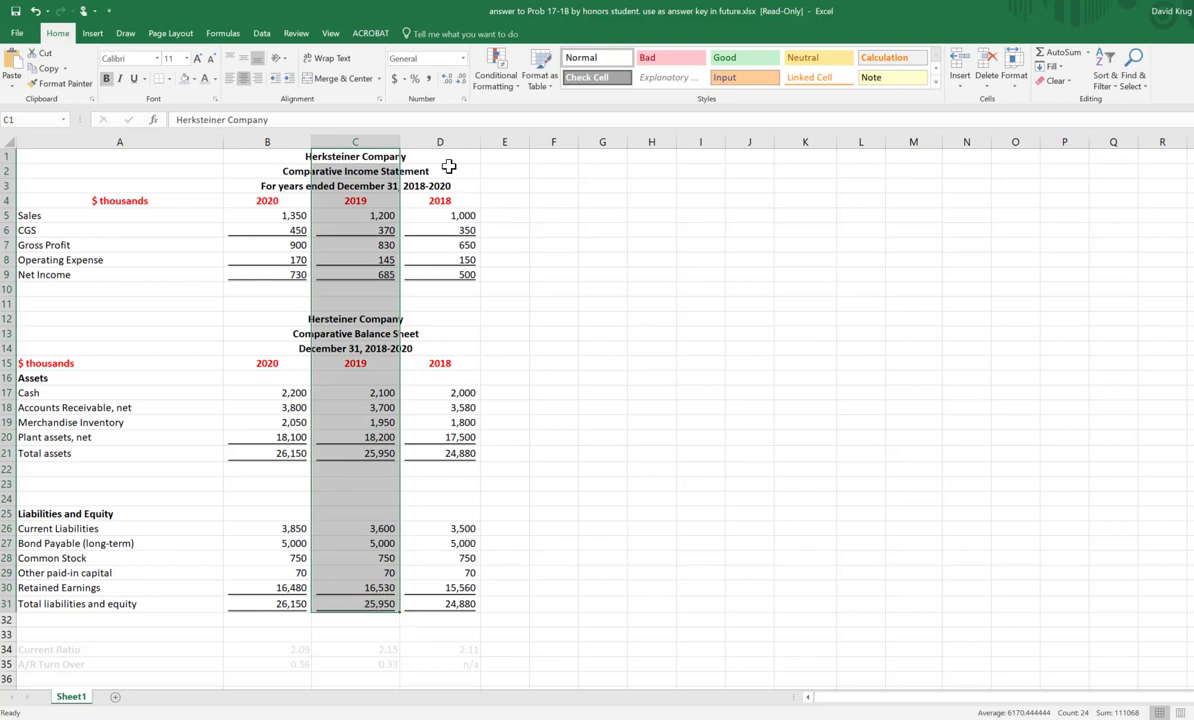
{"action": "left_click_drag", "start_coordinate": [450, 158], "coordinate": [465, 605]}
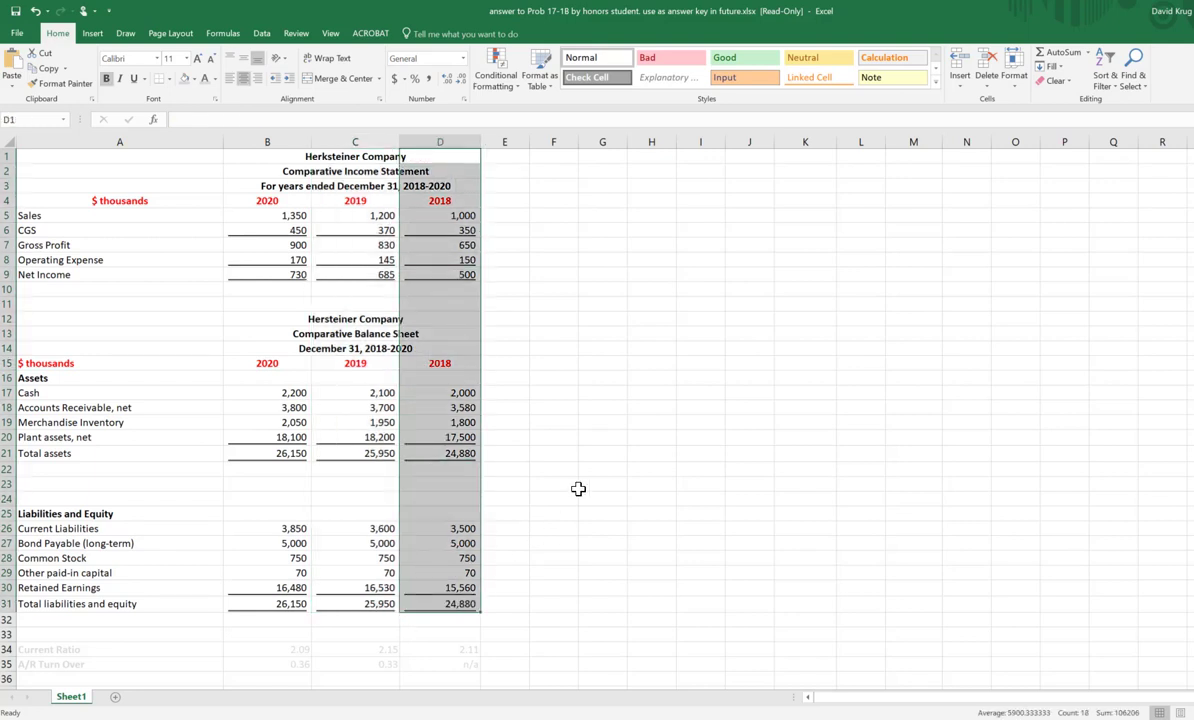
{"action": "left_click", "coordinate": [585, 420]}
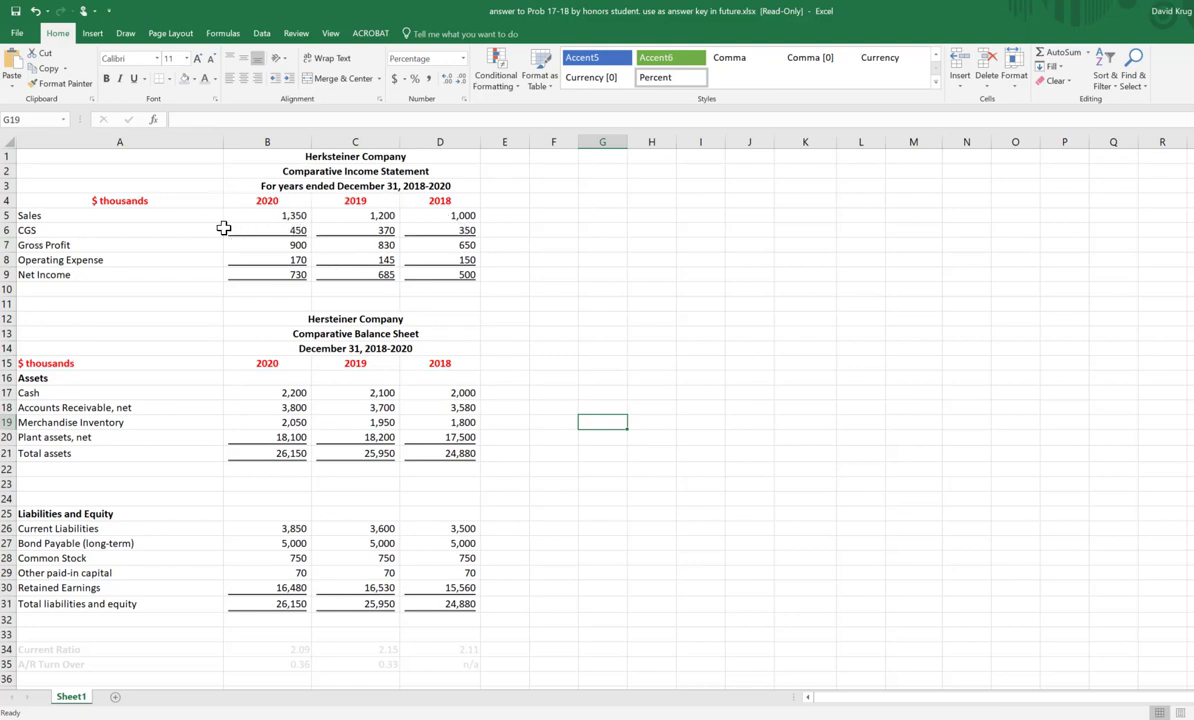
{"action": "left_click_drag", "start_coordinate": [259, 185], "coordinate": [253, 641]}
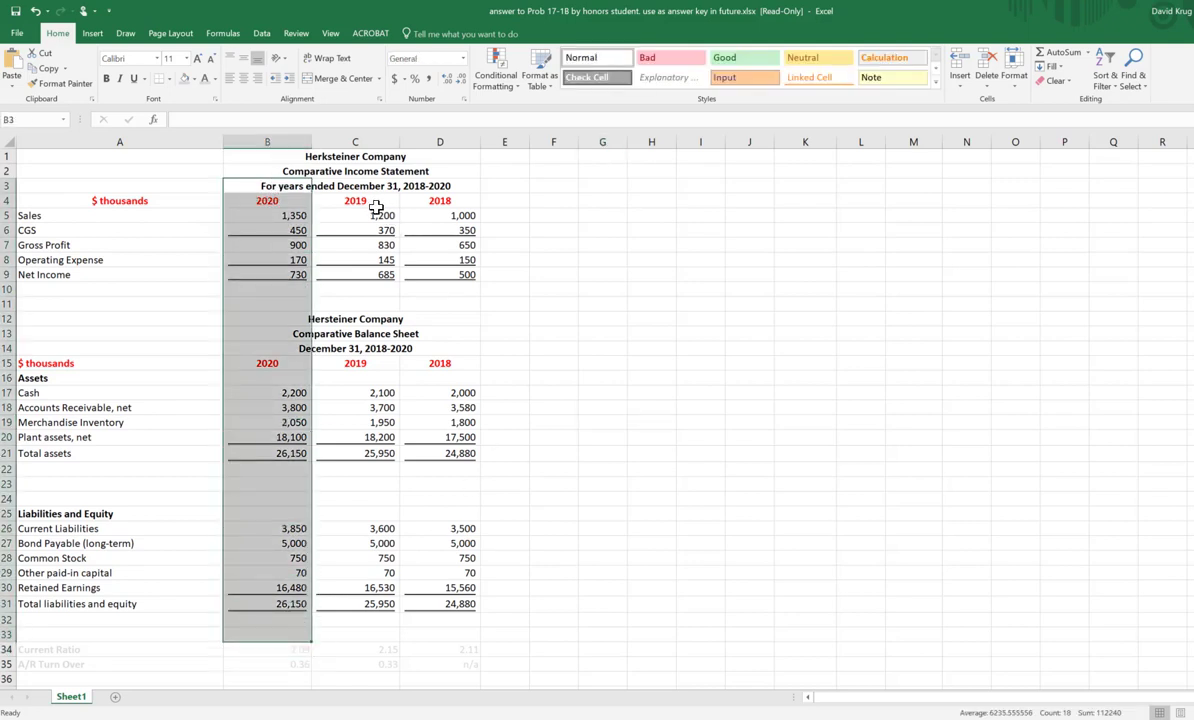
{"action": "left_click_drag", "start_coordinate": [355, 198], "coordinate": [352, 604]}
{"action": "left_click", "coordinate": [695, 392]}
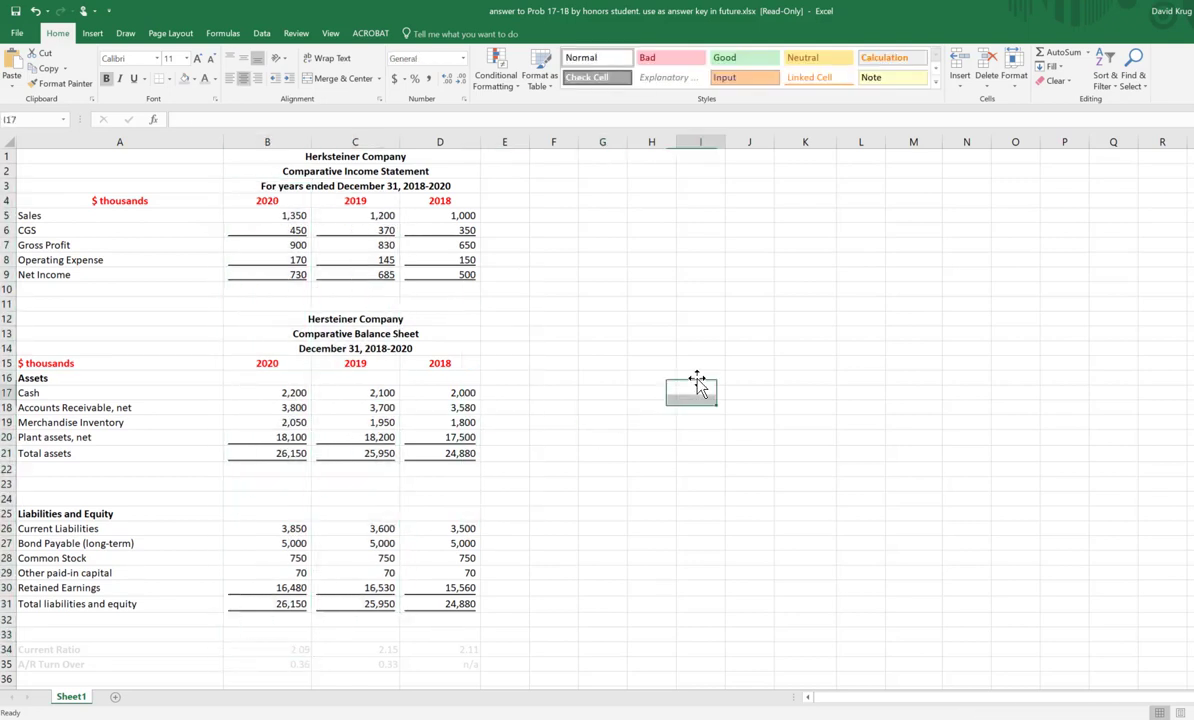
Step: Insert a blank column before the 2019 figures and another before the 2018 figures
{"action": "left_click", "coordinate": [430, 145]}
{"action": "right_click", "coordinate": [430, 145]}
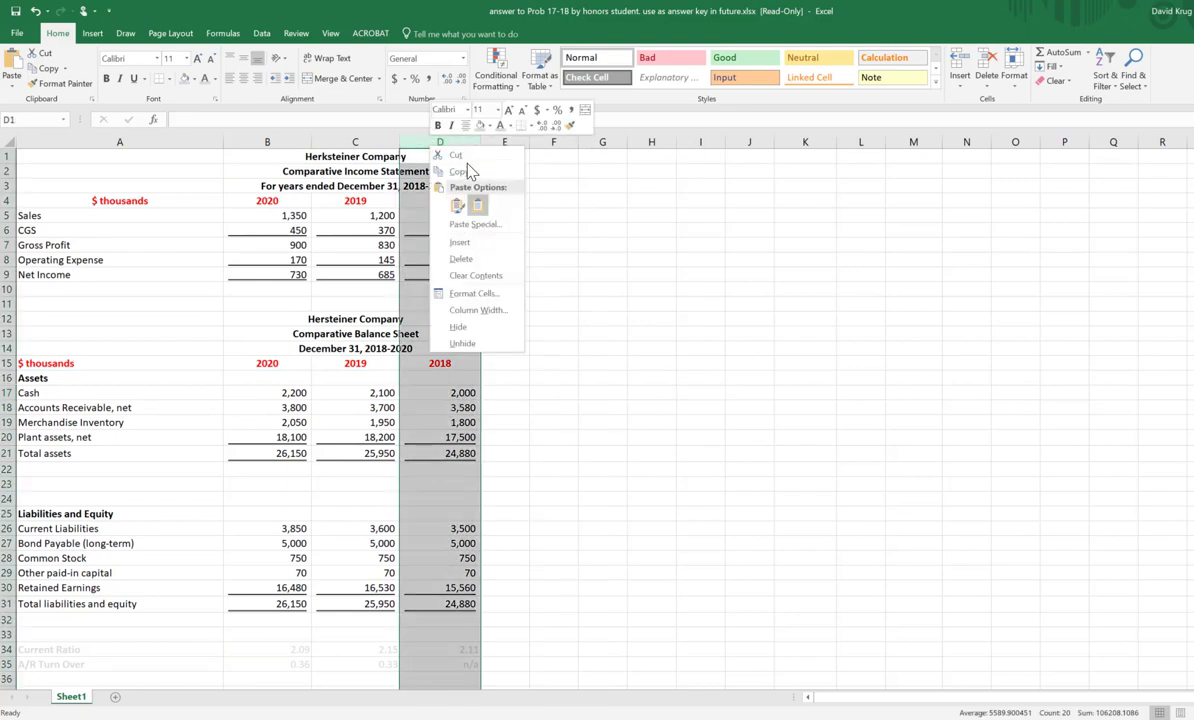
{"action": "left_click", "coordinate": [330, 138]}
{"action": "left_click", "coordinate": [329, 140]}
{"action": "right_click", "coordinate": [331, 142]}
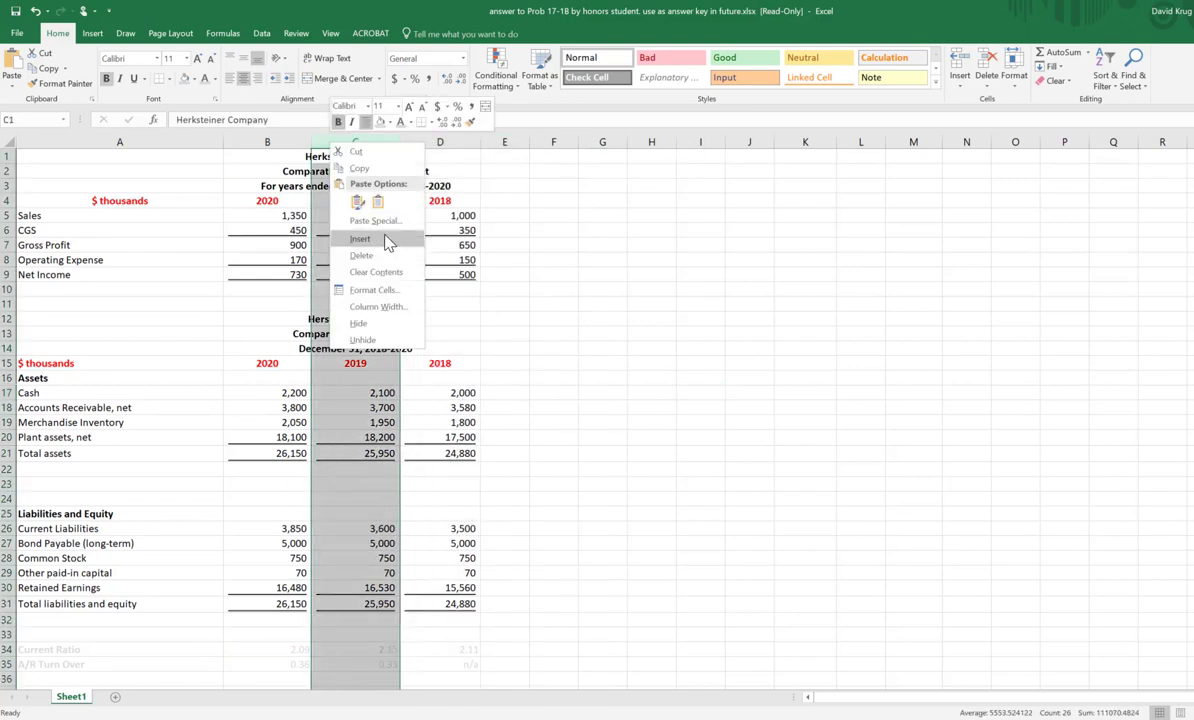
{"action": "left_click", "coordinate": [360, 240]}
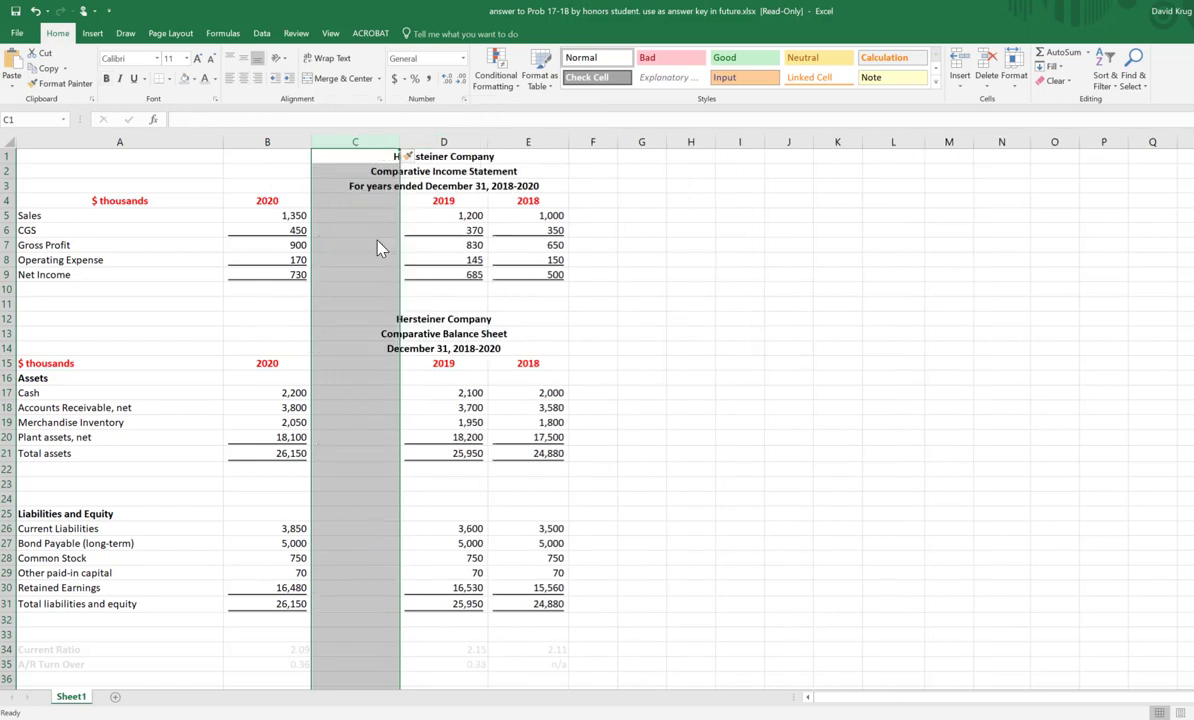
{"action": "left_click", "coordinate": [847, 297]}
{"action": "left_click", "coordinate": [530, 141]}
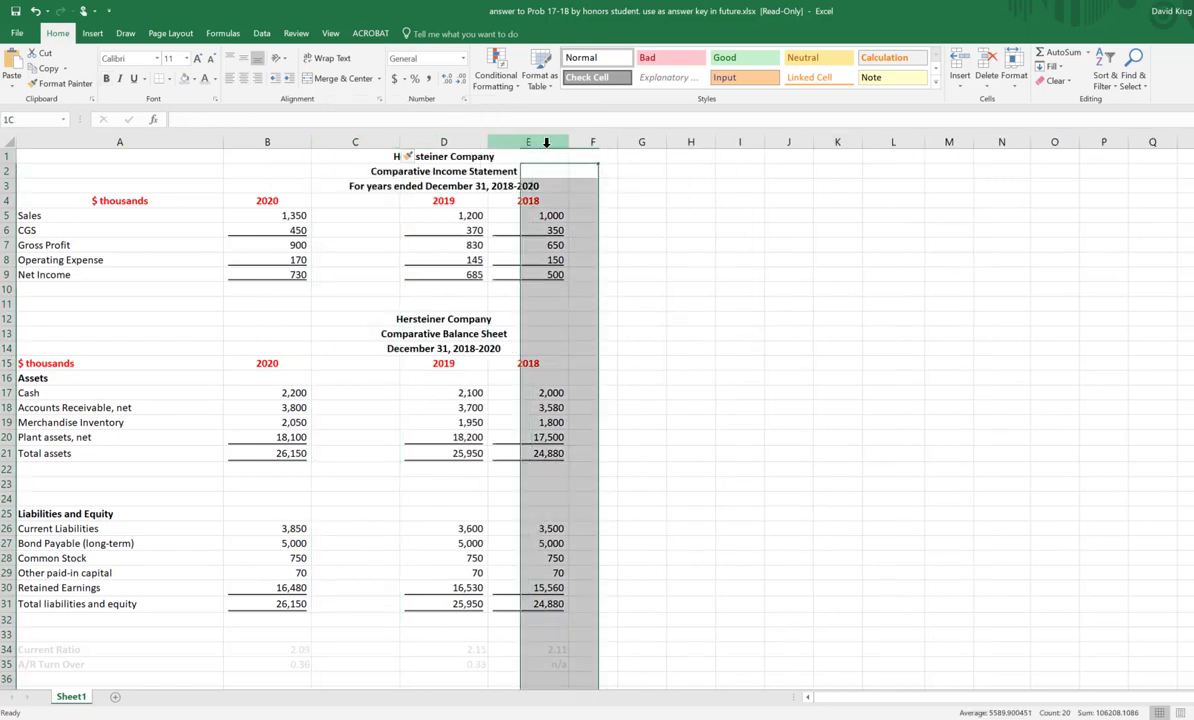
{"action": "right_click", "coordinate": [561, 232]}
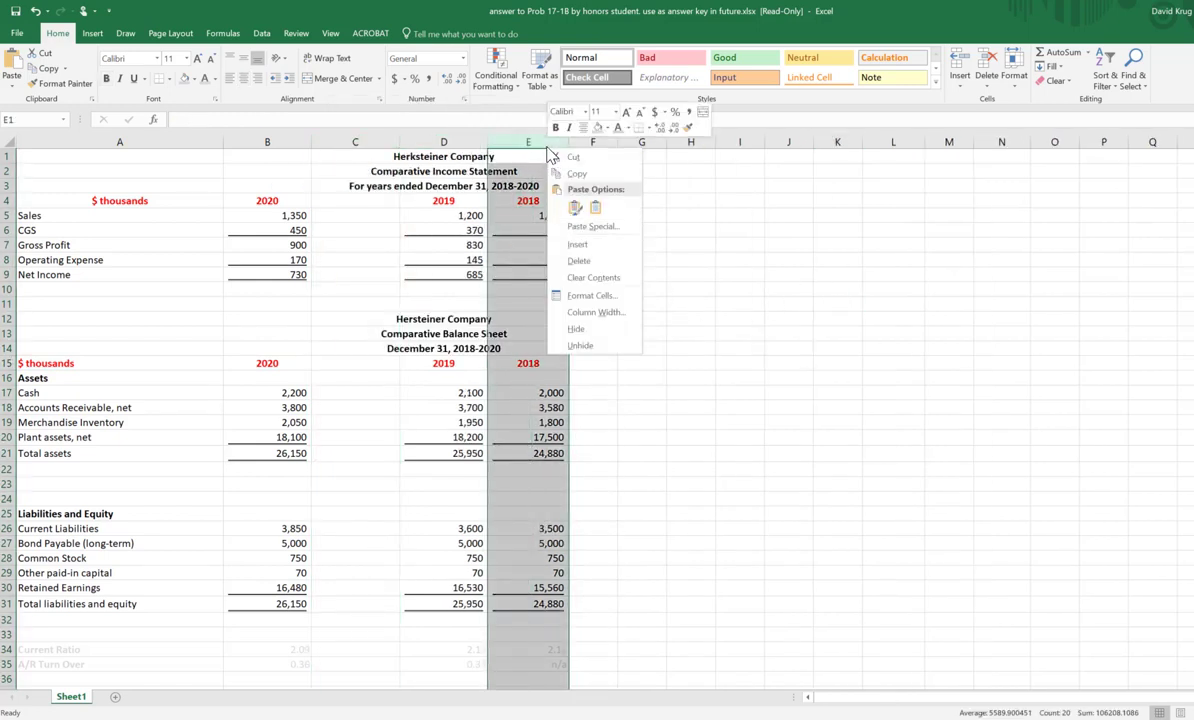
{"action": "left_click", "coordinate": [582, 242]}
{"action": "left_click", "coordinate": [1068, 311]}
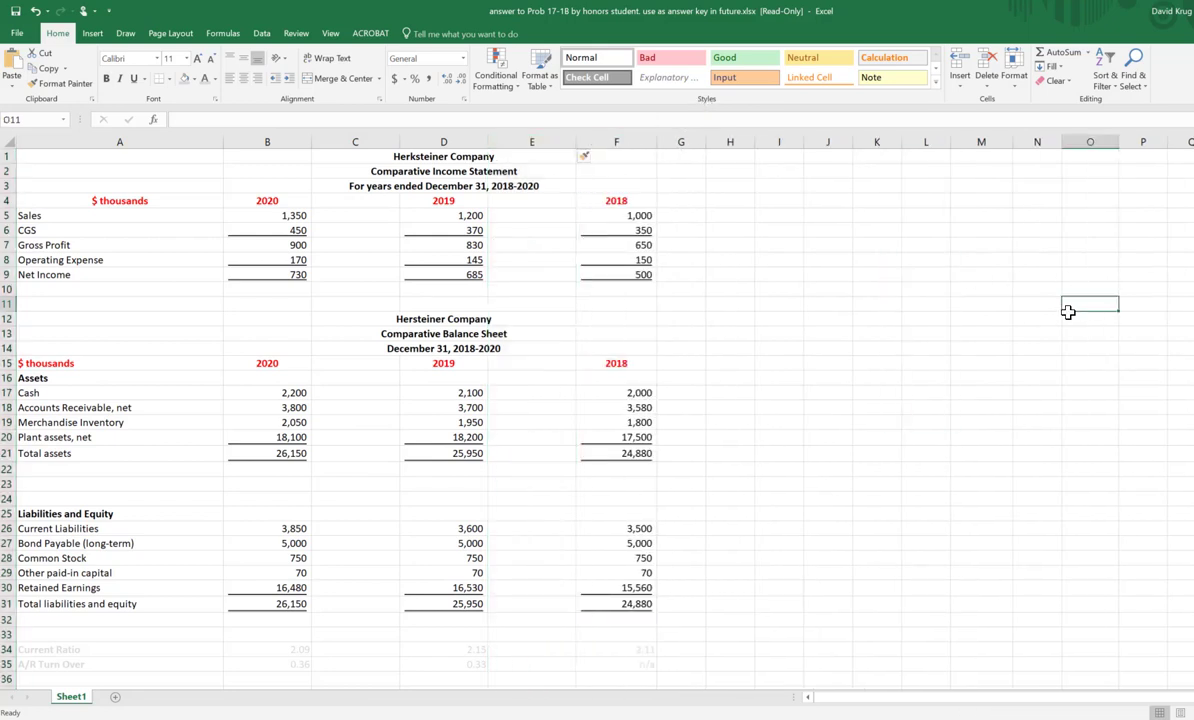
Step: Undo both column insertions
{"action": "left_click", "coordinate": [36, 12]}
{"action": "left_click", "coordinate": [36, 12]}
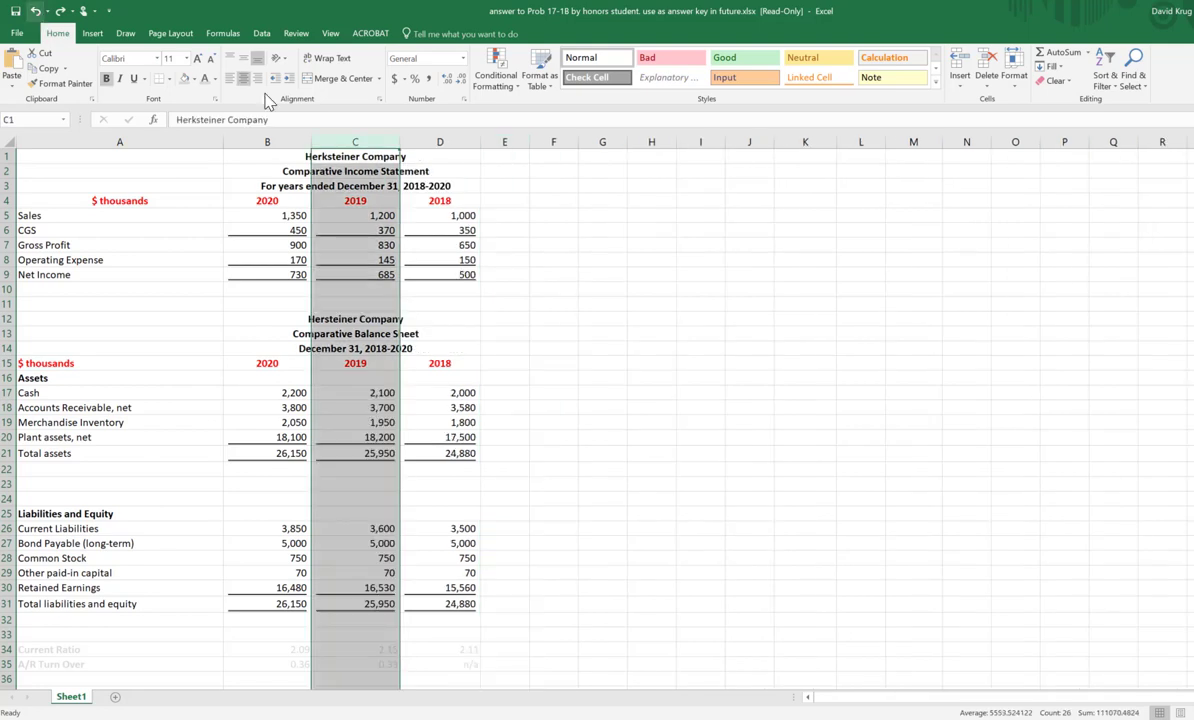
{"action": "left_click", "coordinate": [732, 273]}
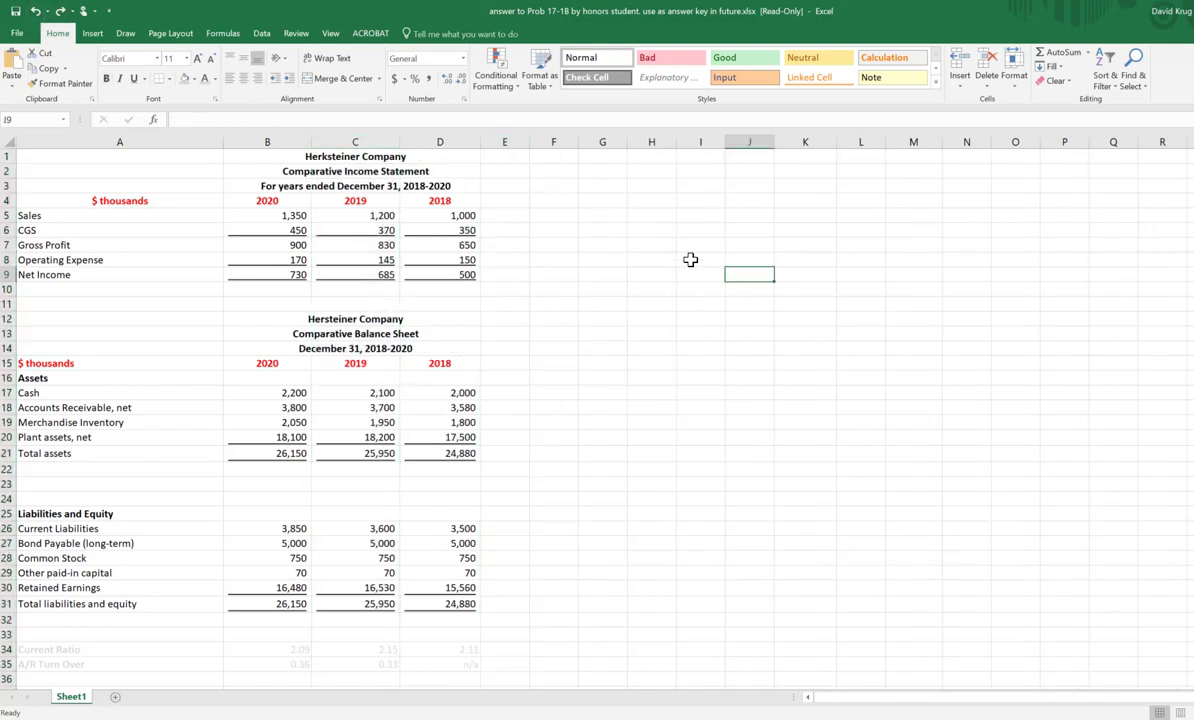
{"action": "left_click_drag", "start_coordinate": [548, 214], "coordinate": [750, 217]}
{"action": "left_click", "coordinate": [752, 291]}
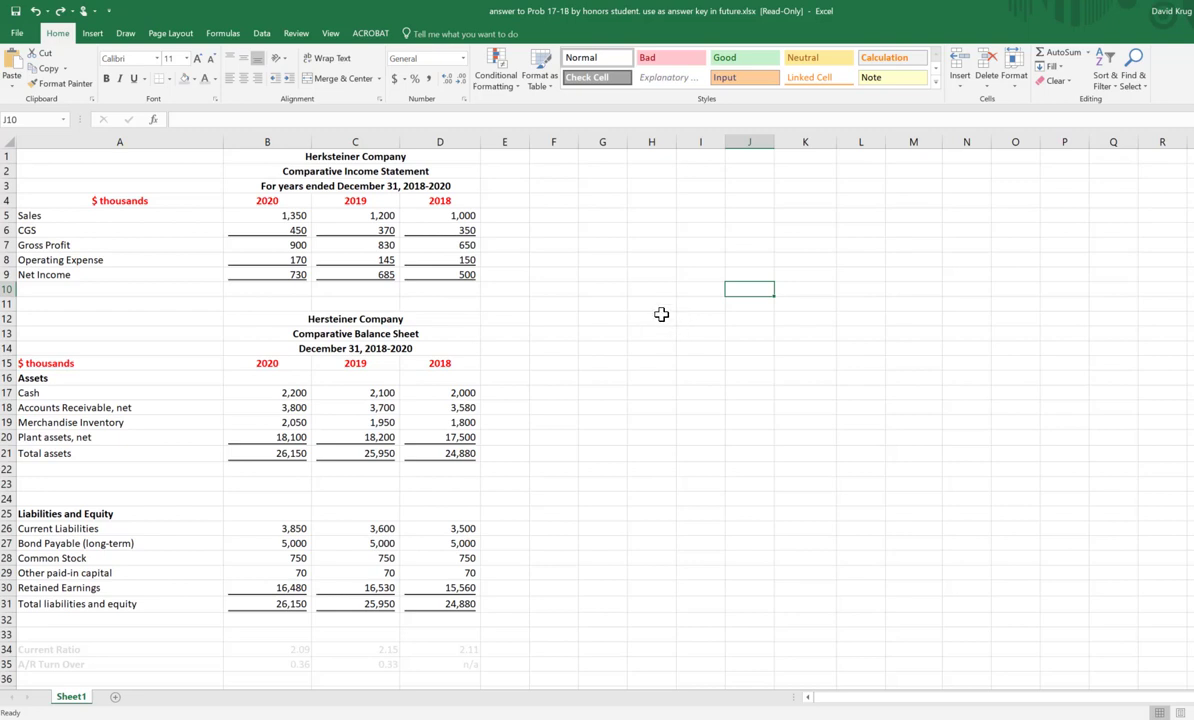
Step: Change the 2018 heading of the income statement in D4 to "2018 - Base"
{"action": "left_click", "coordinate": [432, 203]}
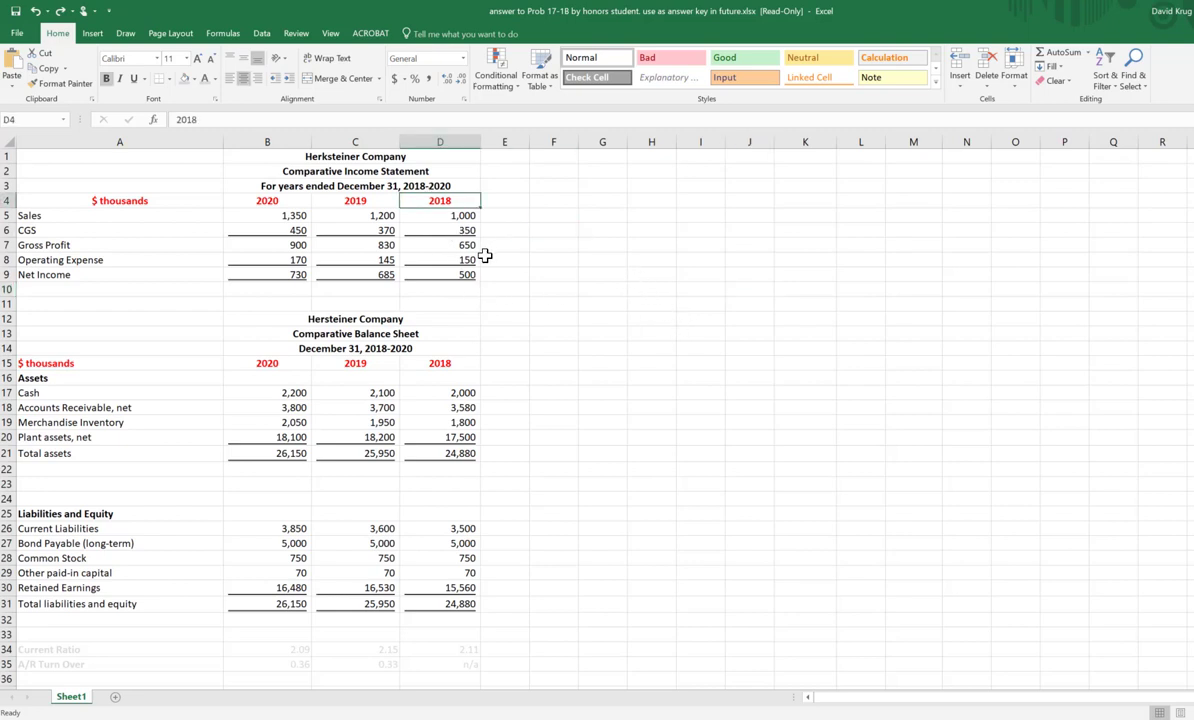
{"action": "key", "text": "F2"}
{"action": "type", "text": "-"}
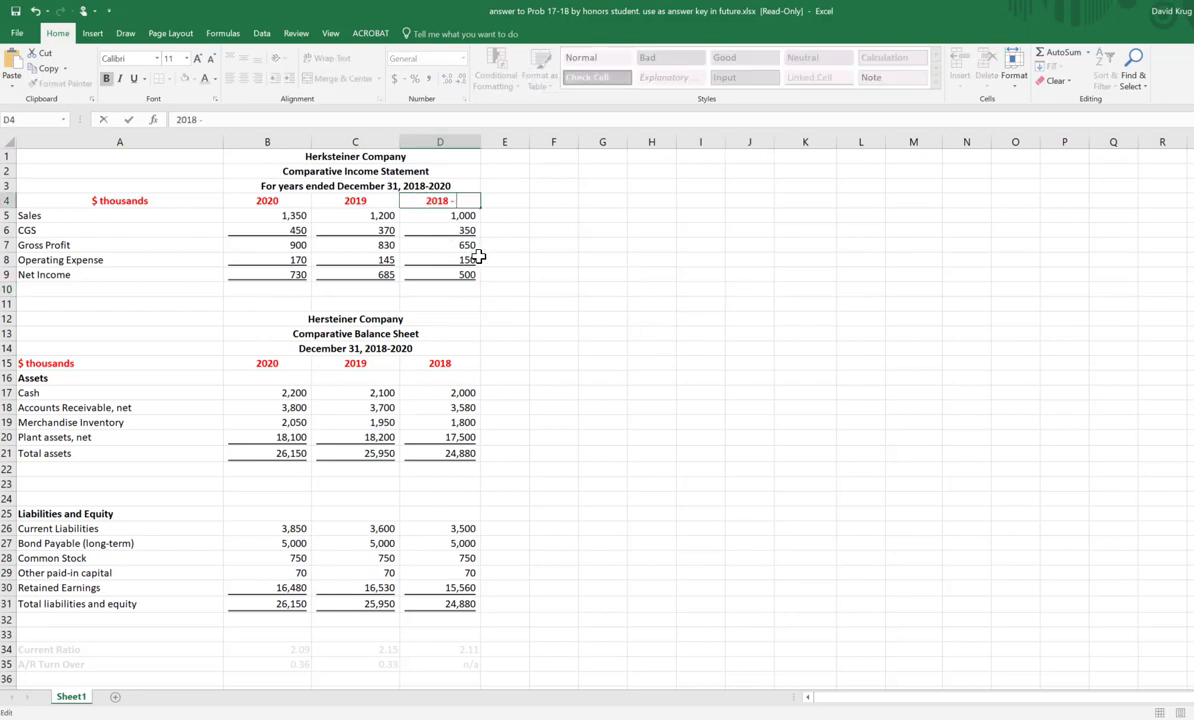
{"action": "type", "text": " Base"}
{"action": "key", "text": "Return"}
Step: Link the balance sheet's 2018 heading in D15 to the income statement heading with the formula +D4
{"action": "key", "text": "Down"}
{"action": "key", "text": "Down"}
{"action": "key", "text": "Down"}
{"action": "key", "text": "Down"}
{"action": "key", "text": "Down"}
{"action": "key", "text": "Down"}
{"action": "key", "text": "Down"}
{"action": "key", "text": "Down"}
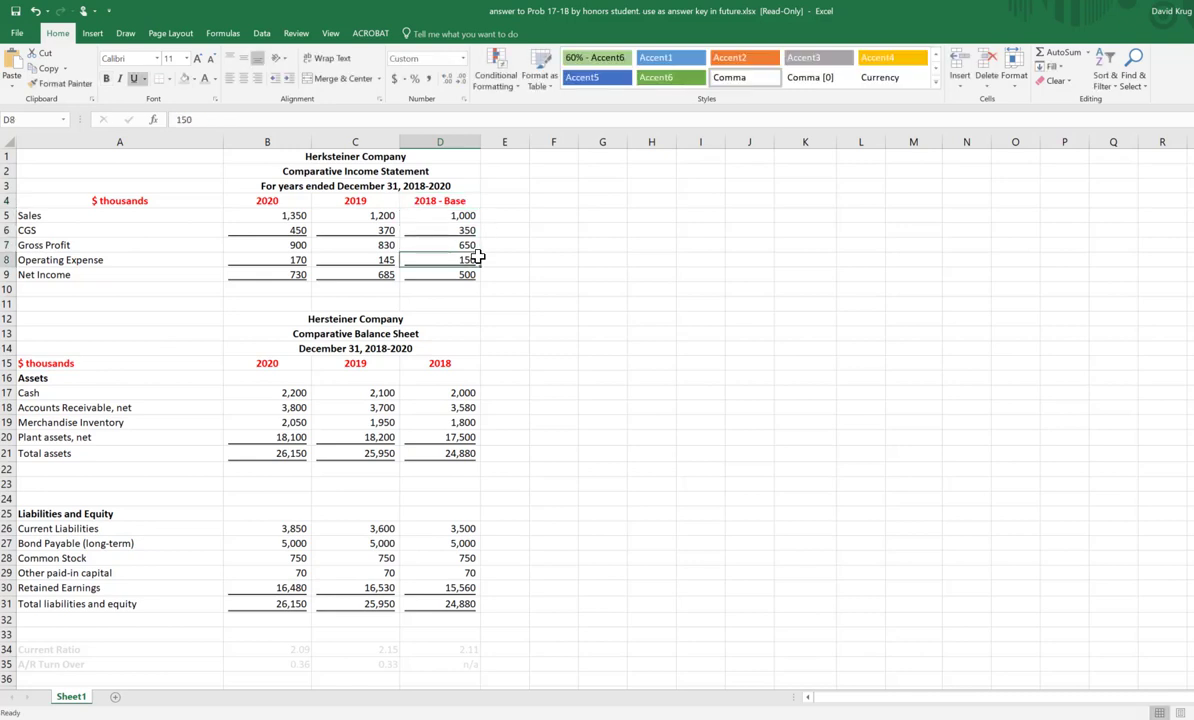
{"action": "key", "text": "Down"}
{"action": "key", "text": "Down"}
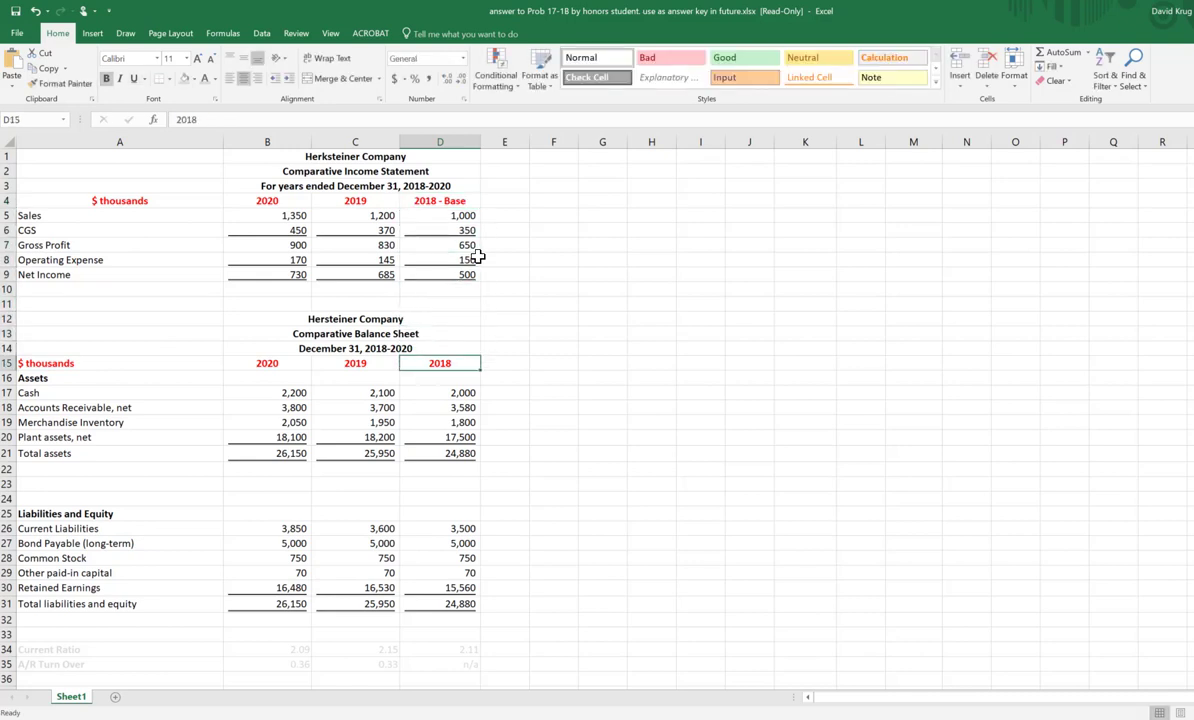
{"action": "type", "text": "+"}
{"action": "key", "text": "Up"}
{"action": "key", "text": "Up"}
{"action": "key", "text": "Up"}
{"action": "key", "text": "Up"}
{"action": "key", "text": "Up"}
{"action": "key", "text": "Up"}
{"action": "key", "text": "Up"}
{"action": "key", "text": "Up"}
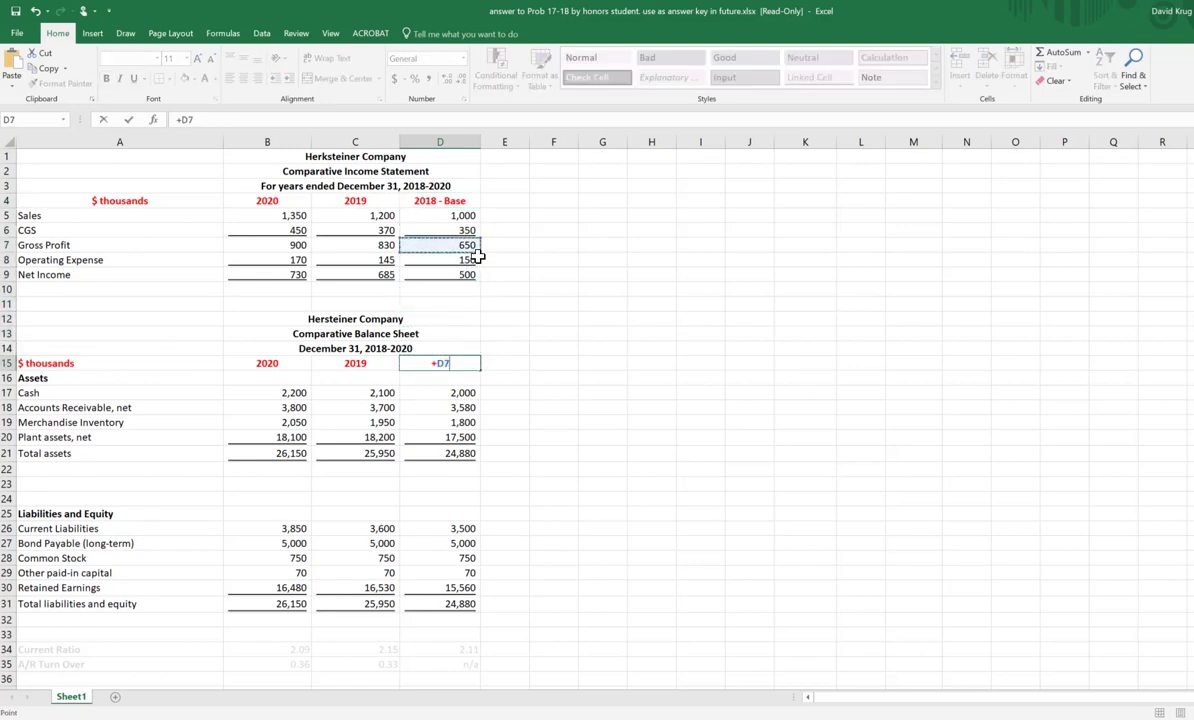
{"action": "key", "text": "Up"}
{"action": "key", "text": "Up"}
{"action": "key", "text": "Up"}
{"action": "key", "text": "Up"}
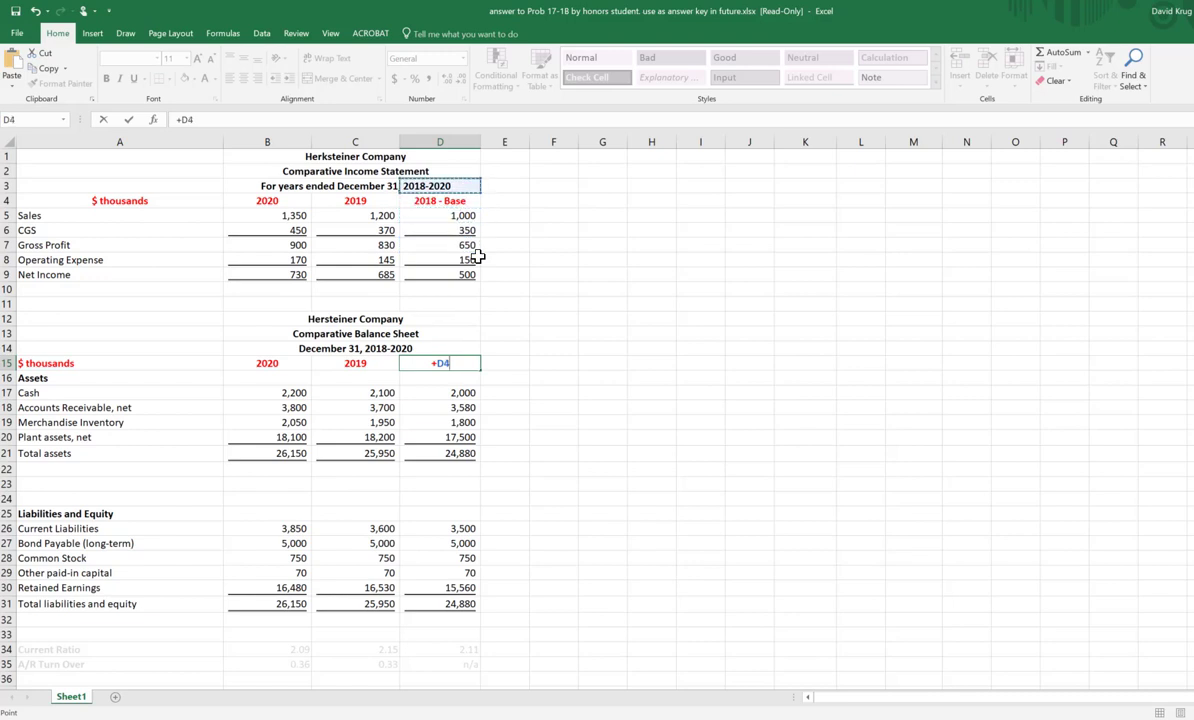
{"action": "key", "text": "Return"}
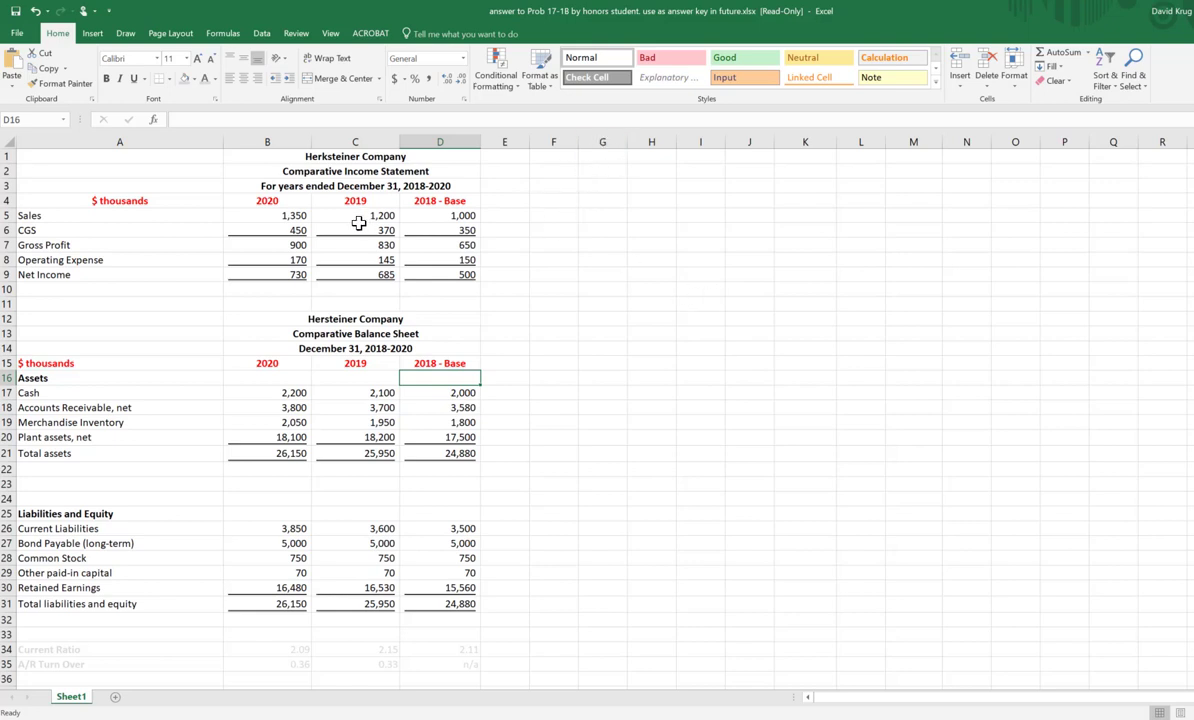
Step: Enter the year headings 2020, 2019 and 2018 in cells F2 to H2
{"action": "left_click", "coordinate": [537, 173]}
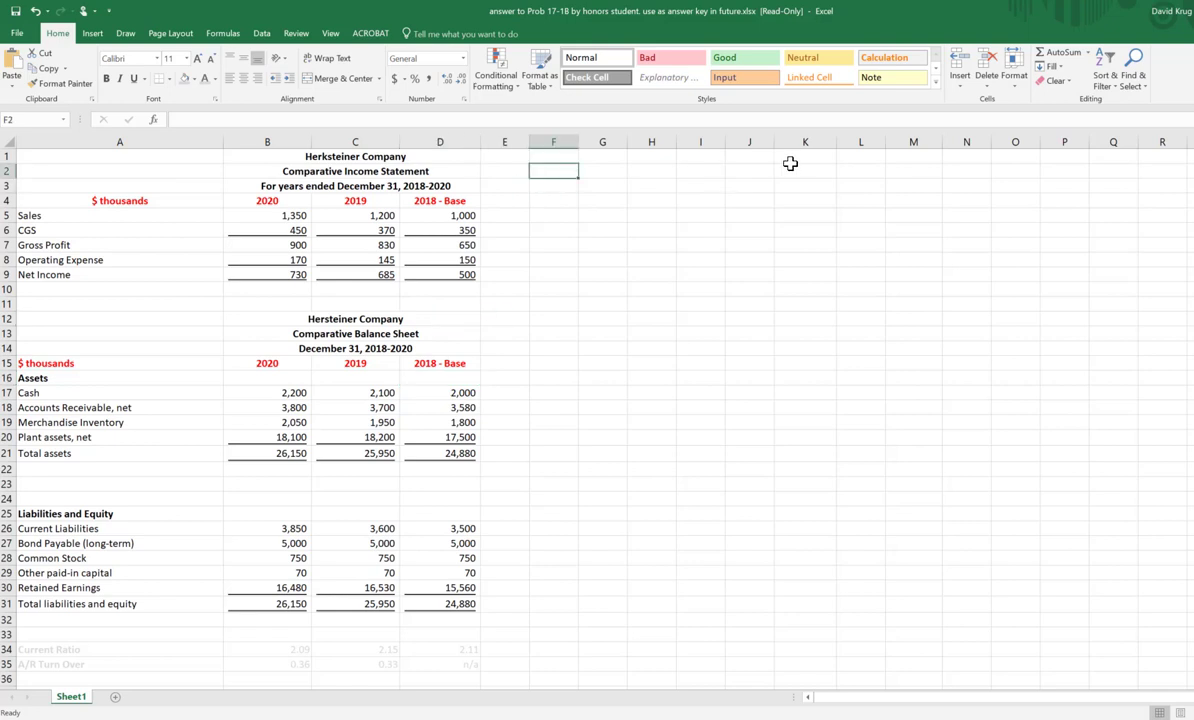
{"action": "type", "text": "2020"}
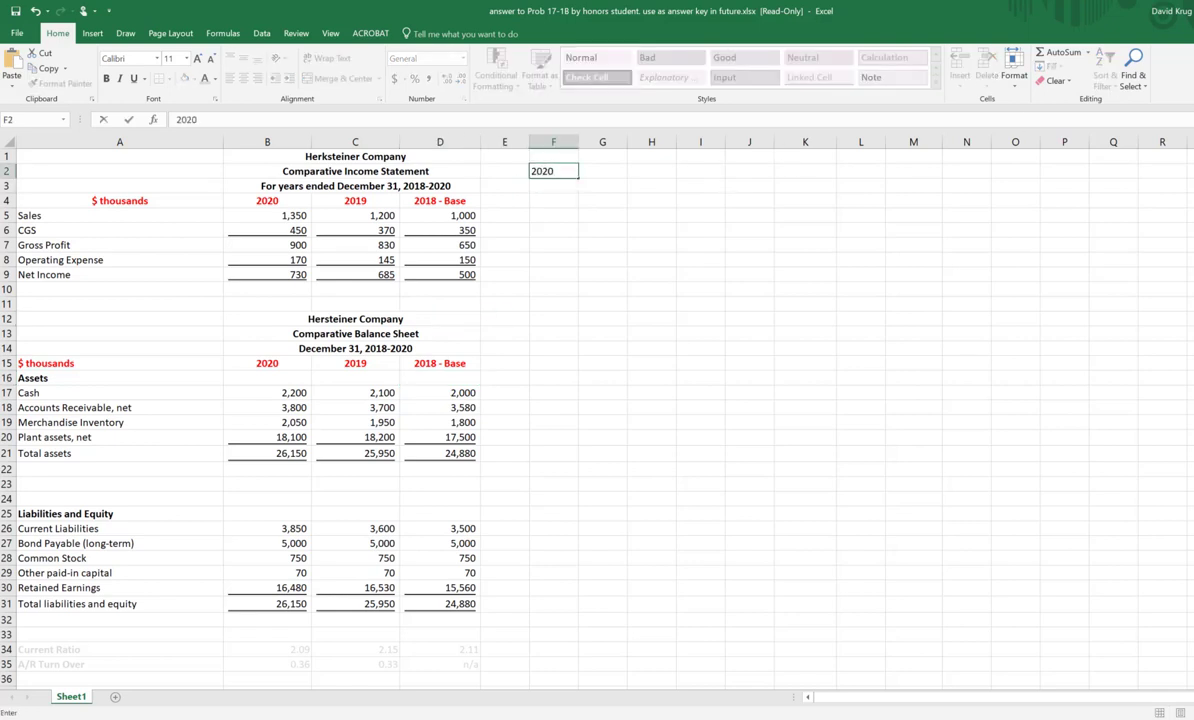
{"action": "key", "text": "Tab"}
{"action": "type", "text": "2019"}
{"action": "key", "text": "Return"}
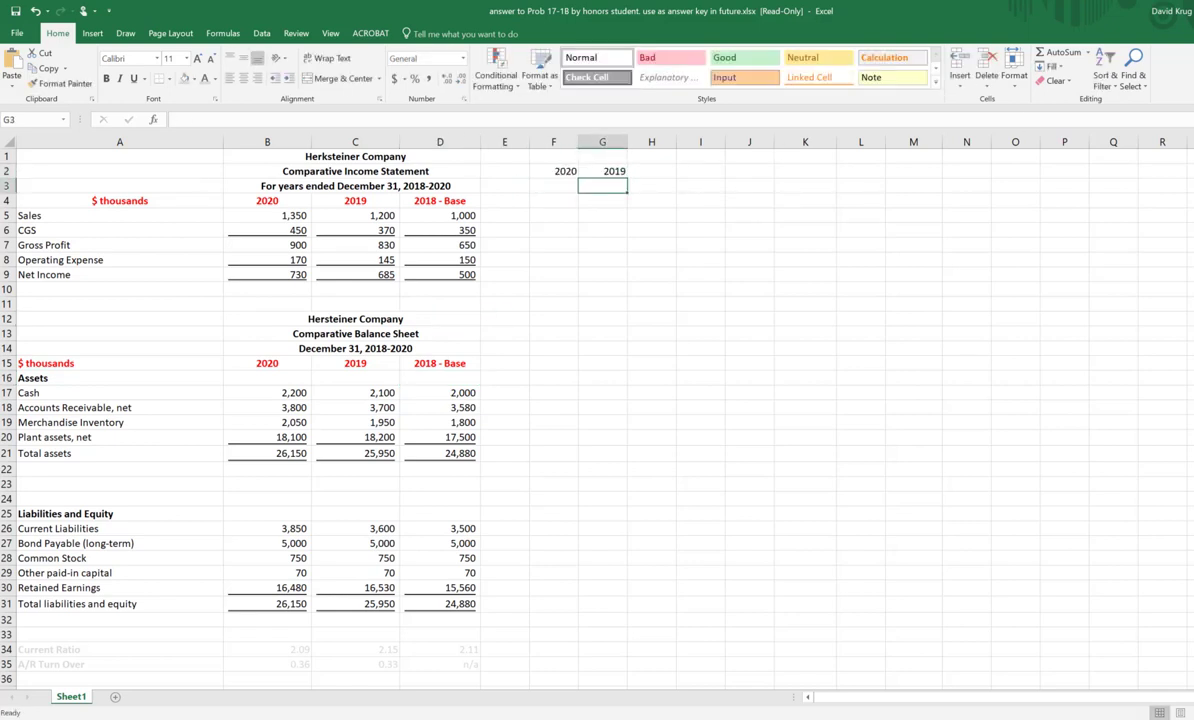
{"action": "key", "text": "Up"}
{"action": "key", "text": "Right"}
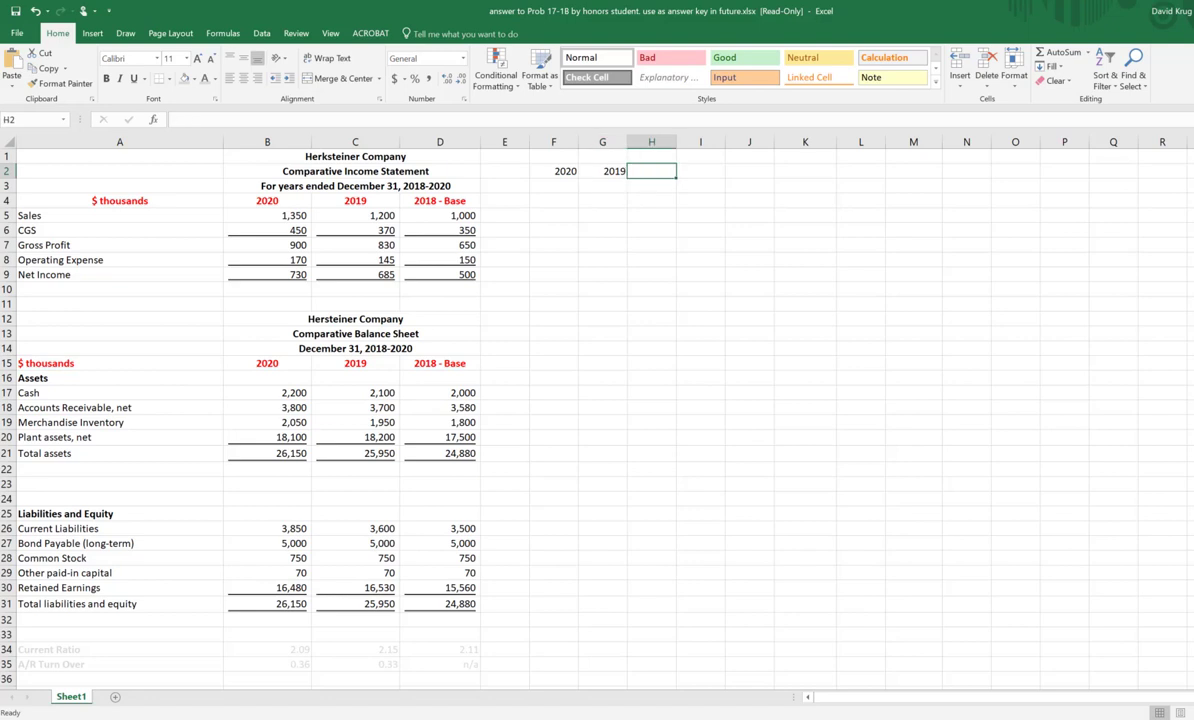
{"action": "type", "text": "2018"}
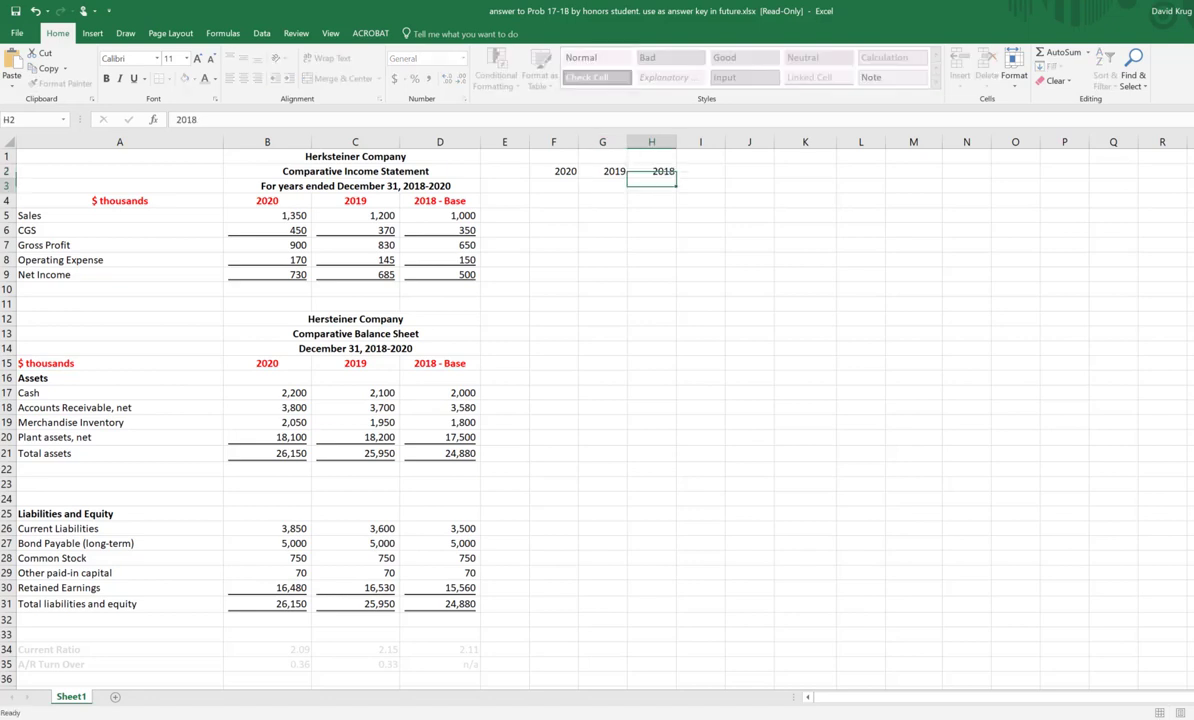
{"action": "key", "text": "Return"}
Step: Enter the row label Sales in E3, beside the area under the new year headings
{"action": "key", "text": "Left"}
{"action": "key", "text": "Left"}
{"action": "key", "text": "Left"}
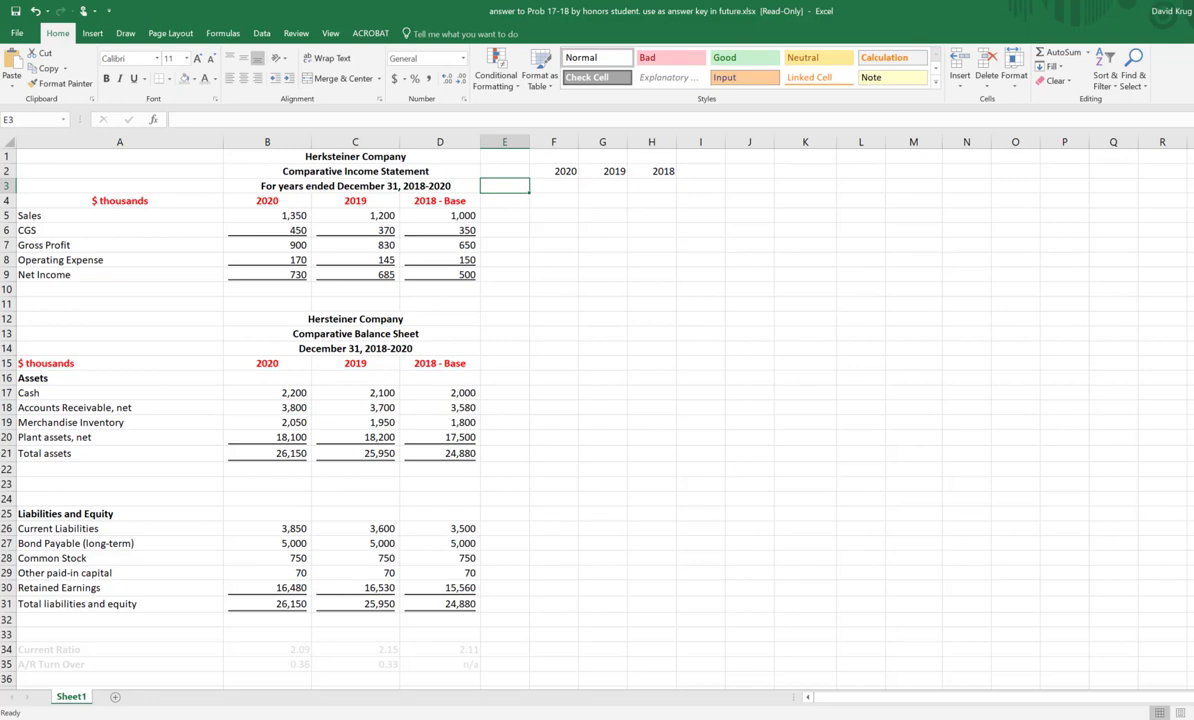
{"action": "type", "text": "Sales"}
{"action": "key", "text": "Return"}
{"action": "type", "text": "C"}
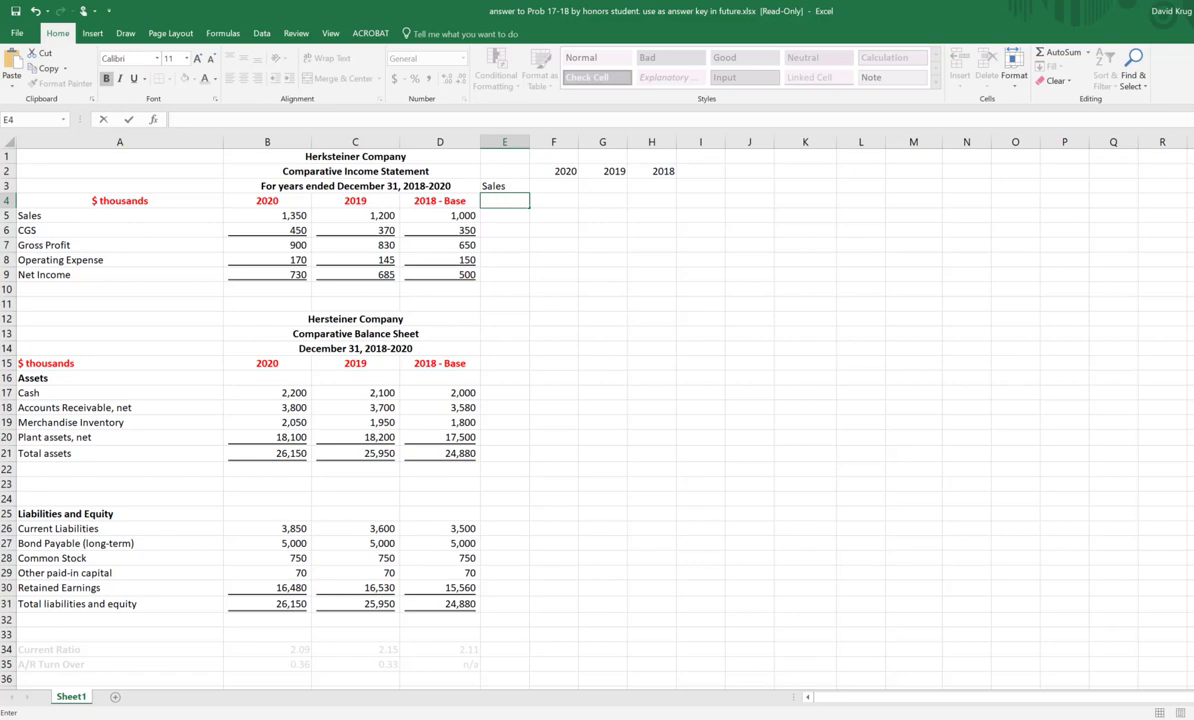
{"action": "left_click_drag", "start_coordinate": [128, 214], "coordinate": [473, 230]}
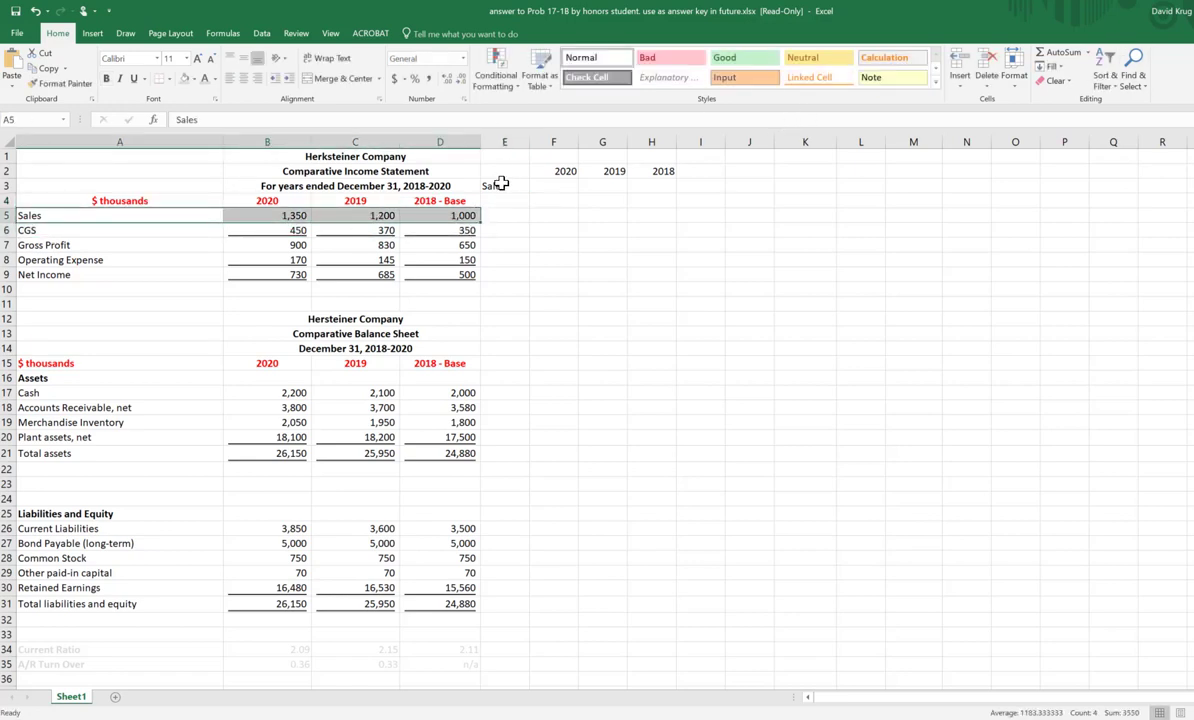
{"action": "left_click_drag", "start_coordinate": [505, 185], "coordinate": [698, 190]}
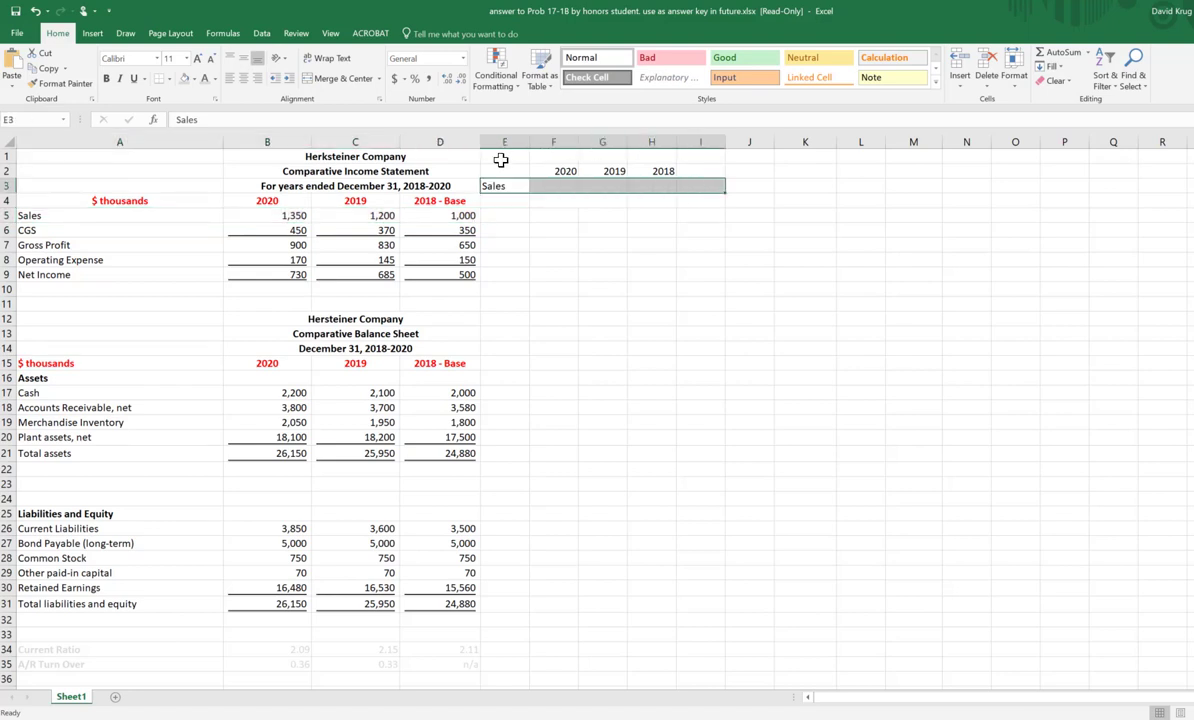
Step: Clear the year headings and the Sales label from E1:I4
{"action": "left_click_drag", "start_coordinate": [497, 157], "coordinate": [701, 200]}
{"action": "key", "text": "Delete"}
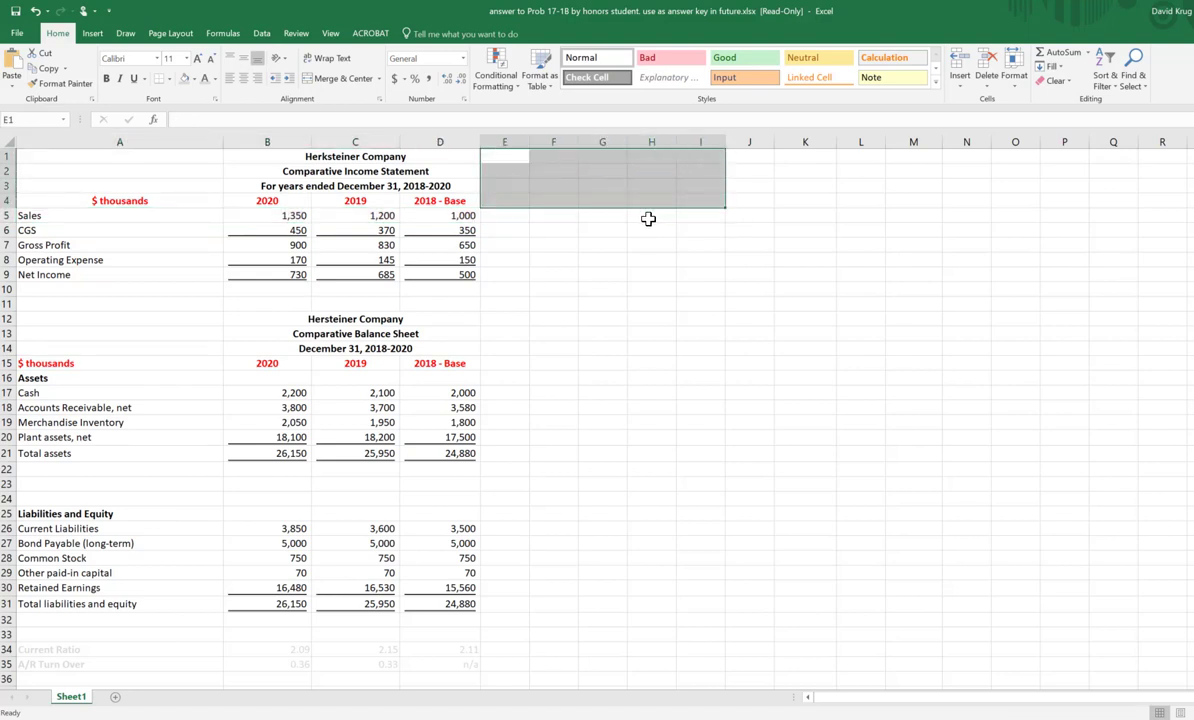
{"action": "key", "text": "Down"}
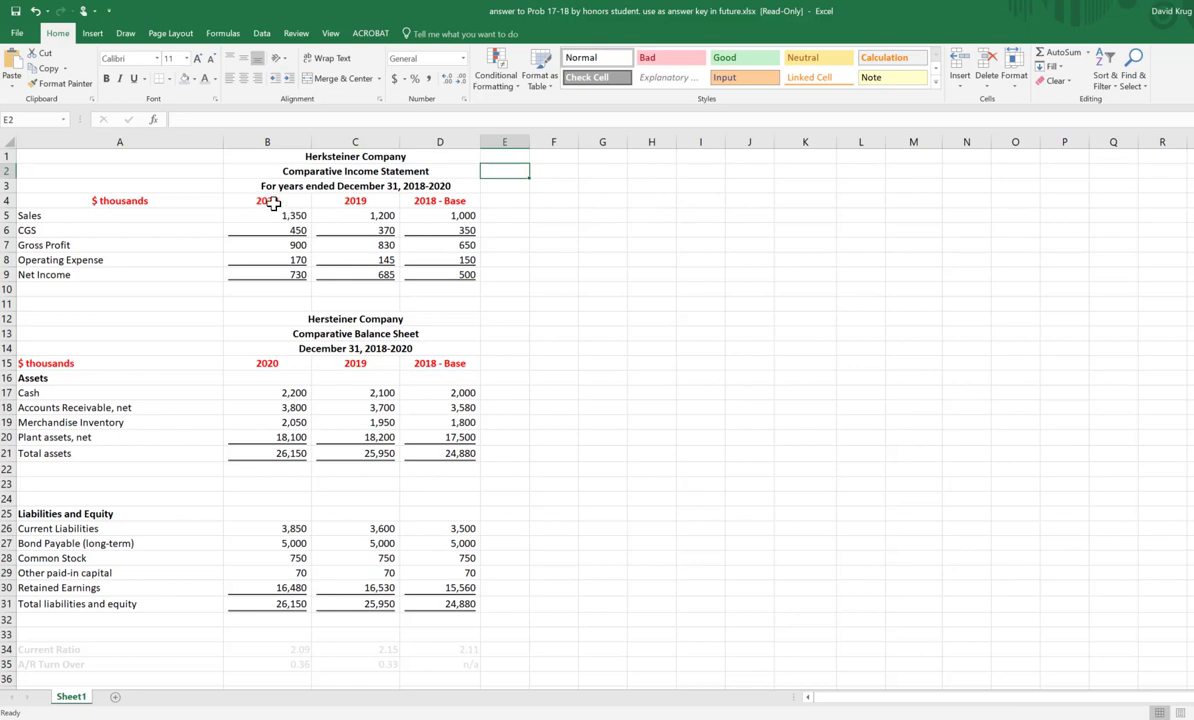
Step: Copy the income statement's year headings from B4:D4 to F4:H4 and widen columns H and F
{"action": "left_click_drag", "start_coordinate": [273, 203], "coordinate": [447, 200]}
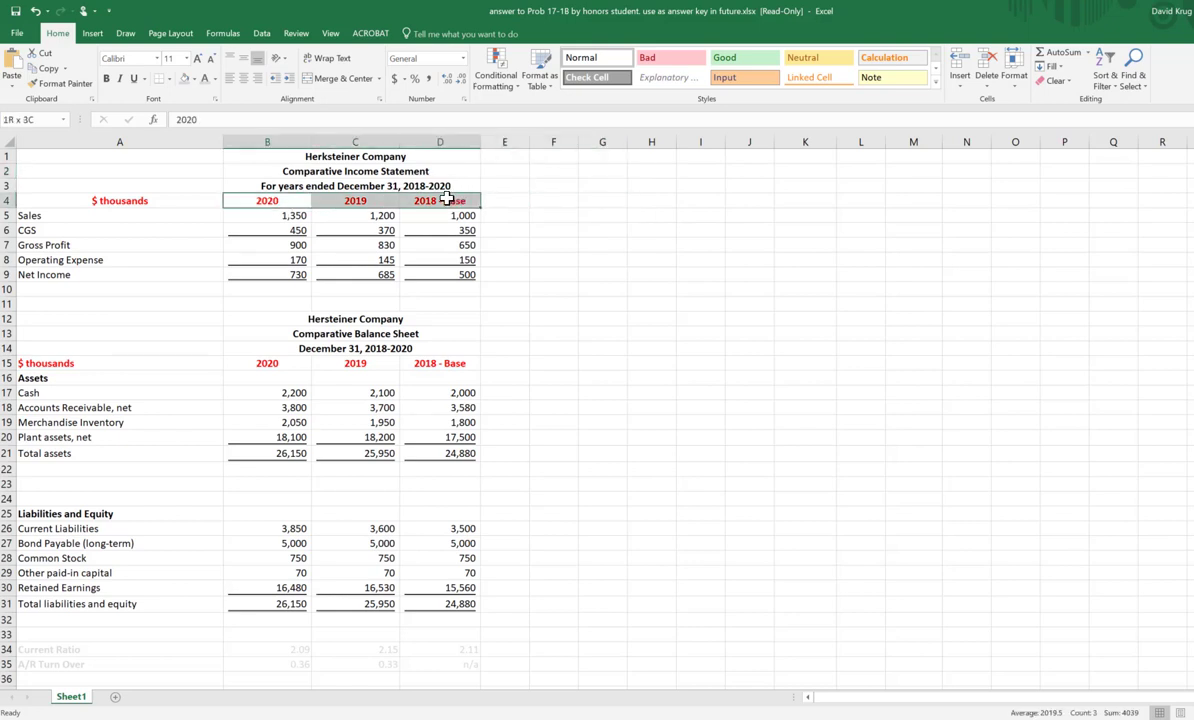
{"action": "right_click", "coordinate": [379, 203]}
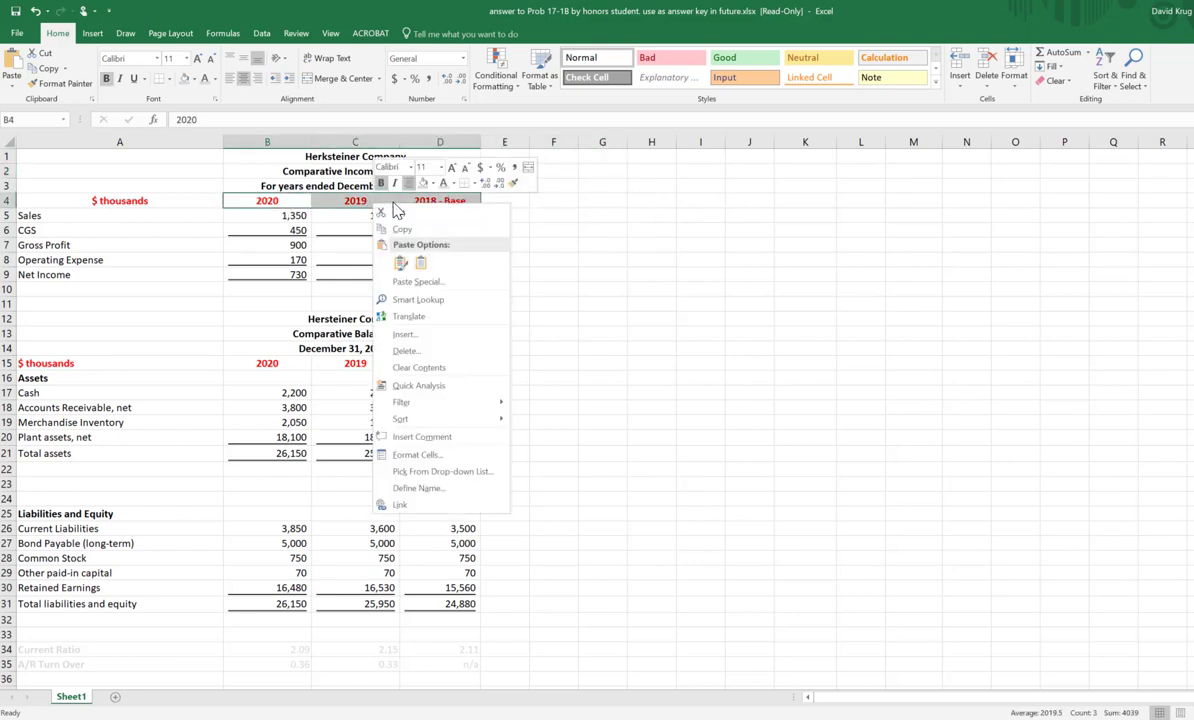
{"action": "left_click", "coordinate": [426, 231]}
{"action": "left_click", "coordinate": [548, 200]}
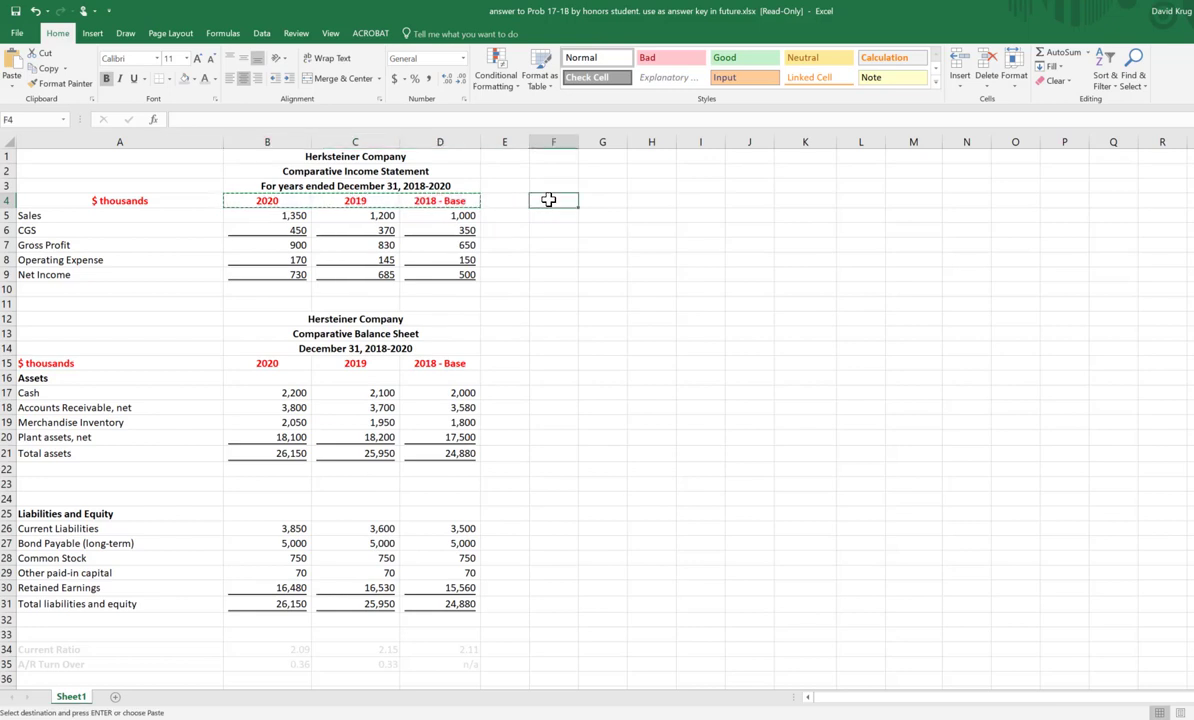
{"action": "right_click", "coordinate": [549, 201]}
{"action": "left_click", "coordinate": [583, 261]}
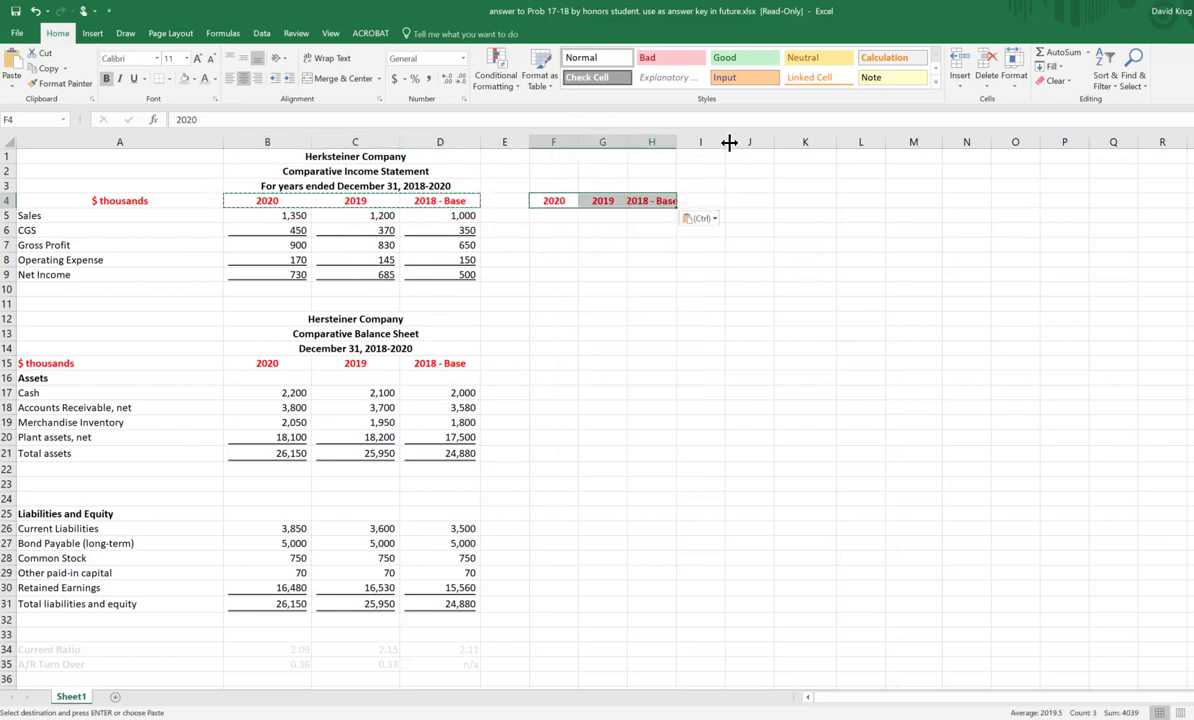
{"action": "left_click_drag", "start_coordinate": [677, 143], "coordinate": [695, 143]}
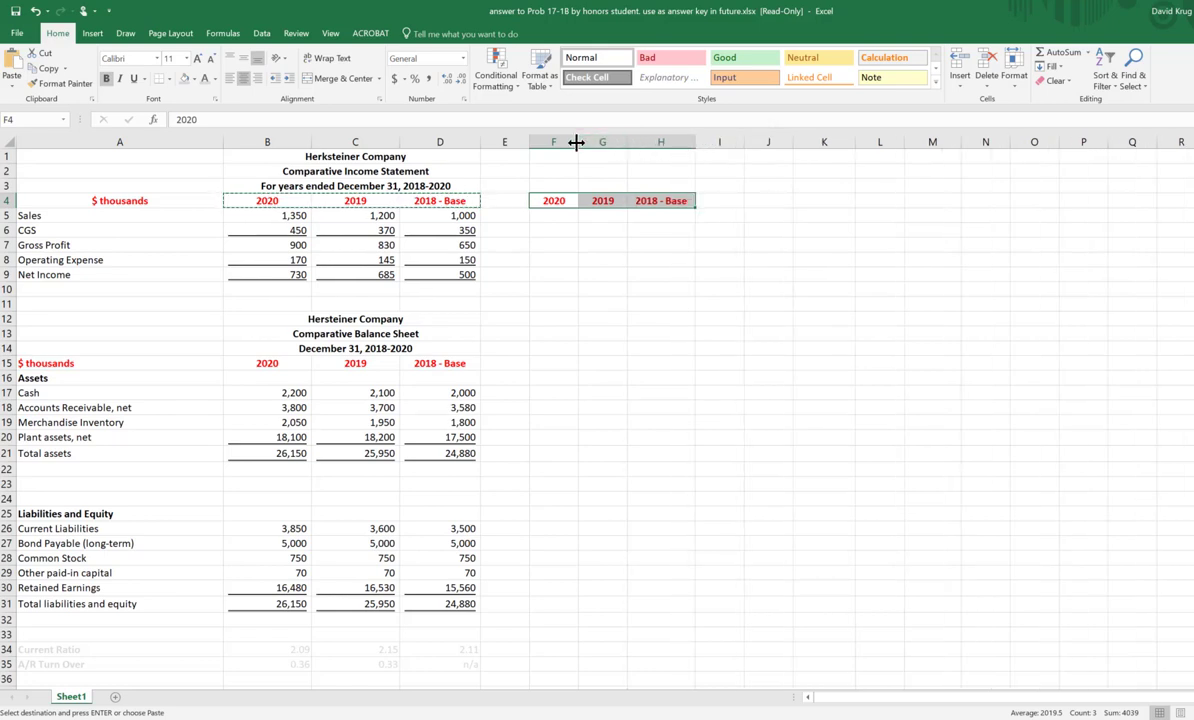
{"action": "left_click_drag", "start_coordinate": [577, 142], "coordinate": [587, 142]}
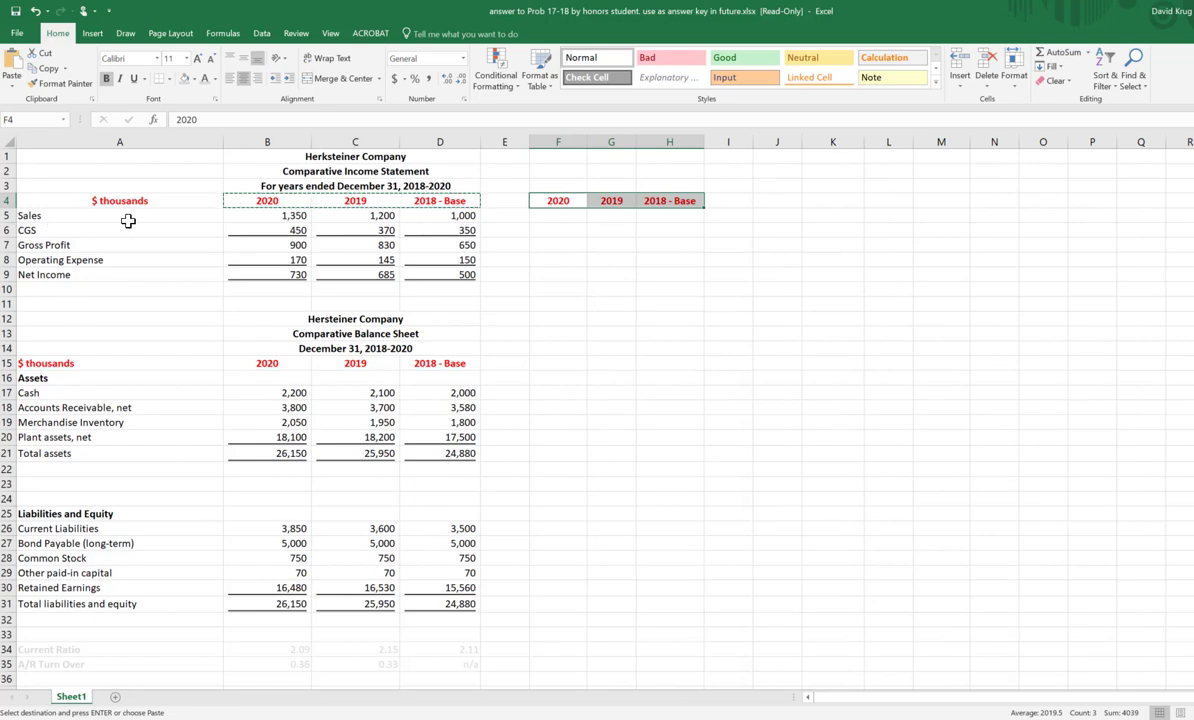
{"action": "left_click_drag", "start_coordinate": [269, 224], "coordinate": [438, 219]}
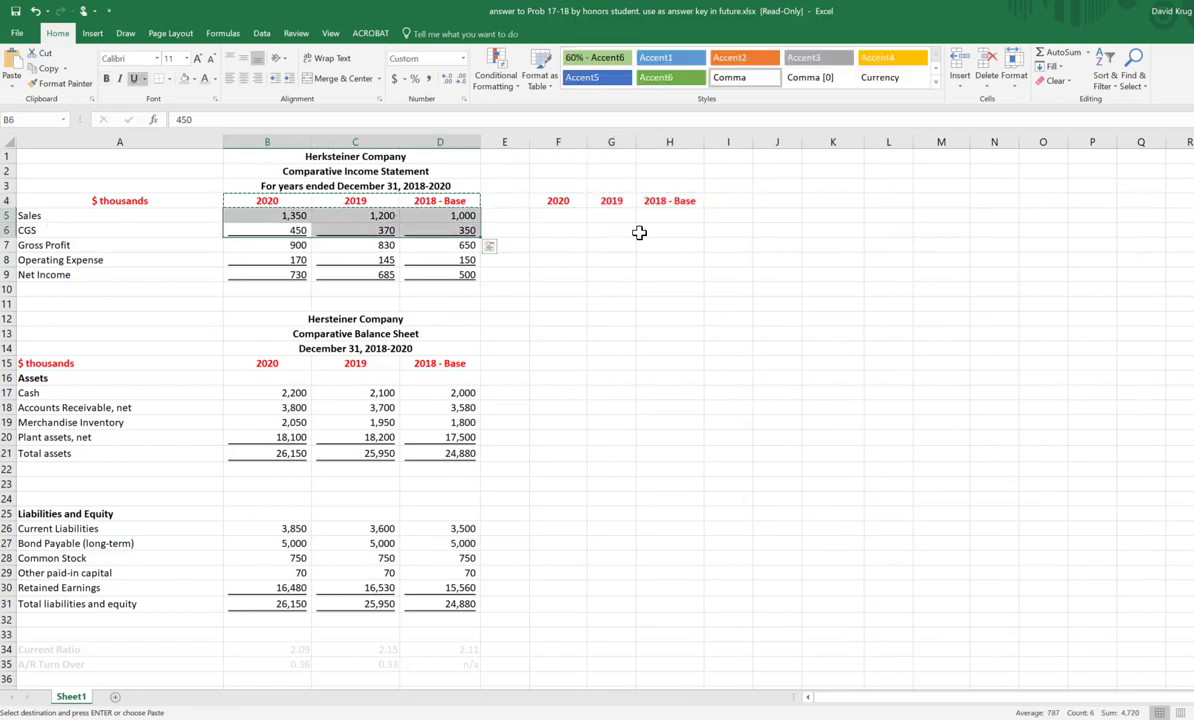
{"action": "left_click", "coordinate": [436, 225]}
{"action": "left_click_drag", "start_coordinate": [275, 213], "coordinate": [469, 218]}
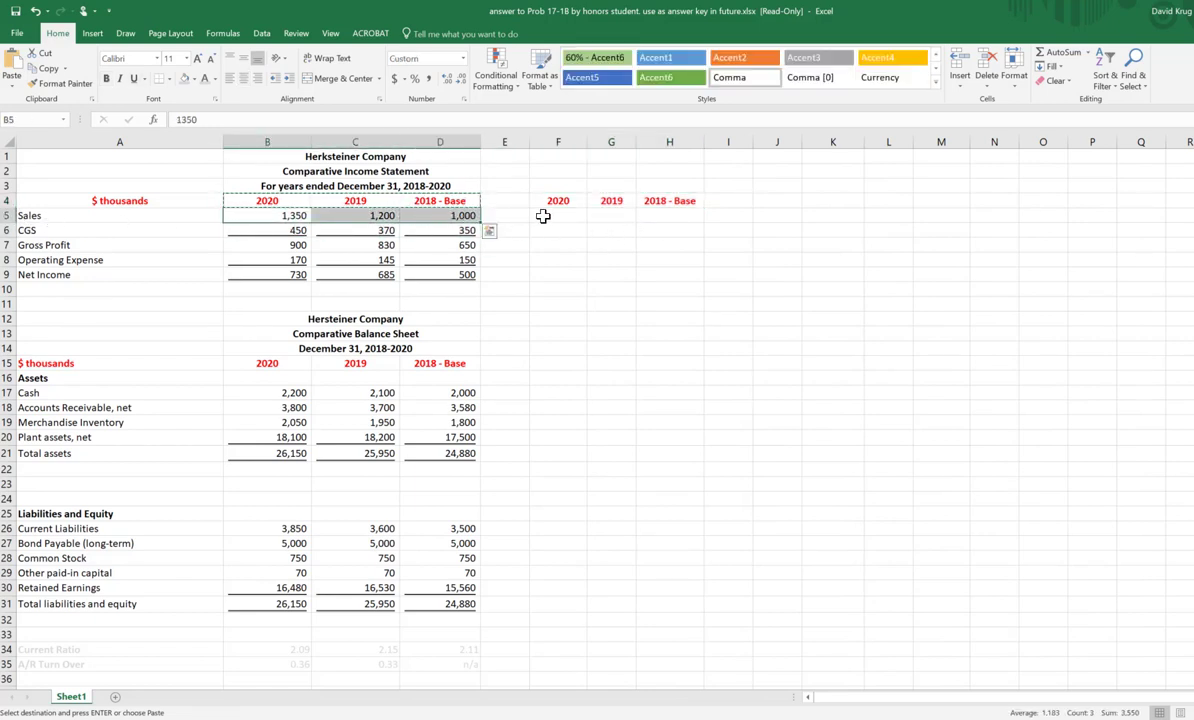
{"action": "left_click_drag", "start_coordinate": [544, 213], "coordinate": [659, 215]}
{"action": "left_click", "coordinate": [878, 230]}
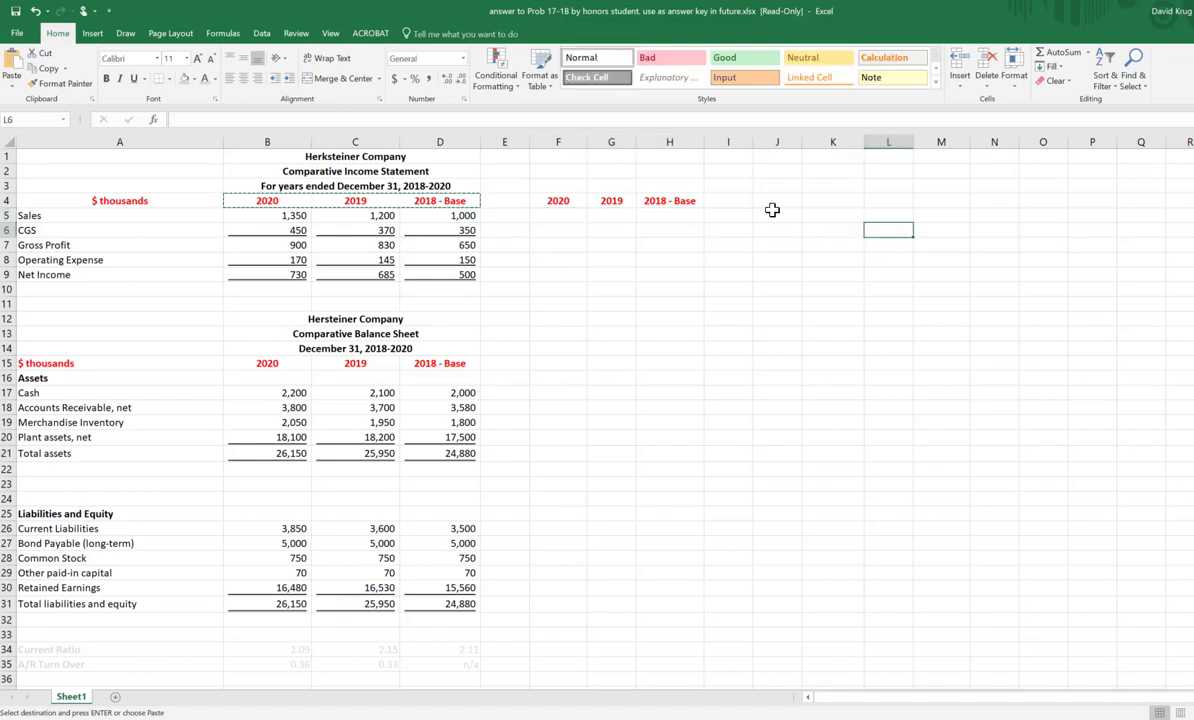
{"action": "key", "text": "Escape"}
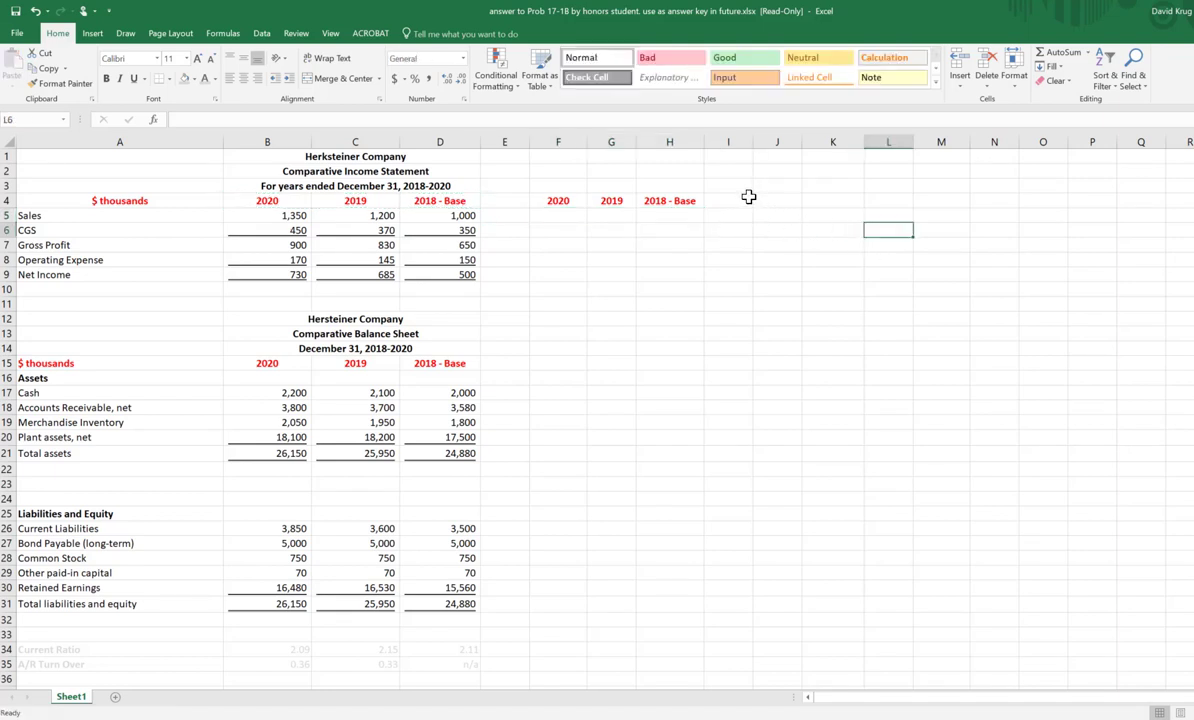
Step: Enter the formula +D5/D5 in H5 to express 2018 Sales as a percentage of itself
{"action": "left_click", "coordinate": [670, 215]}
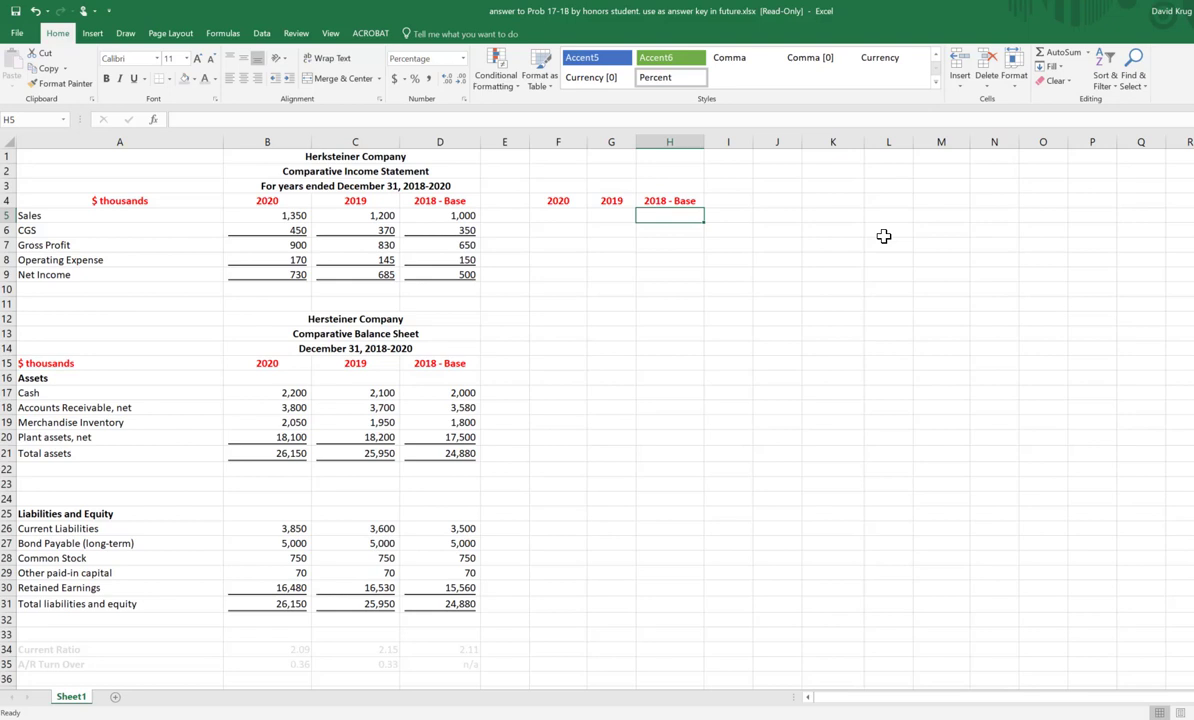
{"action": "type", "text": "+"}
{"action": "key", "text": "Left"}
{"action": "key", "text": "Left"}
{"action": "key", "text": "Left"}
{"action": "key", "text": "Left"}
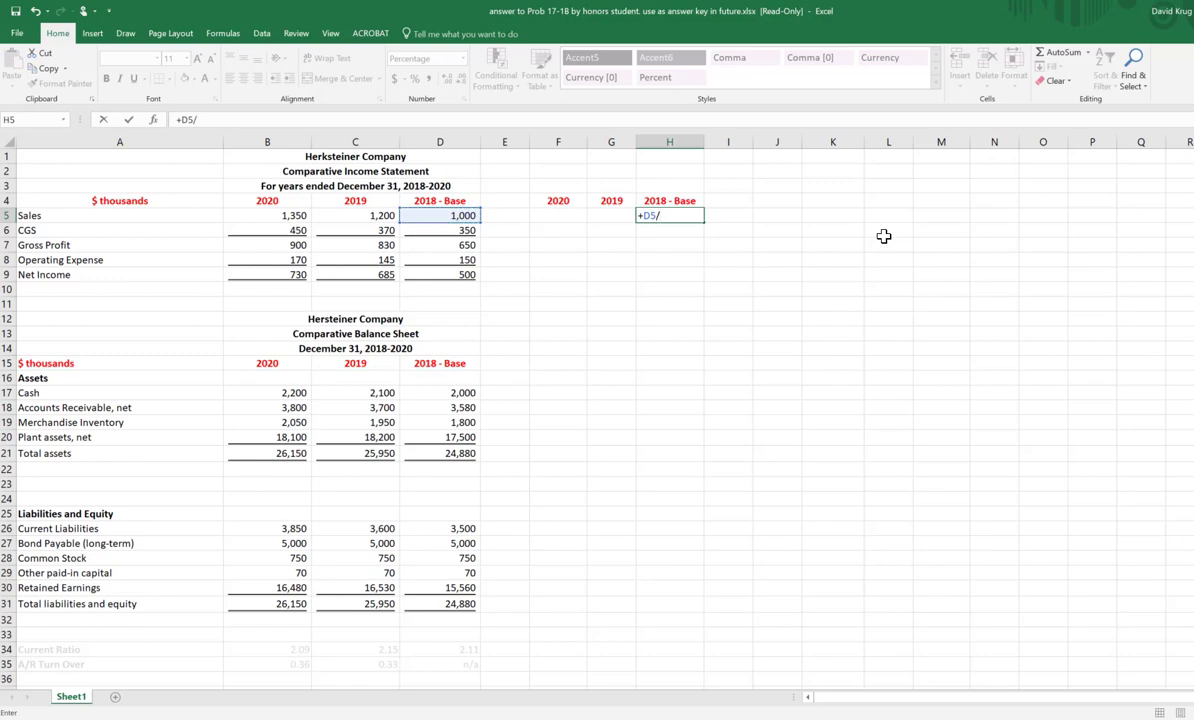
{"action": "type", "text": "/"}
{"action": "key", "text": "Left"}
{"action": "key", "text": "Left"}
{"action": "key", "text": "Left"}
{"action": "key", "text": "Left"}
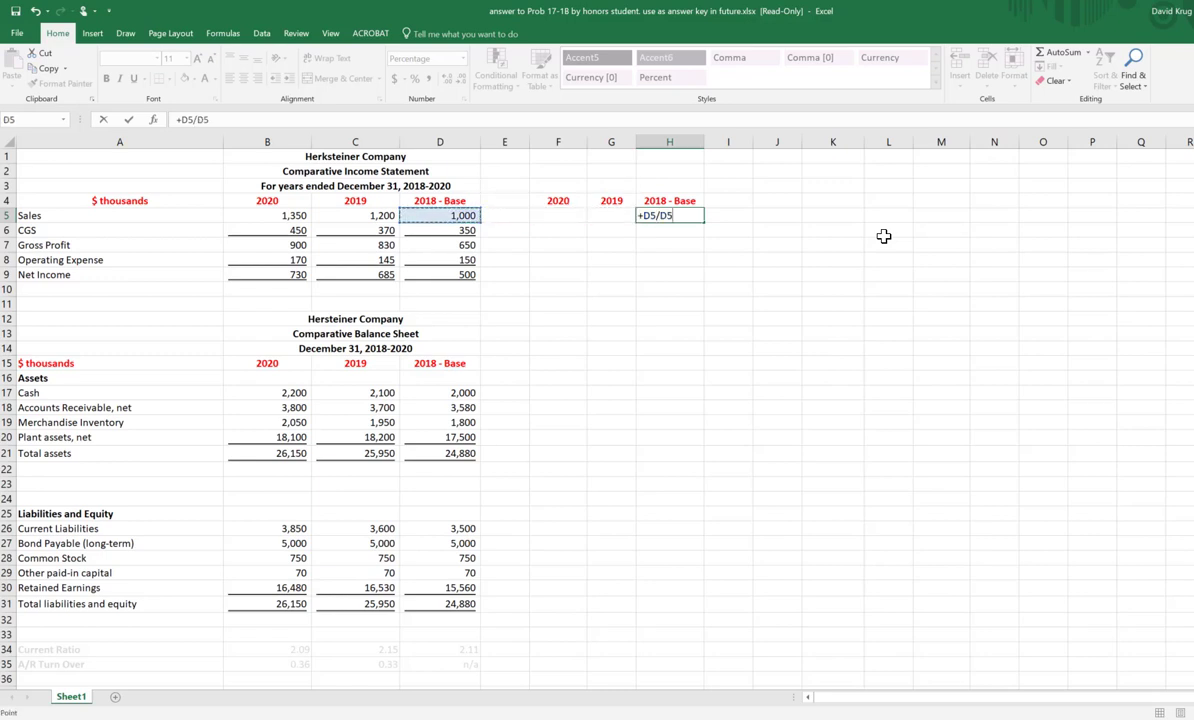
{"action": "key", "text": "Return"}
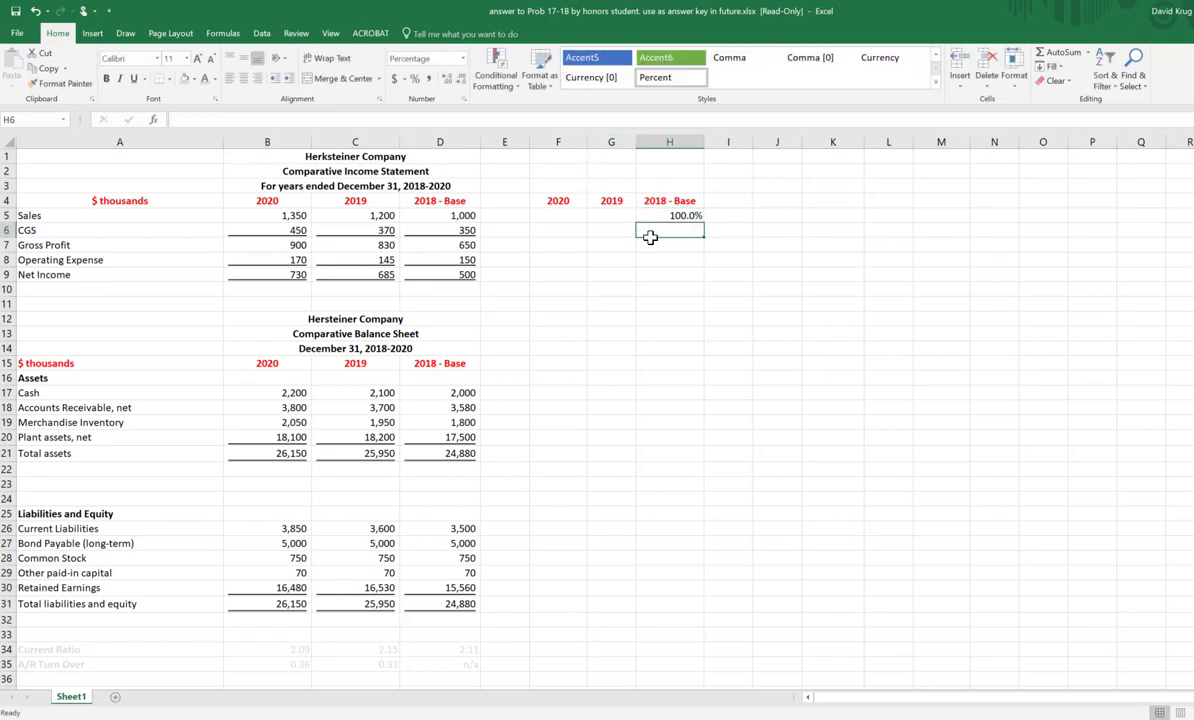
Step: Fill the Sales formula from H5 across to F5 and check the cell references in the copies
{"action": "left_click", "coordinate": [692, 218]}
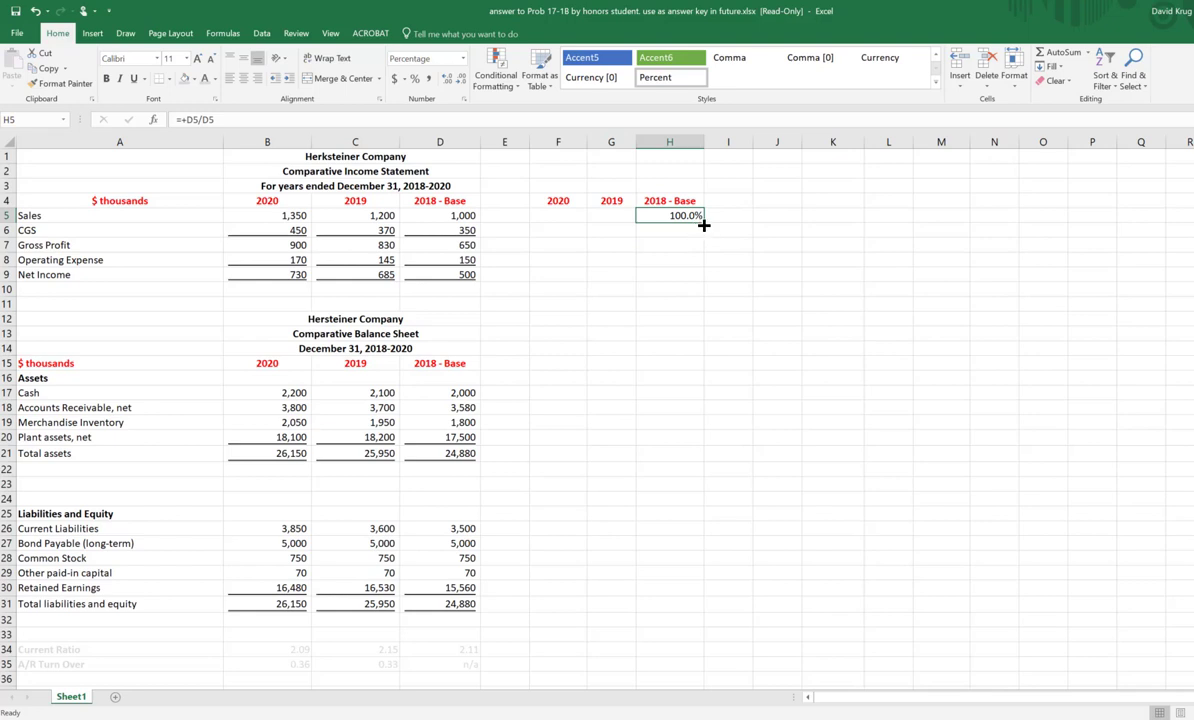
{"action": "left_click_drag", "start_coordinate": [703, 224], "coordinate": [546, 224]}
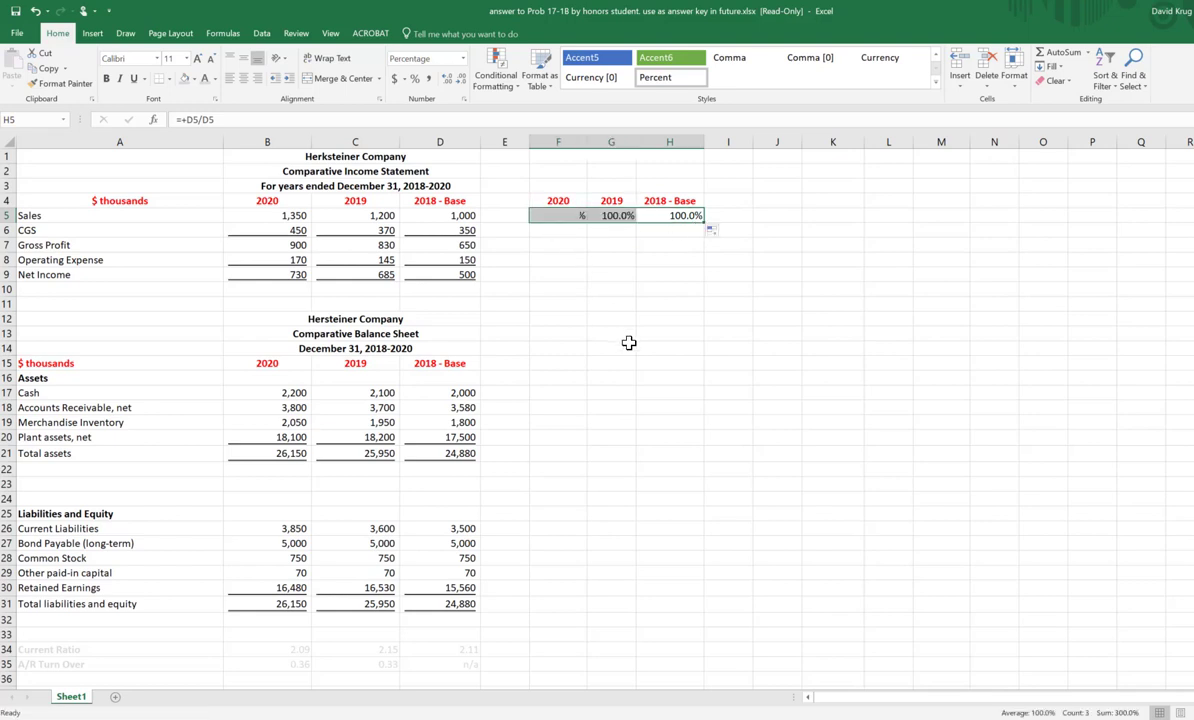
{"action": "left_click", "coordinate": [678, 216]}
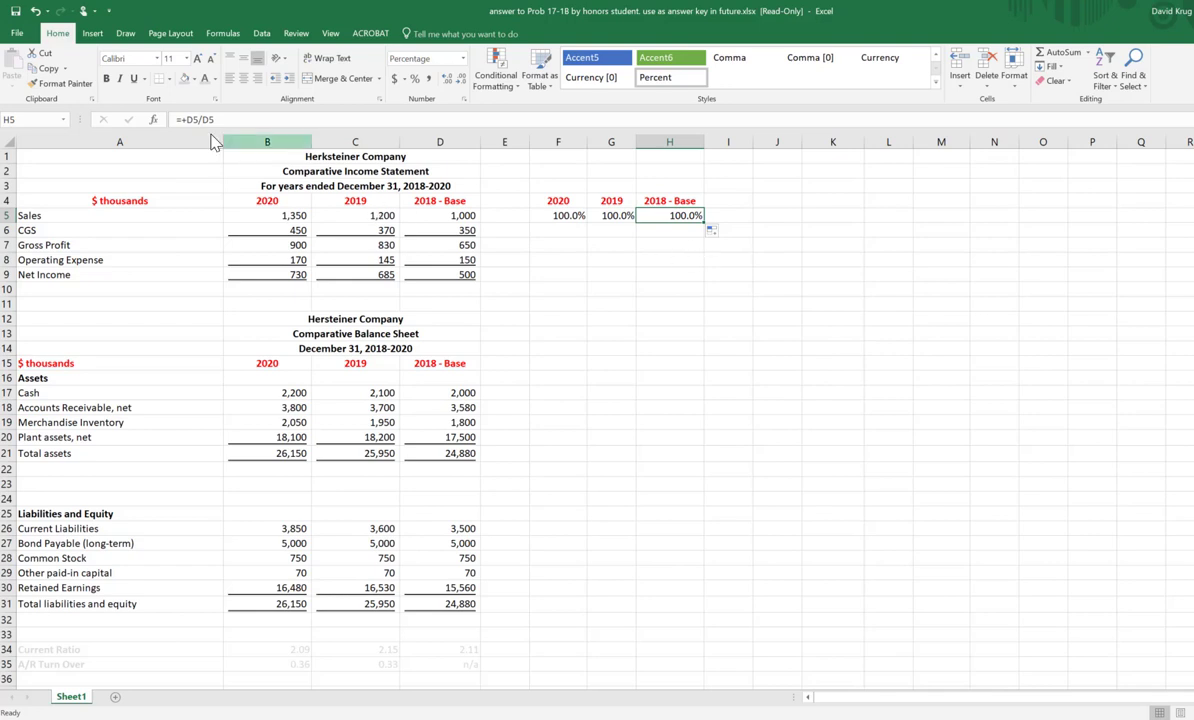
{"action": "left_click", "coordinate": [613, 215]}
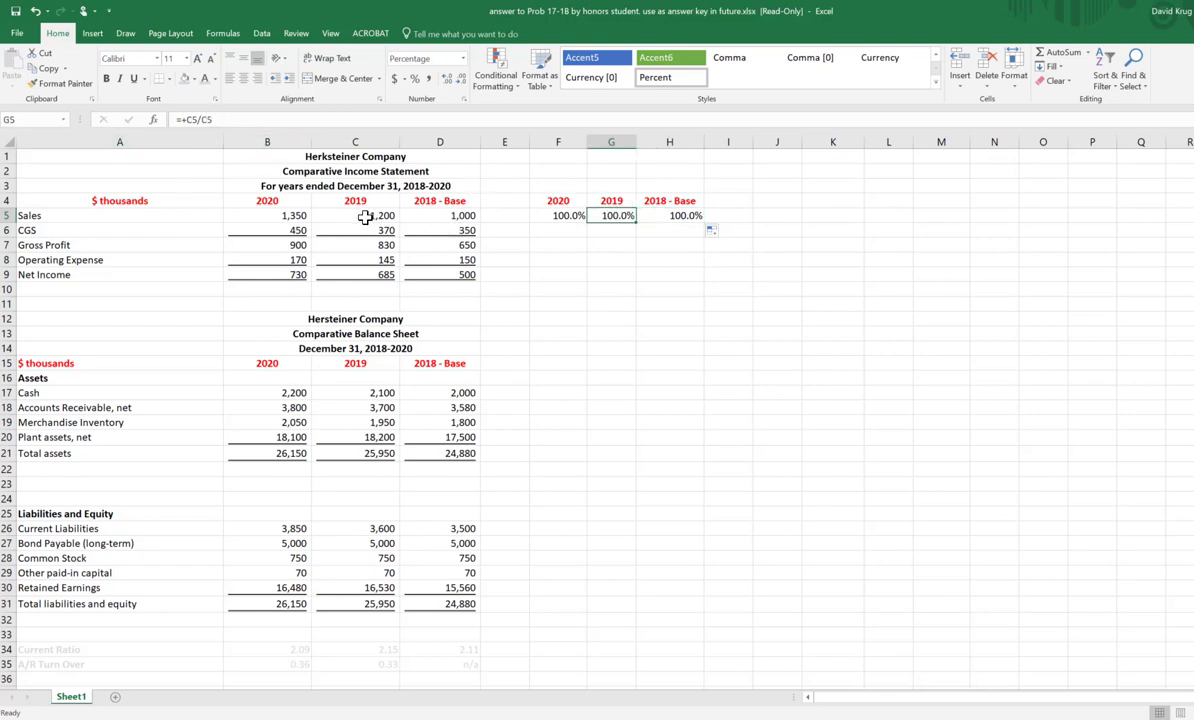
{"action": "left_click", "coordinate": [292, 215]}
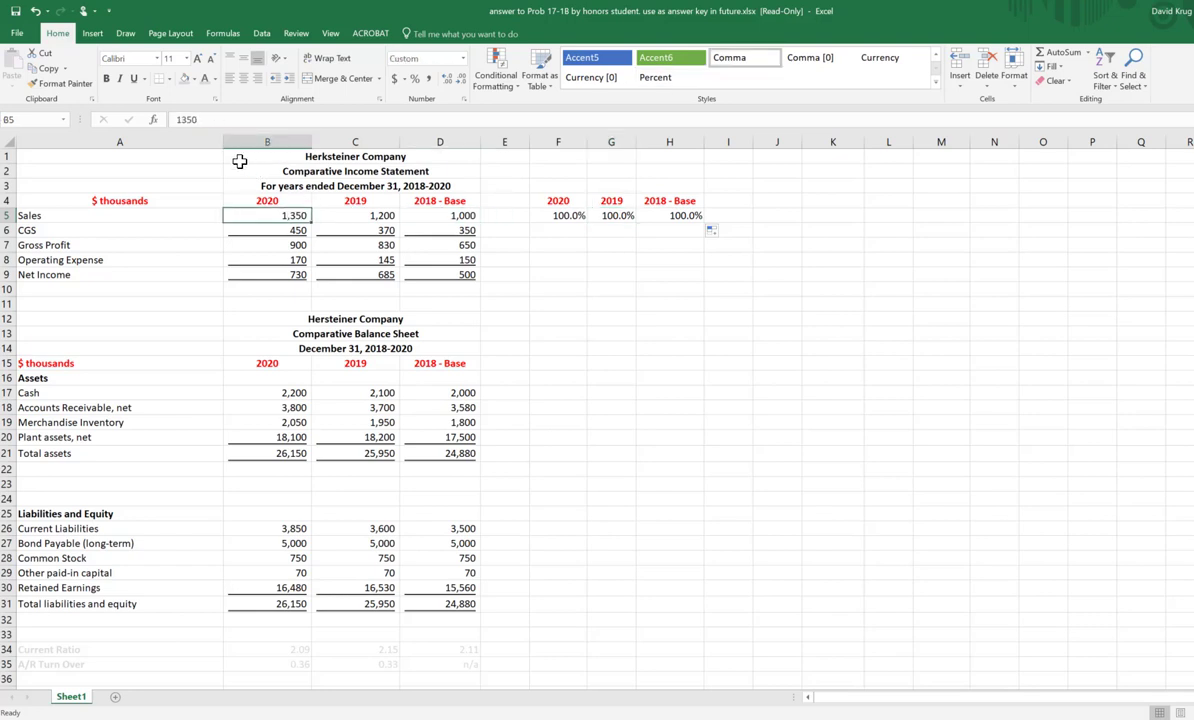
{"action": "left_click", "coordinate": [567, 218]}
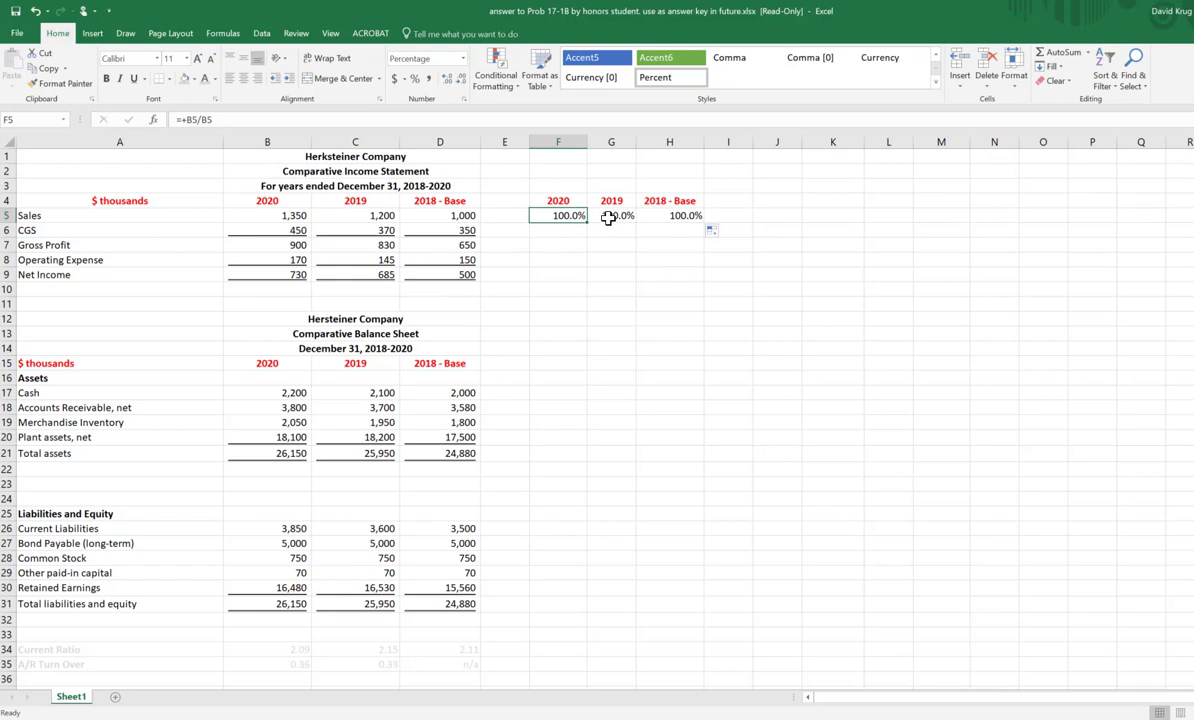
{"action": "left_click", "coordinate": [828, 258]}
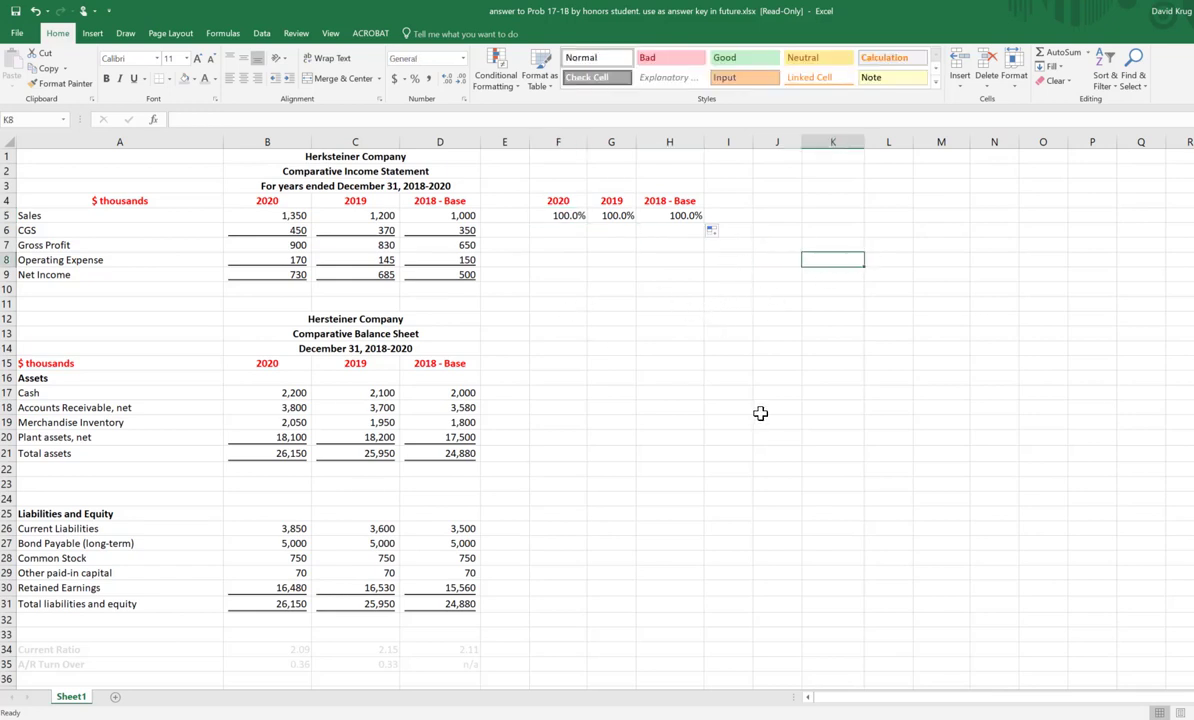
Step: Make the divisor in H5's formula absolute so that it reads +D5/$D$5
{"action": "left_click", "coordinate": [681, 217]}
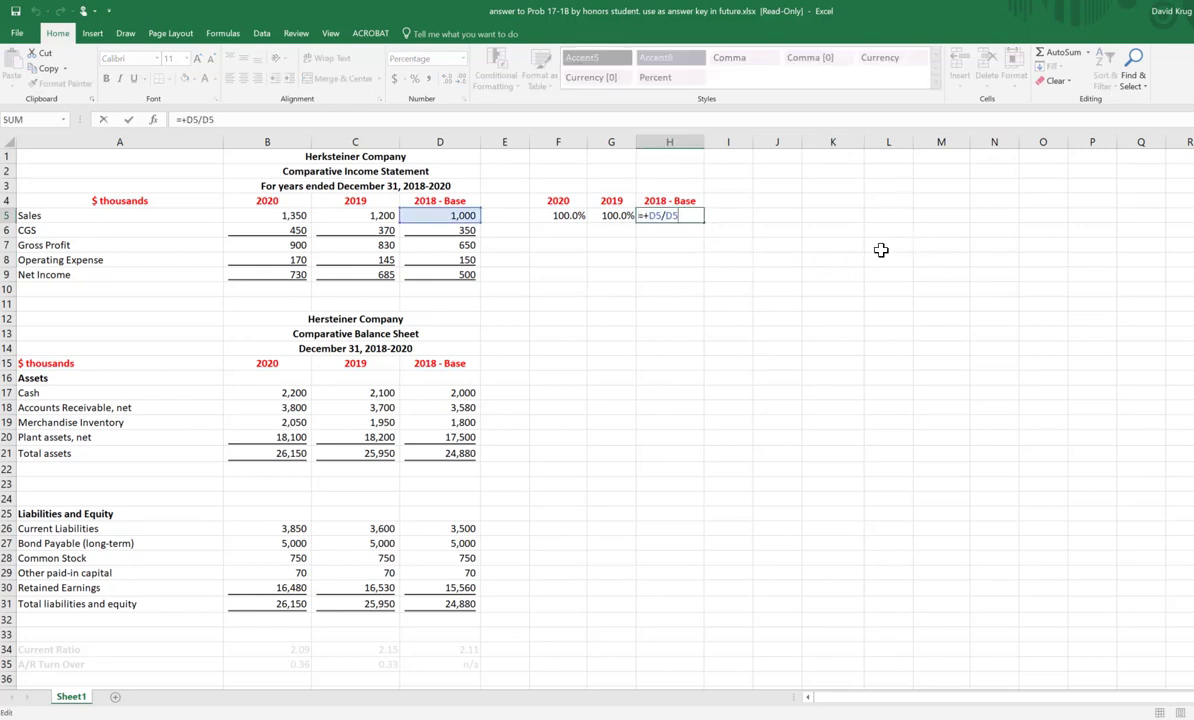
{"action": "key", "text": "F4"}
{"action": "key", "text": "F4"}
{"action": "key", "text": "F4"}
{"action": "key", "text": "F4"}
{"action": "key", "text": "F4"}
{"action": "key", "text": "ctrl+Return"}
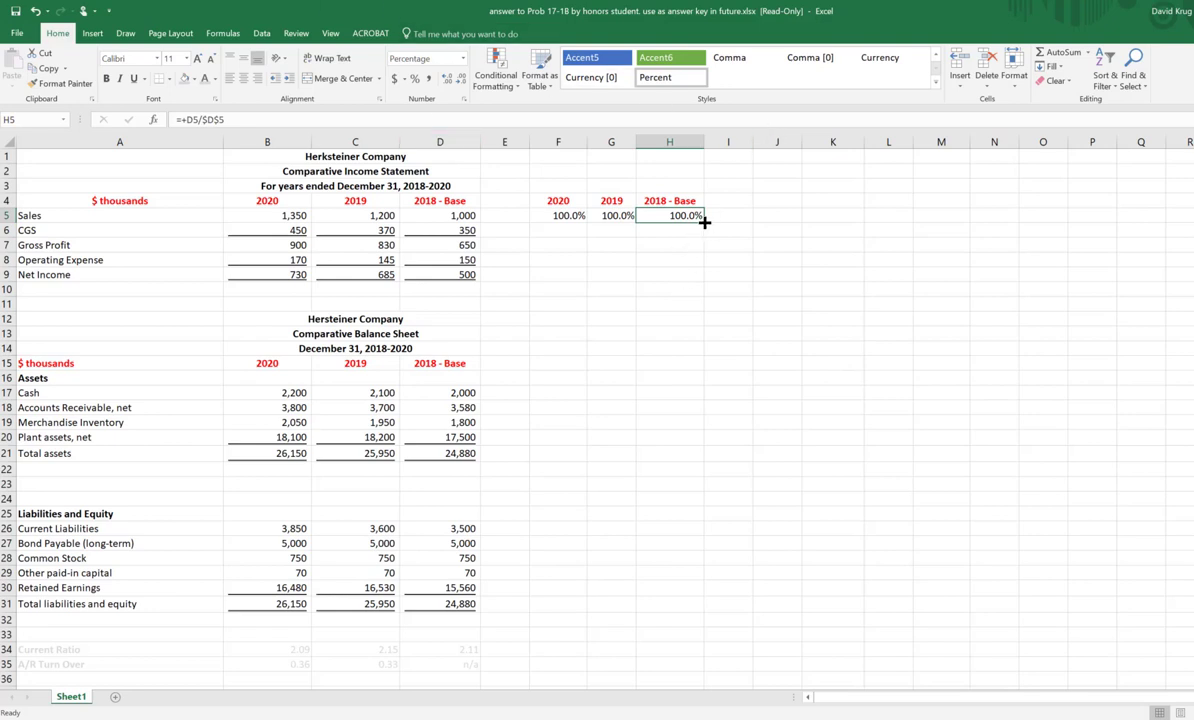
Step: Fill the formula with the absolute divisor from H5 across to F5 and compare it with the Sales figures
{"action": "left_click_drag", "start_coordinate": [704, 223], "coordinate": [548, 224]}
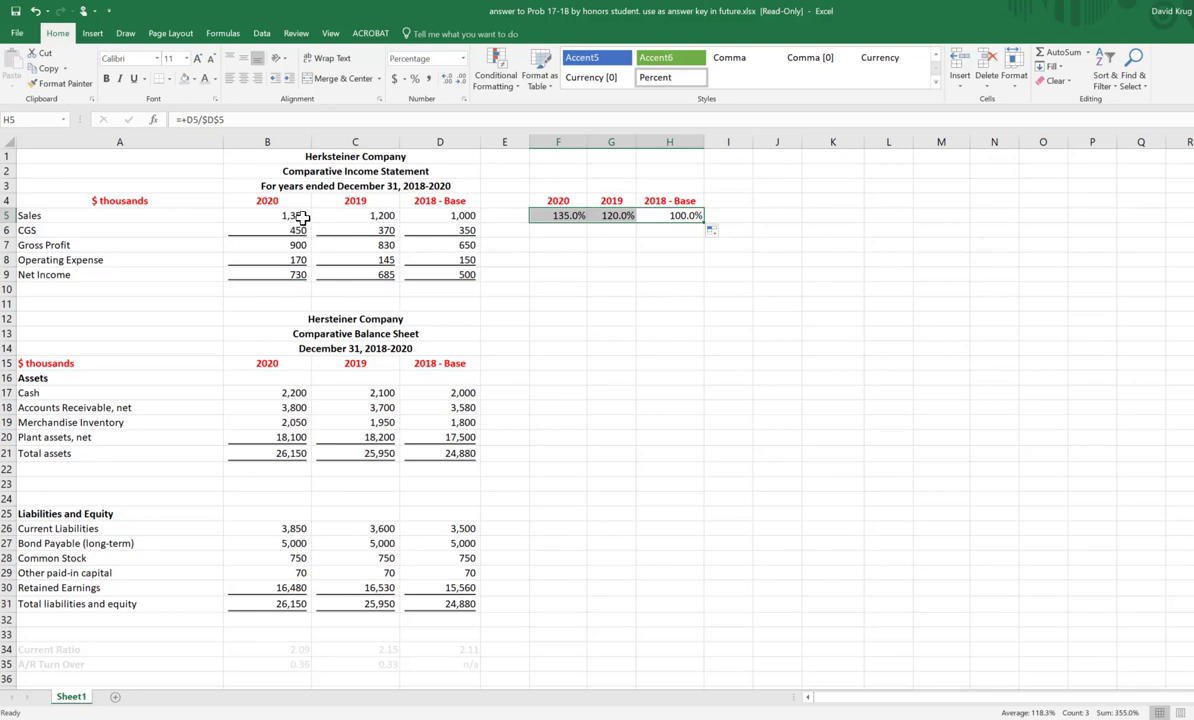
{"action": "left_click_drag", "start_coordinate": [301, 217], "coordinate": [458, 218]}
{"action": "left_click", "coordinate": [550, 216]}
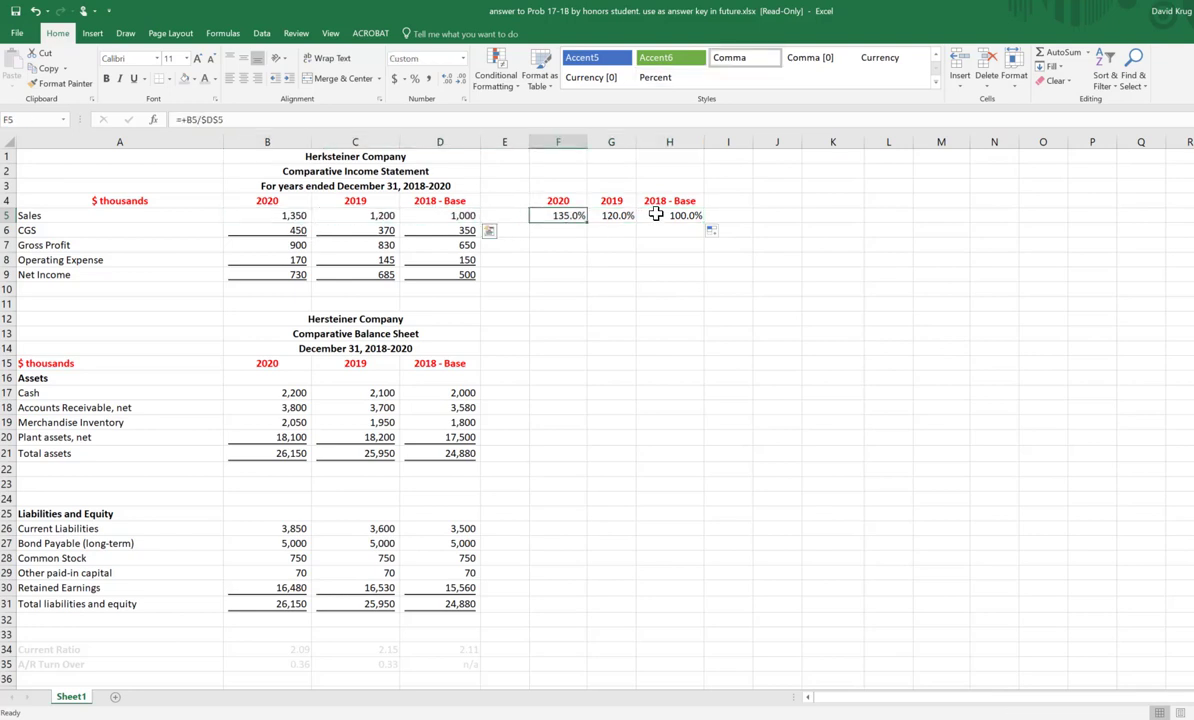
{"action": "left_click_drag", "start_coordinate": [655, 214], "coordinate": [687, 216]}
{"action": "left_click", "coordinate": [834, 256]}
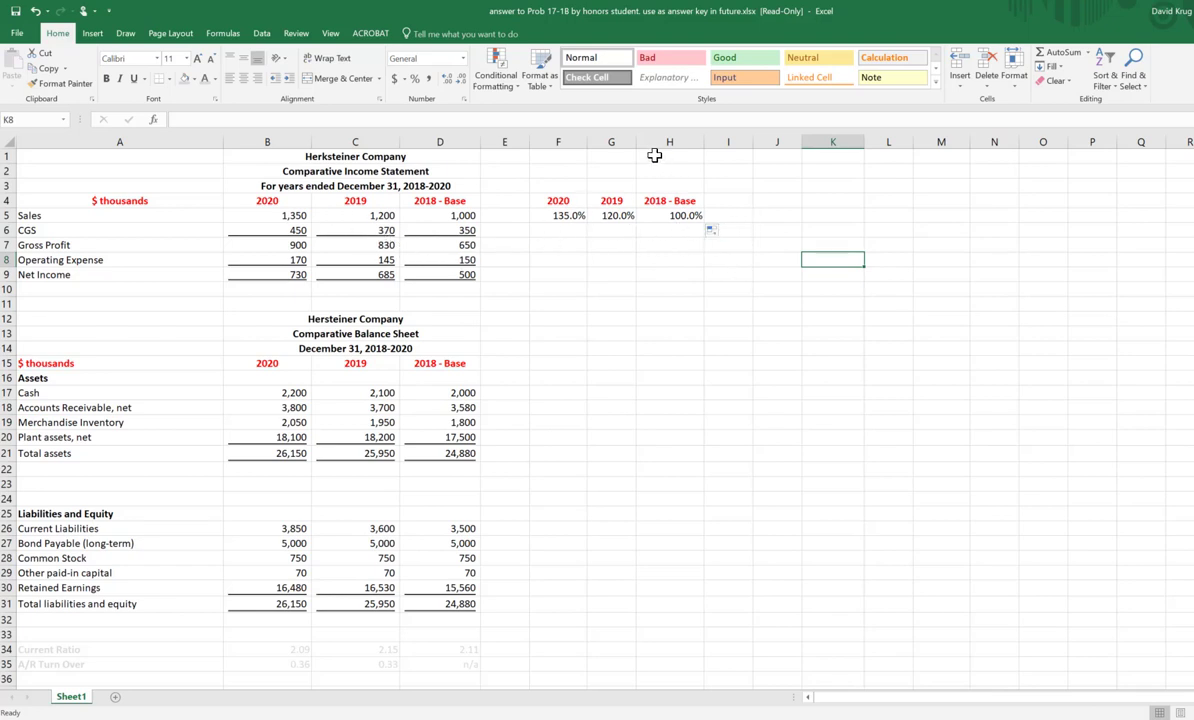
Step: Widen column G and fill the Sales formulas in F5:H5 down to the Net Income row
{"action": "left_click_drag", "start_coordinate": [637, 142], "coordinate": [646, 142]}
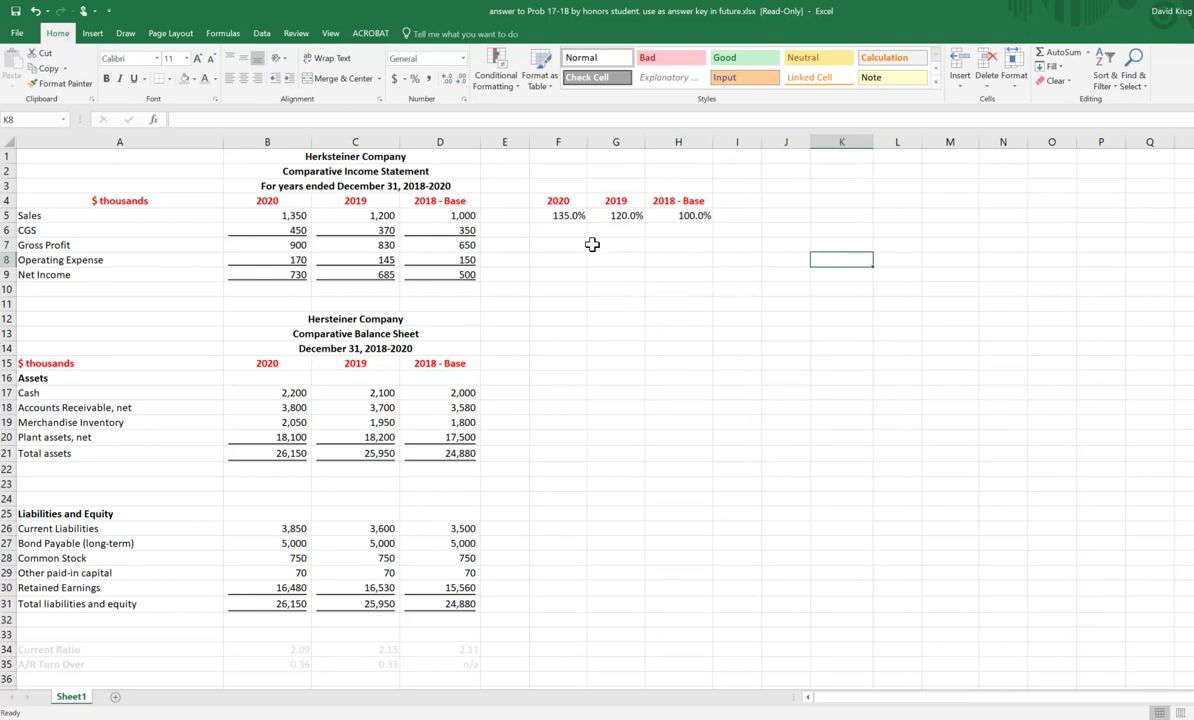
{"action": "left_click_drag", "start_coordinate": [578, 216], "coordinate": [714, 278]}
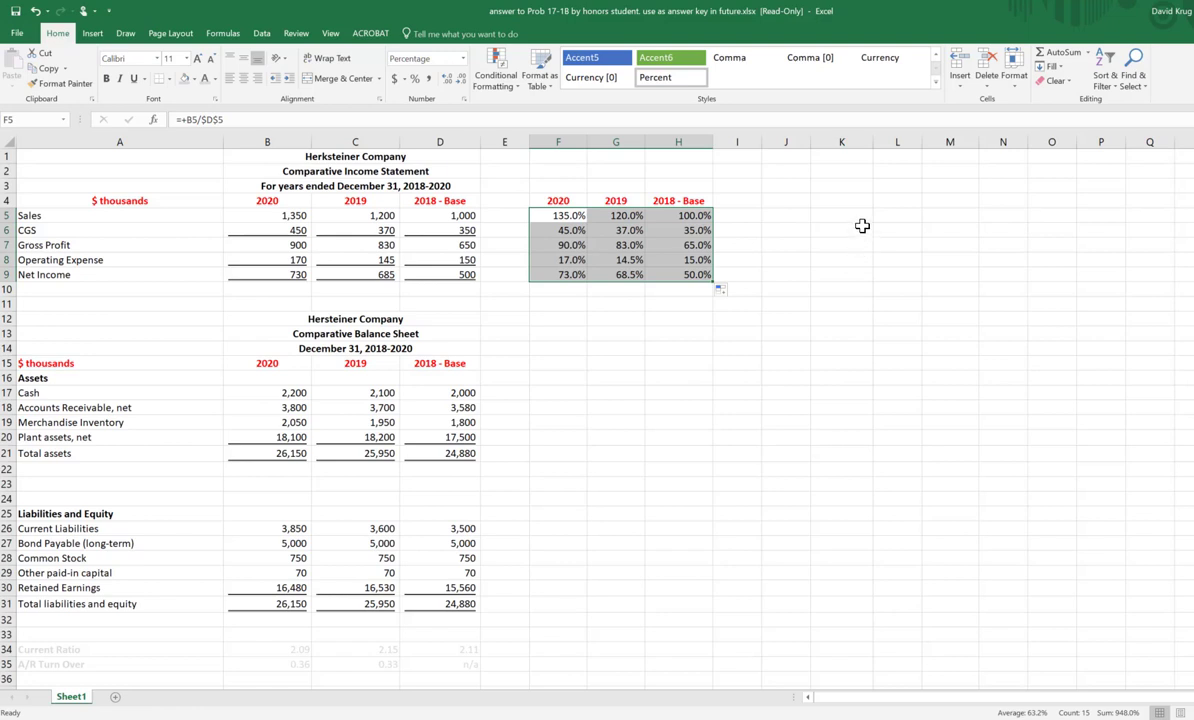
Step: Examine the filled formulas in columns G and H and the 2018 Sales cell D5 they divide by
{"action": "left_click", "coordinate": [694, 232]}
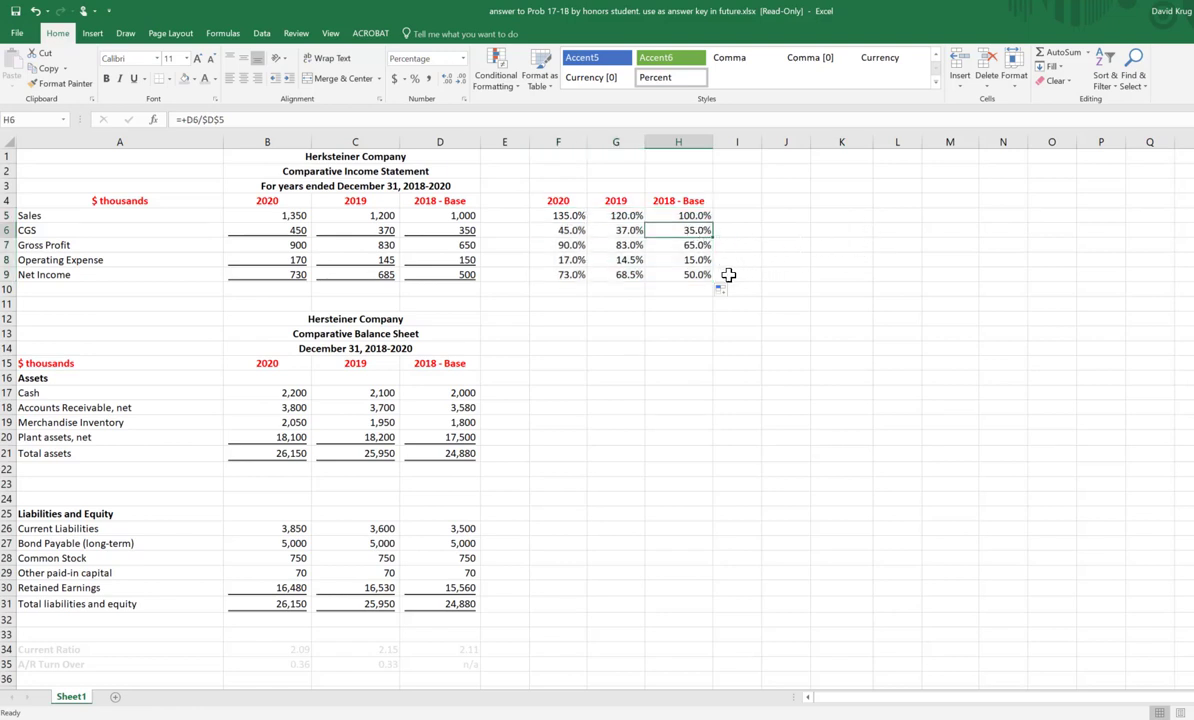
{"action": "key", "text": "Down"}
{"action": "key", "text": "Down"}
{"action": "key", "text": "Down"}
{"action": "key", "text": "Left"}
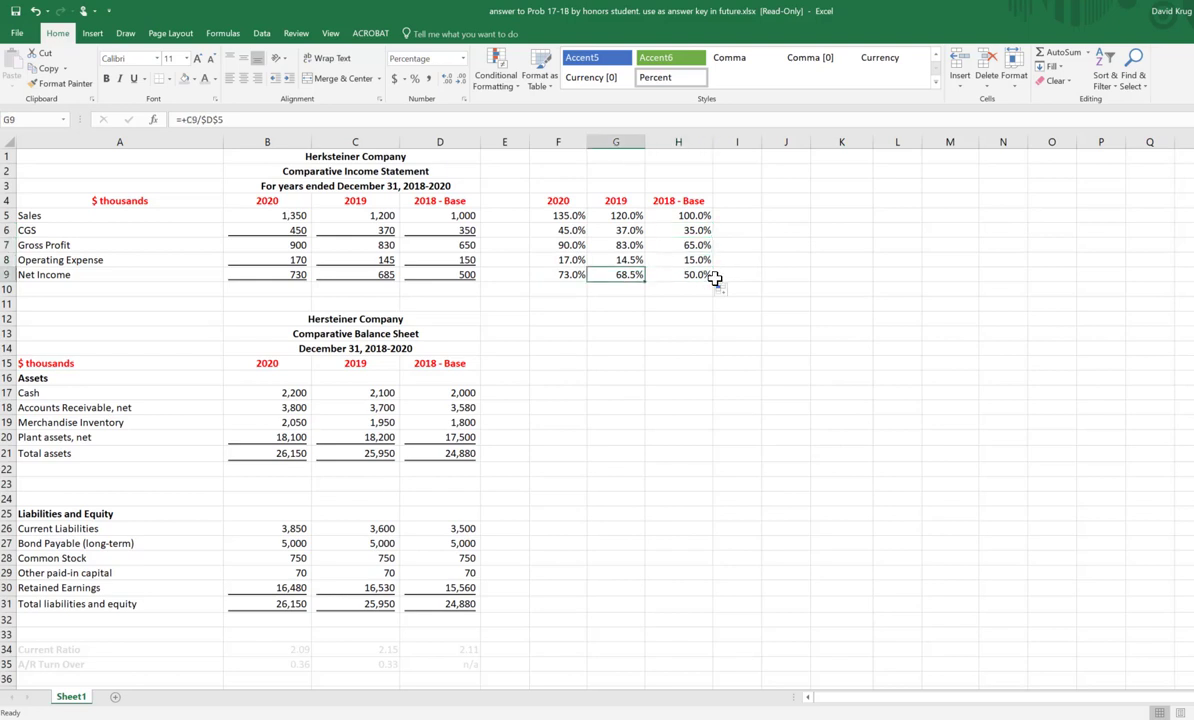
{"action": "key", "text": "Up"}
{"action": "key", "text": "Up"}
{"action": "key", "text": "Up"}
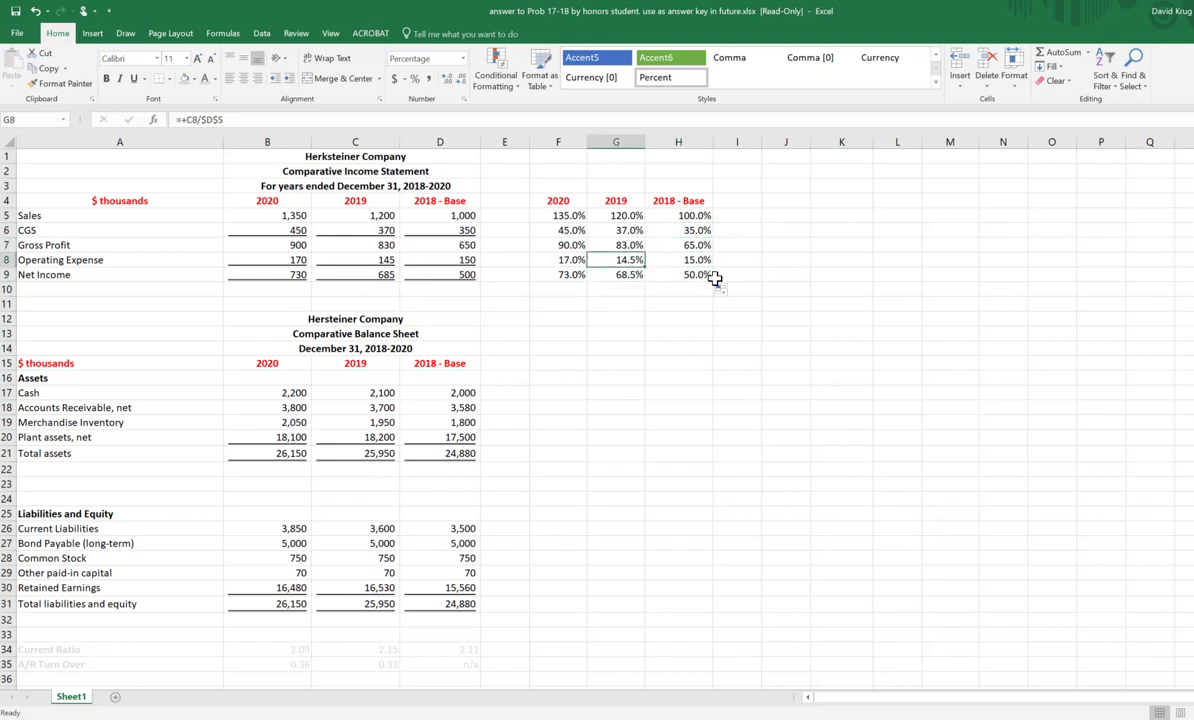
{"action": "key", "text": "Right"}
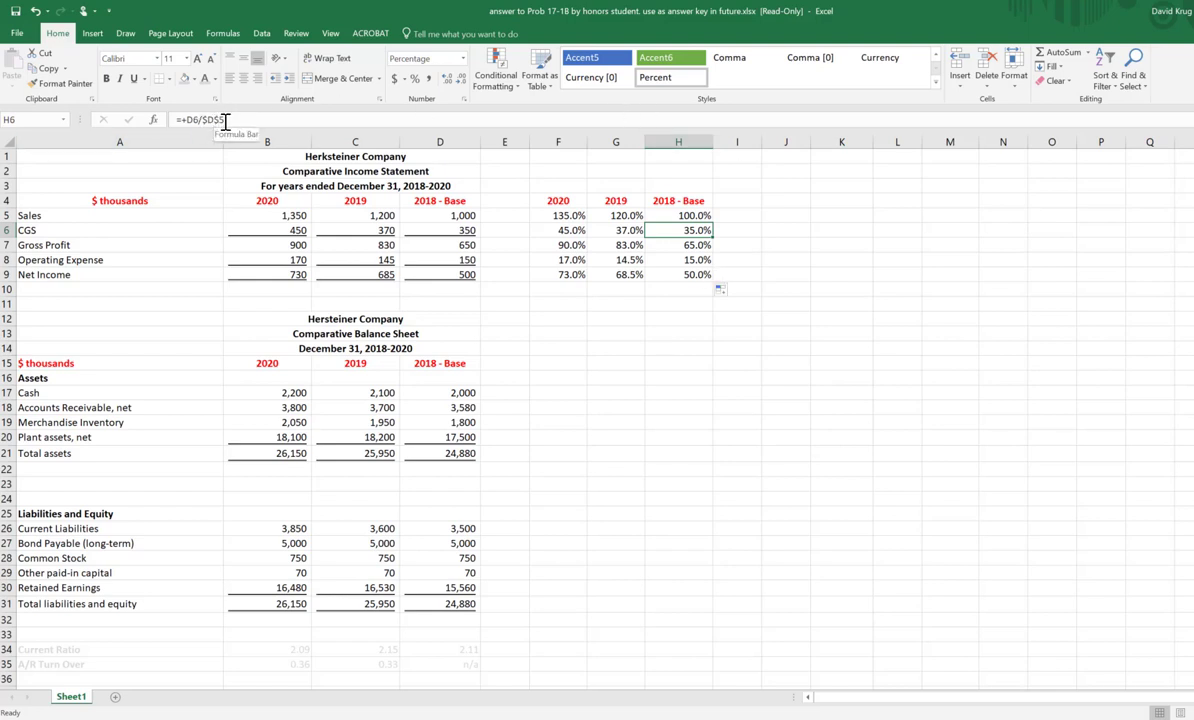
{"action": "left_click", "coordinate": [463, 215]}
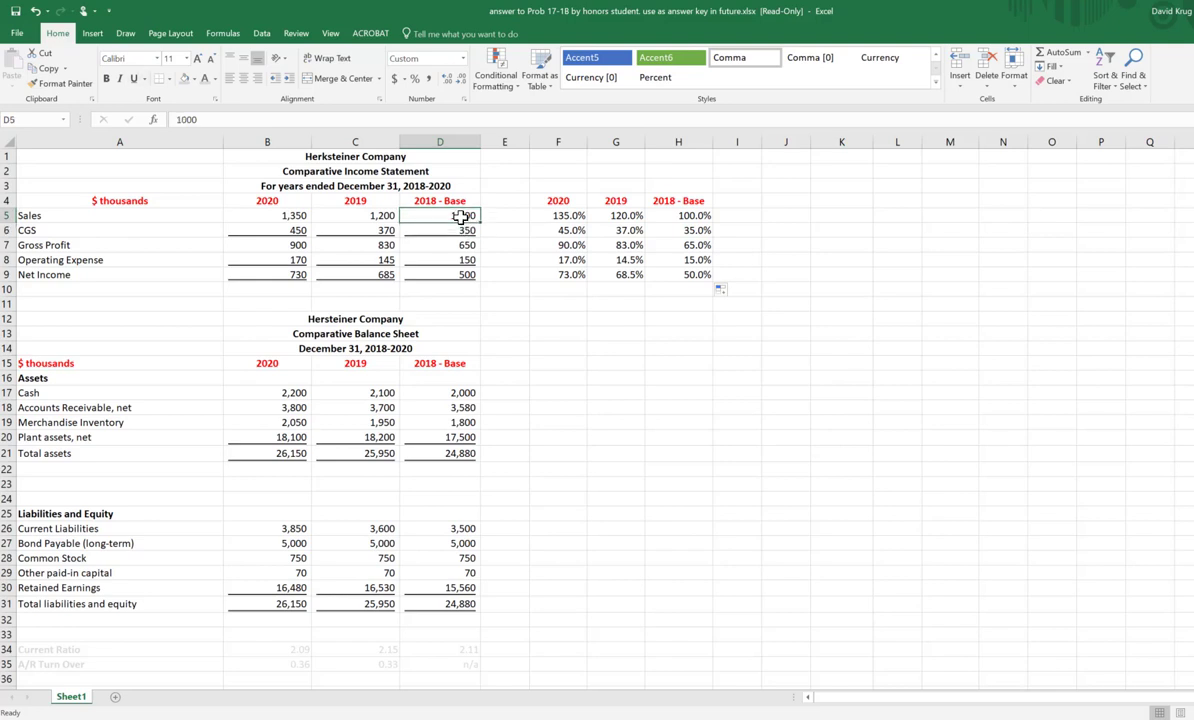
Step: Clear the filled percentages in F6:H9, keeping only the Sales row formulas
{"action": "left_click", "coordinate": [695, 230]}
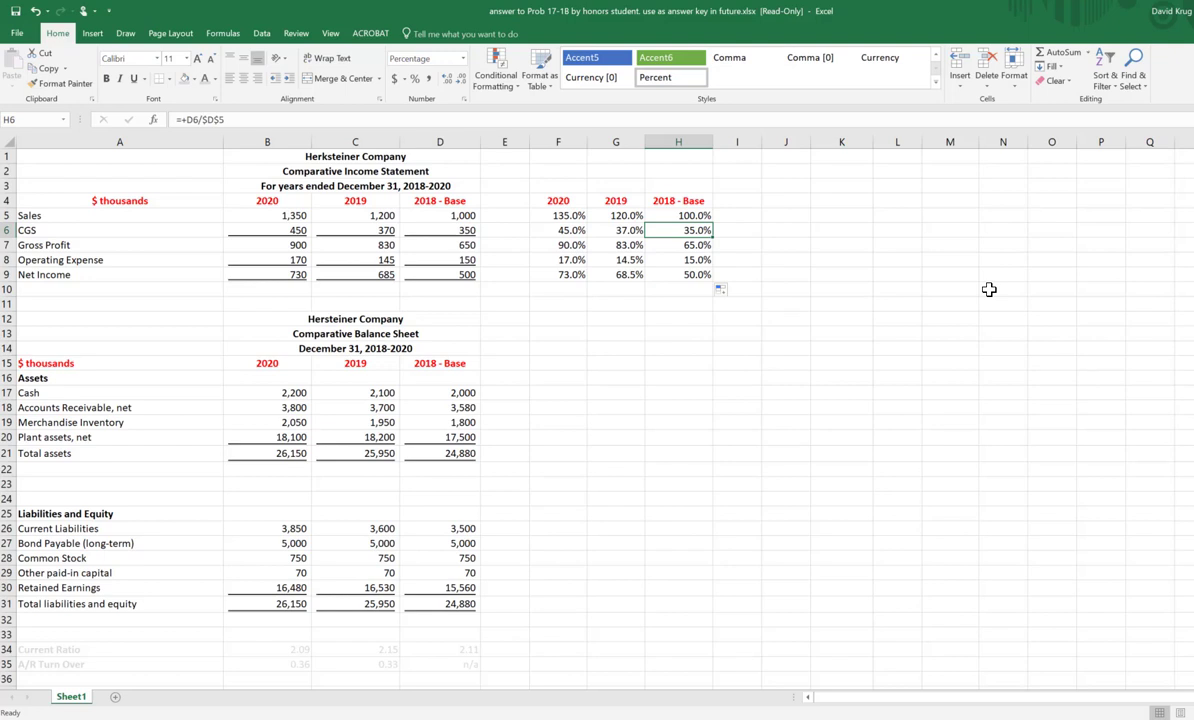
{"action": "left_click", "coordinate": [783, 333]}
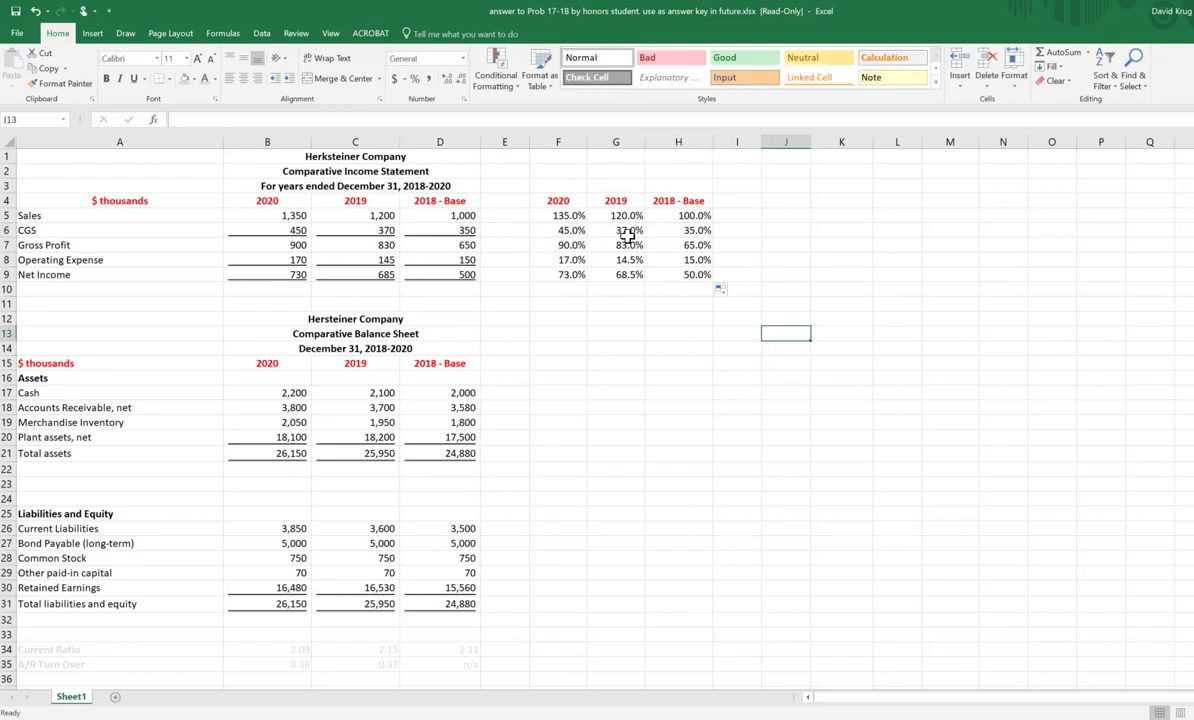
{"action": "left_click_drag", "start_coordinate": [570, 230], "coordinate": [690, 274]}
{"action": "key", "text": "Delete"}
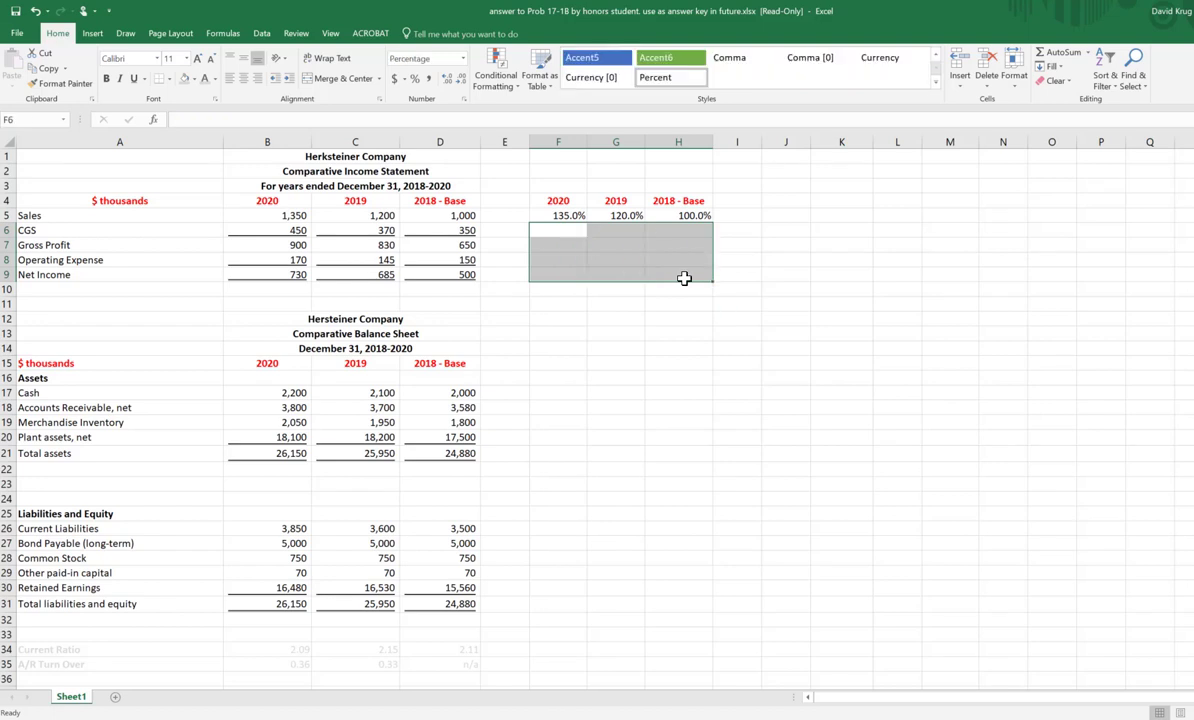
Step: Edit H5's formula so only the divisor's column stays absolute, reading +D5/$D5
{"action": "left_click", "coordinate": [655, 212]}
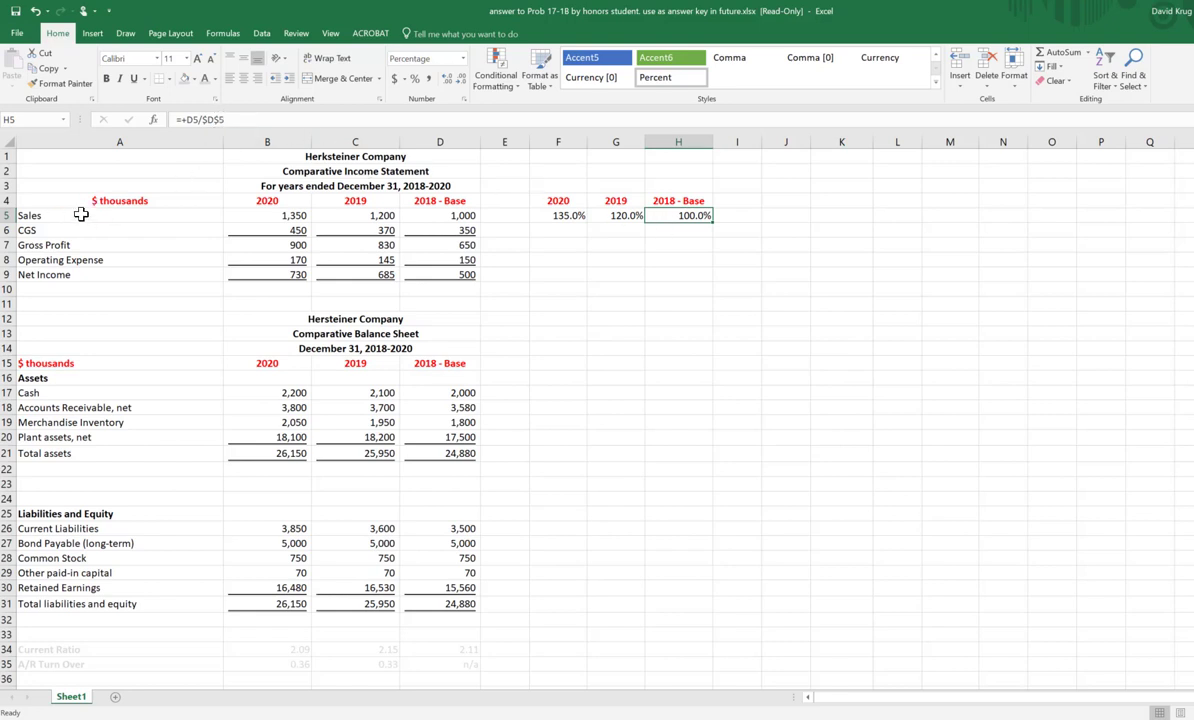
{"action": "left_click", "coordinate": [440, 137]}
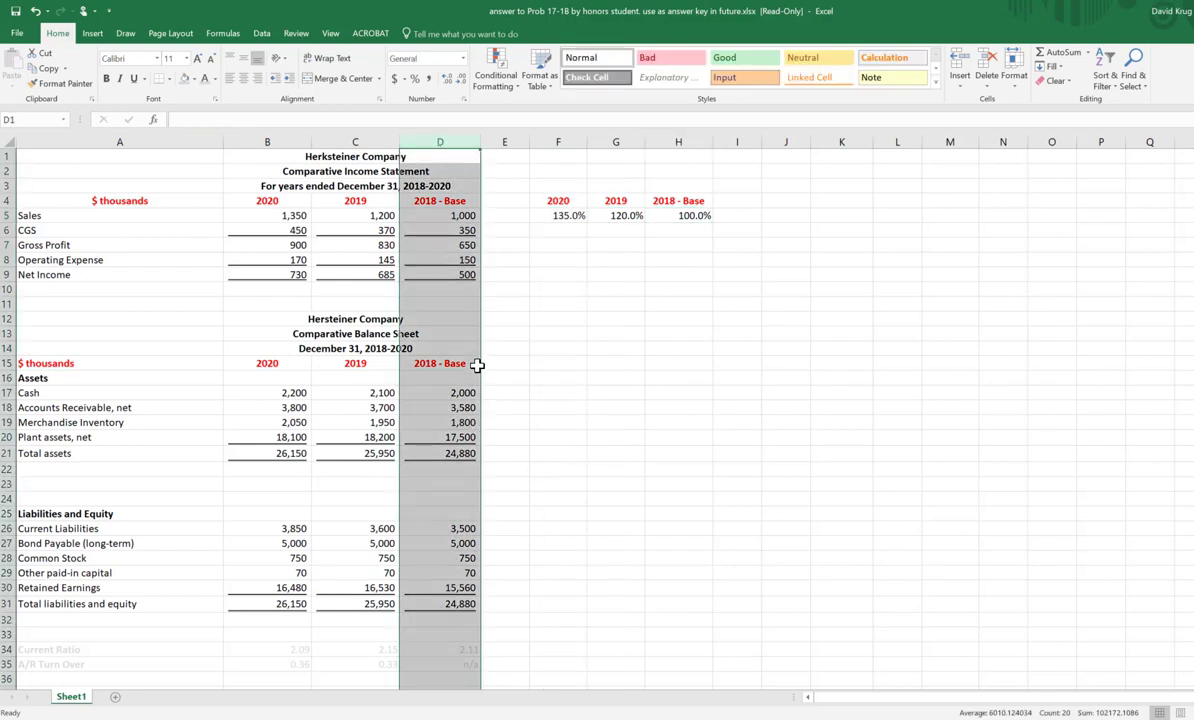
{"action": "left_click", "coordinate": [9, 215]}
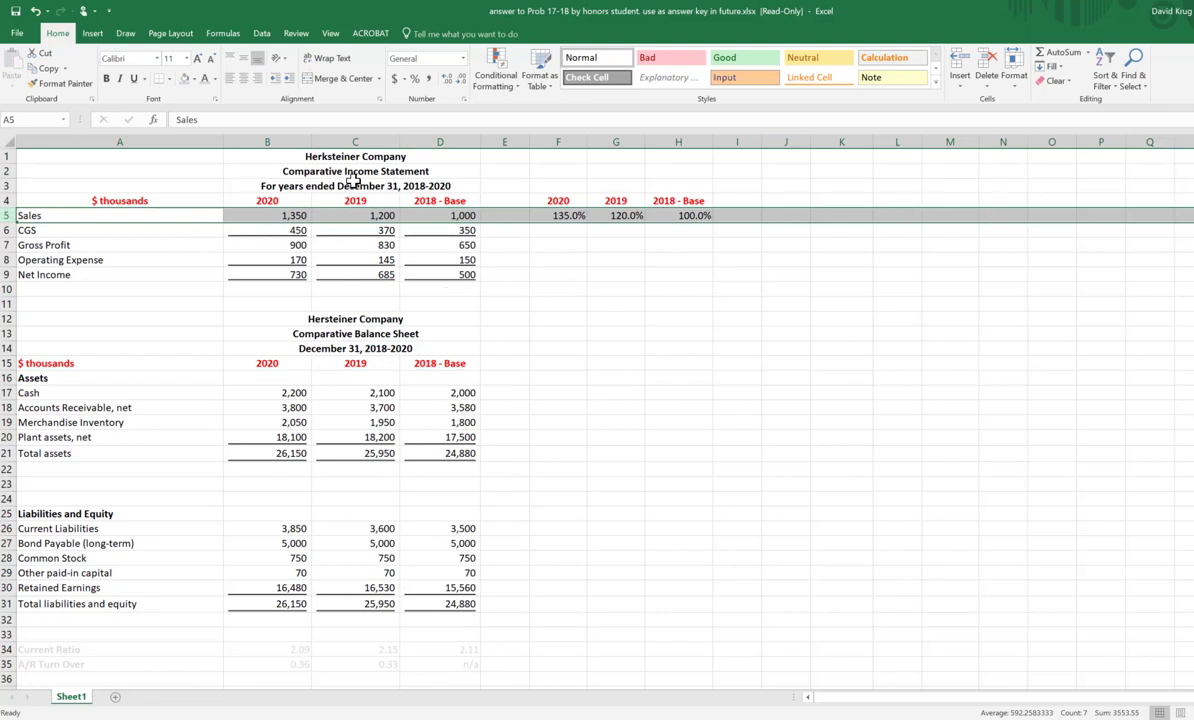
{"action": "left_click", "coordinate": [687, 214]}
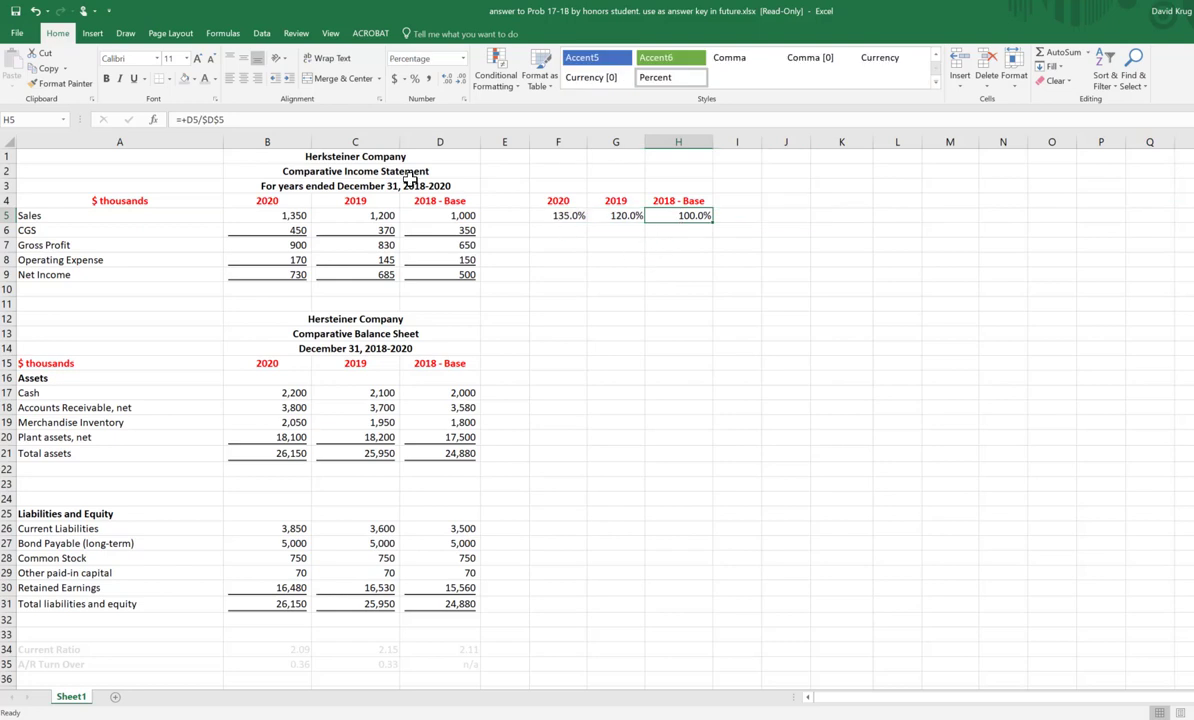
{"action": "left_click", "coordinate": [220, 119]}
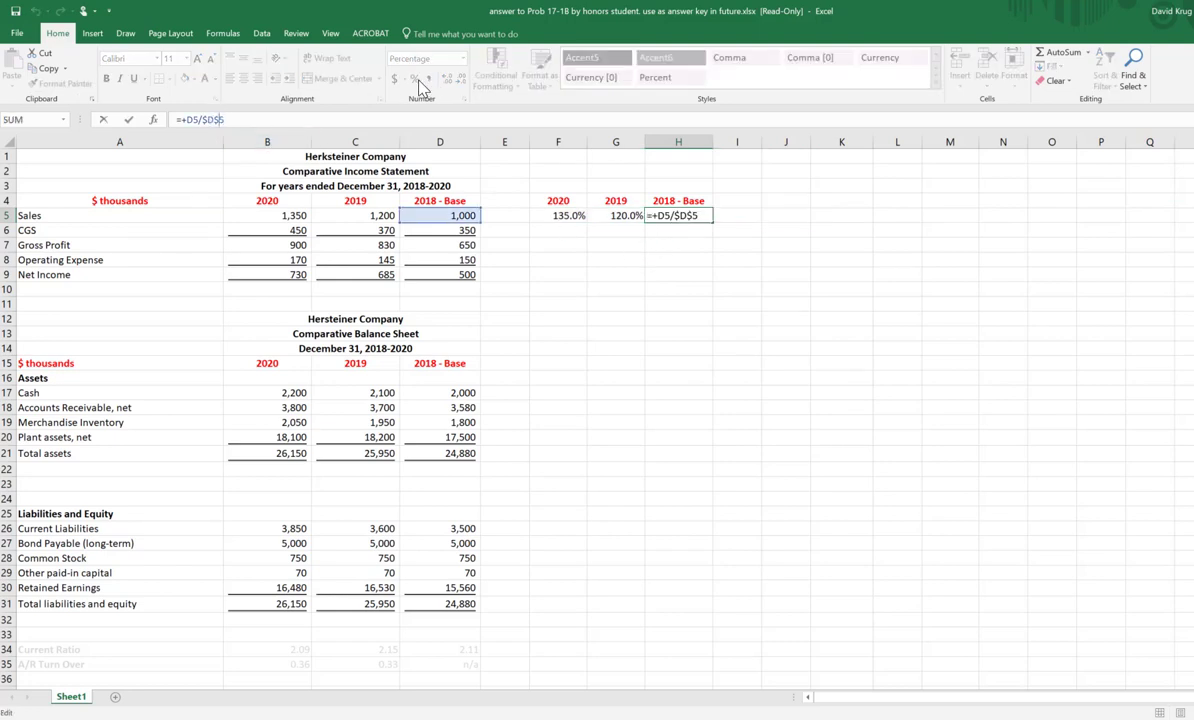
{"action": "key", "text": "BackSpace"}
{"action": "left_click", "coordinate": [912, 318]}
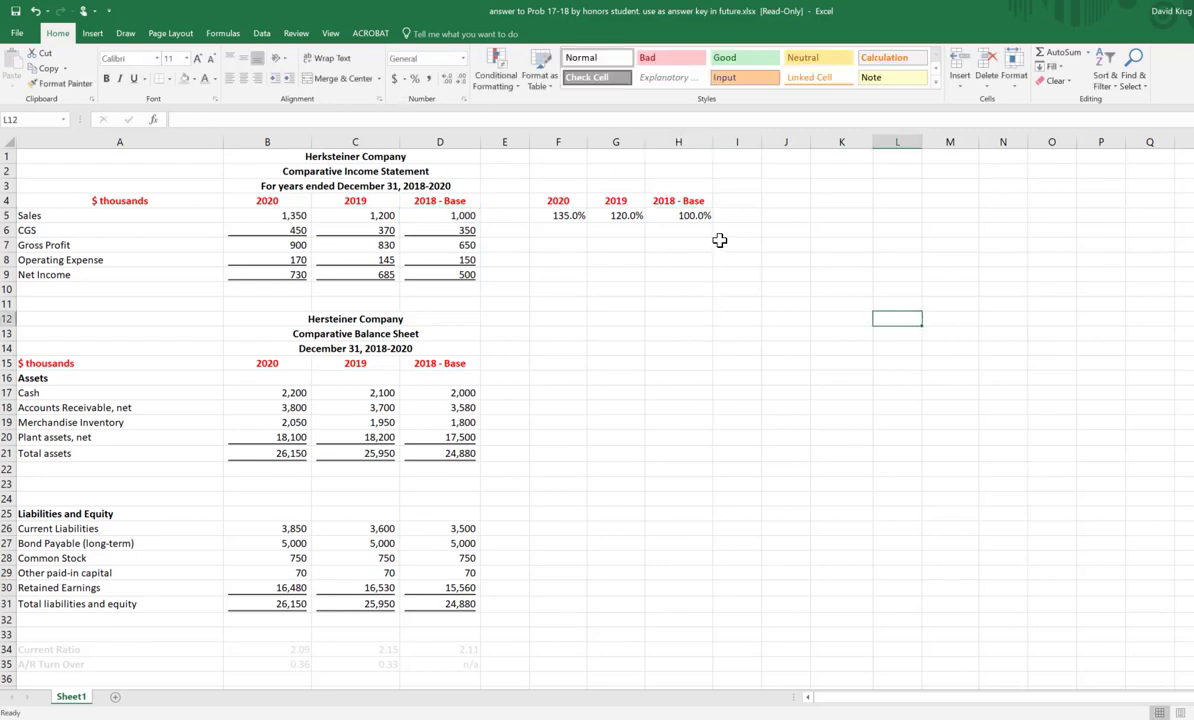
Step: Fill the revised H5 formula across to F5 and down through the Net Income row, and check it against column D
{"action": "left_click", "coordinate": [694, 219]}
{"action": "left_click_drag", "start_coordinate": [712, 222], "coordinate": [522, 221]}
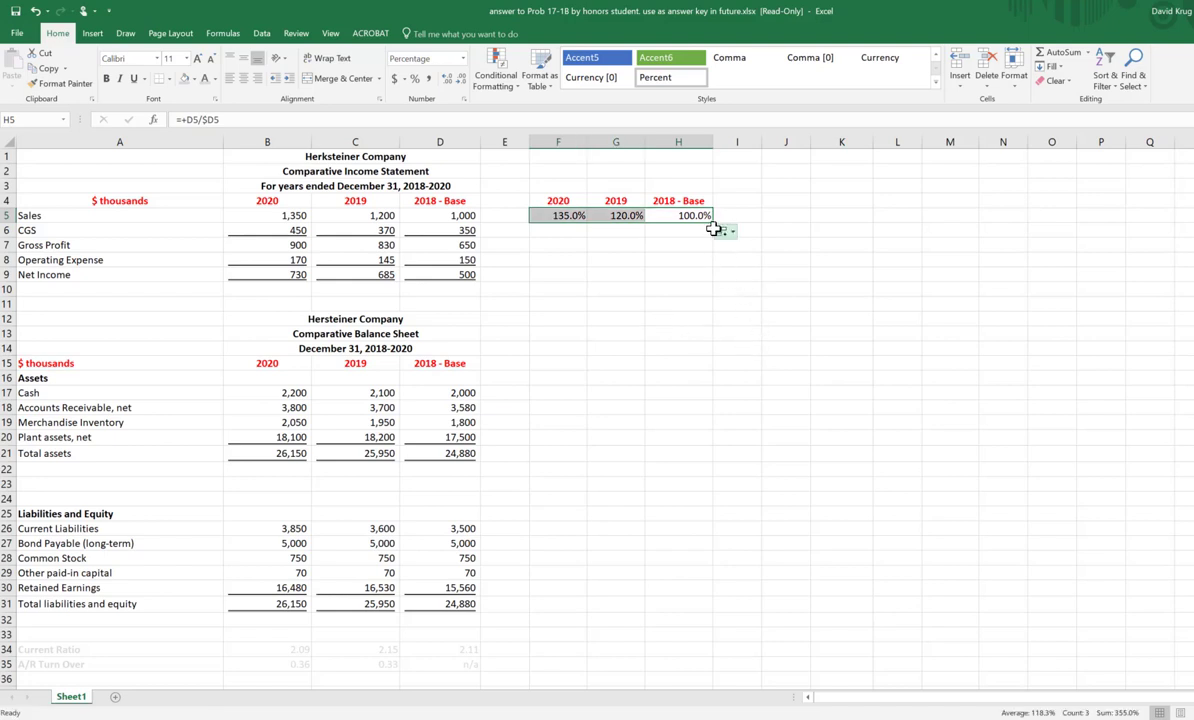
{"action": "left_click_drag", "start_coordinate": [712, 224], "coordinate": [696, 288]}
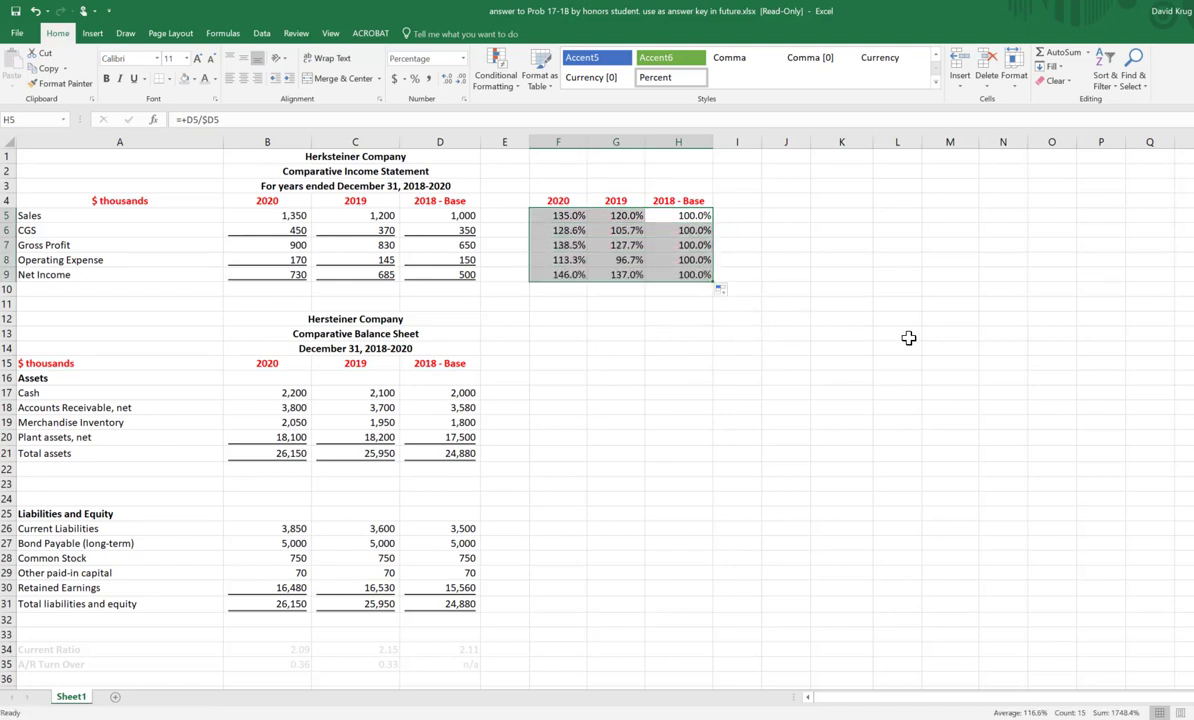
{"action": "left_click", "coordinate": [878, 318]}
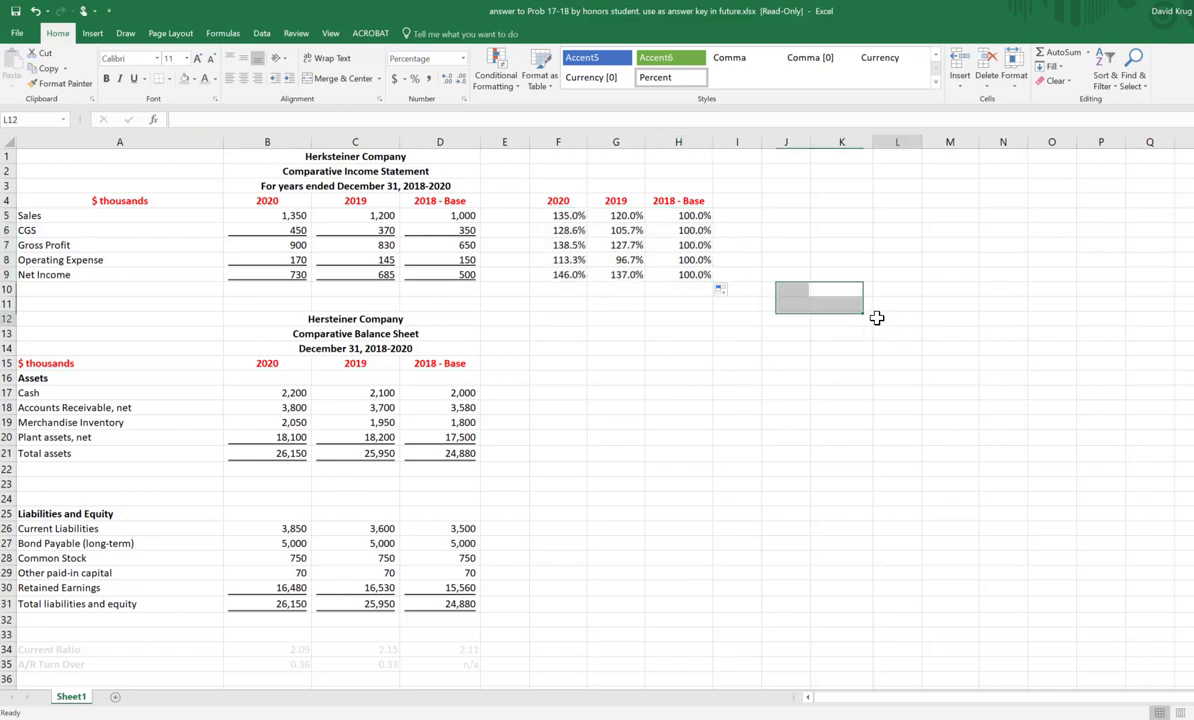
{"action": "left_click", "coordinate": [688, 216]}
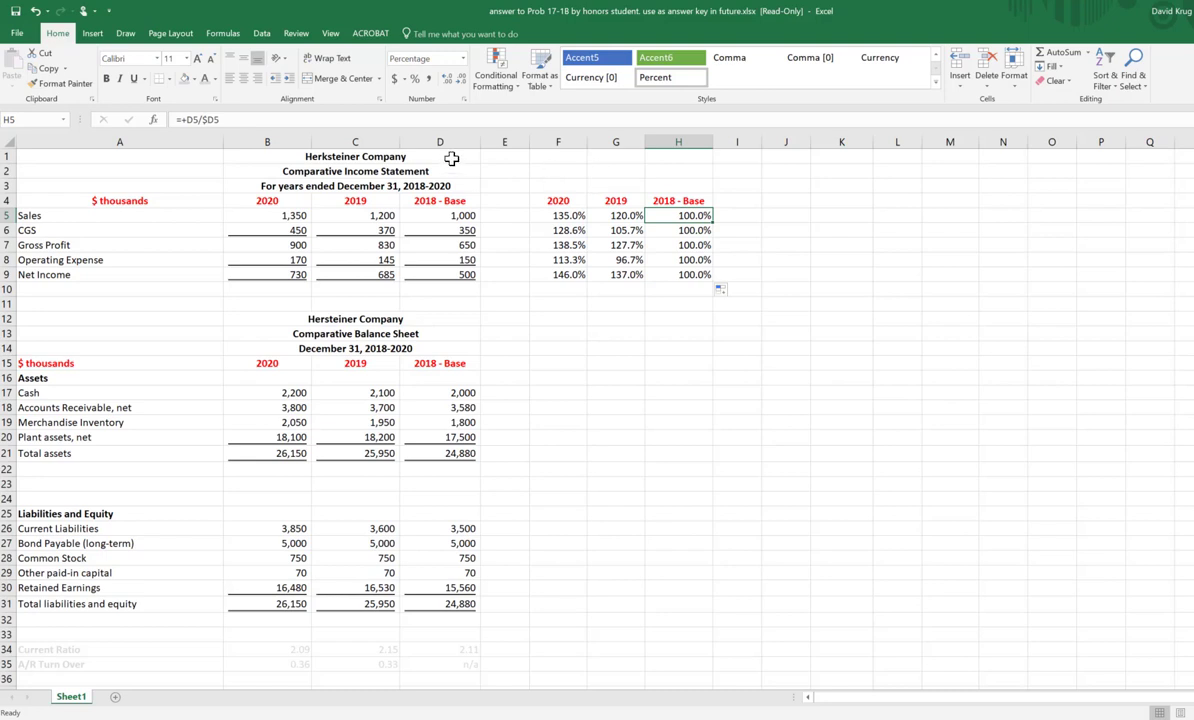
{"action": "left_click", "coordinate": [422, 141]}
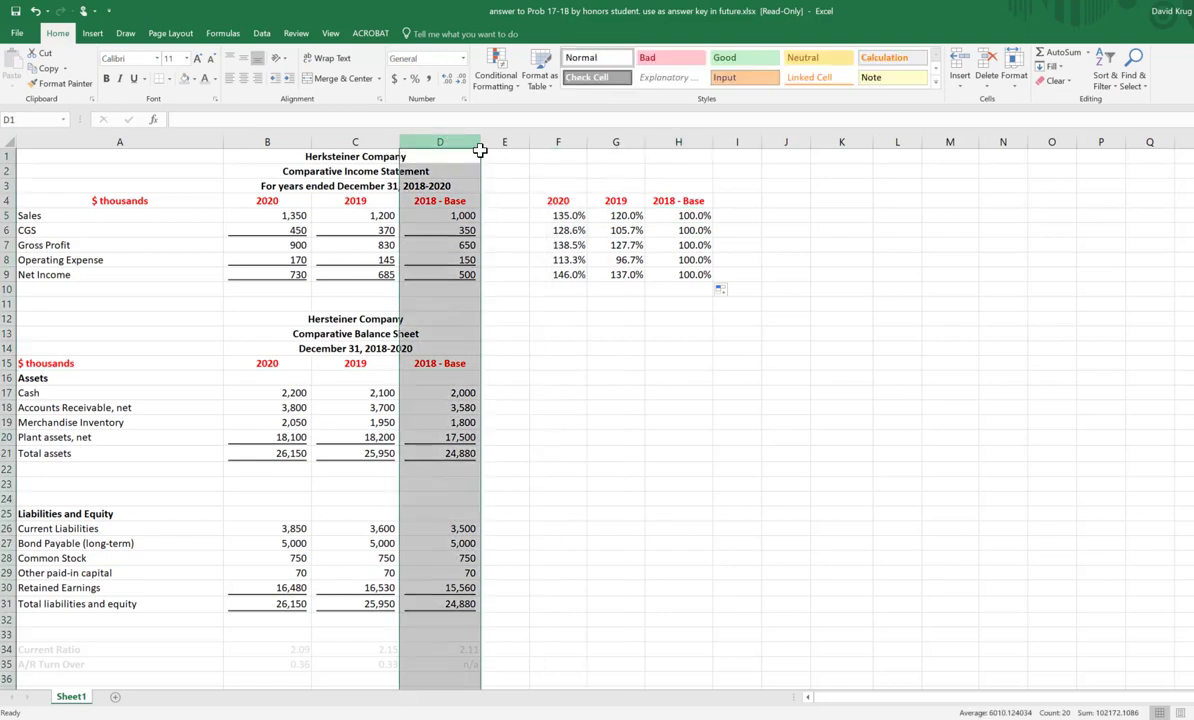
{"action": "left_click", "coordinate": [700, 216]}
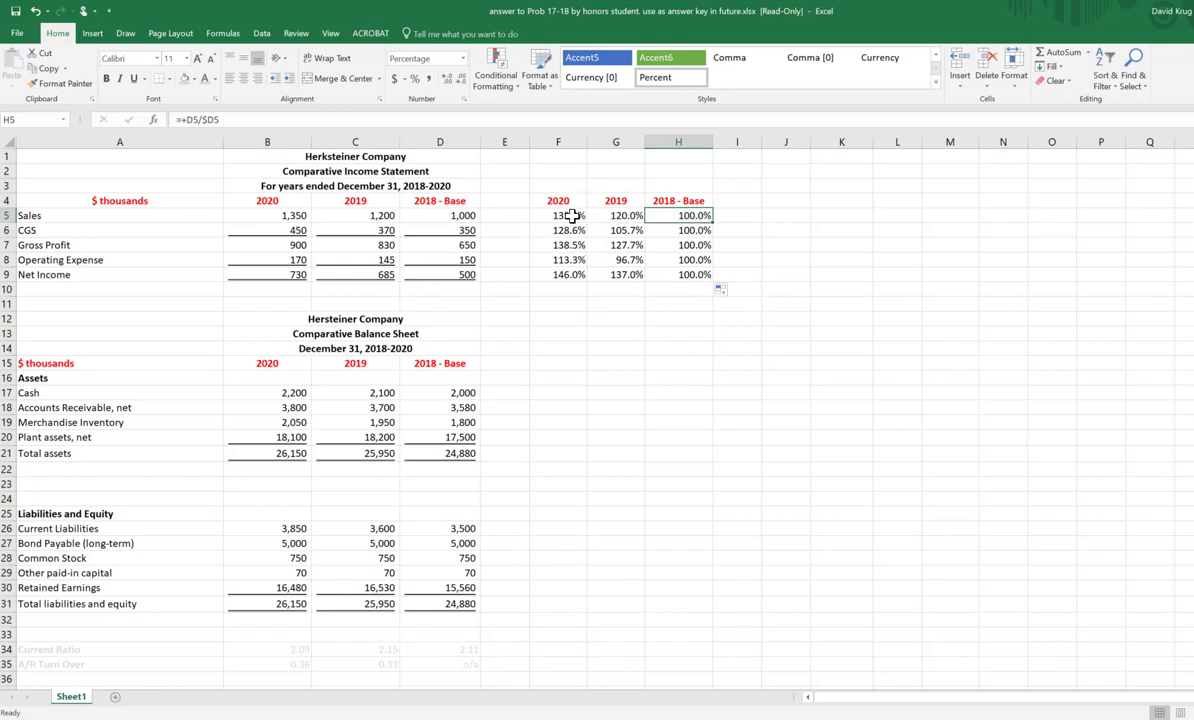
Step: Copy the Sales percentage formulas in F5:H5 into the balance sheet's Cash row, F17:H17
{"action": "left_click_drag", "start_coordinate": [571, 216], "coordinate": [689, 220]}
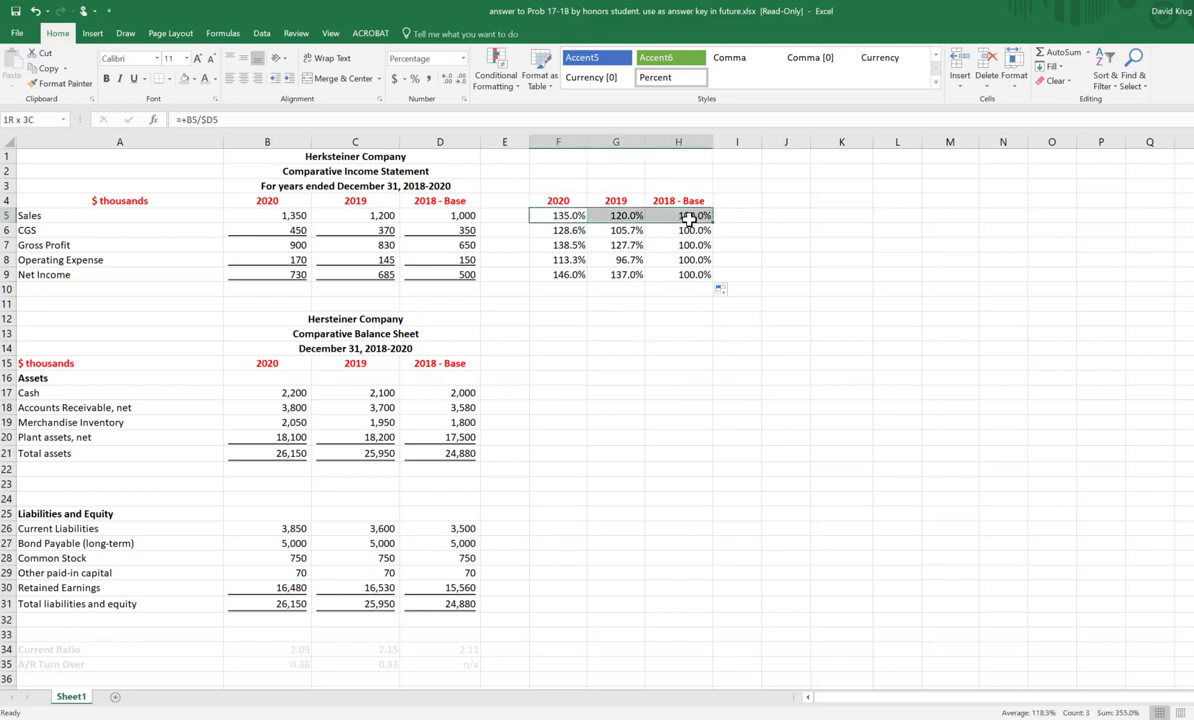
{"action": "right_click", "coordinate": [689, 218]}
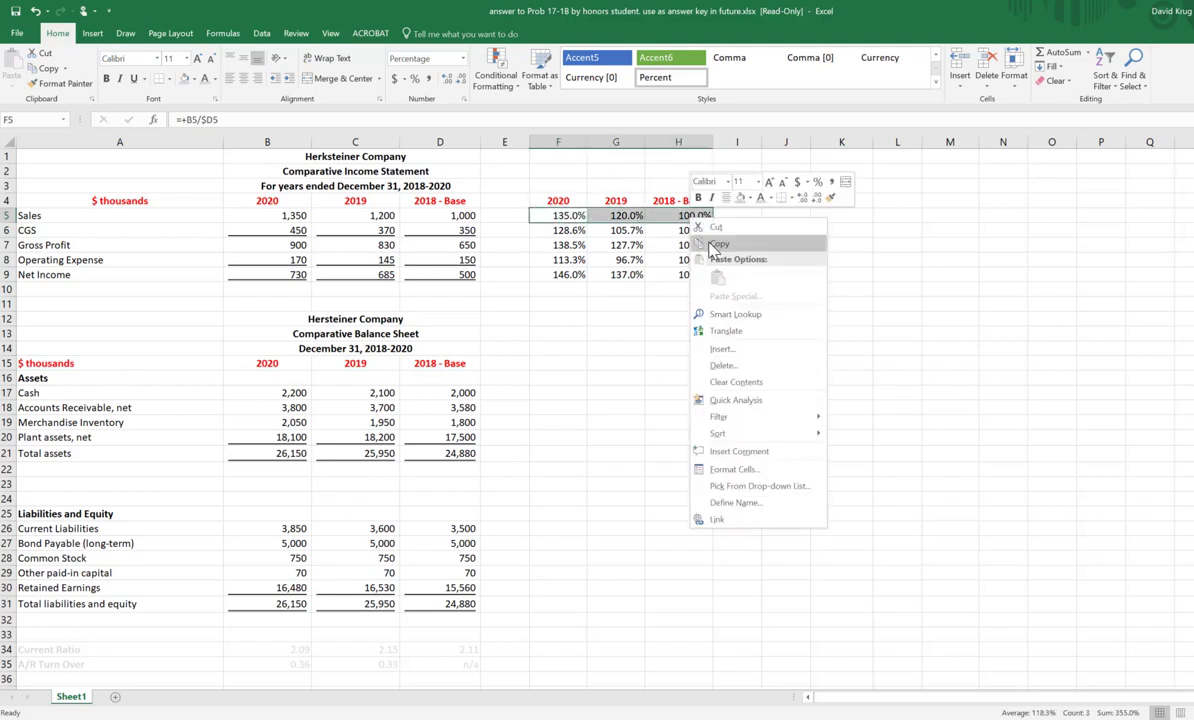
{"action": "left_click", "coordinate": [718, 245]}
{"action": "left_click", "coordinate": [568, 393]}
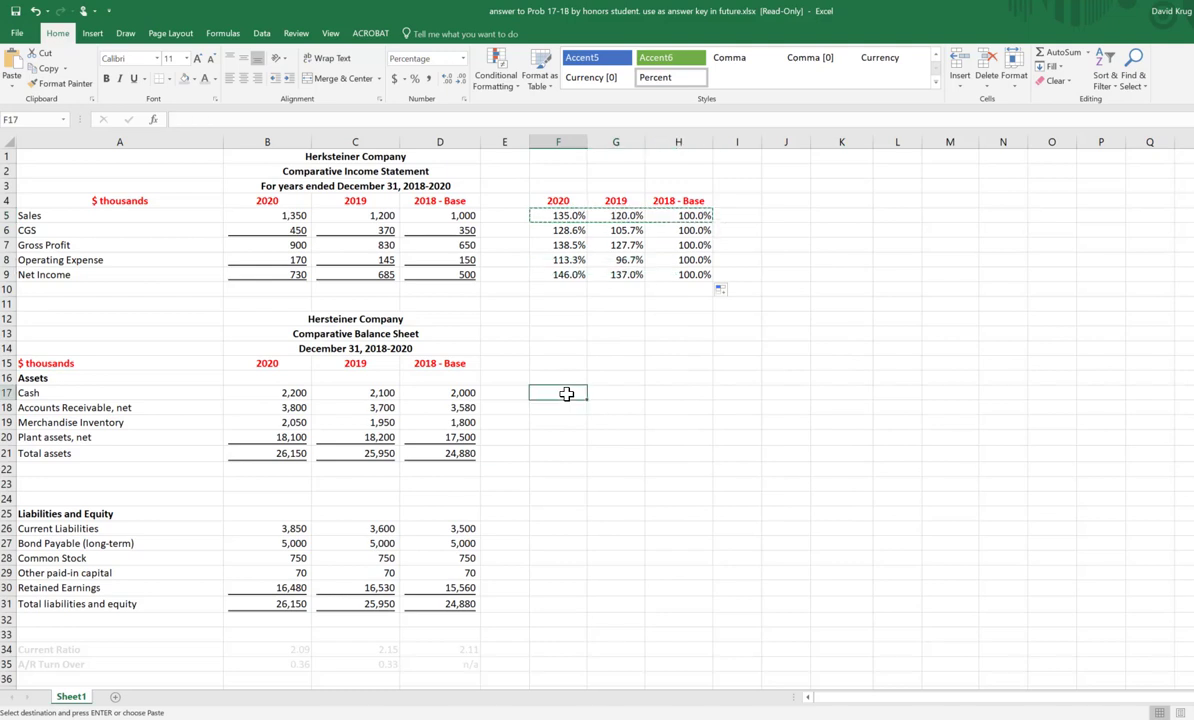
{"action": "right_click", "coordinate": [577, 392]}
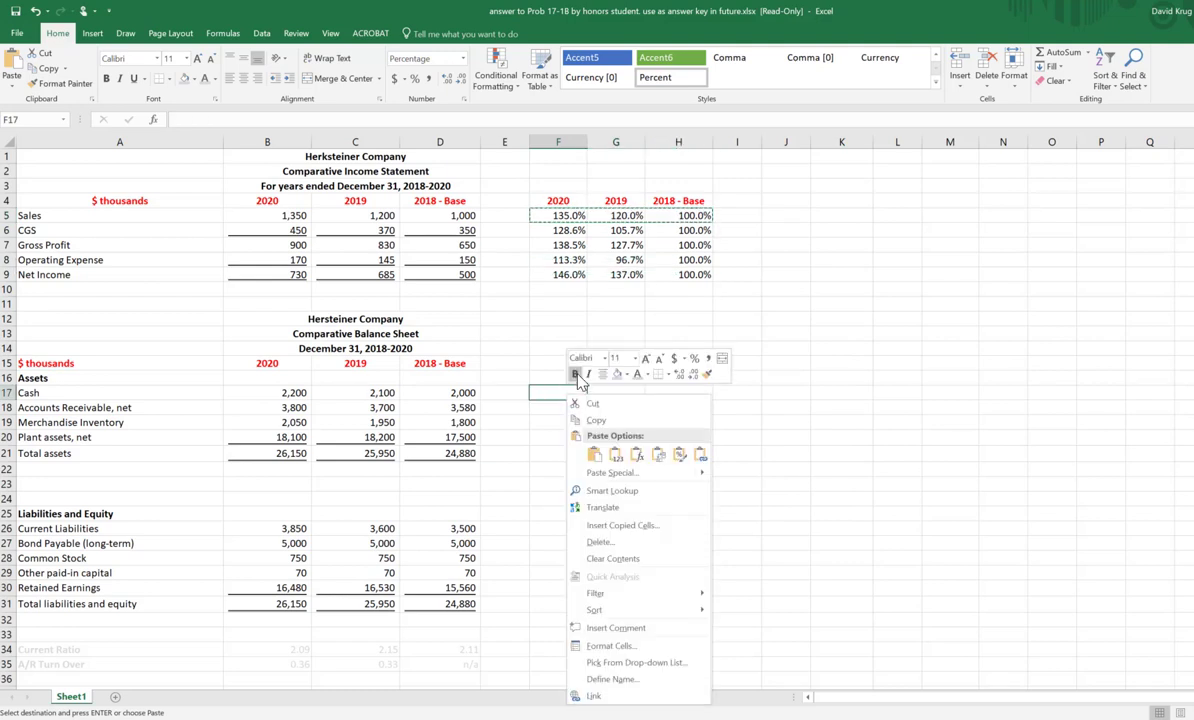
{"action": "left_click", "coordinate": [595, 454]}
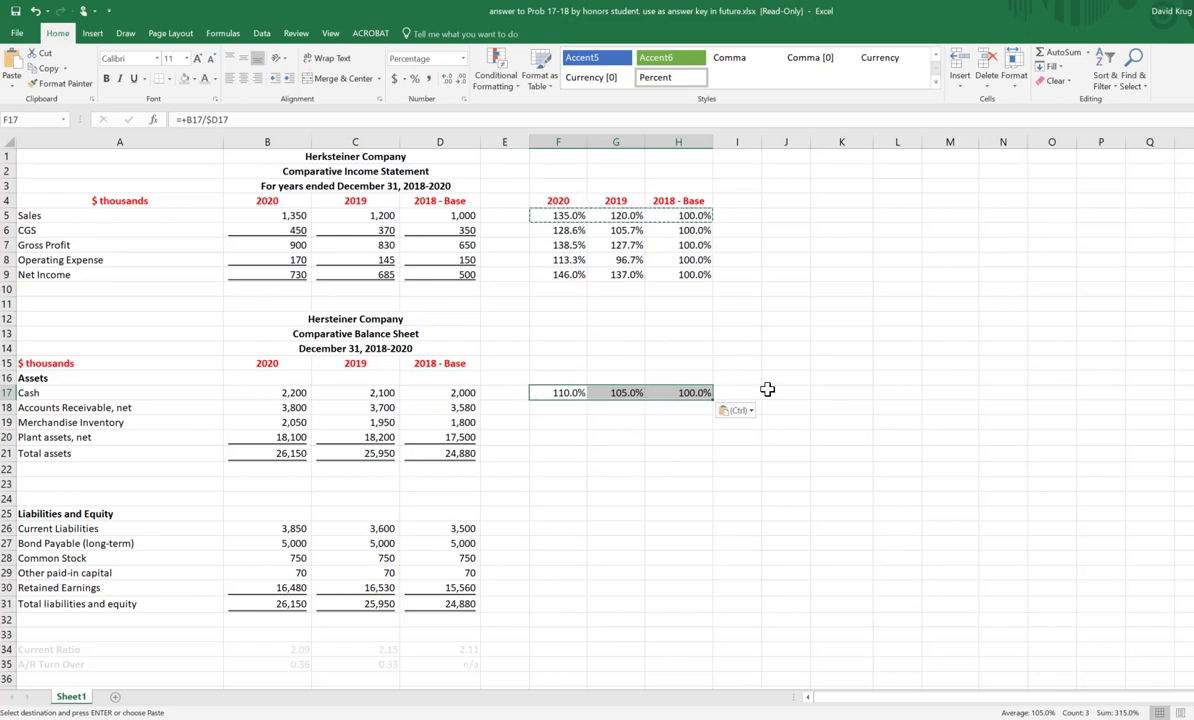
Step: Check the pasted Cash formulas and fill F17:H17 down to the Total liabilities and equity row
{"action": "left_click", "coordinate": [652, 441]}
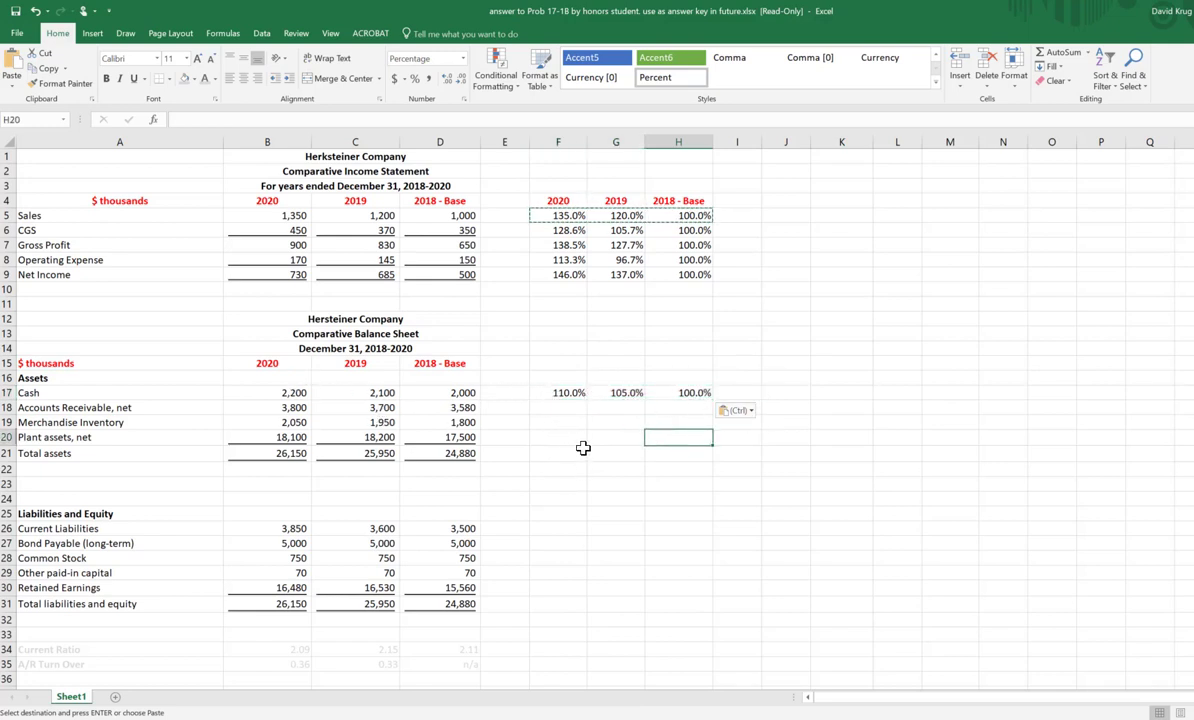
{"action": "left_click", "coordinate": [566, 392]}
{"action": "left_click_drag", "start_coordinate": [644, 392], "coordinate": [694, 392]}
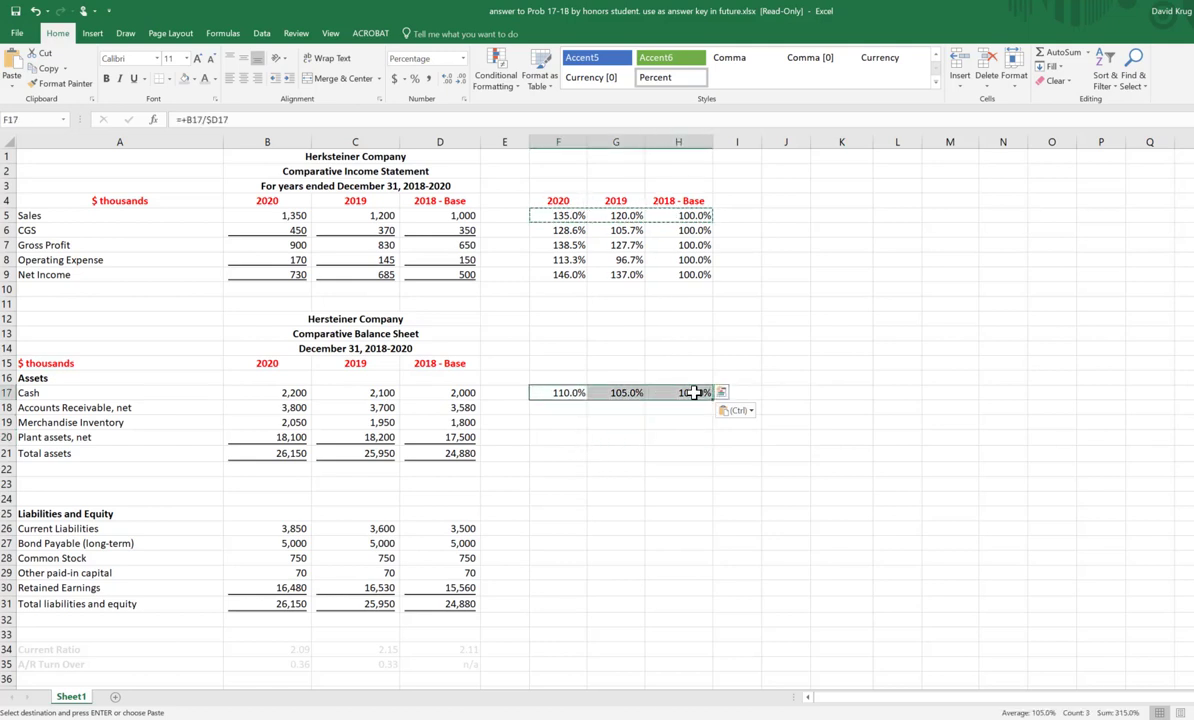
{"action": "left_click", "coordinate": [689, 393]}
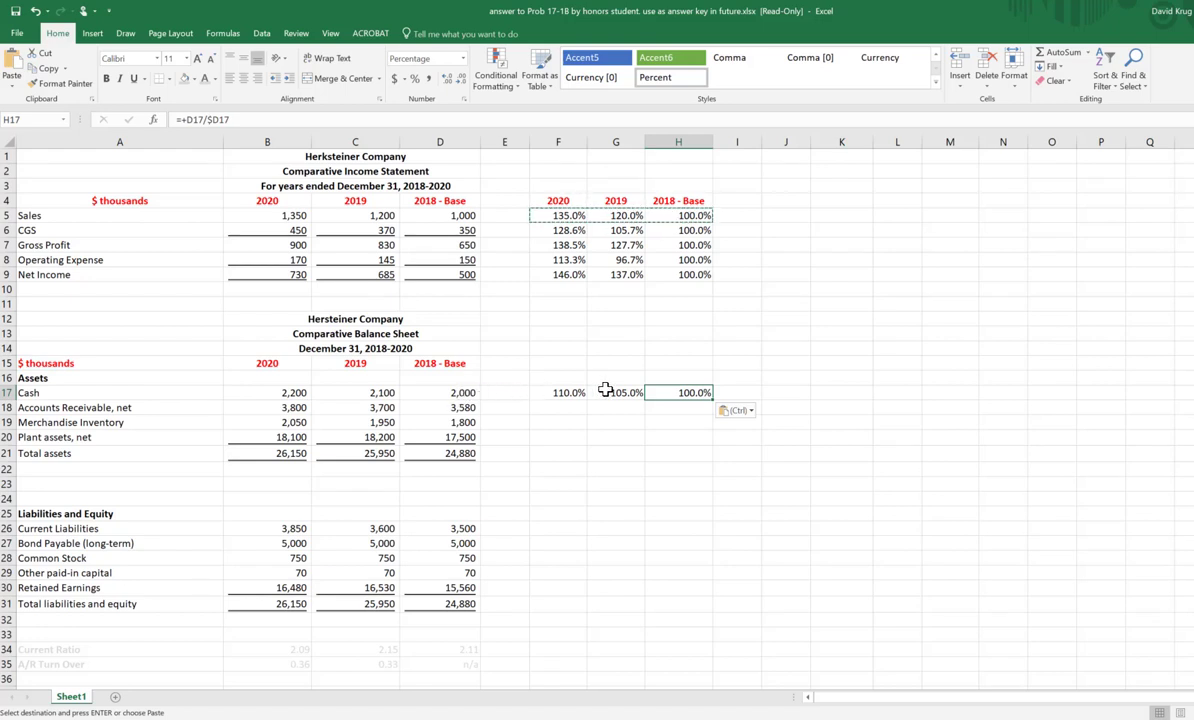
{"action": "left_click", "coordinate": [605, 392]}
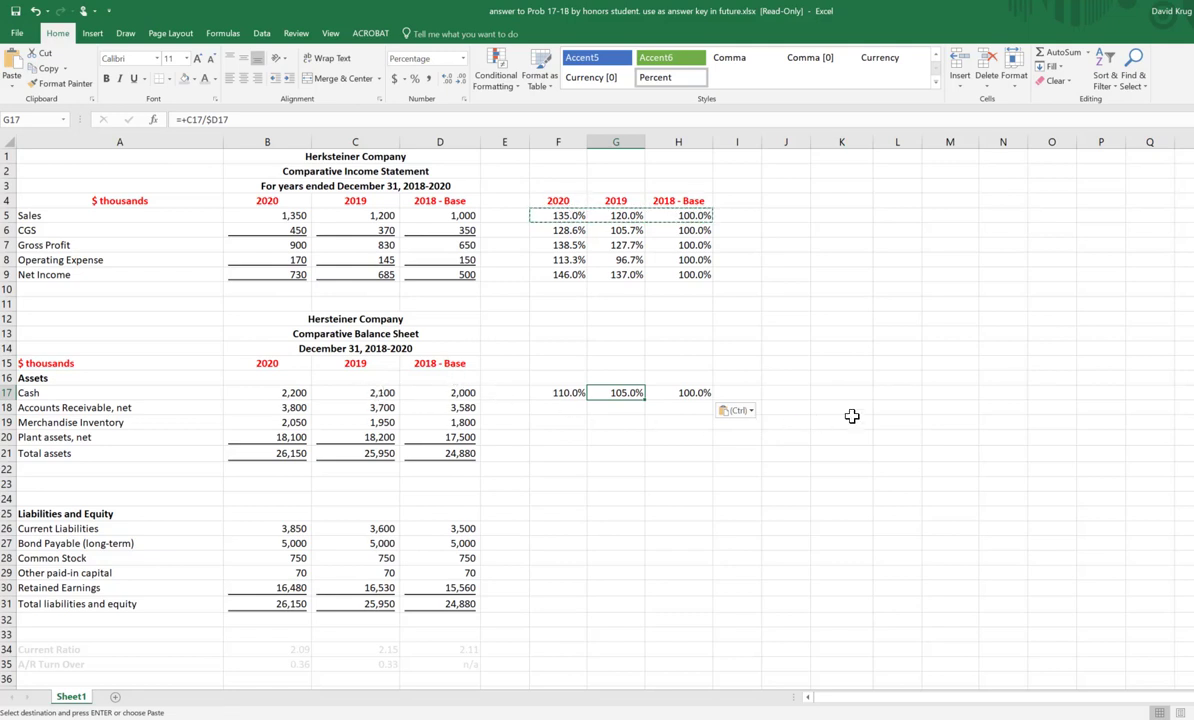
{"action": "left_click", "coordinate": [566, 392]}
{"action": "left_click_drag", "start_coordinate": [697, 396], "coordinate": [727, 609]}
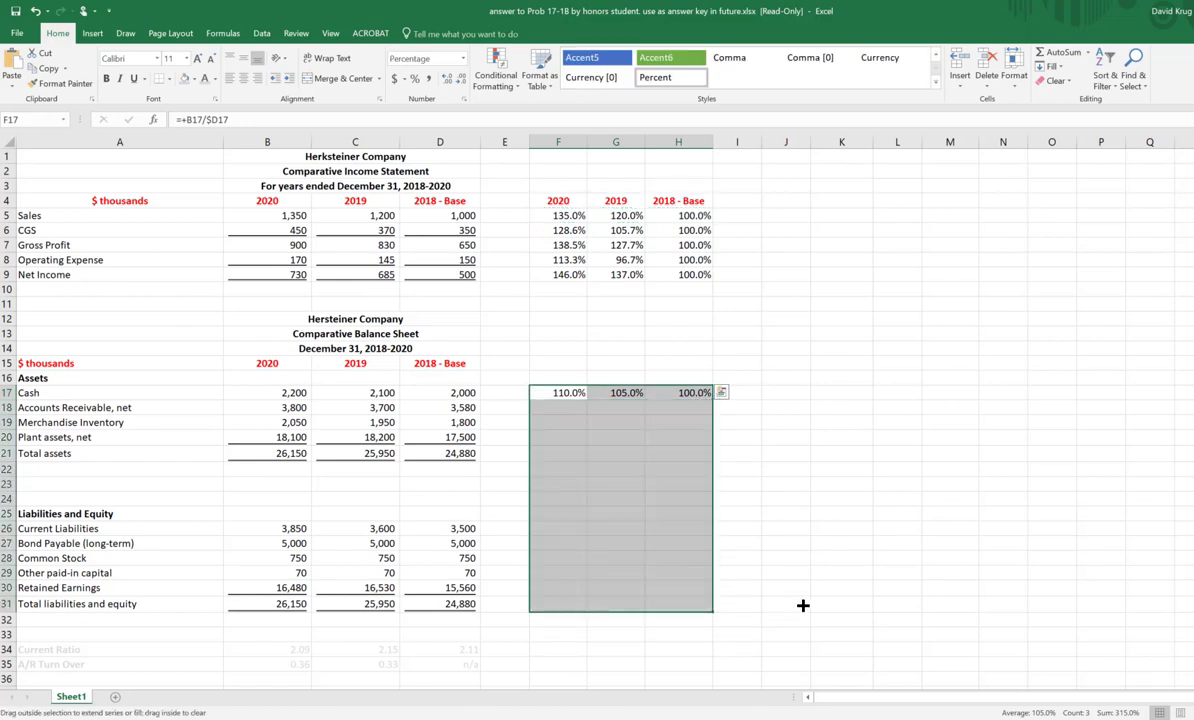
Step: Clear the unneeded formulas in rows 22 to 25 of the analysis and review H5's reference to base-year column D
{"action": "left_click_drag", "start_coordinate": [510, 469], "coordinate": [722, 516]}
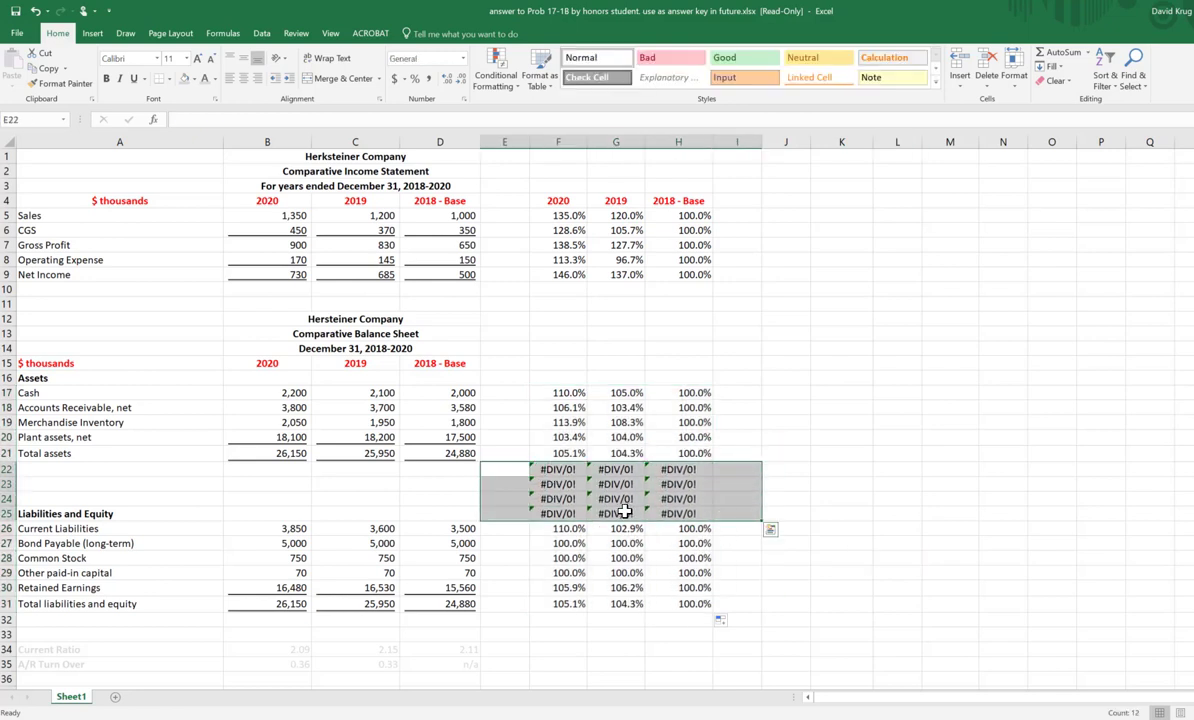
{"action": "key", "text": "Delete"}
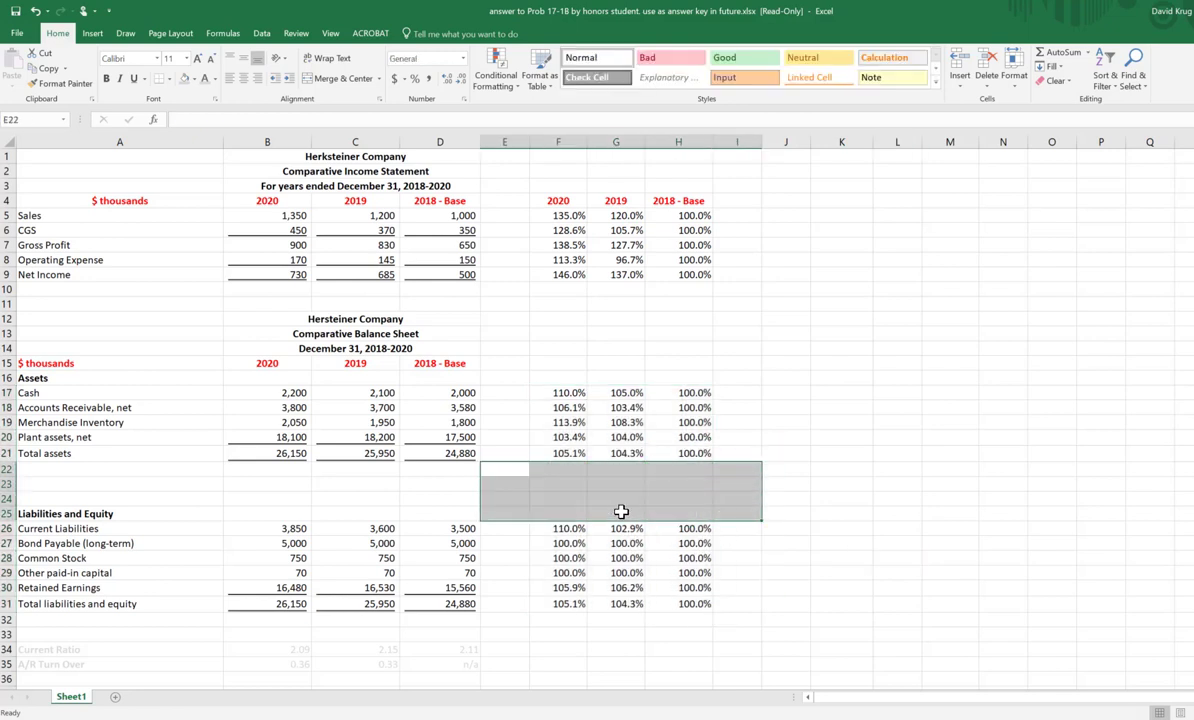
{"action": "left_click", "coordinate": [984, 494]}
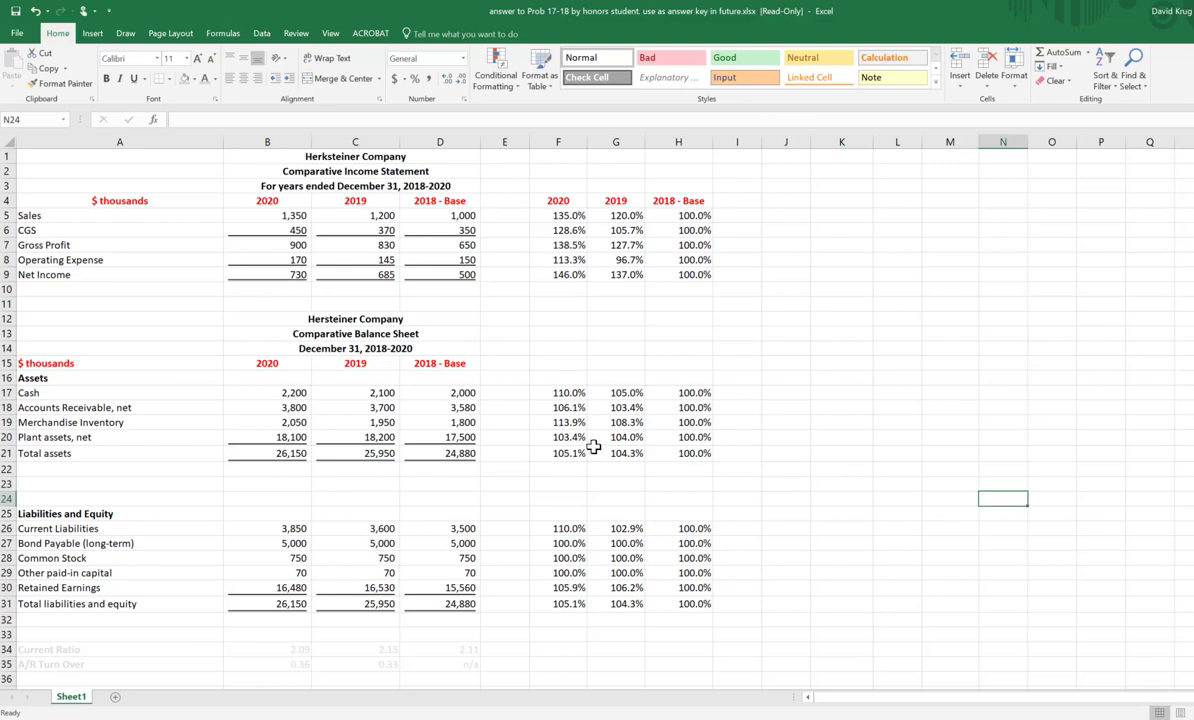
{"action": "left_click", "coordinate": [690, 216]}
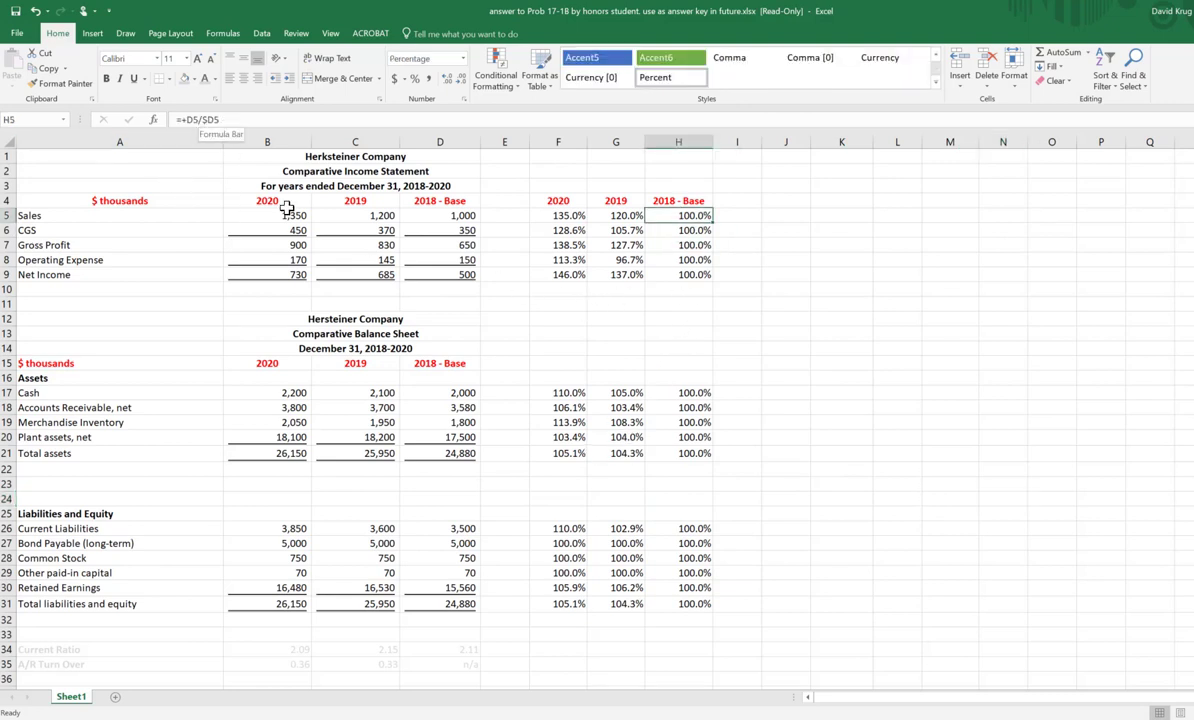
{"action": "left_click", "coordinate": [440, 142]}
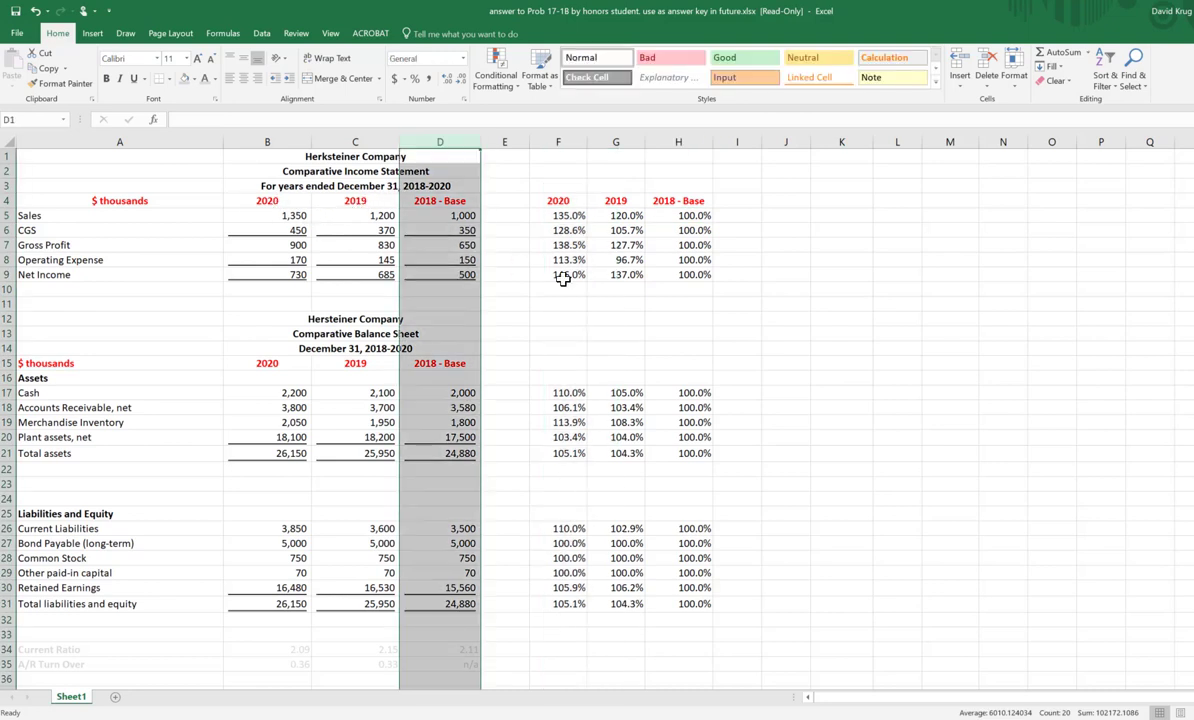
{"action": "left_click_drag", "start_coordinate": [786, 318], "coordinate": [842, 318]}
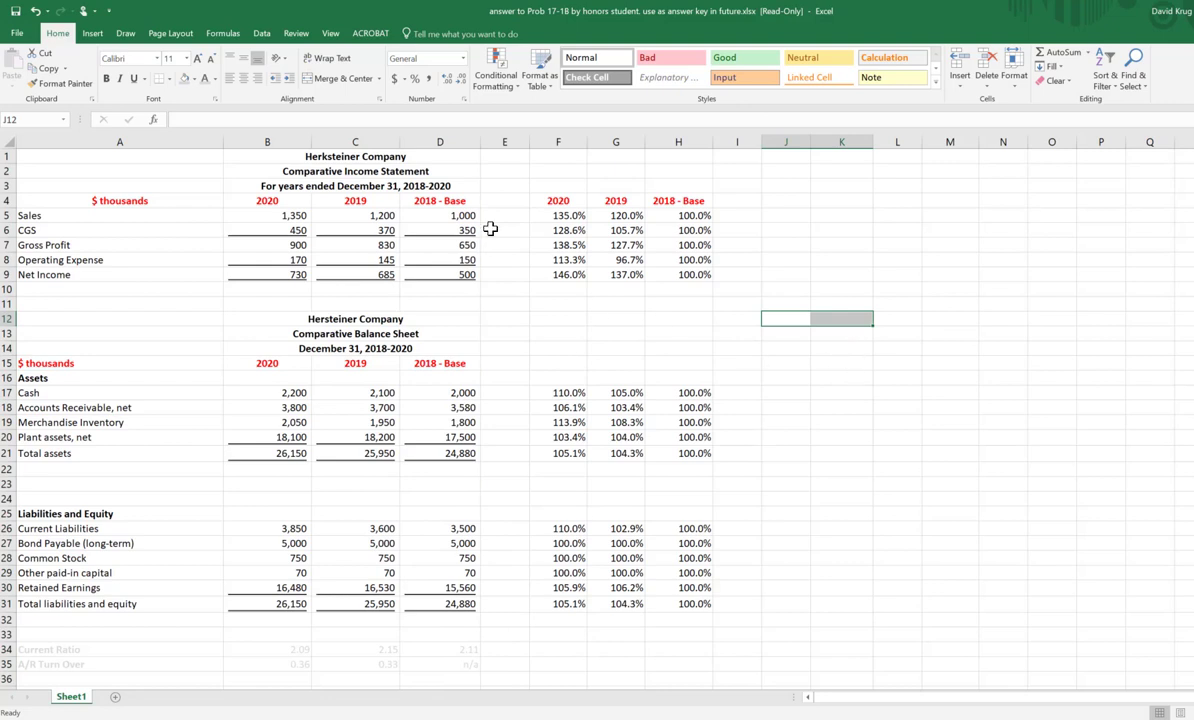
Step: Enter the heading HORIZONTAL ANALYSIS in F2 above the percentage columns
{"action": "left_click", "coordinate": [566, 170]}
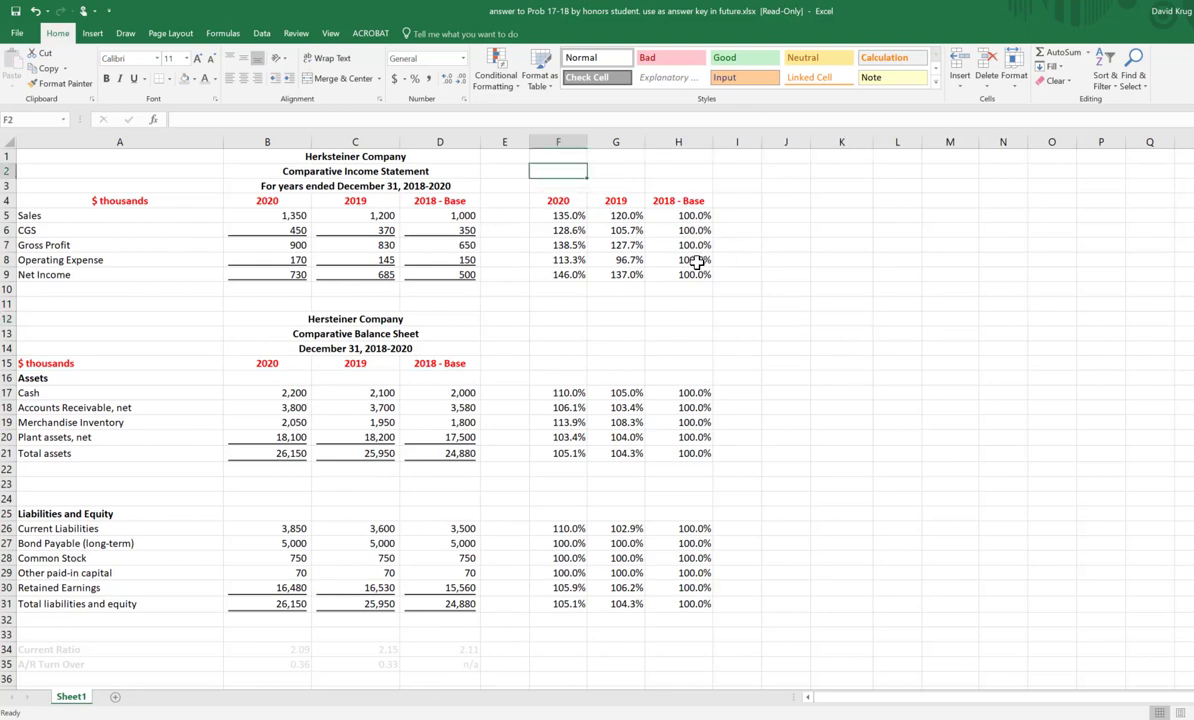
{"action": "type", "text": "hor"}
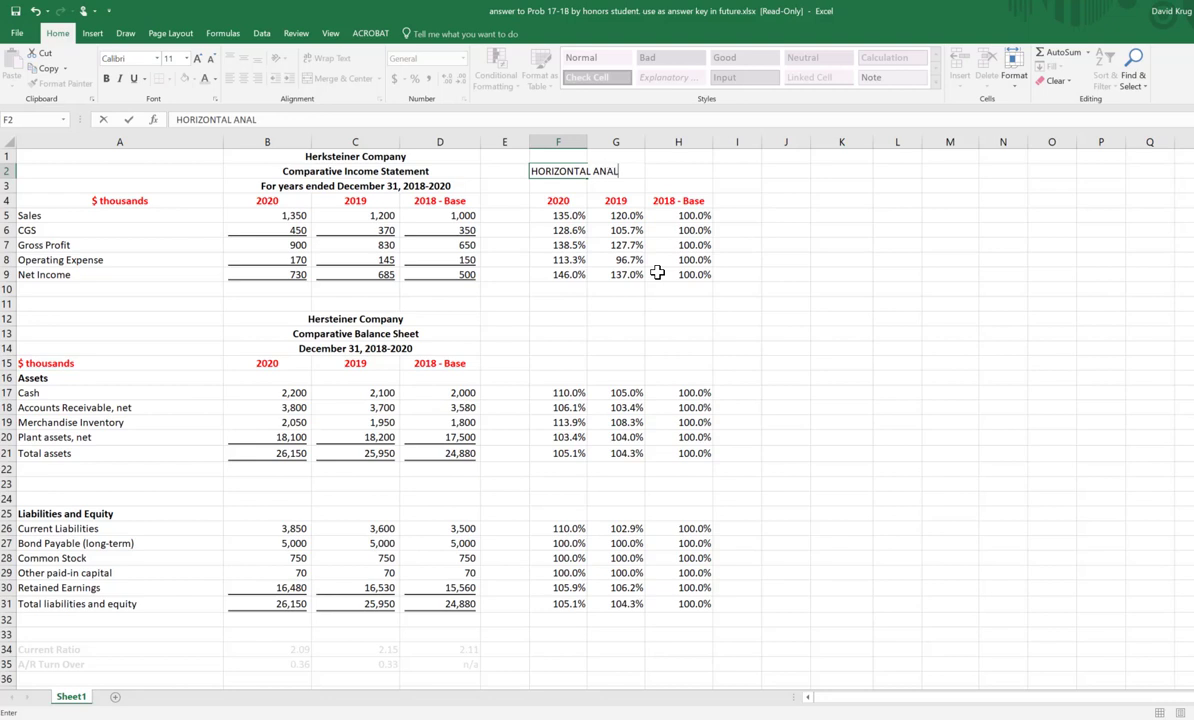
{"action": "key", "text": "Return"}
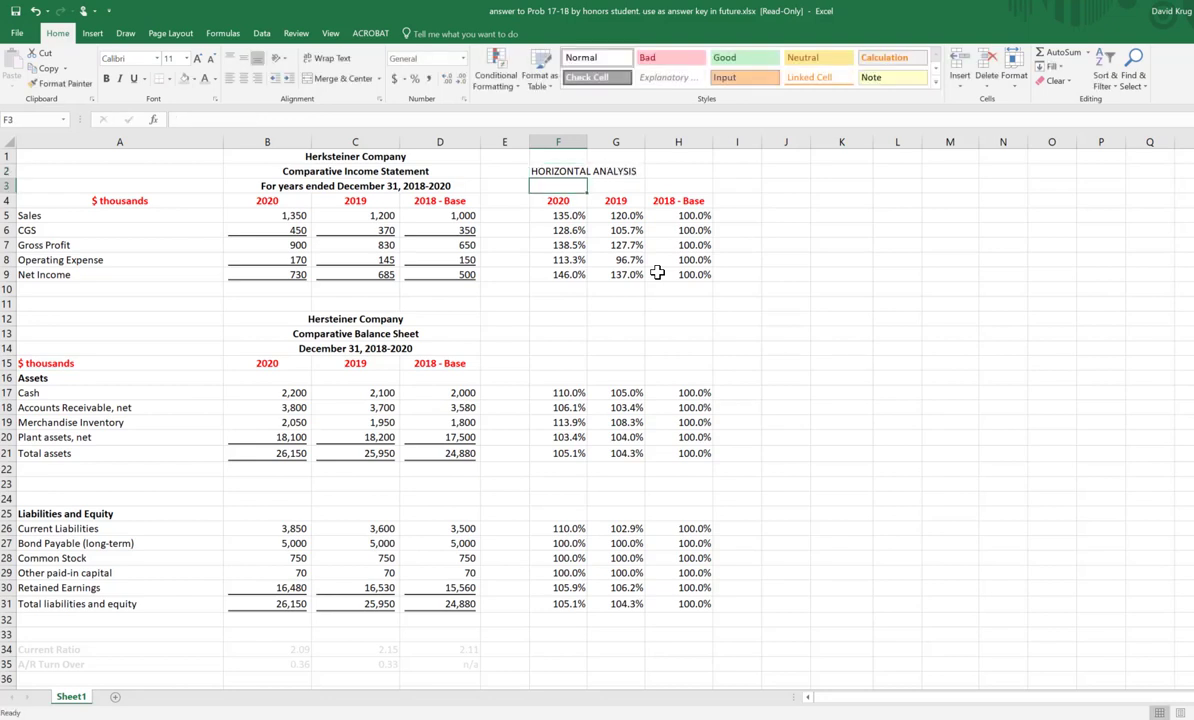
{"action": "left_click", "coordinate": [566, 172]}
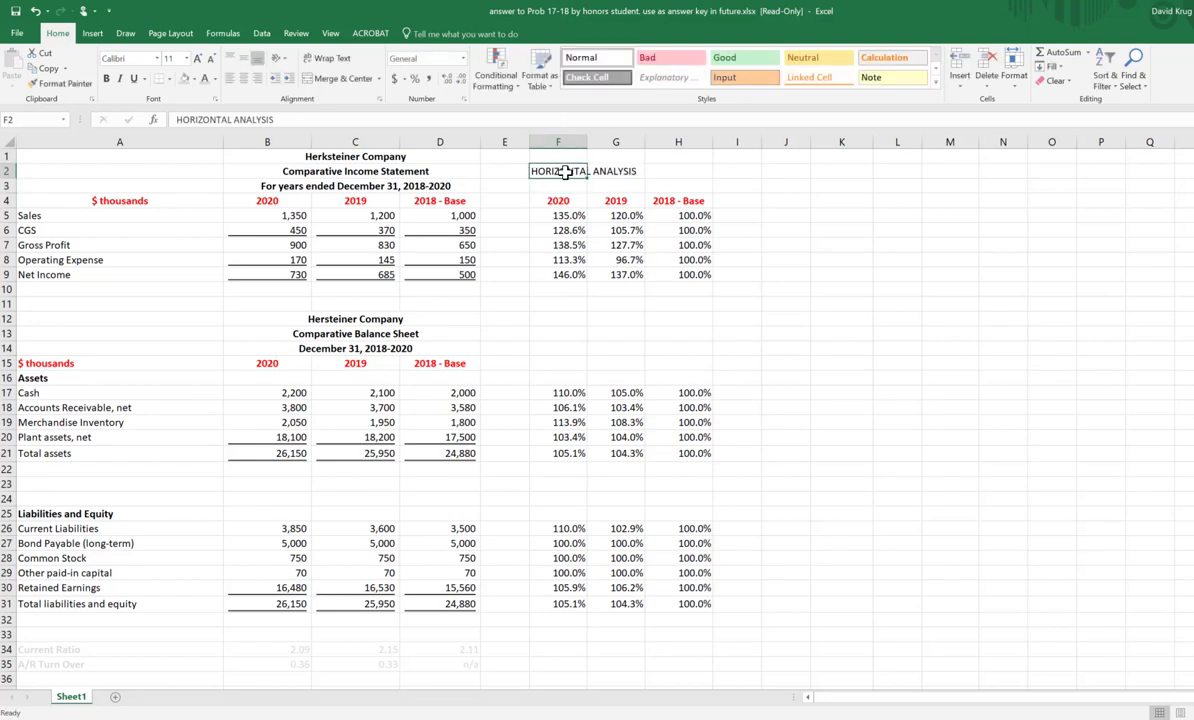
Step: Indent the HORIZONTAL ANALYSIS heading in F2 with leading spaces and set its font color to blue
{"action": "key", "text": "F2"}
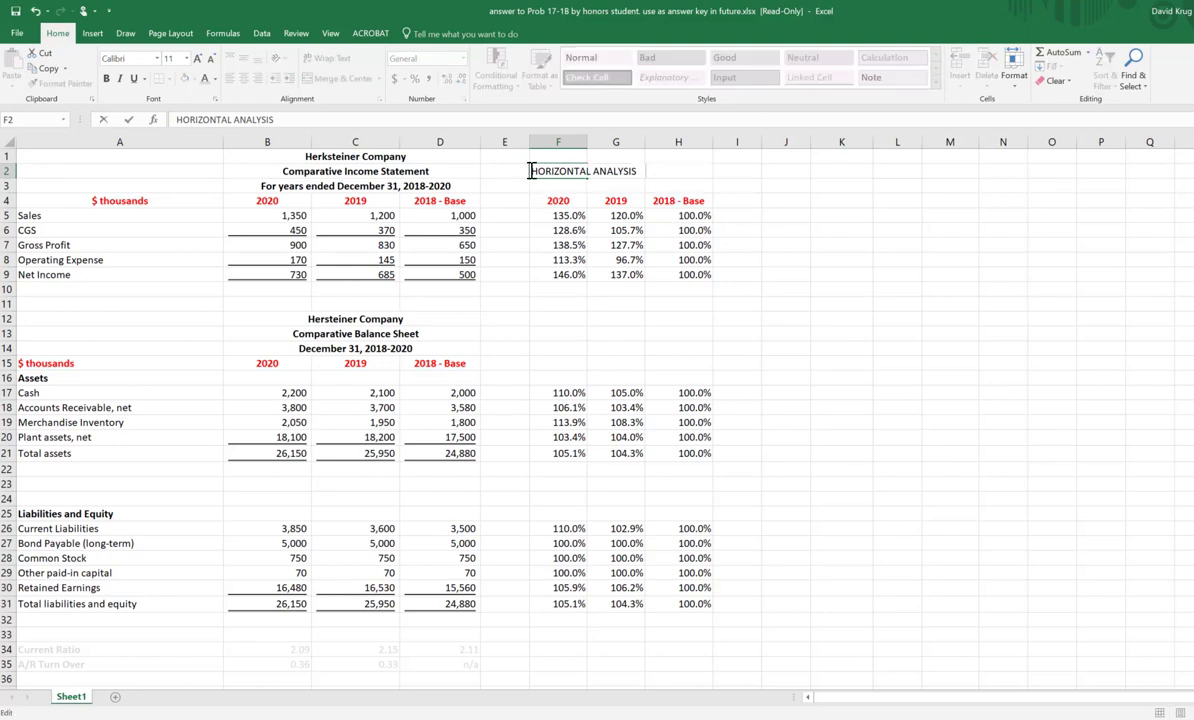
{"action": "left_click", "coordinate": [531, 171]}
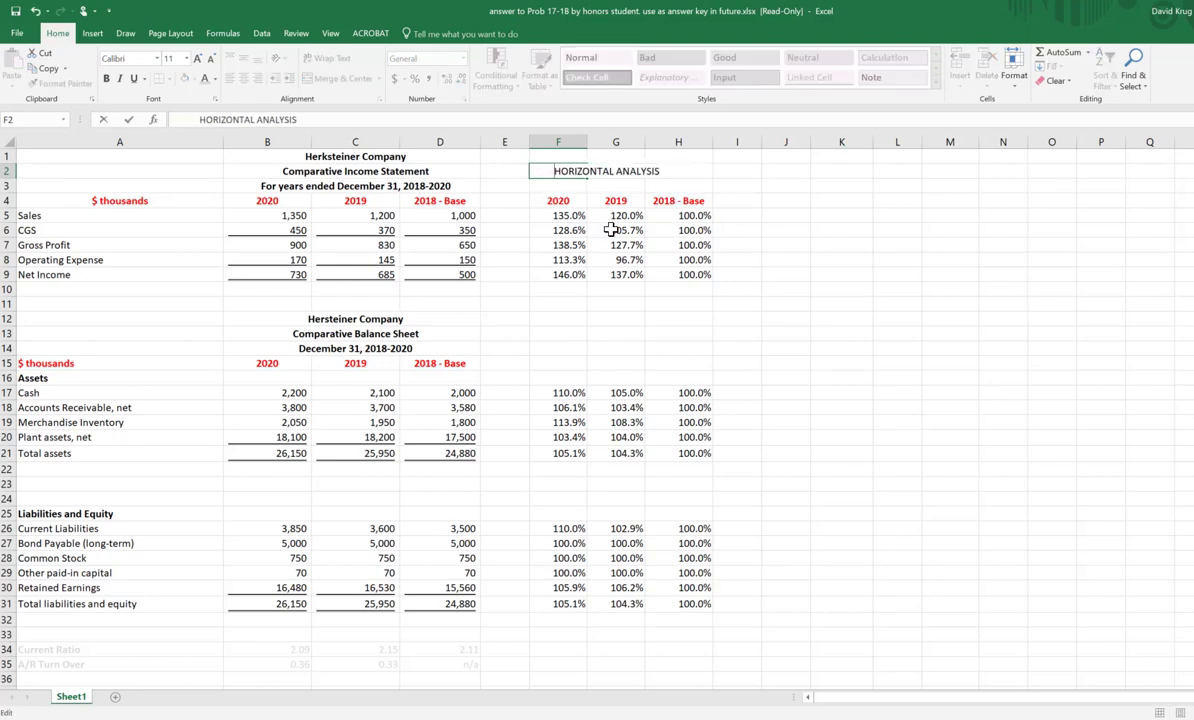
{"action": "left_click", "coordinate": [785, 185]}
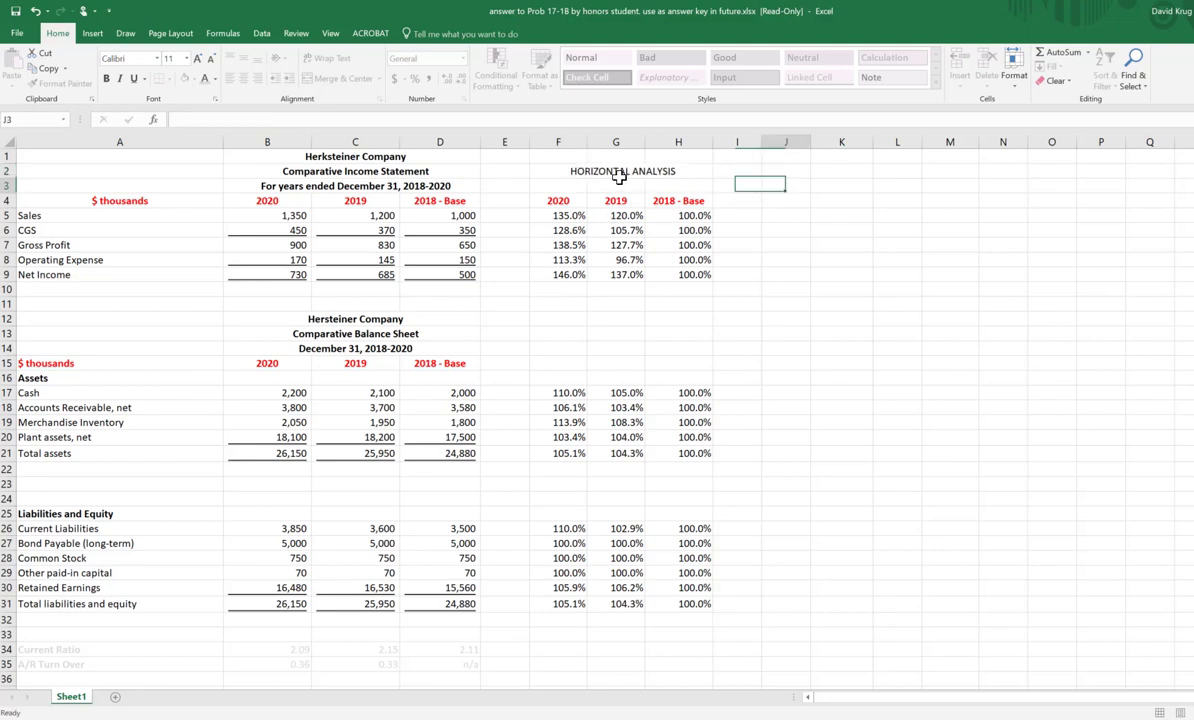
{"action": "left_click", "coordinate": [558, 171]}
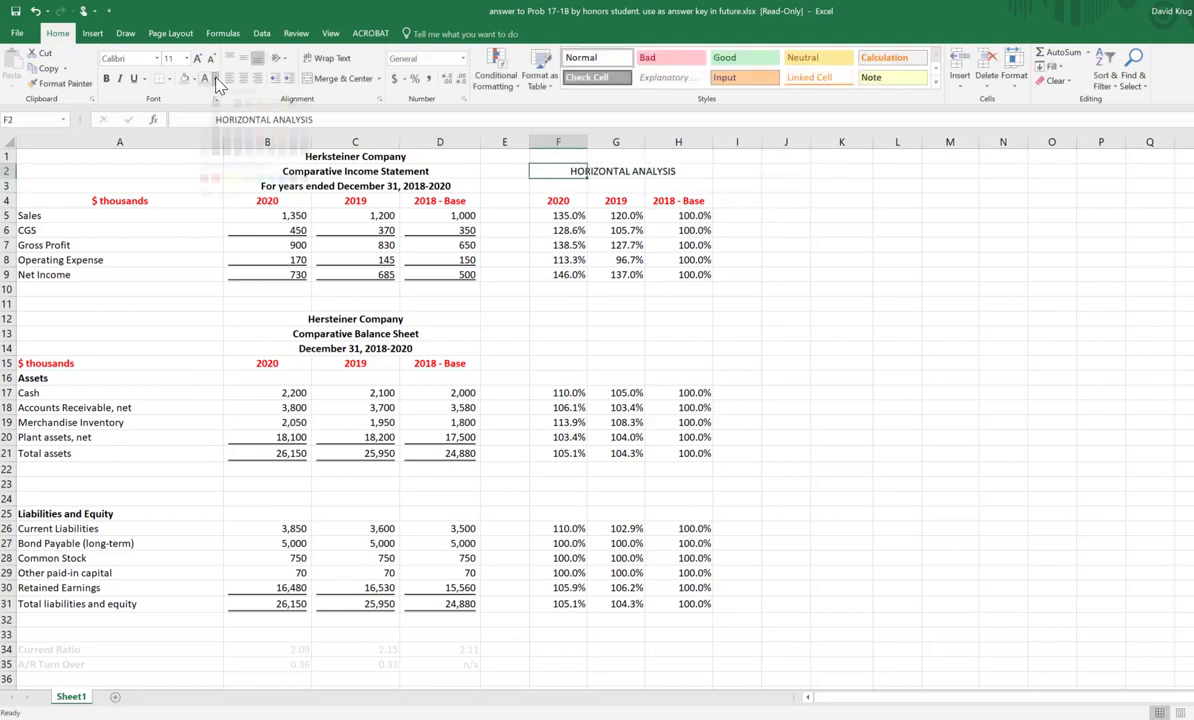
{"action": "left_click", "coordinate": [216, 79]}
{"action": "left_click", "coordinate": [253, 170]}
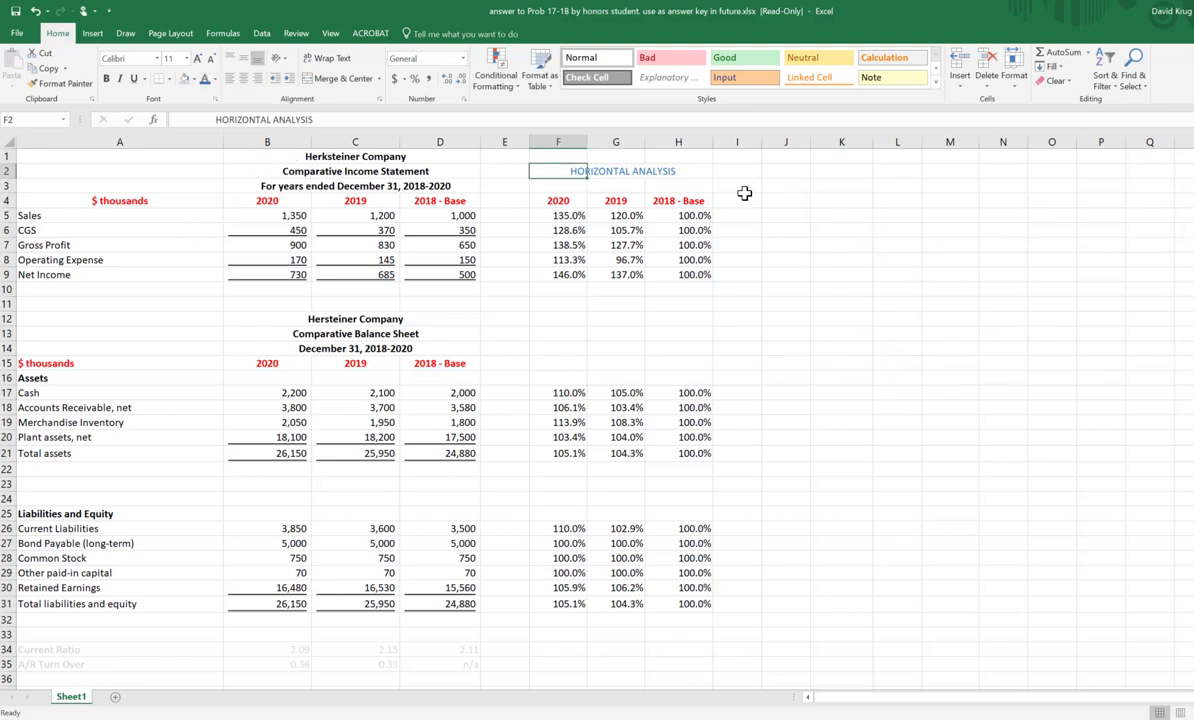
Step: Copy the blue HORIZONTAL ANALYSIS heading from F2 into J2
{"action": "right_click", "coordinate": [556, 171]}
{"action": "left_click", "coordinate": [585, 198]}
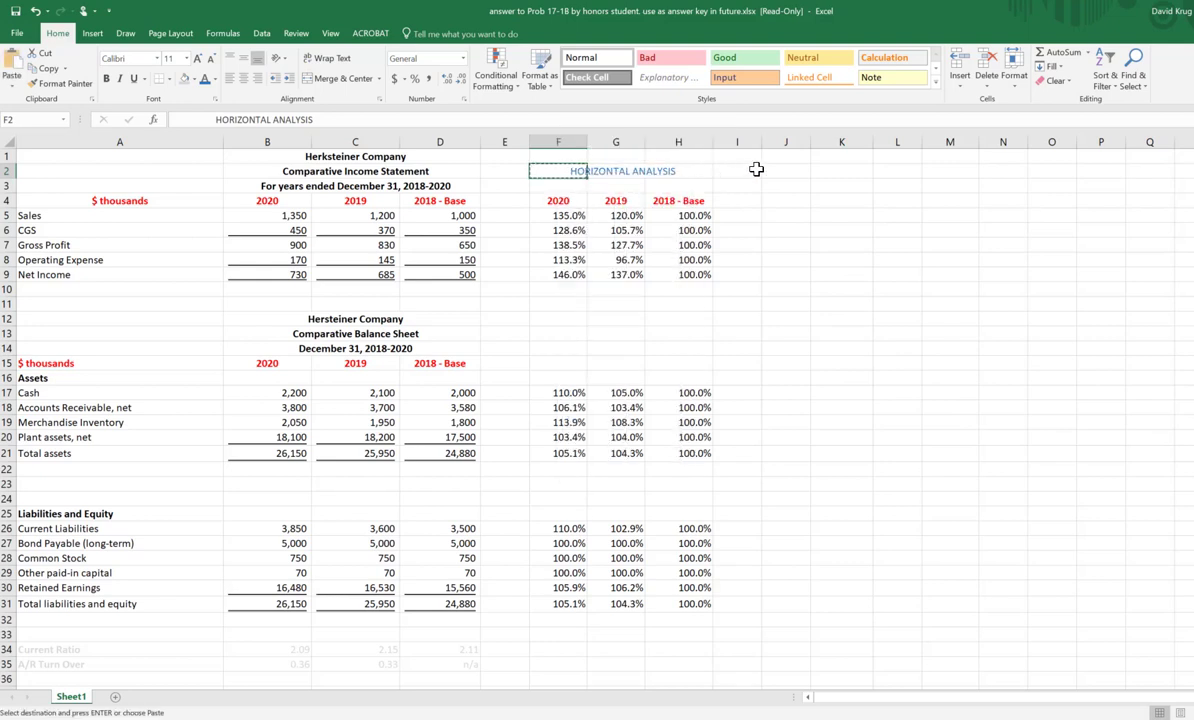
{"action": "left_click", "coordinate": [795, 171]}
{"action": "right_click", "coordinate": [795, 171]}
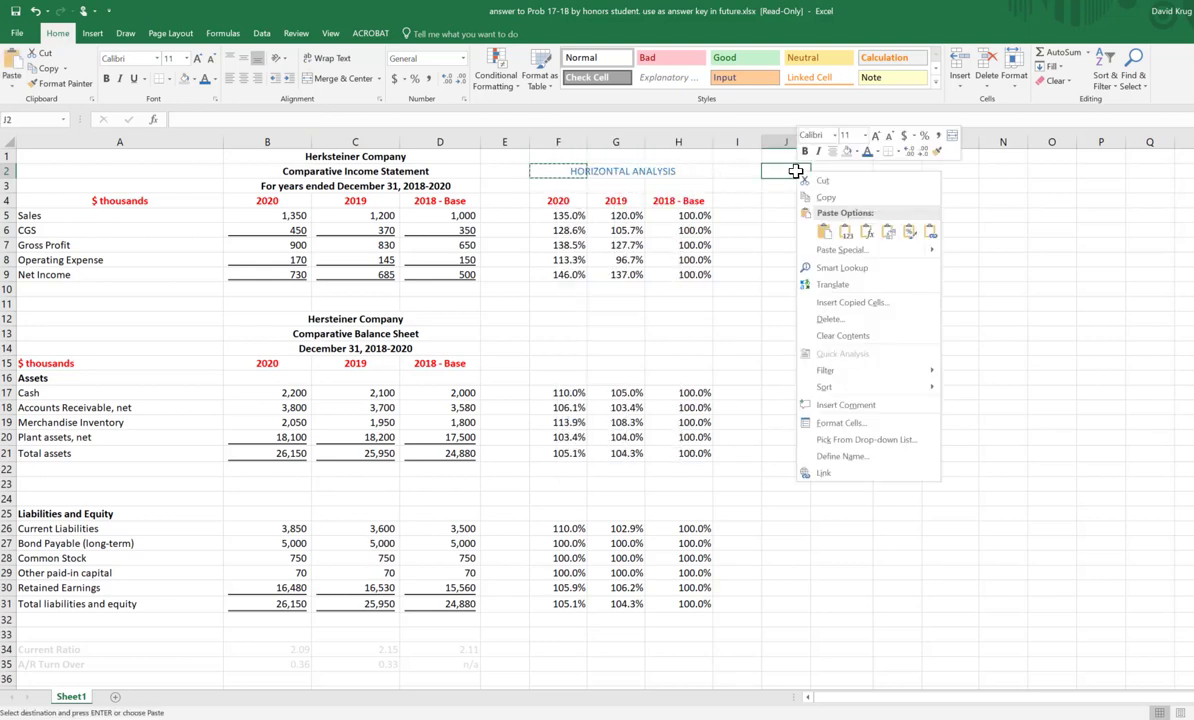
{"action": "left_click", "coordinate": [826, 234]}
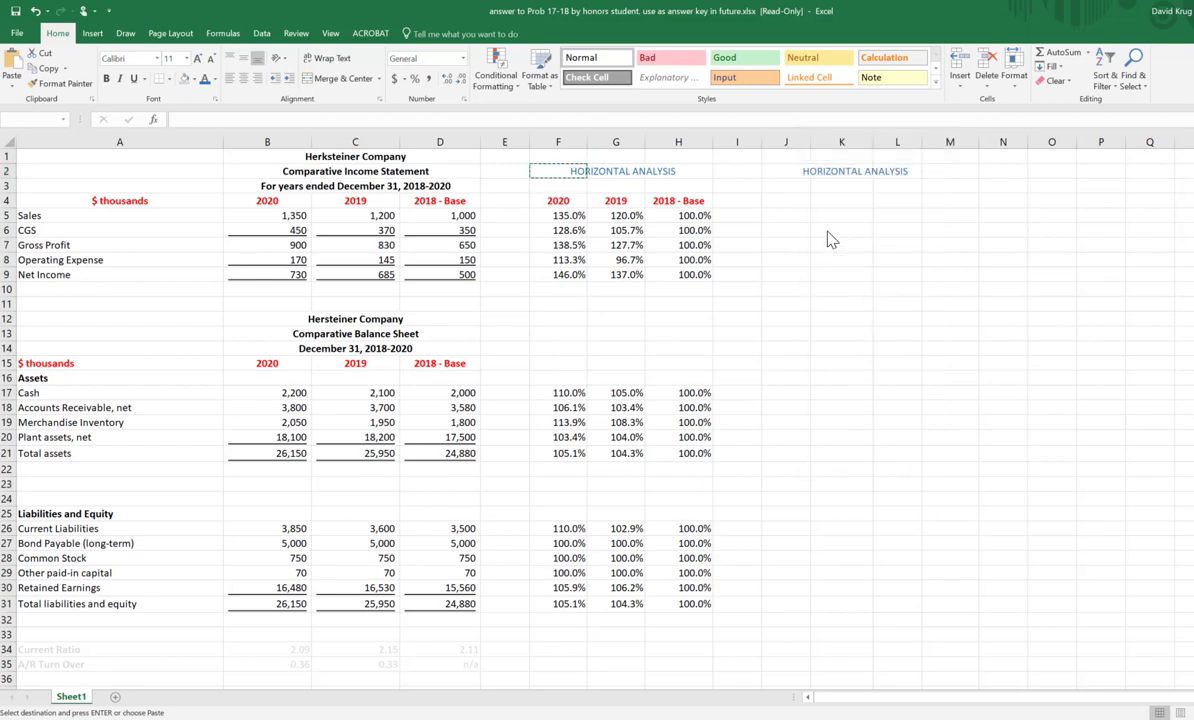
Step: Change the copied heading in J2 to VERTICAL ANALYSIS
{"action": "left_click", "coordinate": [830, 171]}
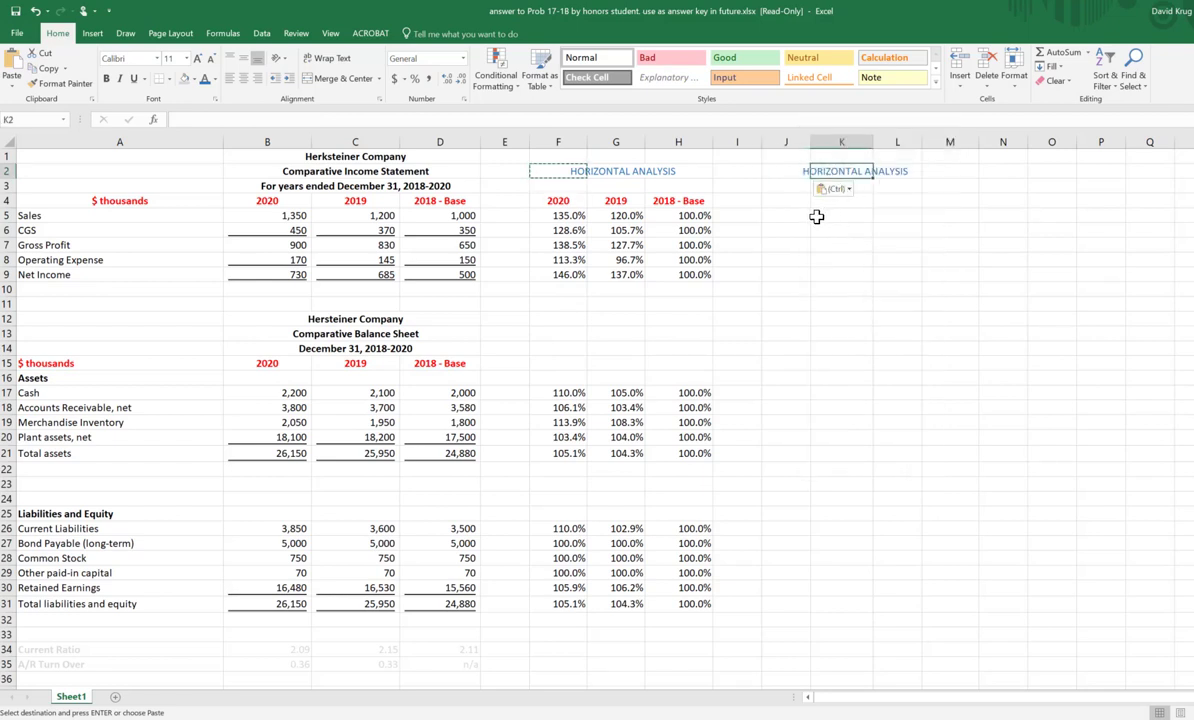
{"action": "key", "text": "Left"}
{"action": "key", "text": "F2"}
{"action": "key", "text": "Left"}
{"action": "key", "text": "Left"}
{"action": "key", "text": "Left"}
{"action": "key", "text": "Left"}
{"action": "key", "text": "Left"}
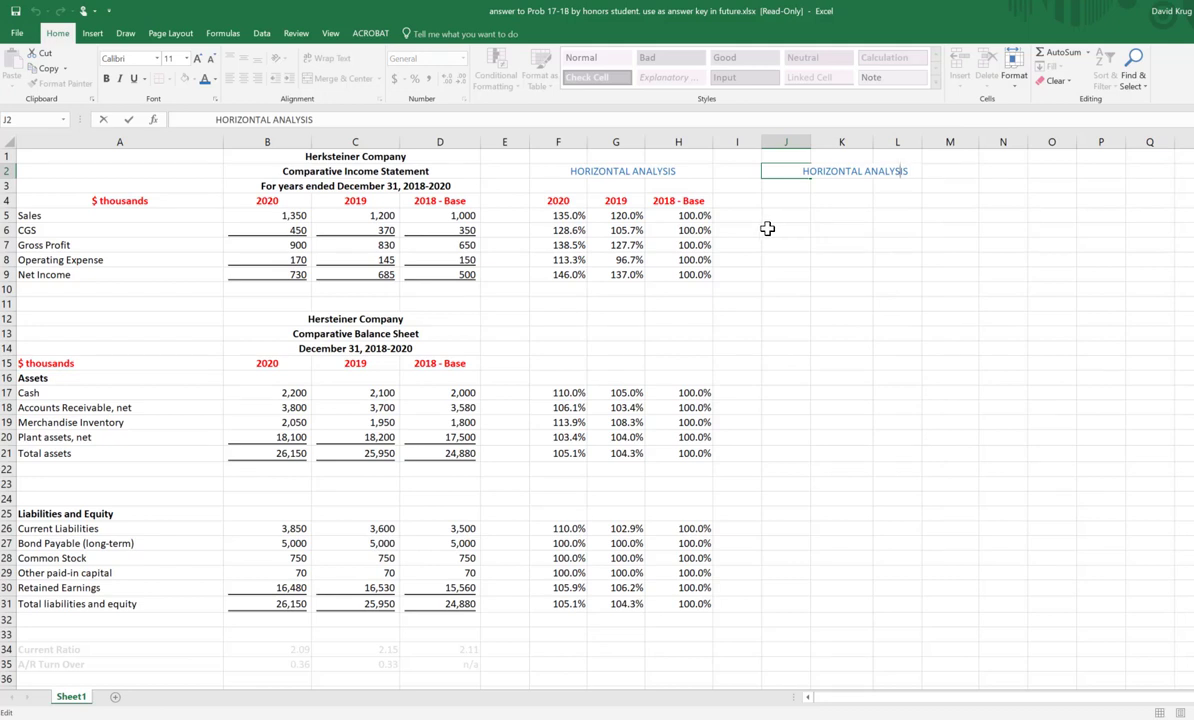
{"action": "key", "text": "BackSpace"}
{"action": "key", "text": "BackSpace"}
{"action": "key", "text": "BackSpace"}
{"action": "key", "text": "BackSpace"}
{"action": "key", "text": "BackSpace"}
{"action": "key", "text": "BackSpace"}
{"action": "key", "text": "BackSpace"}
{"action": "key", "text": "BackSpace"}
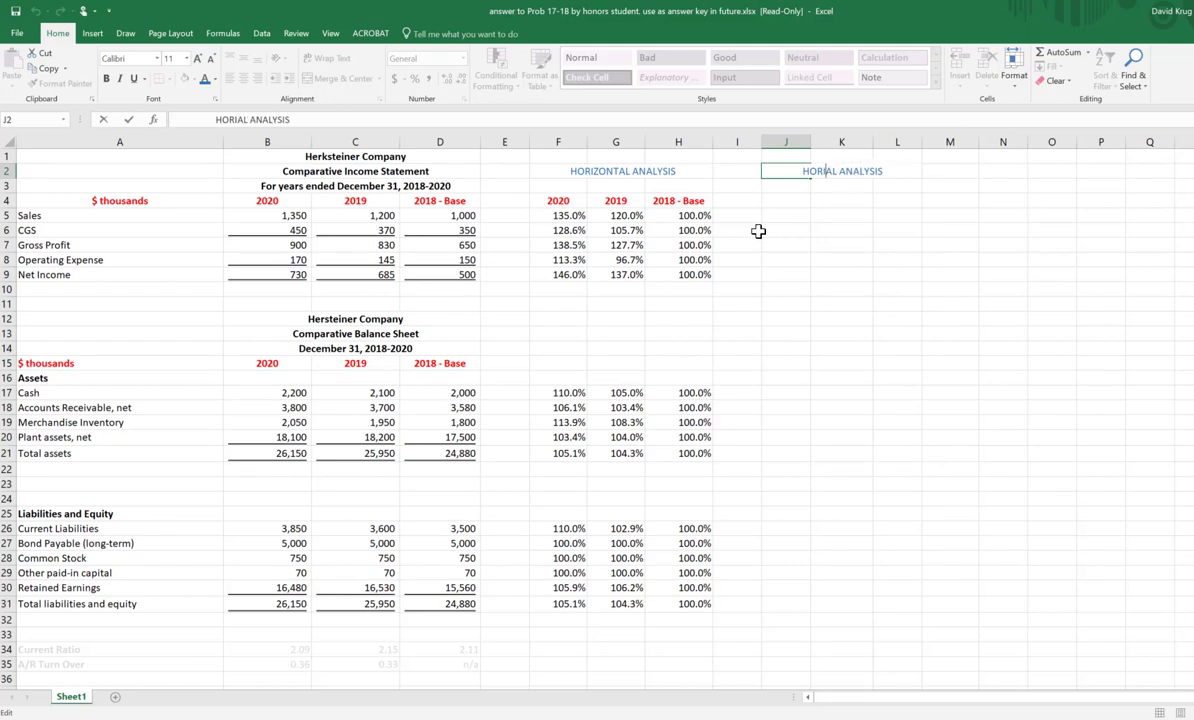
{"action": "type", "text": "VER"}
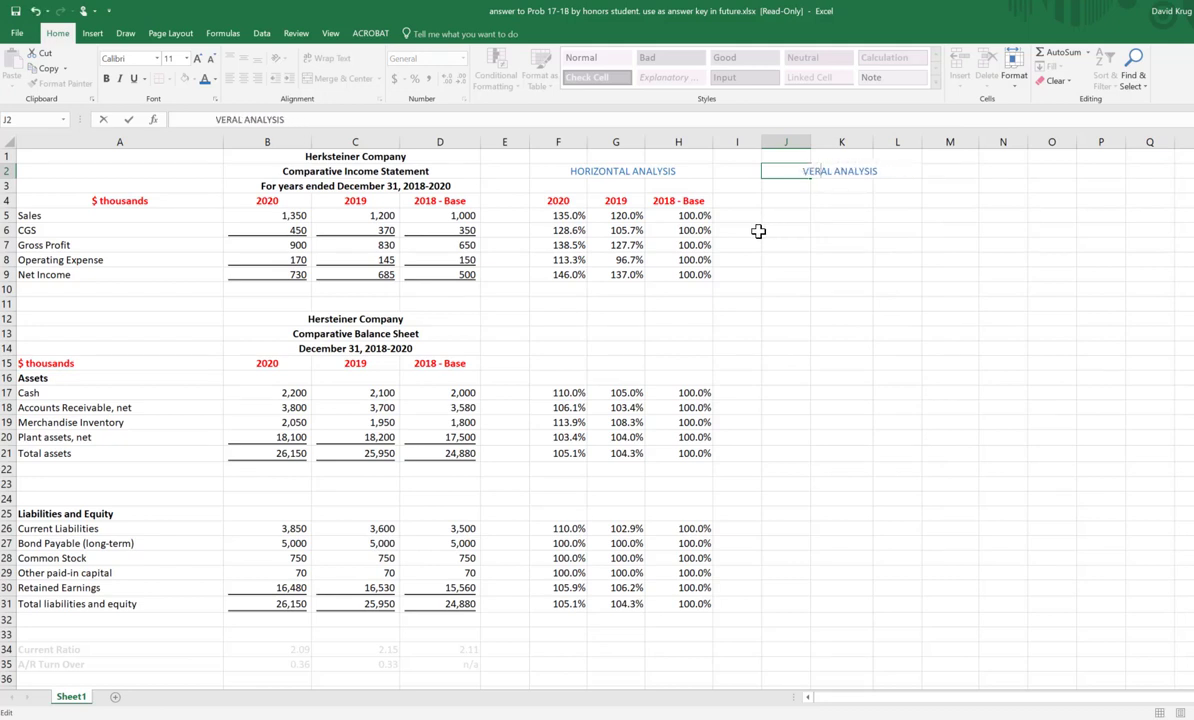
{"action": "type", "text": "TICA"}
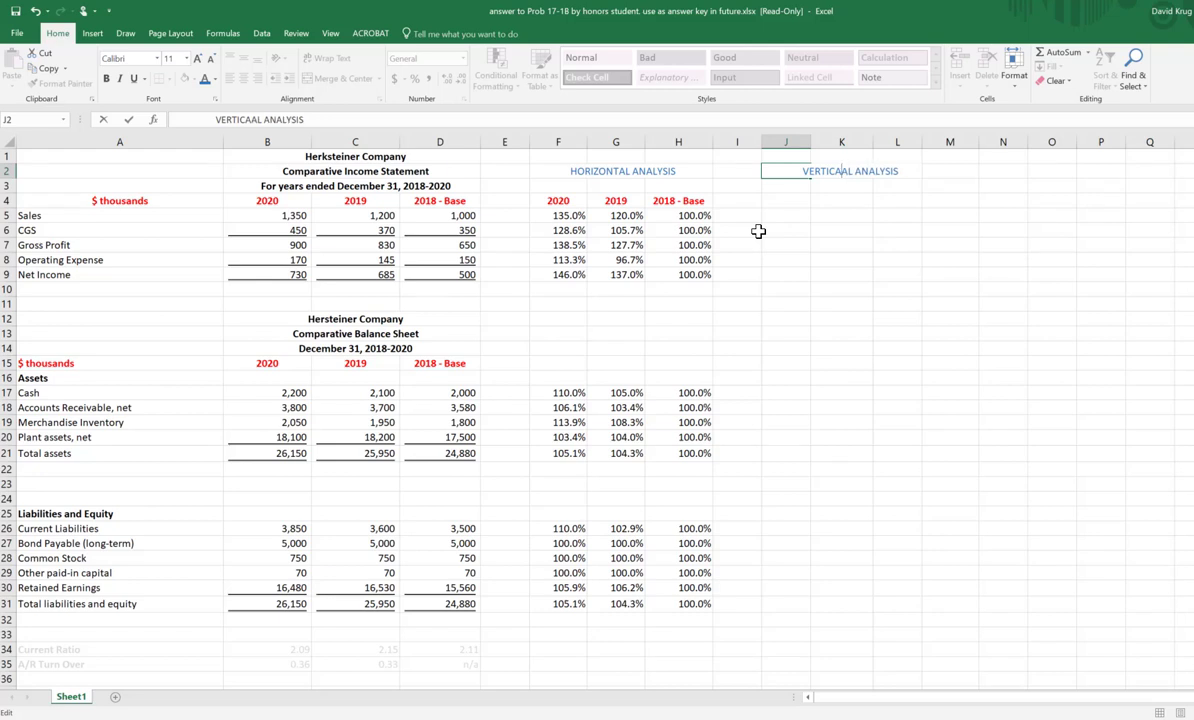
{"action": "key", "text": "BackSpace"}
{"action": "key", "text": "Return"}
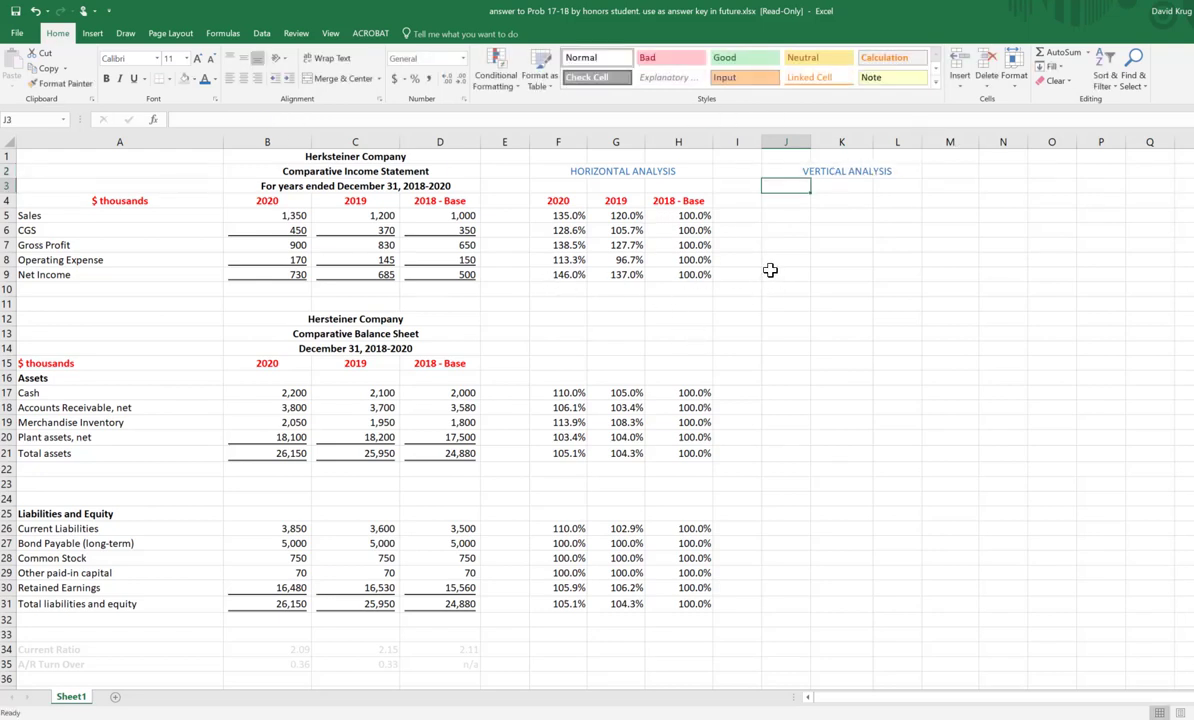
Step: Copy the year headings from F4:H4 into J4:L4 under the VERTICAL ANALYSIS heading
{"action": "left_click", "coordinate": [461, 216]}
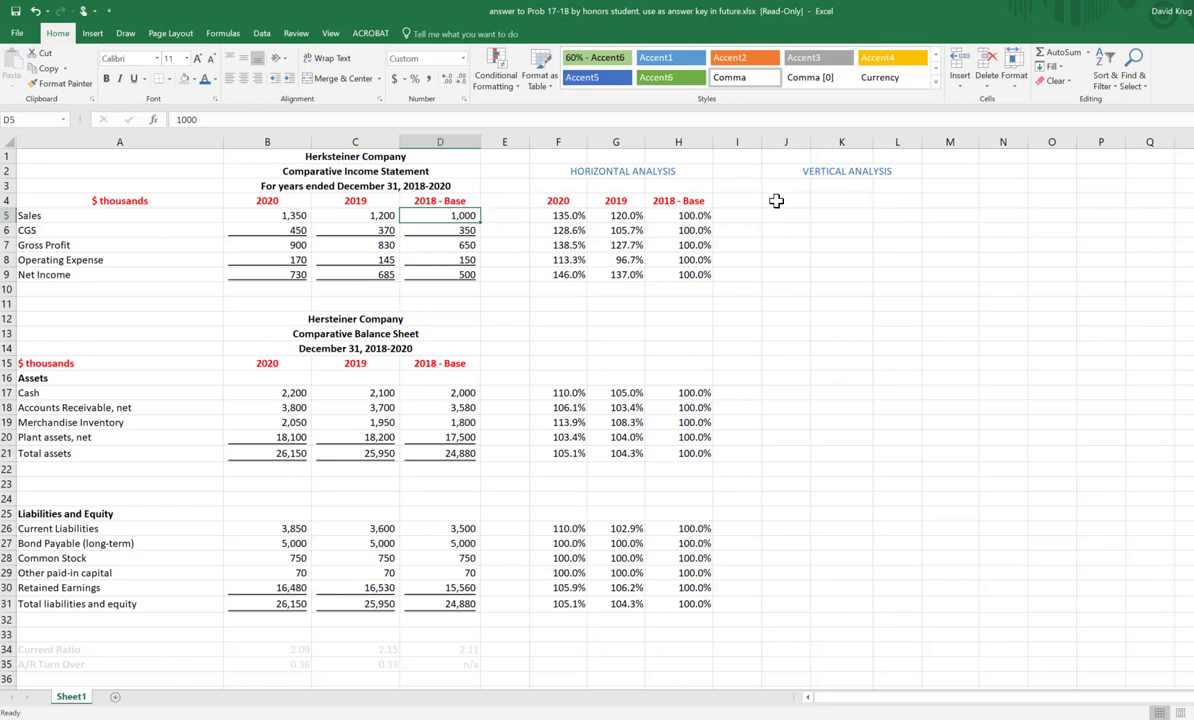
{"action": "left_click_drag", "start_coordinate": [572, 200], "coordinate": [668, 201]}
{"action": "right_click", "coordinate": [671, 203]}
{"action": "left_click", "coordinate": [728, 229]}
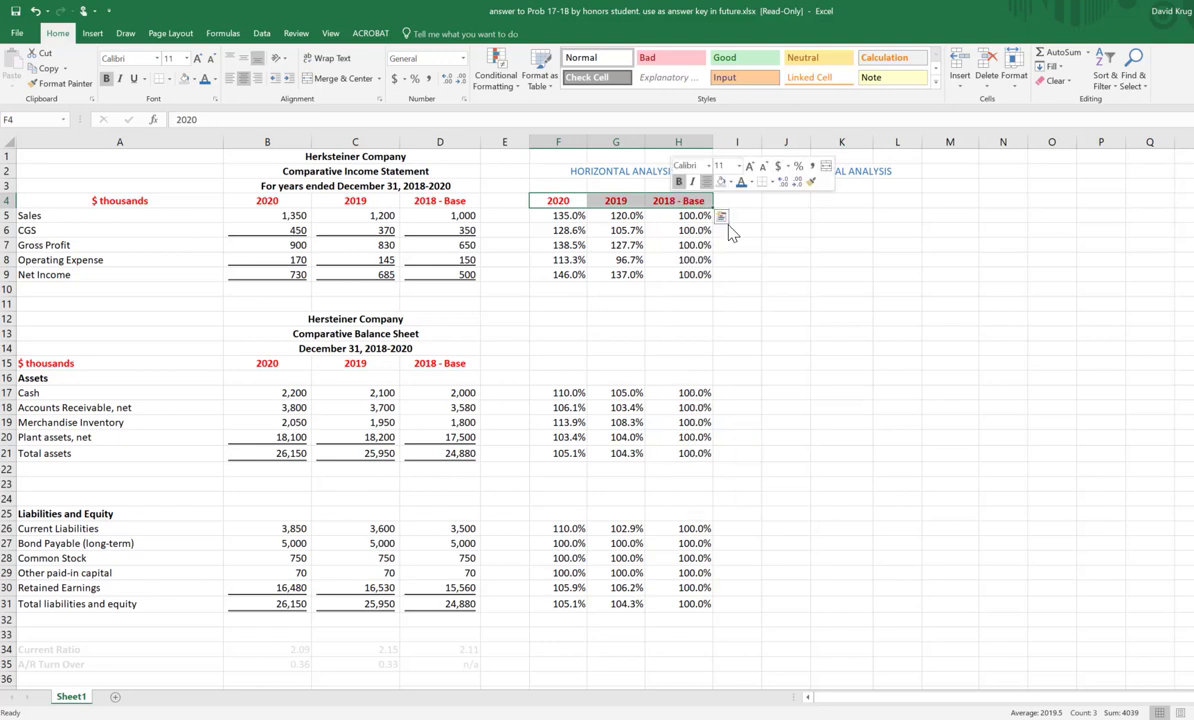
{"action": "left_click", "coordinate": [794, 200]}
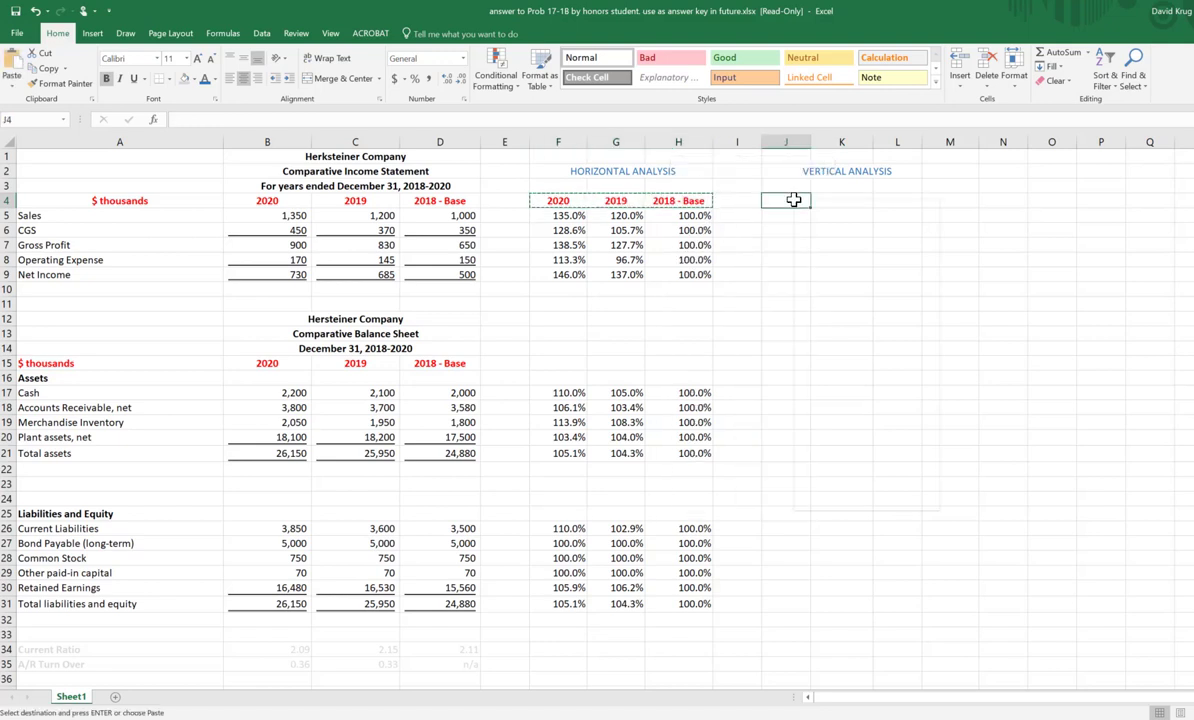
{"action": "right_click", "coordinate": [794, 200]}
{"action": "left_click", "coordinate": [815, 256]}
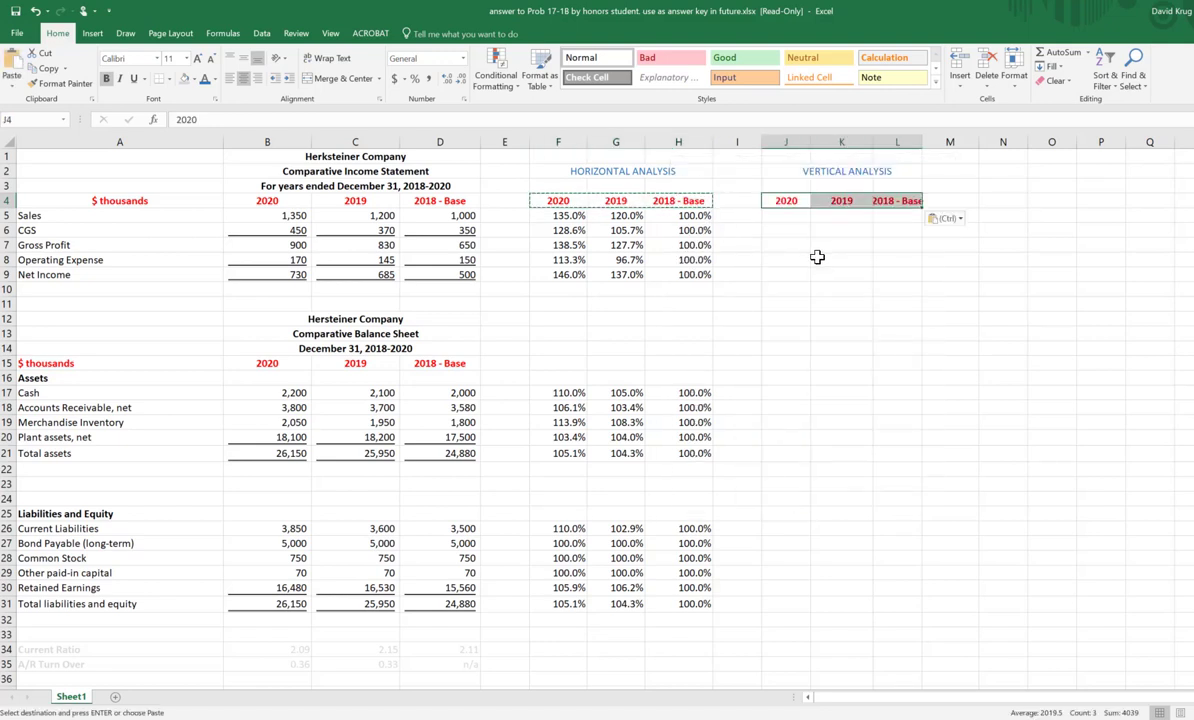
Step: Widen columns J, K and L so the year headings of the vertical analysis fit
{"action": "left_click", "coordinate": [941, 141]}
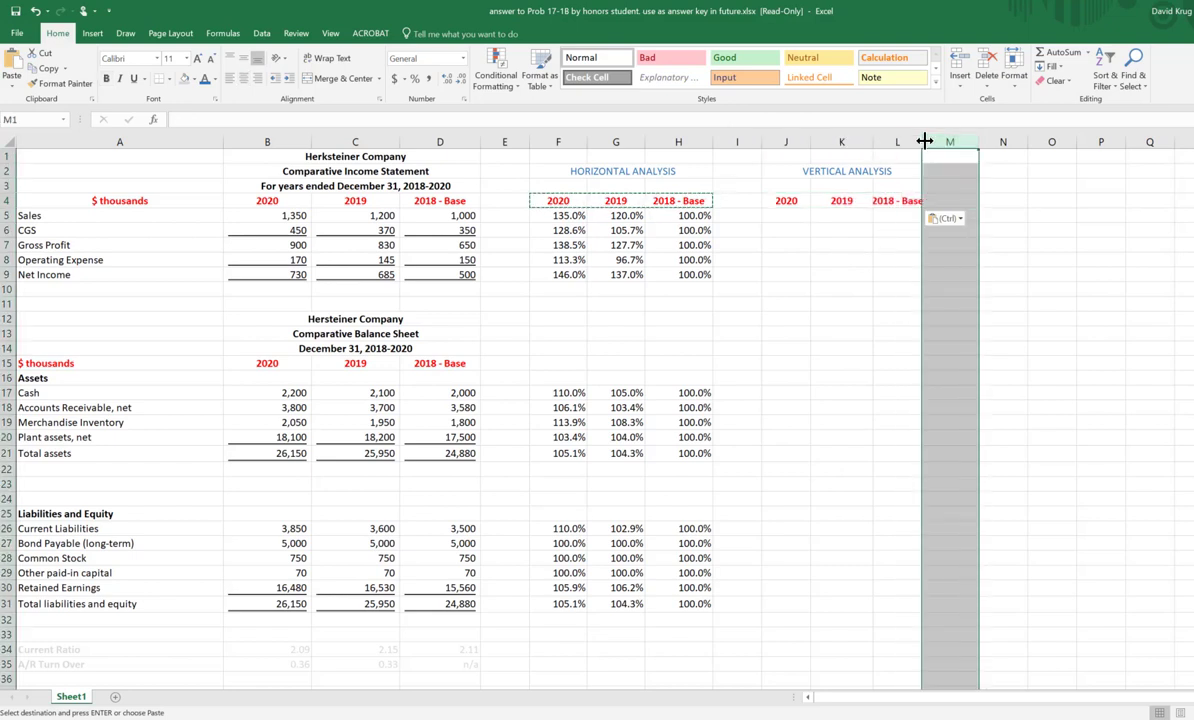
{"action": "left_click_drag", "start_coordinate": [920, 141], "coordinate": [883, 141]}
{"action": "left_click", "coordinate": [996, 217]}
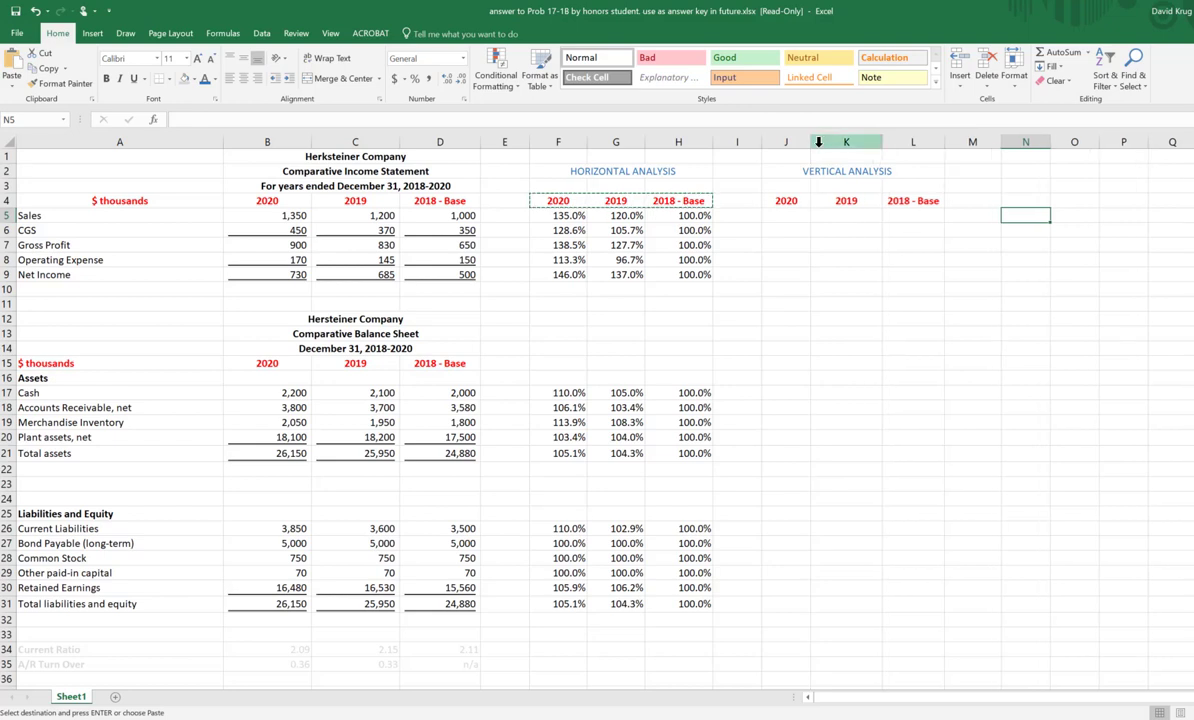
{"action": "left_click_drag", "start_coordinate": [811, 147], "coordinate": [819, 141]}
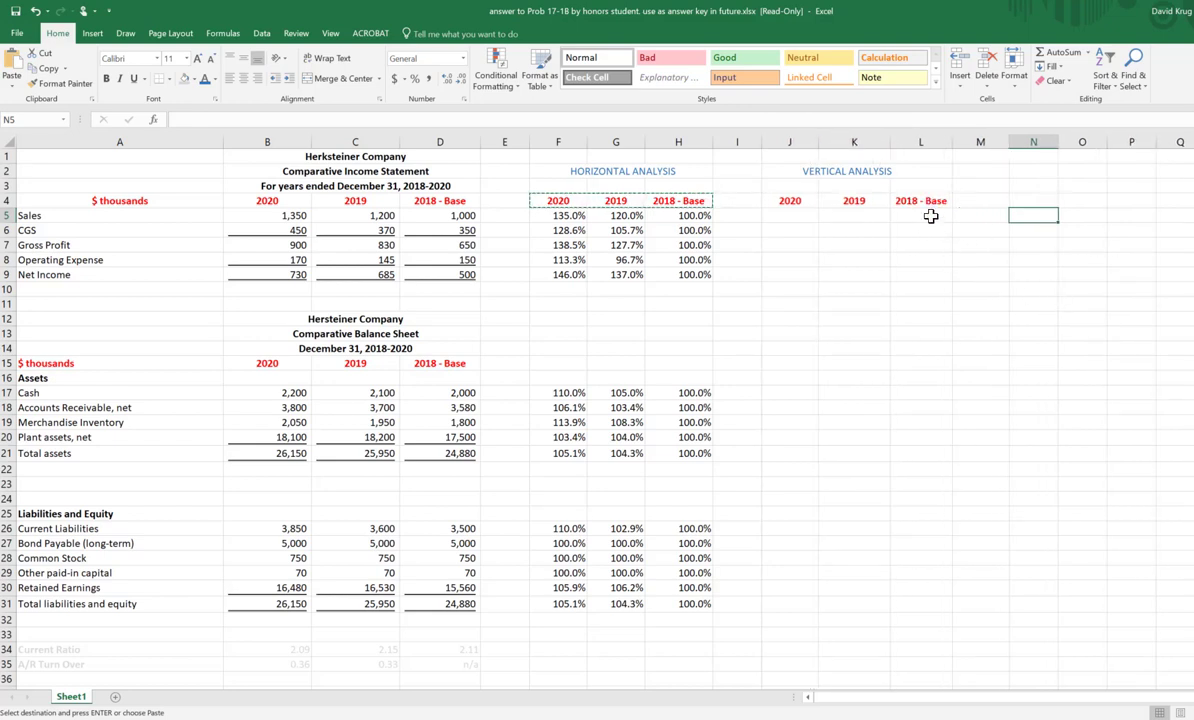
Step: Replace the vertical analysis heading in L4 with 2018, dropping the word Base
{"action": "left_click", "coordinate": [926, 206]}
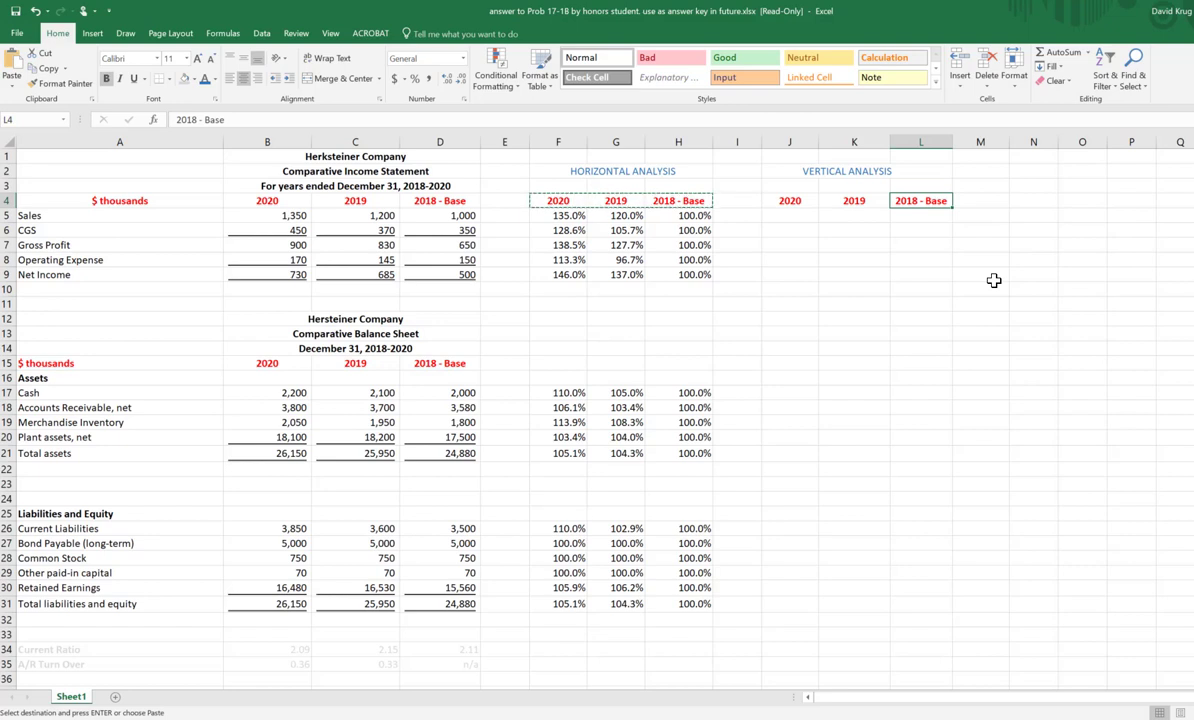
{"action": "type", "text": "2018"}
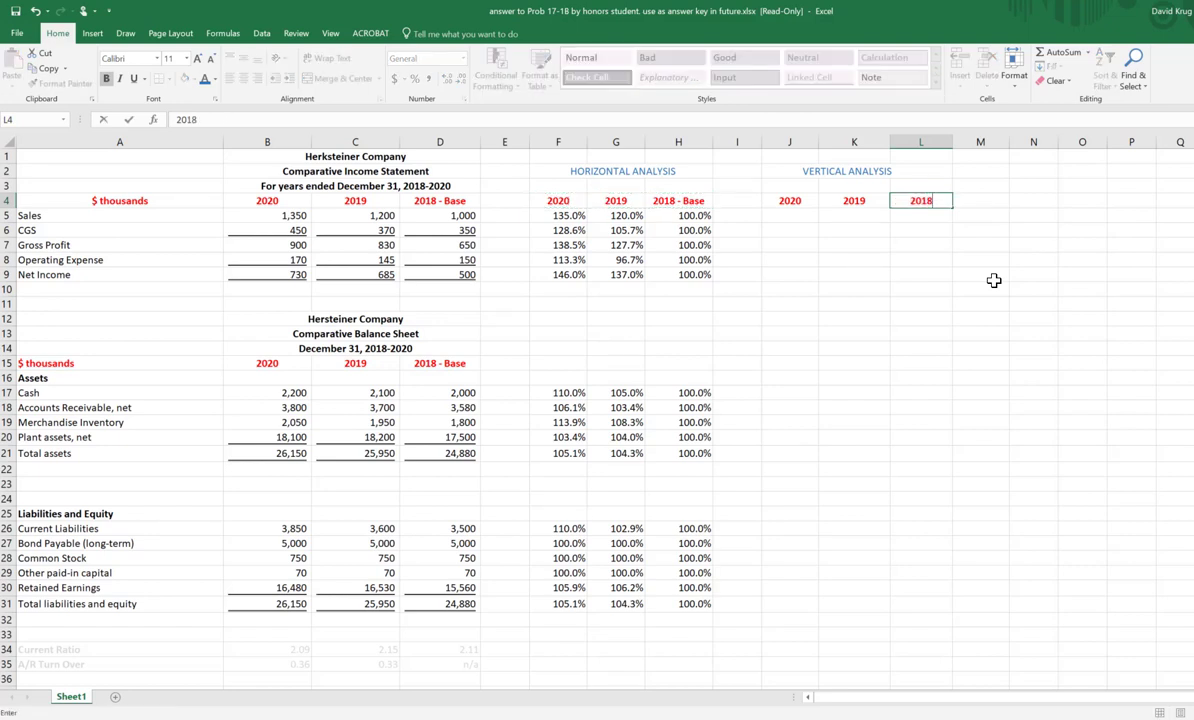
{"action": "key", "text": "Left"}
{"action": "key", "text": "Left"}
{"action": "key", "text": "Left"}
{"action": "key", "text": "Left"}
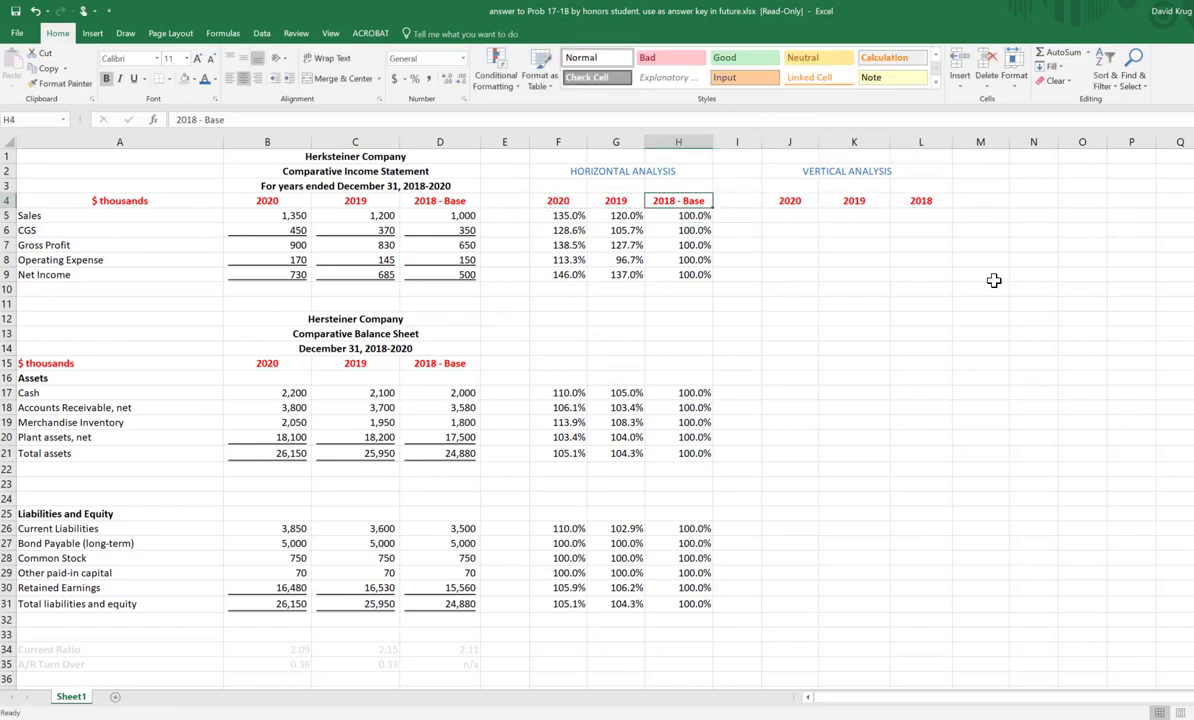
{"action": "key", "text": "Right"}
{"action": "key", "text": "Right"}
{"action": "key", "text": "Right"}
{"action": "key", "text": "Right"}
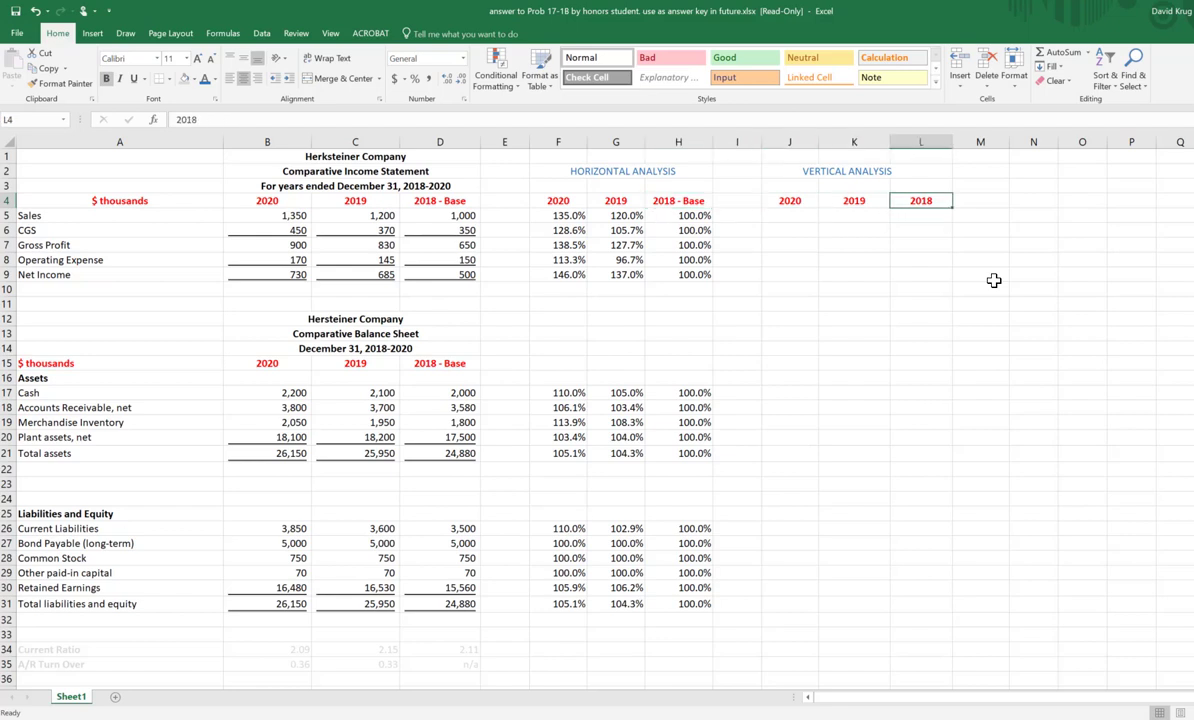
Step: Enter the formula +D5/D5 in L5 to express 2018 Sales as a share of 2018 Sales
{"action": "key", "text": "Down"}
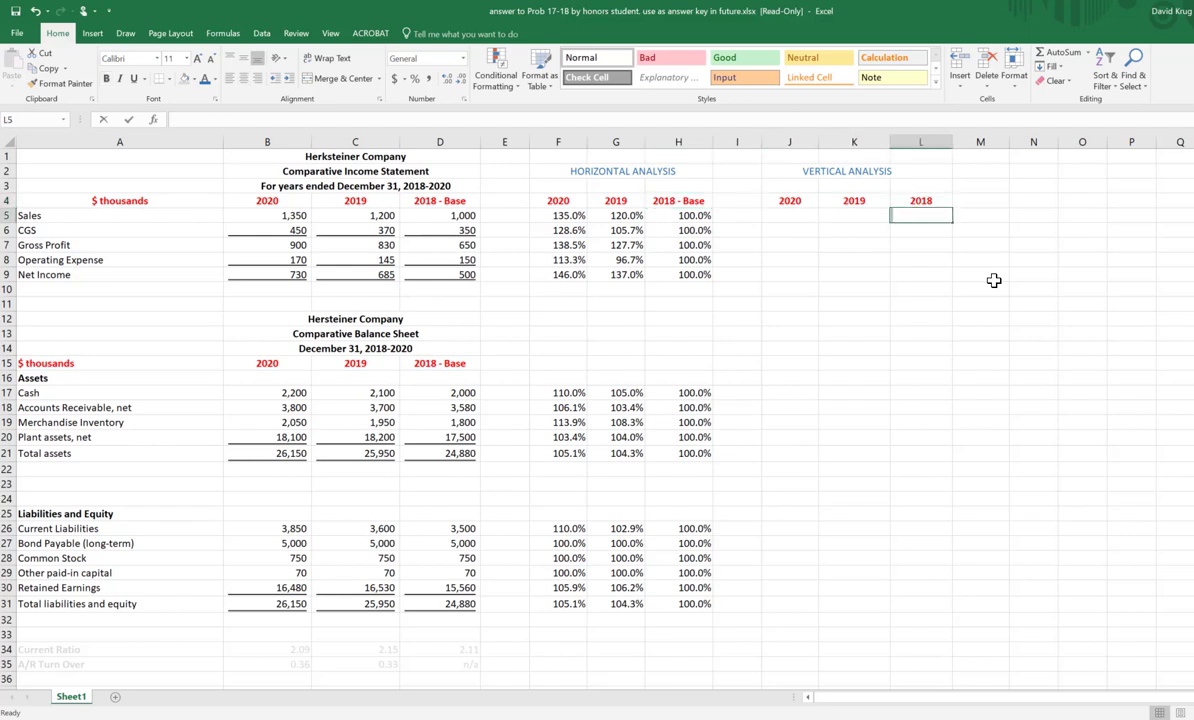
{"action": "type", "text": "+"}
{"action": "key", "text": "Left"}
{"action": "key", "text": "Left"}
{"action": "key", "text": "Left"}
{"action": "key", "text": "Left"}
{"action": "key", "text": "Left"}
{"action": "key", "text": "Left"}
{"action": "key", "text": "Left"}
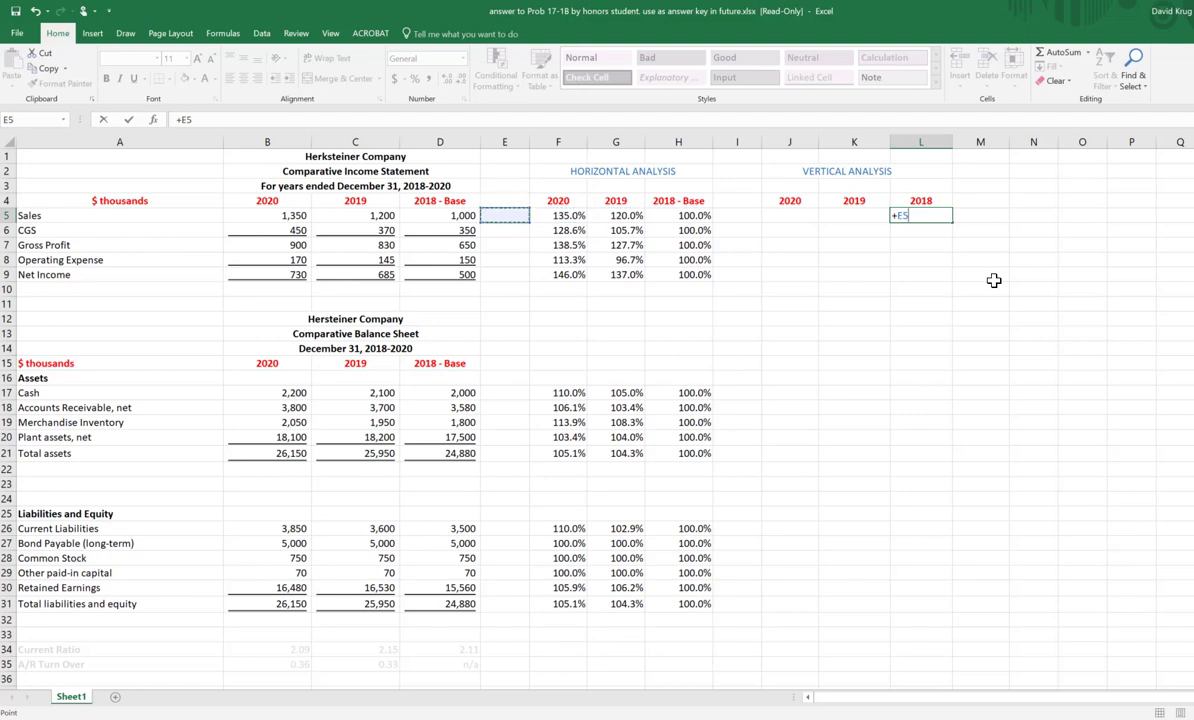
{"action": "key", "text": "Left"}
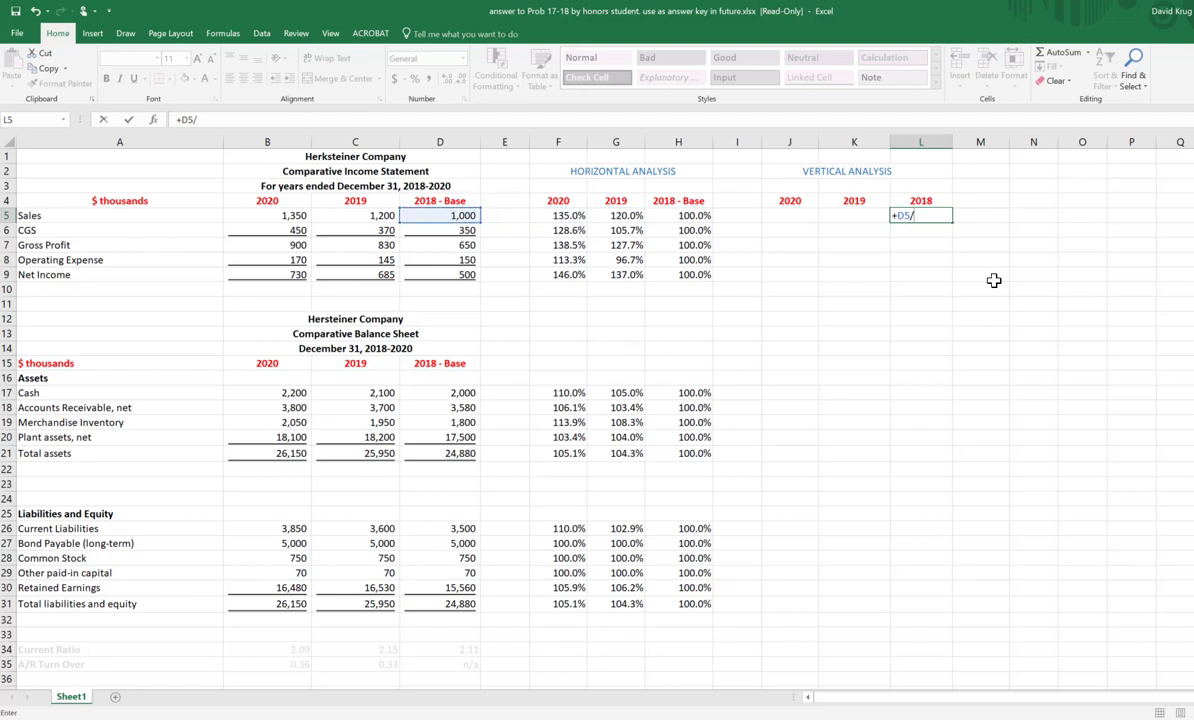
{"action": "type", "text": "/"}
{"action": "key", "text": "Left"}
{"action": "key", "text": "Left"}
{"action": "key", "text": "Left"}
{"action": "key", "text": "Left"}
{"action": "key", "text": "Left"}
{"action": "key", "text": "Left"}
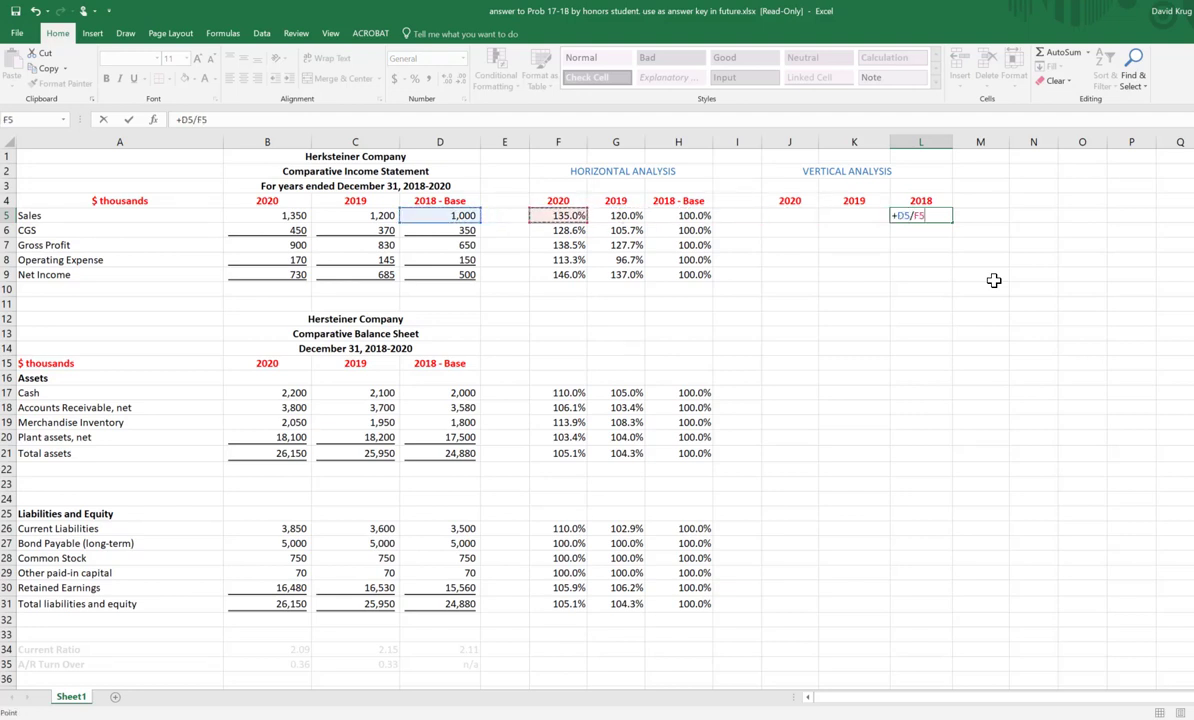
{"action": "key", "text": "Left"}
{"action": "key", "text": "Left"}
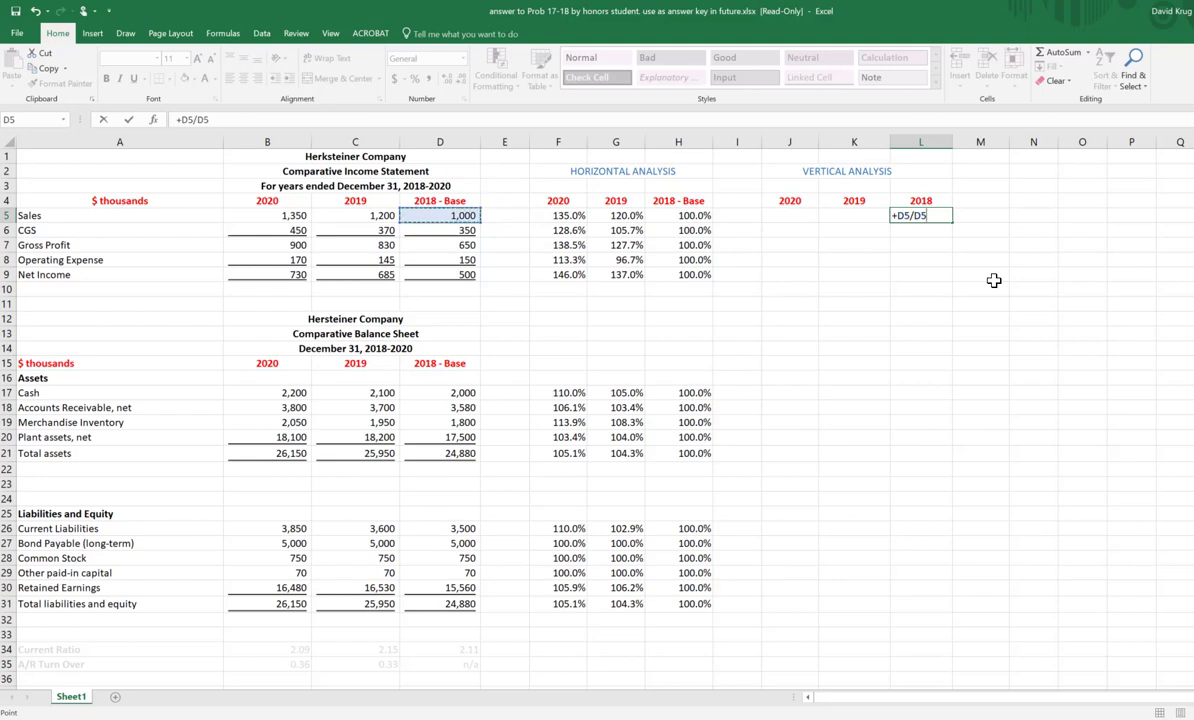
{"action": "key", "text": "Return"}
Step: Format the 2018 Sales ratio in L5 as a percentage with one decimal place
{"action": "key", "text": "Up"}
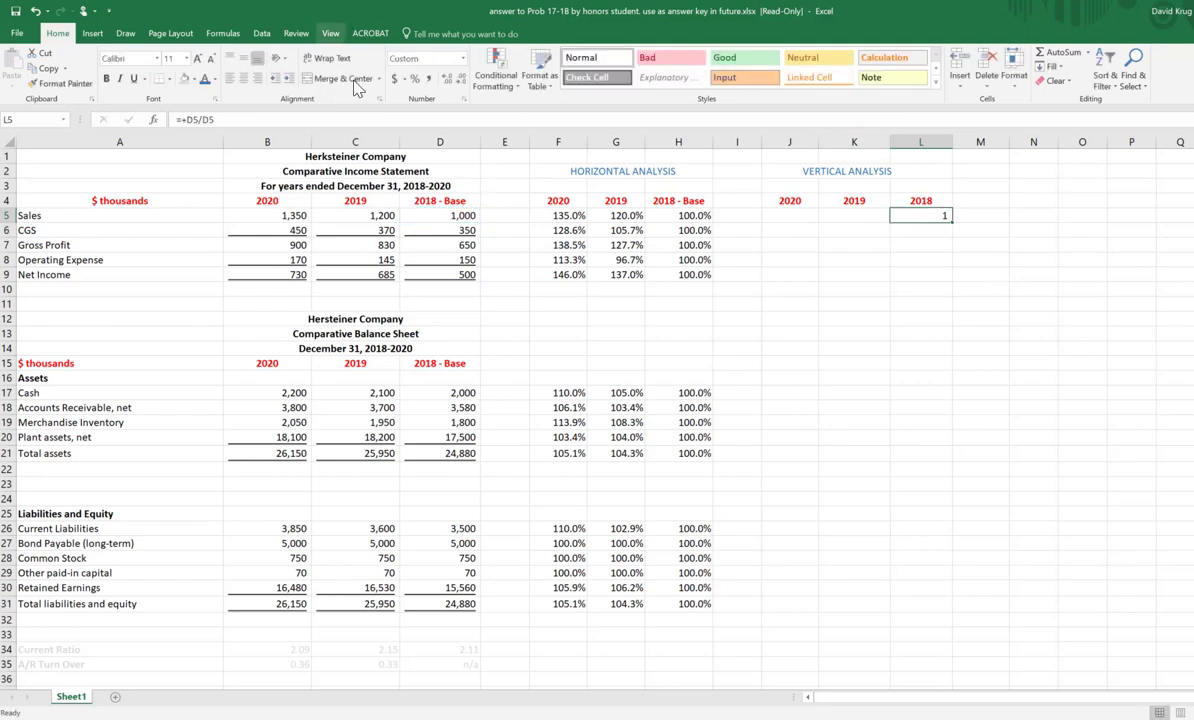
{"action": "left_click", "coordinate": [416, 79]}
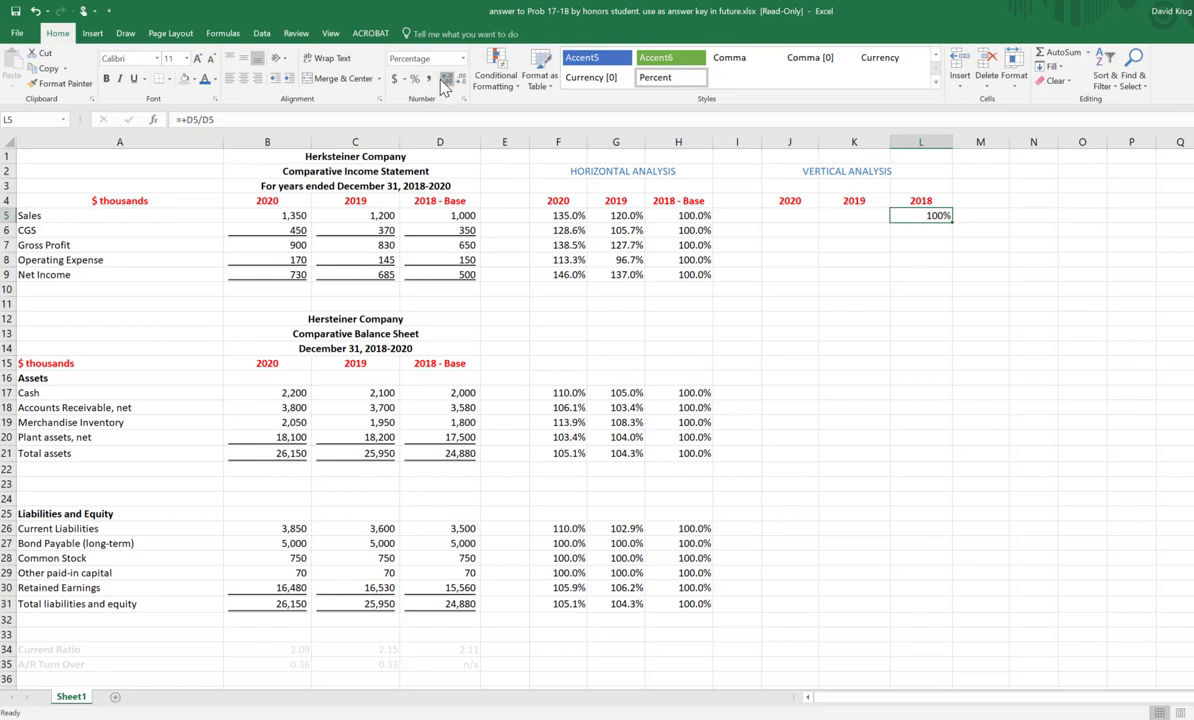
{"action": "left_click", "coordinate": [446, 82]}
Step: Enter the formula +D6/D5 in L6 to express 2018 CGS as a share of 2018 Sales
{"action": "left_click", "coordinate": [940, 231]}
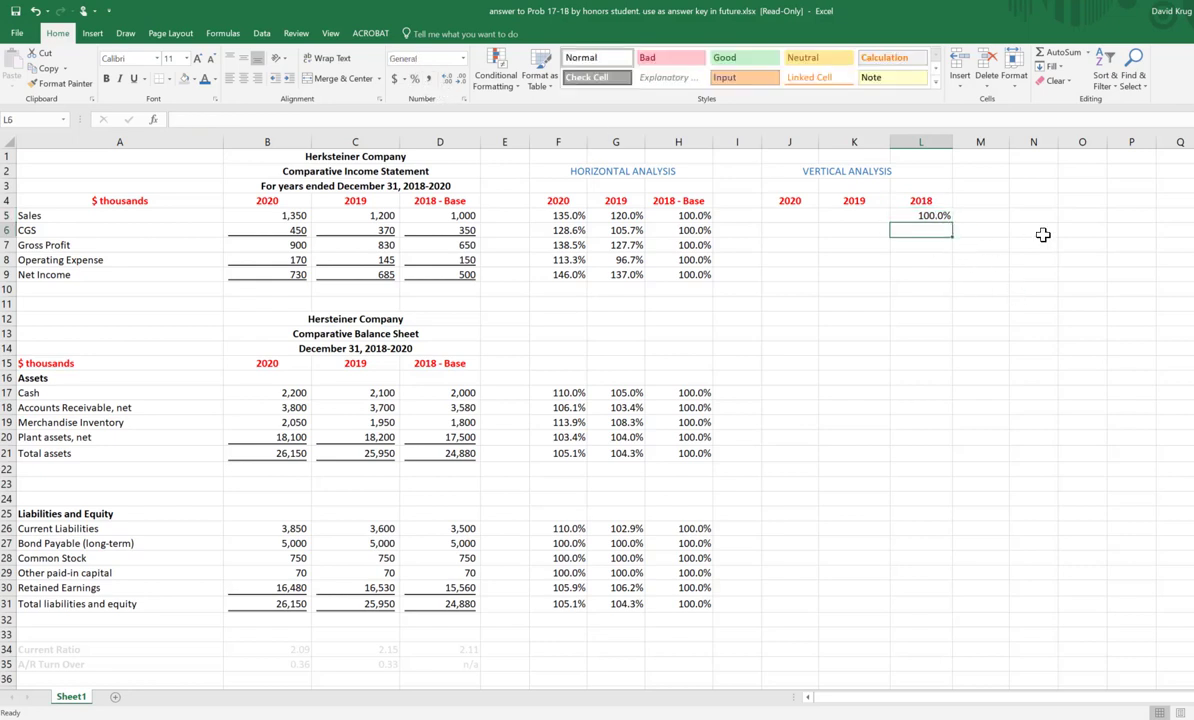
{"action": "type", "text": "+"}
{"action": "key", "text": "Left"}
{"action": "key", "text": "Left"}
{"action": "key", "text": "Left"}
{"action": "key", "text": "Left"}
{"action": "key", "text": "Left"}
{"action": "key", "text": "Left"}
{"action": "key", "text": "Left"}
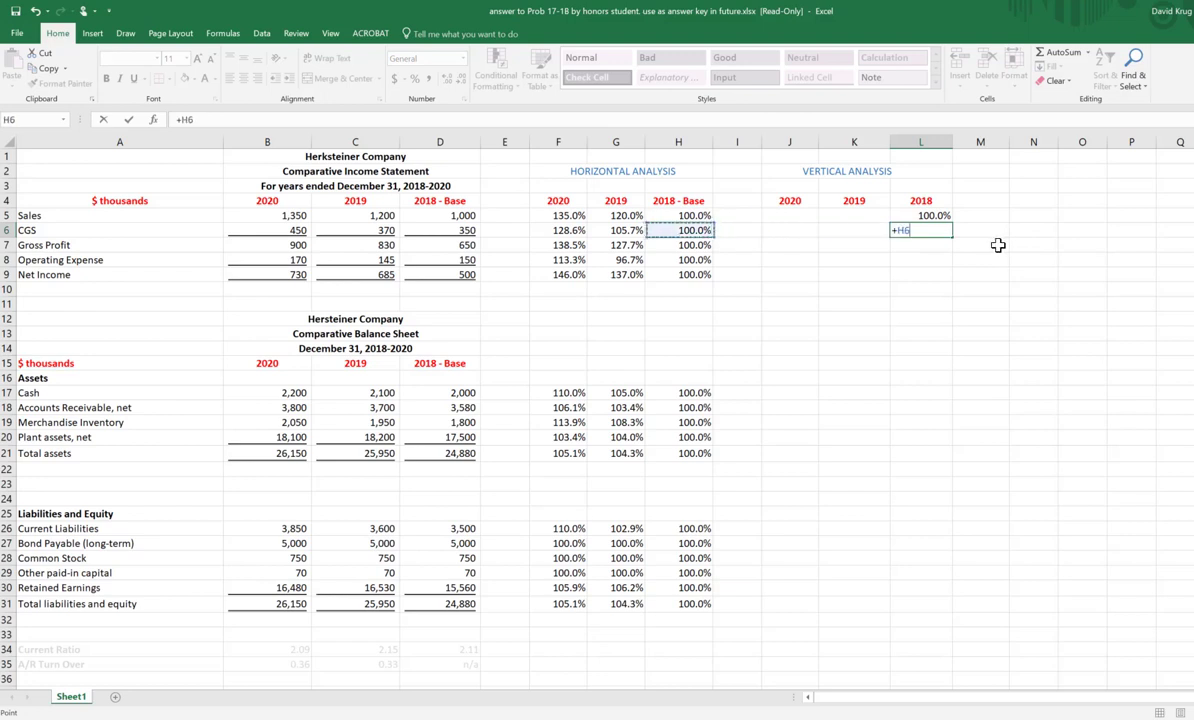
{"action": "key", "text": "Left"}
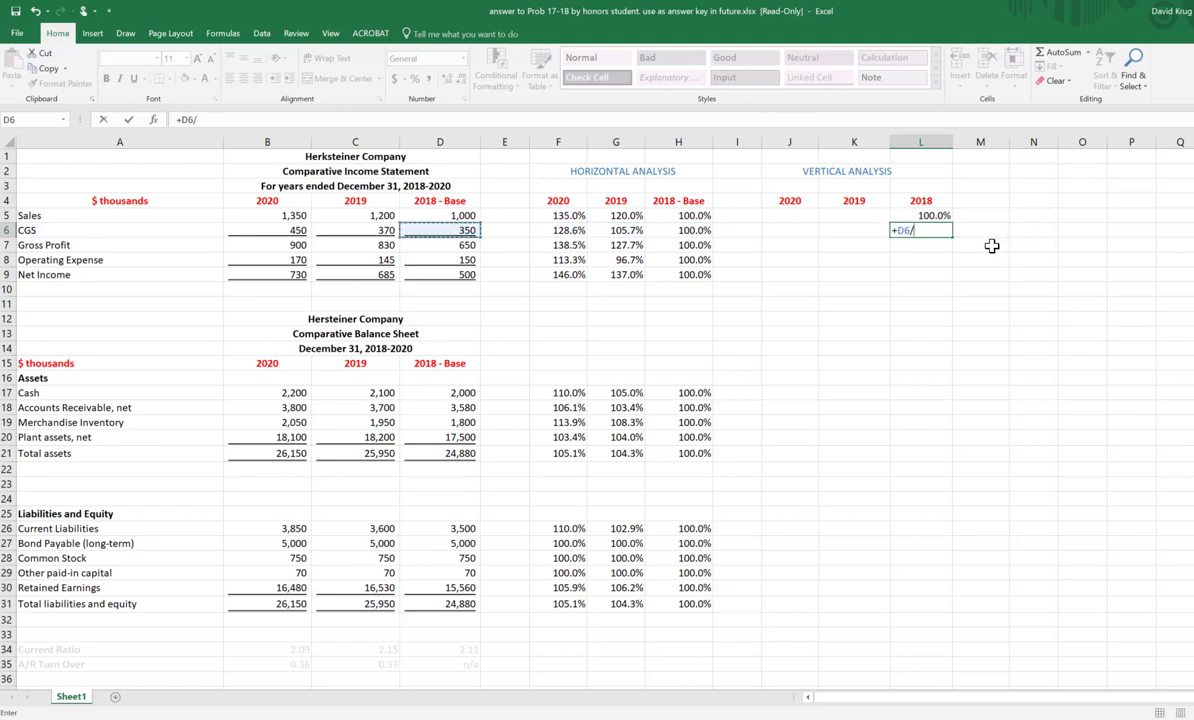
{"action": "type", "text": "/"}
{"action": "key", "text": "Up"}
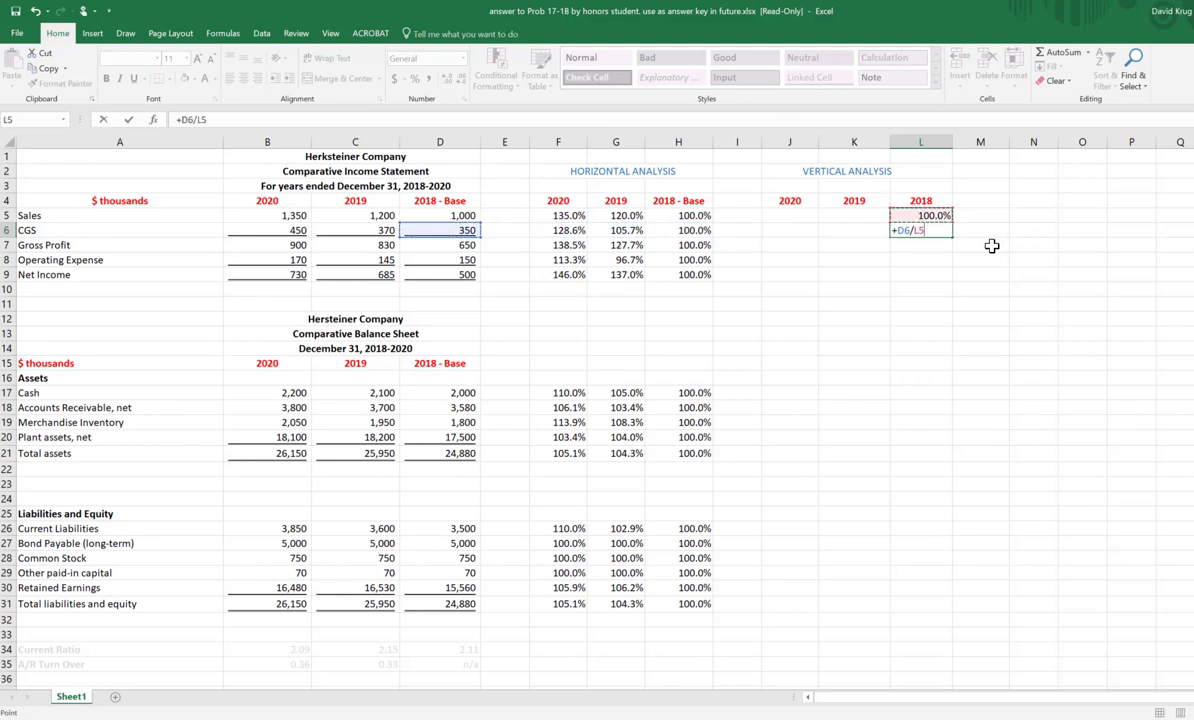
{"action": "key", "text": "Left"}
{"action": "key", "text": "Left"}
{"action": "key", "text": "Left"}
{"action": "key", "text": "Left"}
{"action": "key", "text": "Left"}
{"action": "key", "text": "Left"}
{"action": "key", "text": "Left"}
{"action": "key", "text": "Left"}
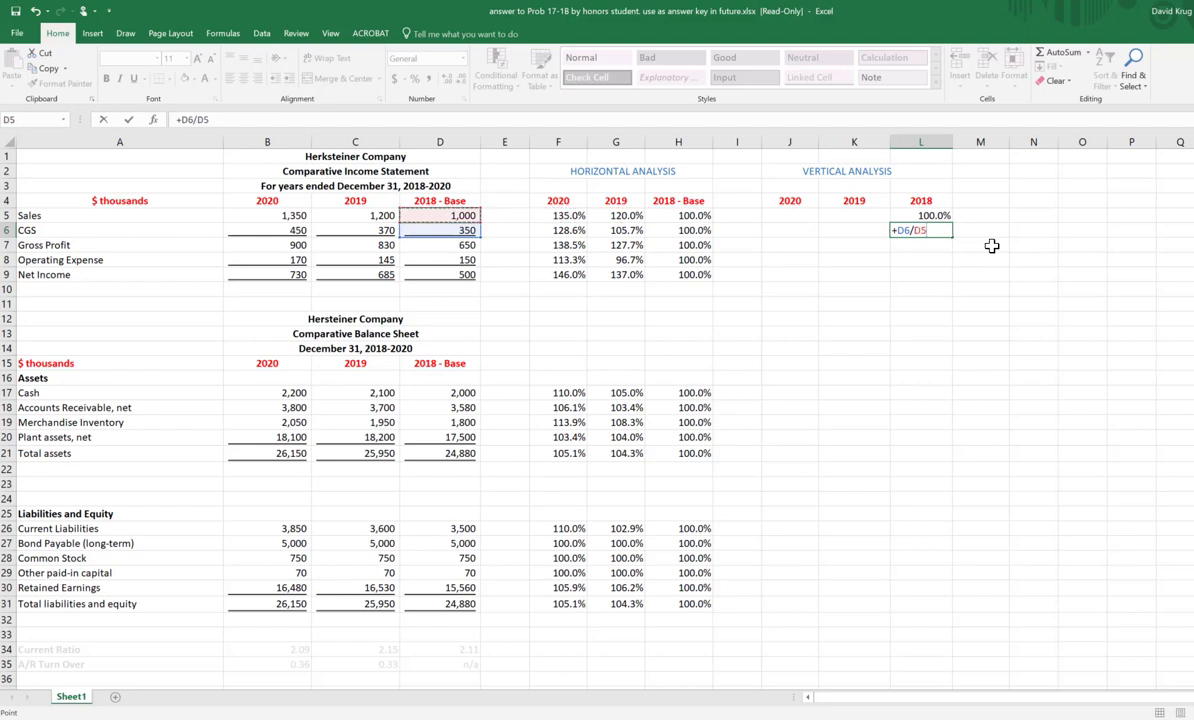
{"action": "key", "text": "Return"}
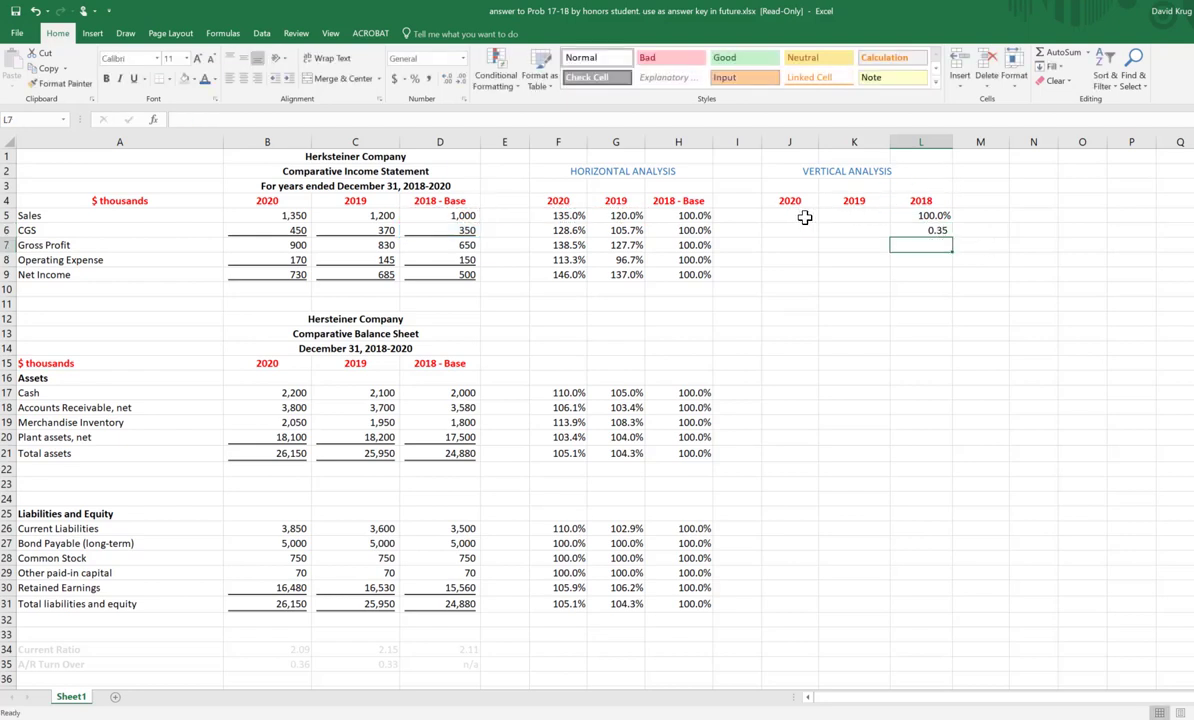
Step: Format the vertical analysis range J5:L32 as percentages with one decimal place
{"action": "left_click_drag", "start_coordinate": [806, 218], "coordinate": [912, 618]}
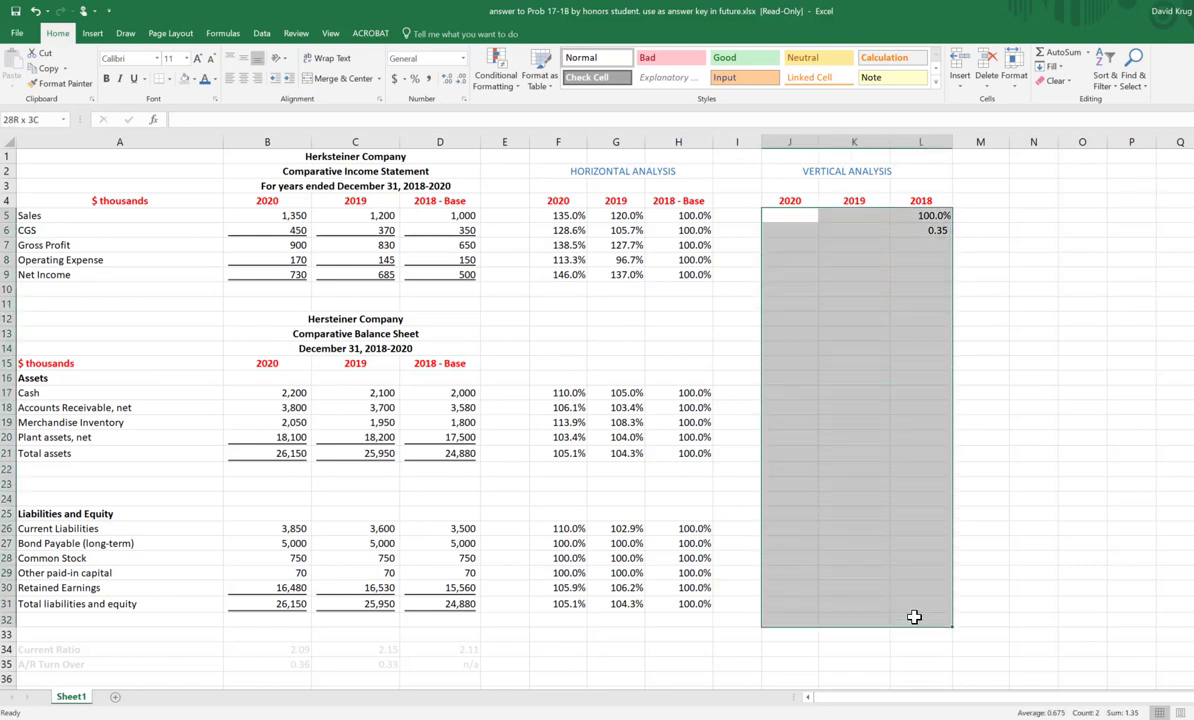
{"action": "left_click", "coordinate": [414, 79]}
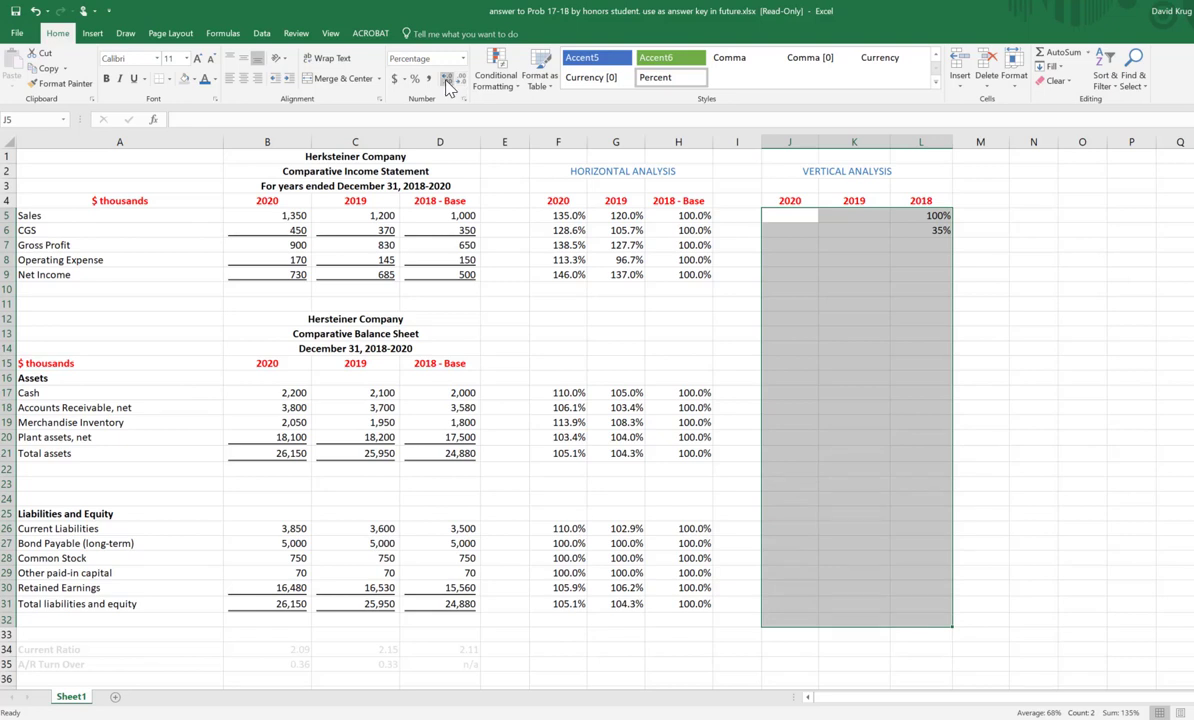
{"action": "left_click", "coordinate": [447, 88]}
{"action": "left_click", "coordinate": [994, 232]}
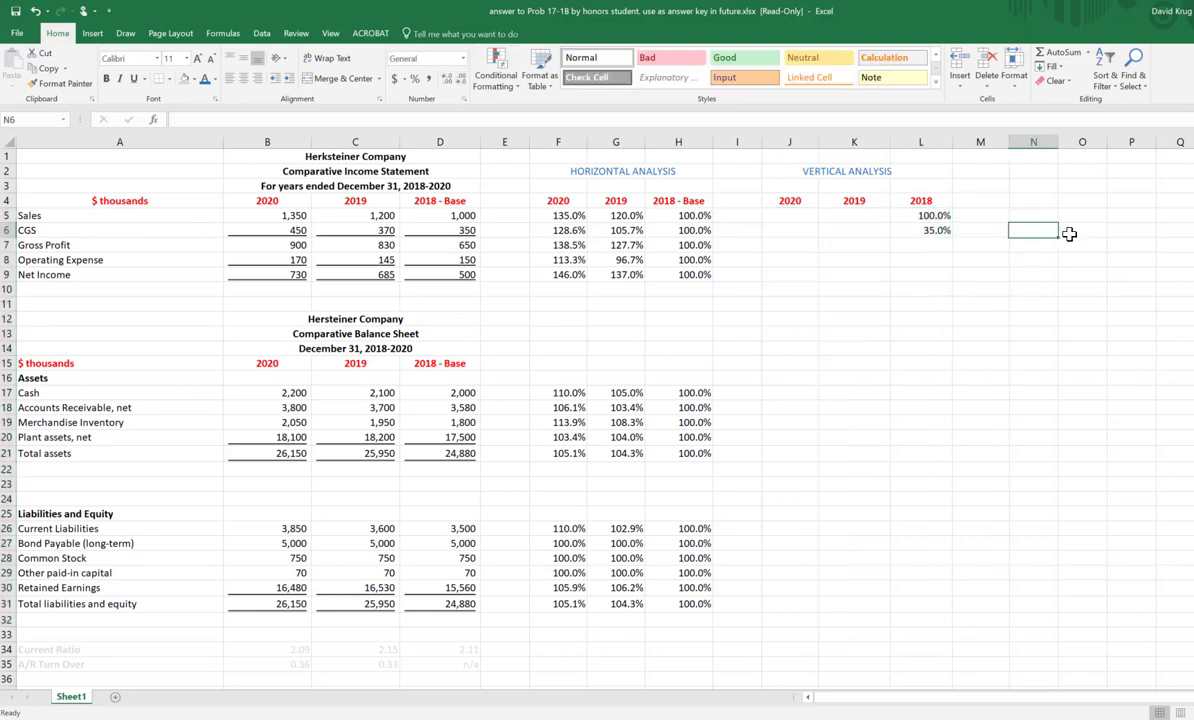
{"action": "left_click", "coordinate": [1018, 234]}
{"action": "left_click", "coordinate": [925, 246]}
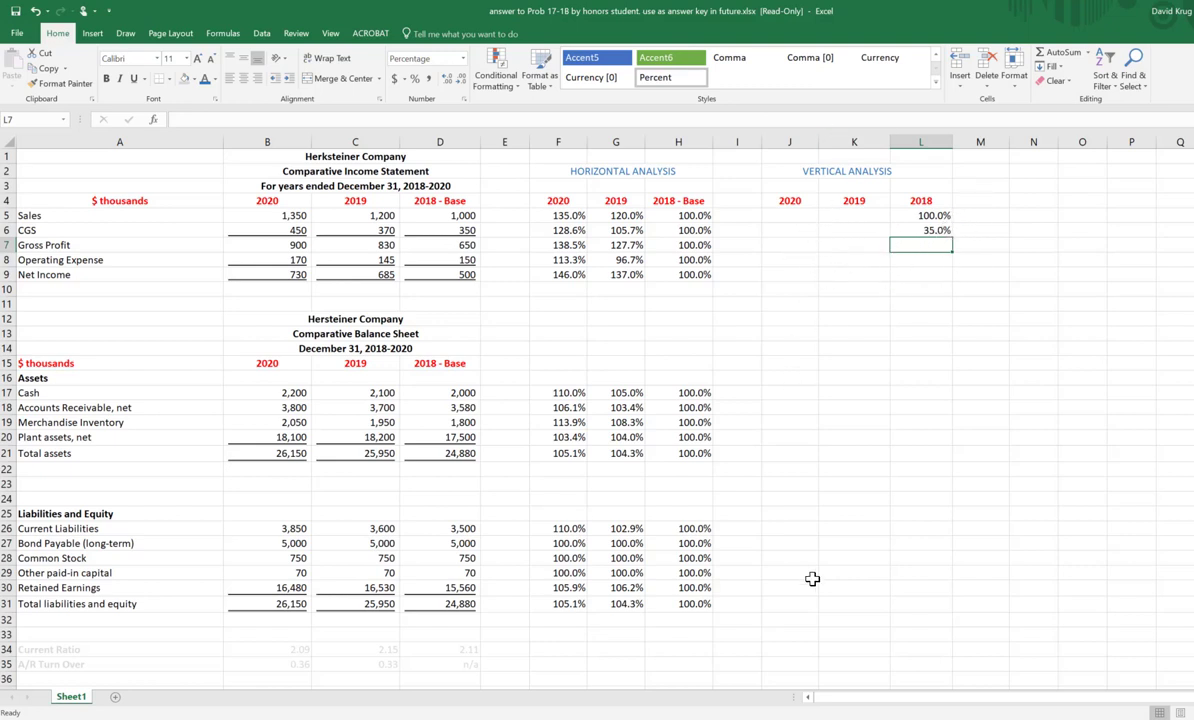
{"action": "left_click_drag", "start_coordinate": [821, 272], "coordinate": [863, 457]}
{"action": "left_click_drag", "start_coordinate": [752, 320], "coordinate": [935, 308]}
{"action": "left_click", "coordinate": [904, 293]}
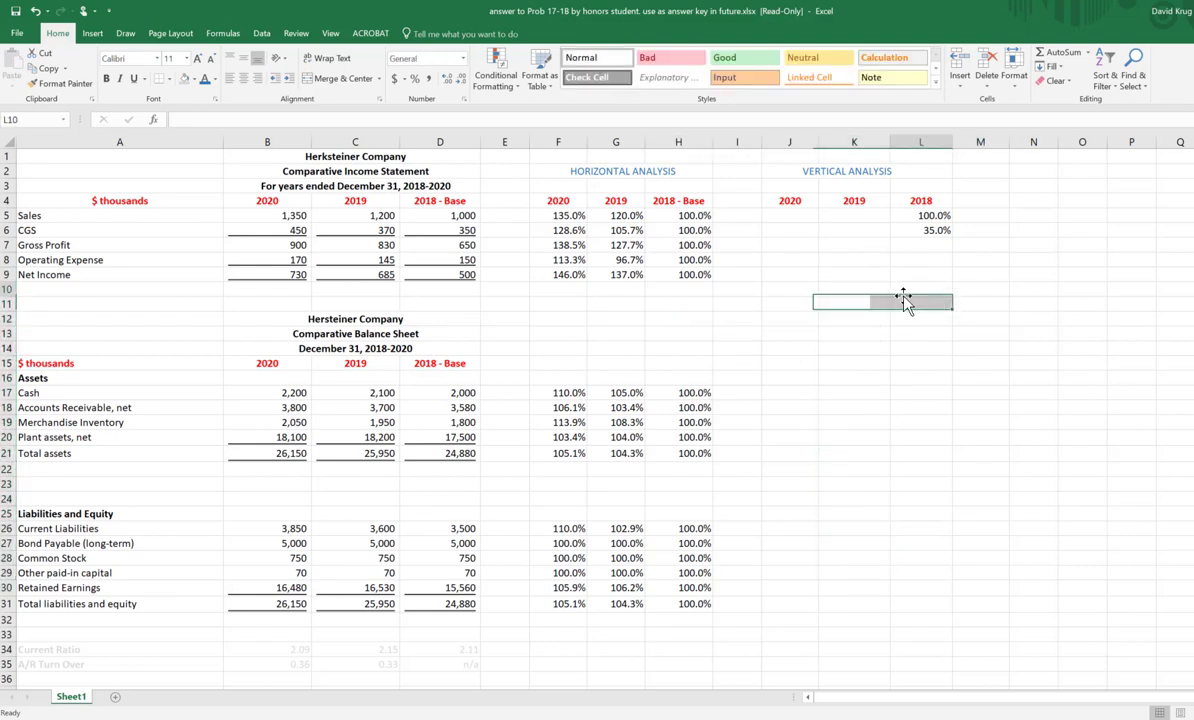
Step: Clear the 2018 Sales and CGS formulas from L5 and L6 of the vertical analysis
{"action": "left_click", "coordinate": [797, 213]}
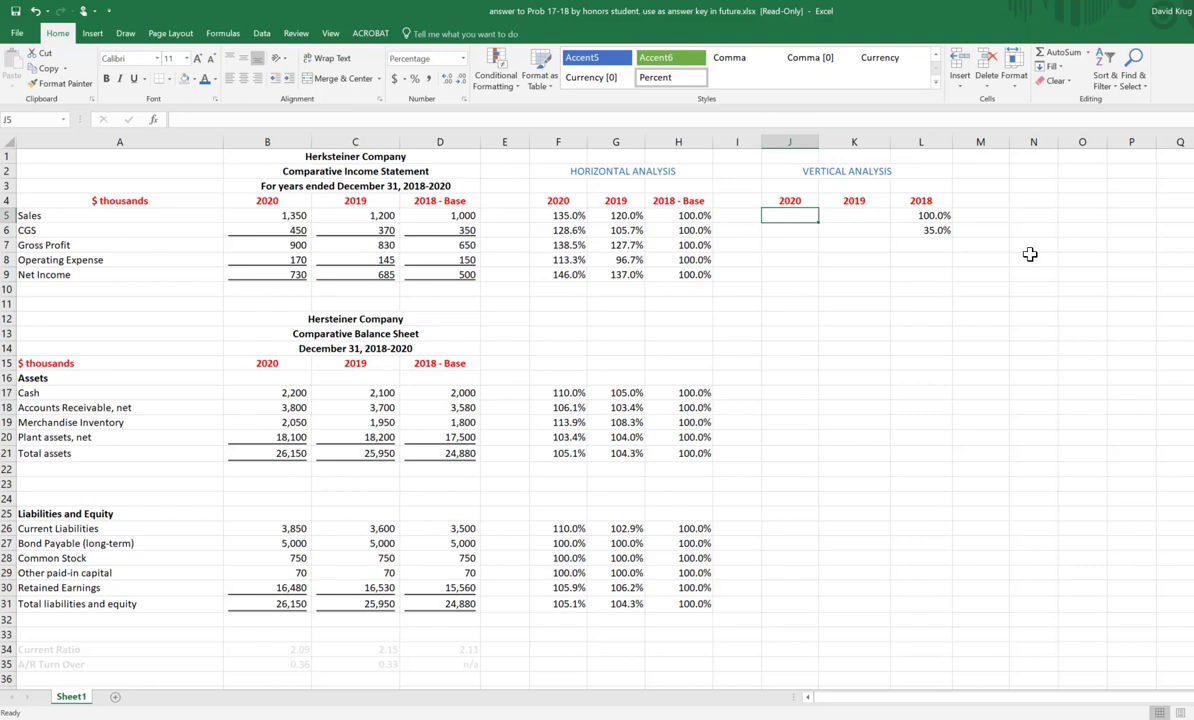
{"action": "key", "text": "Right"}
{"action": "key", "text": "Right"}
{"action": "key", "text": "Delete"}
{"action": "key", "text": "Down"}
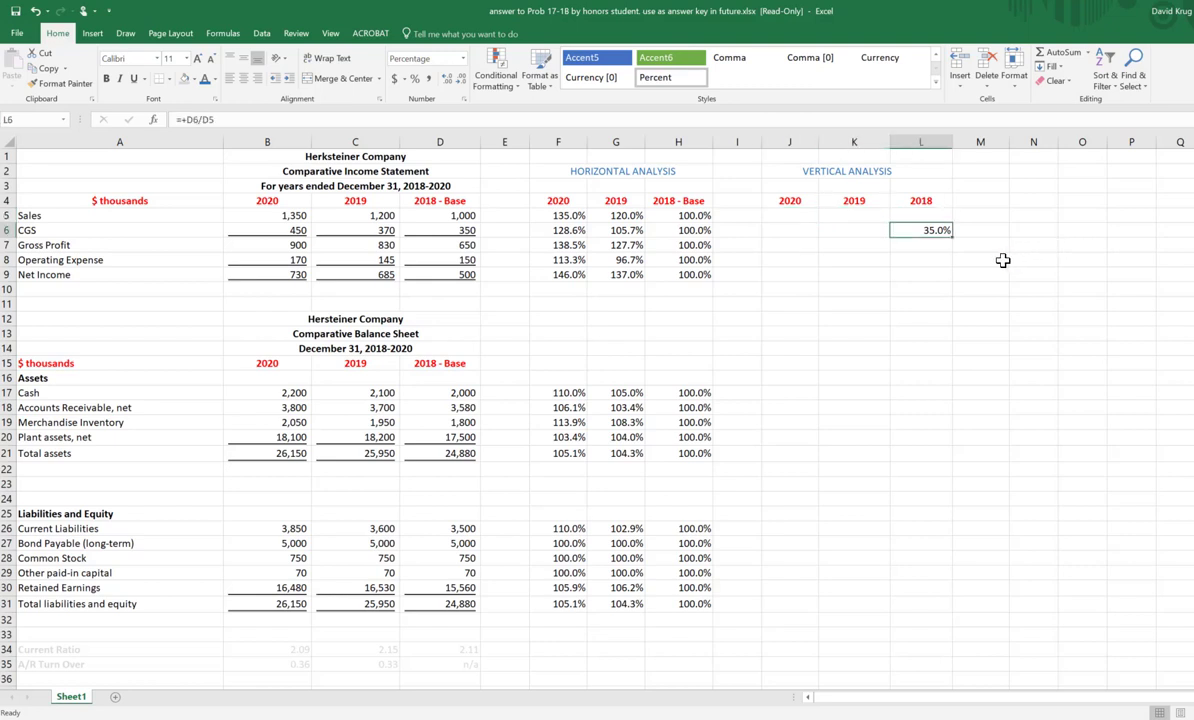
{"action": "key", "text": "Delete"}
Step: Enter the formula +D5/$D$5 in L5, with an absolute reference to 2018 Sales as the divisor
{"action": "key", "text": "Up"}
{"action": "type", "text": "+"}
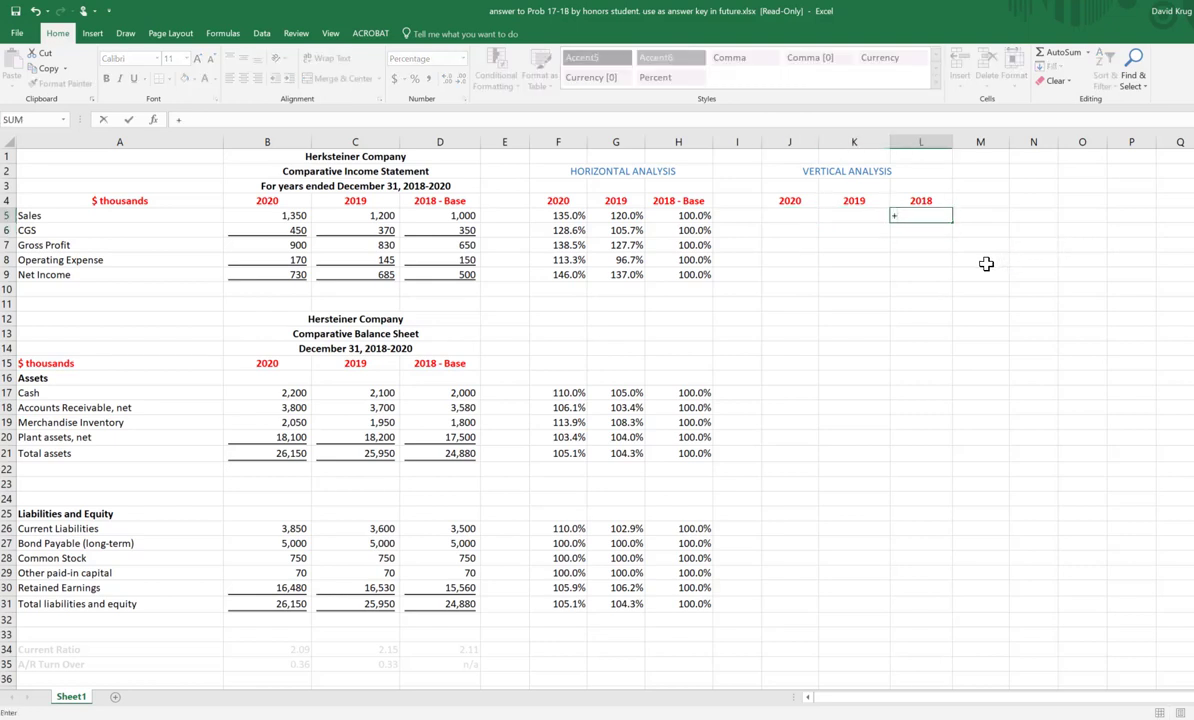
{"action": "key", "text": "Left"}
{"action": "key", "text": "Left"}
{"action": "key", "text": "Left"}
{"action": "key", "text": "Left"}
{"action": "key", "text": "Left"}
{"action": "key", "text": "Left"}
{"action": "key", "text": "Left"}
{"action": "key", "text": "Left"}
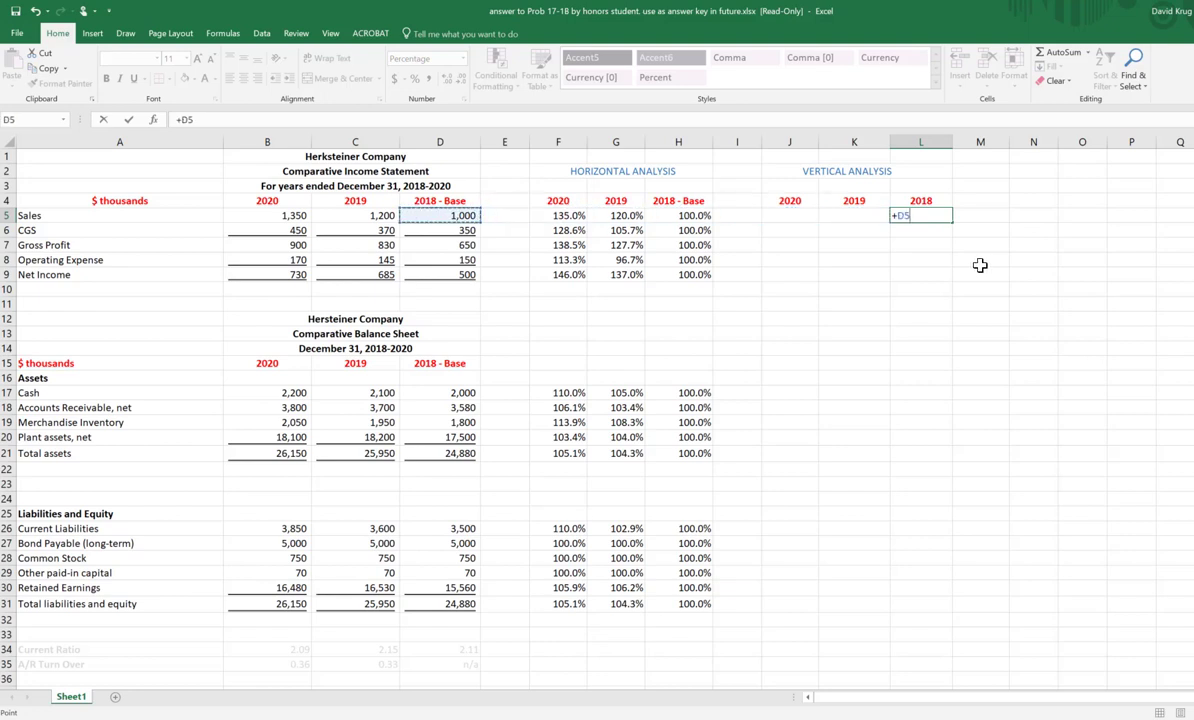
{"action": "type", "text": "/"}
{"action": "key", "text": "Left"}
{"action": "key", "text": "Left"}
{"action": "key", "text": "Left"}
{"action": "key", "text": "Left"}
{"action": "key", "text": "Left"}
{"action": "key", "text": "Left"}
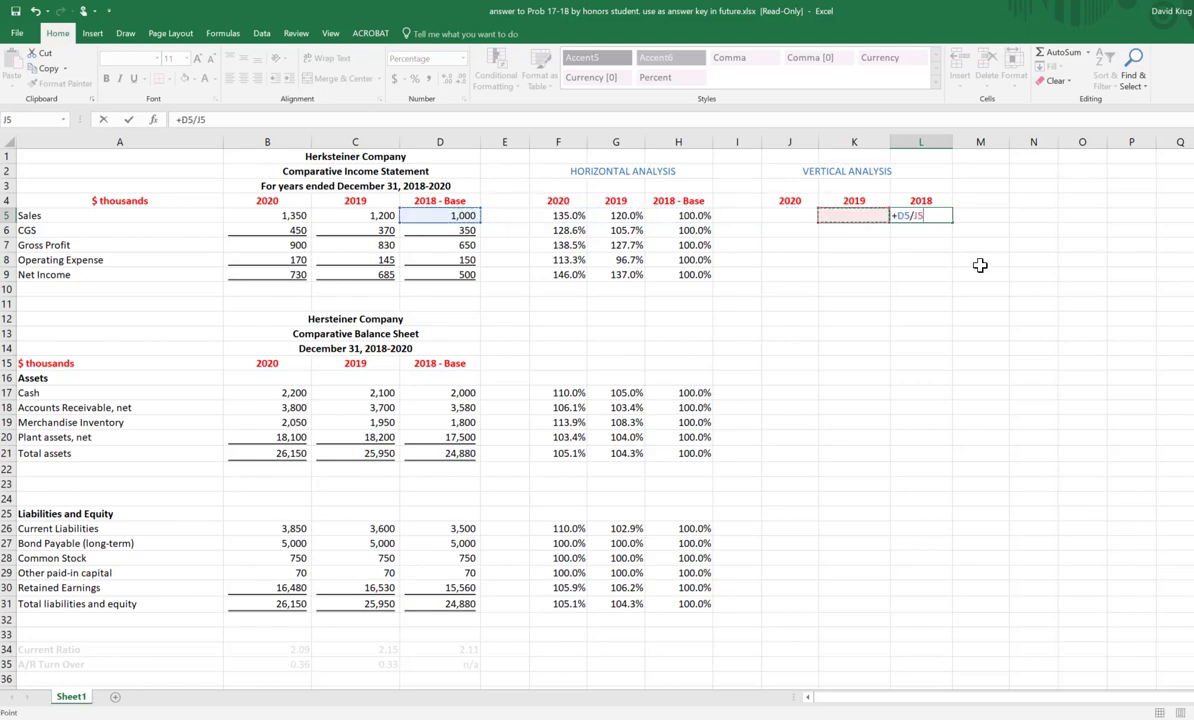
{"action": "key", "text": "Left"}
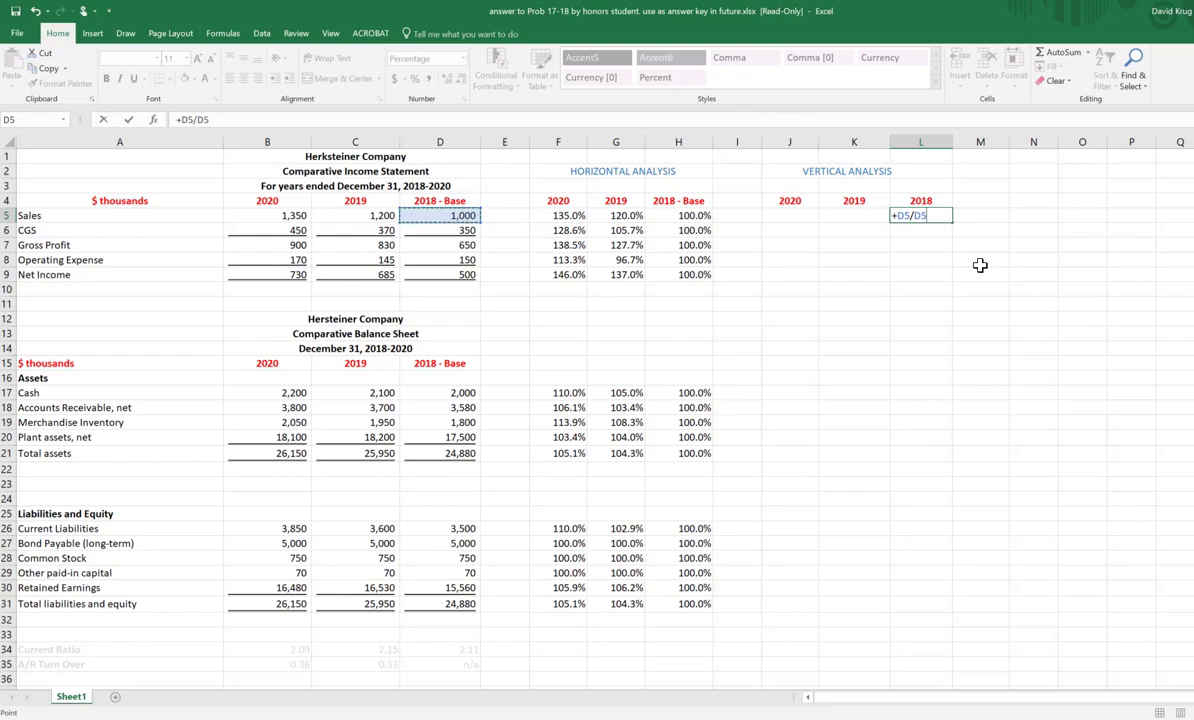
{"action": "key", "text": "F4"}
{"action": "key", "text": "Return"}
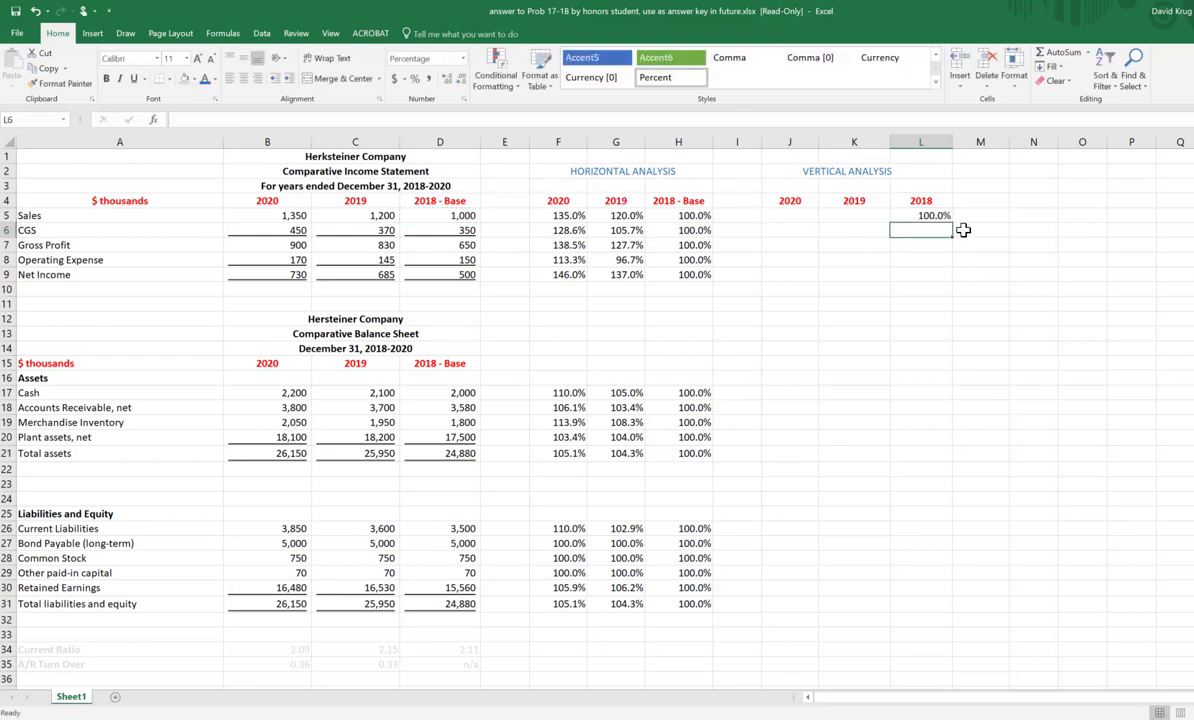
Step: Fill the L5 formula down to Net Income in L9 and across the 2019 and 2020 columns, covering J5:L9
{"action": "left_click", "coordinate": [945, 214]}
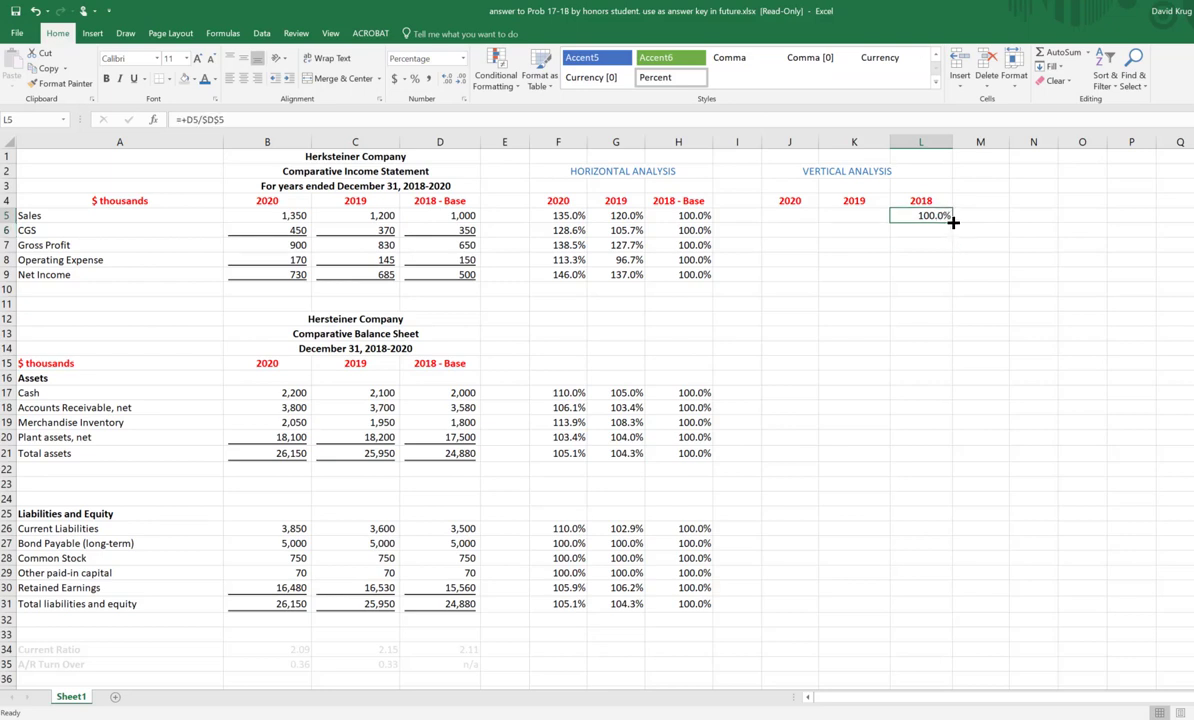
{"action": "left_click_drag", "start_coordinate": [953, 222], "coordinate": [948, 282]}
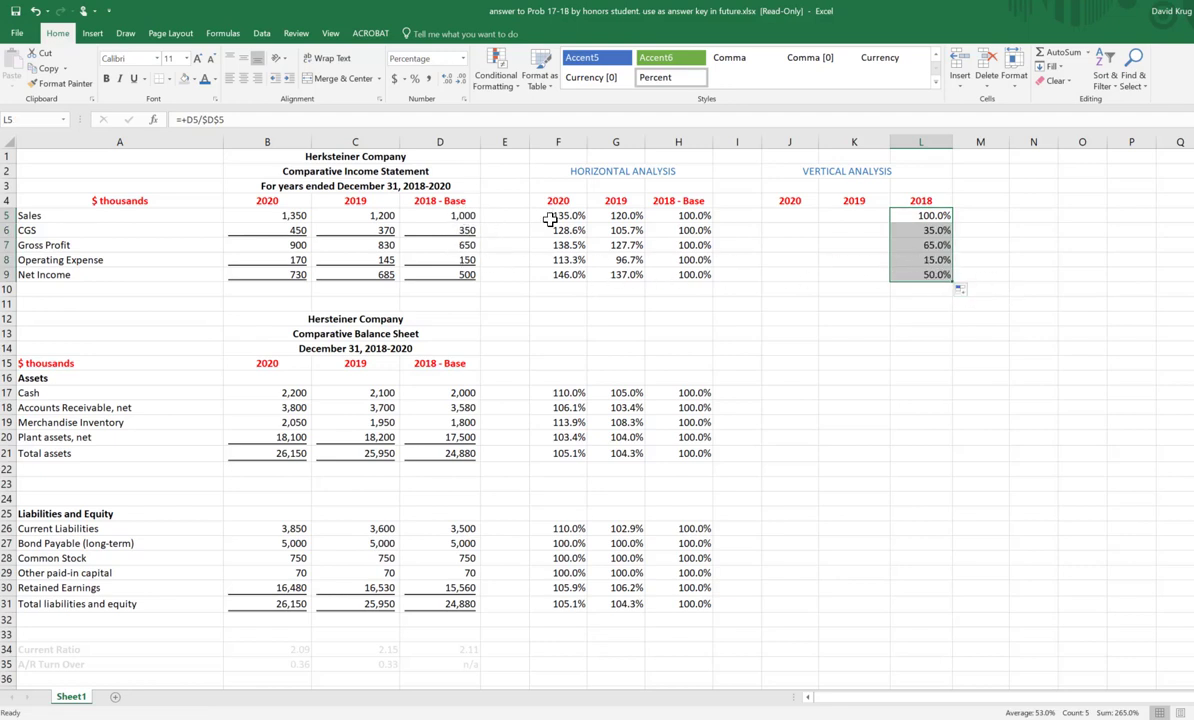
{"action": "left_click", "coordinate": [1082, 289]}
{"action": "left_click", "coordinate": [924, 255]}
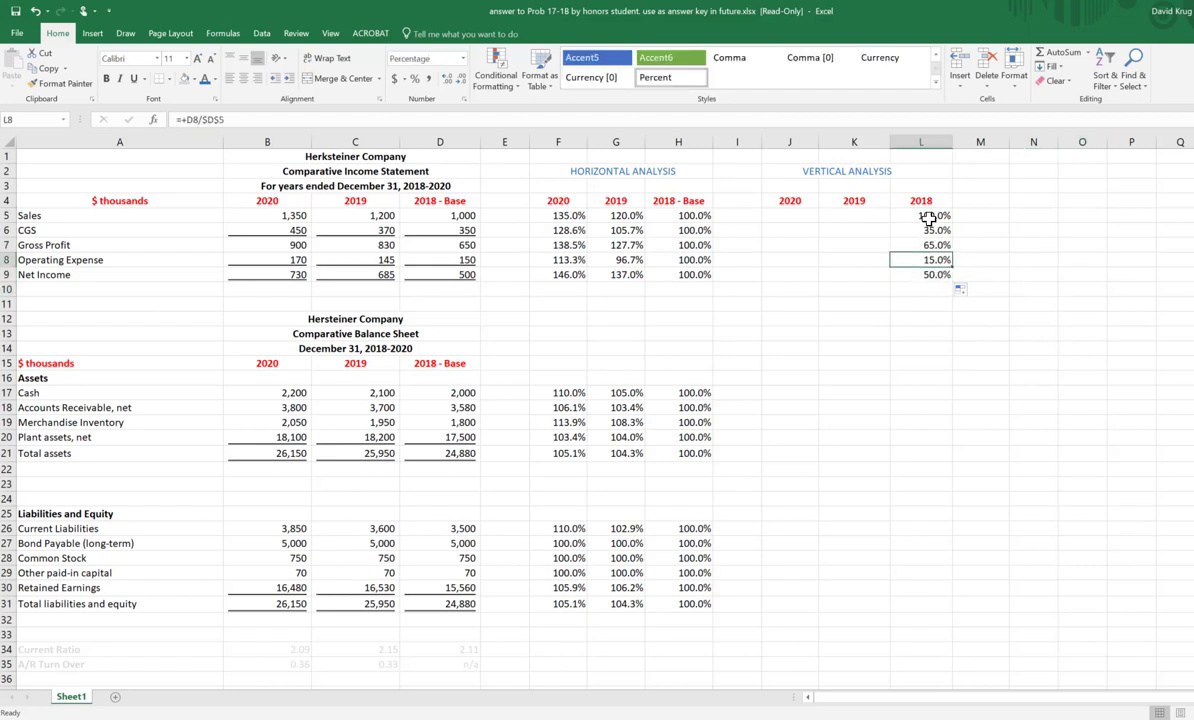
{"action": "left_click_drag", "start_coordinate": [930, 216], "coordinate": [781, 285]}
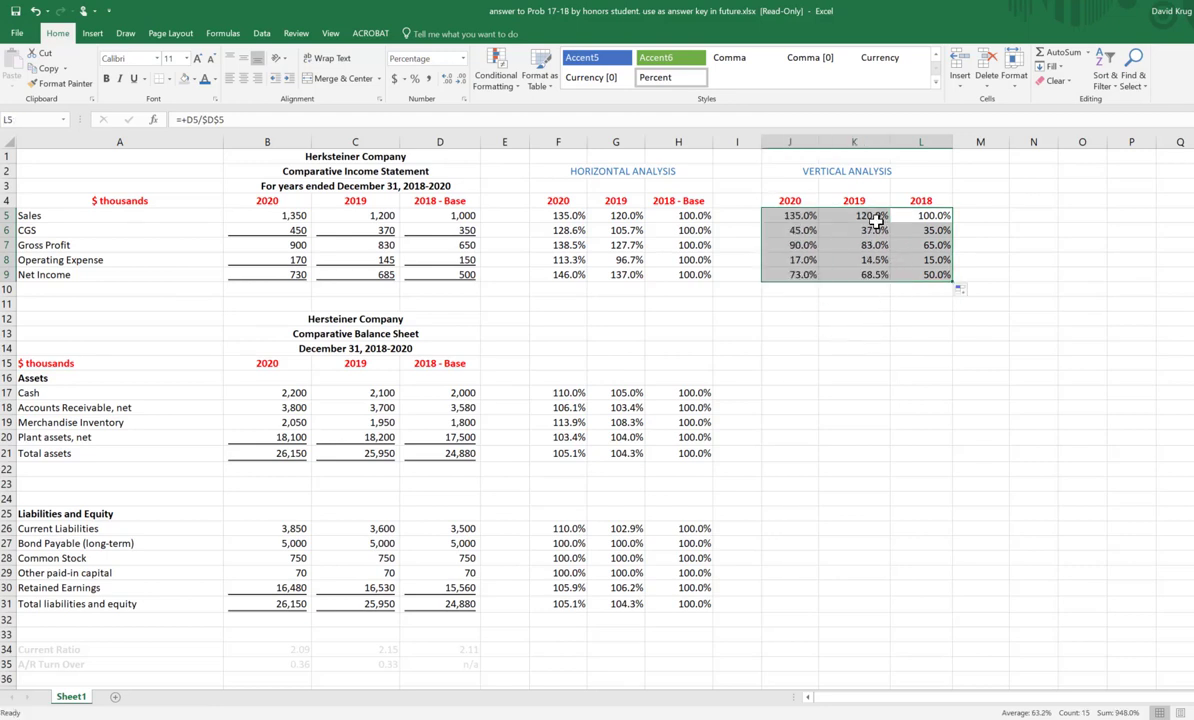
Step: Change the divisor in K5 to 2019 Sales so the formula reads =+C5/$C$5
{"action": "left_click", "coordinate": [828, 214]}
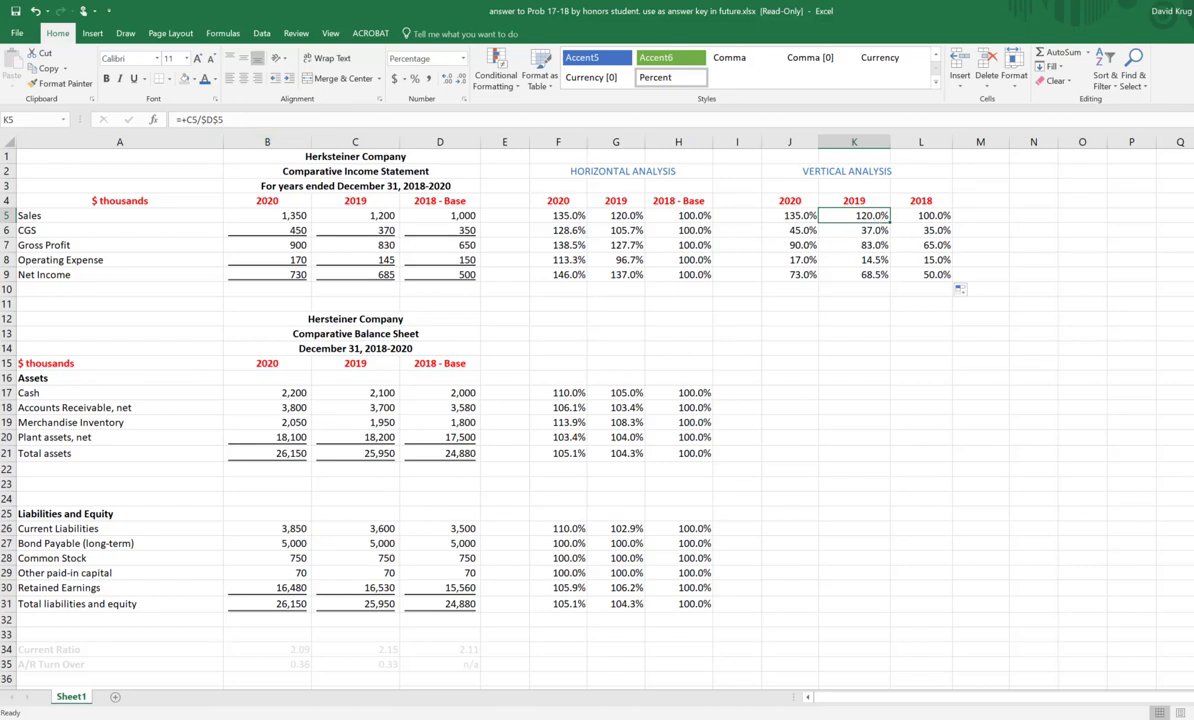
{"action": "key", "text": "F2"}
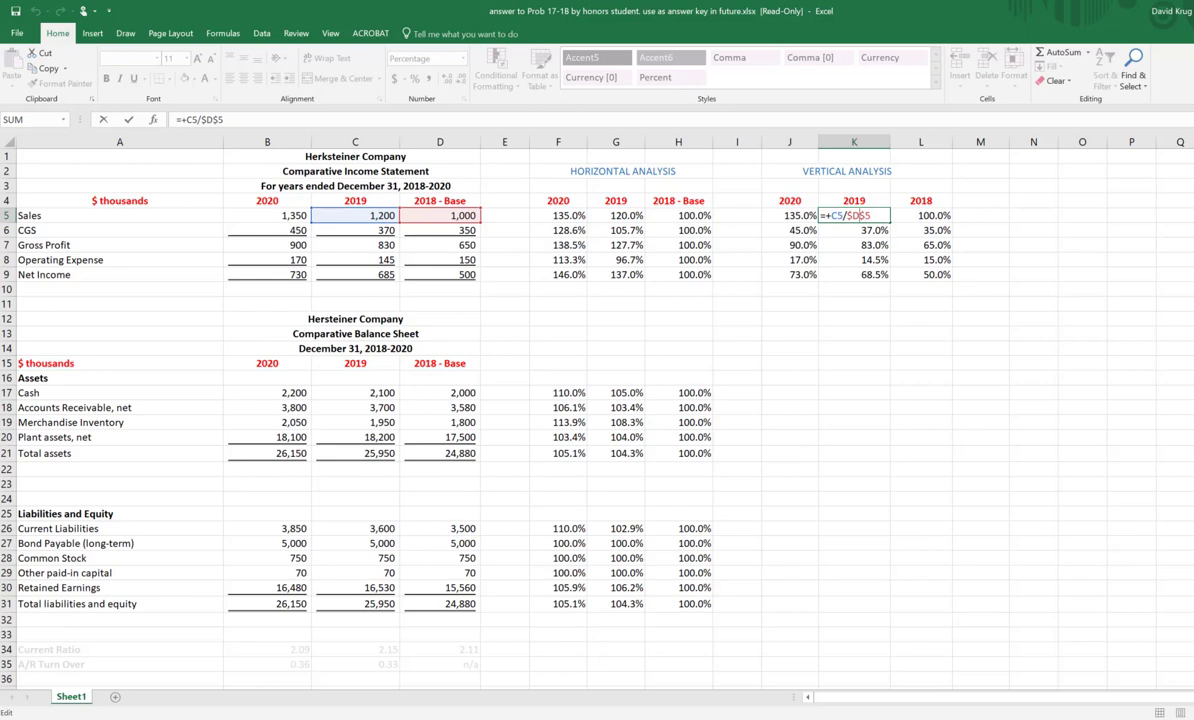
{"action": "key", "text": "BackSpace"}
{"action": "type", "text": "C"}
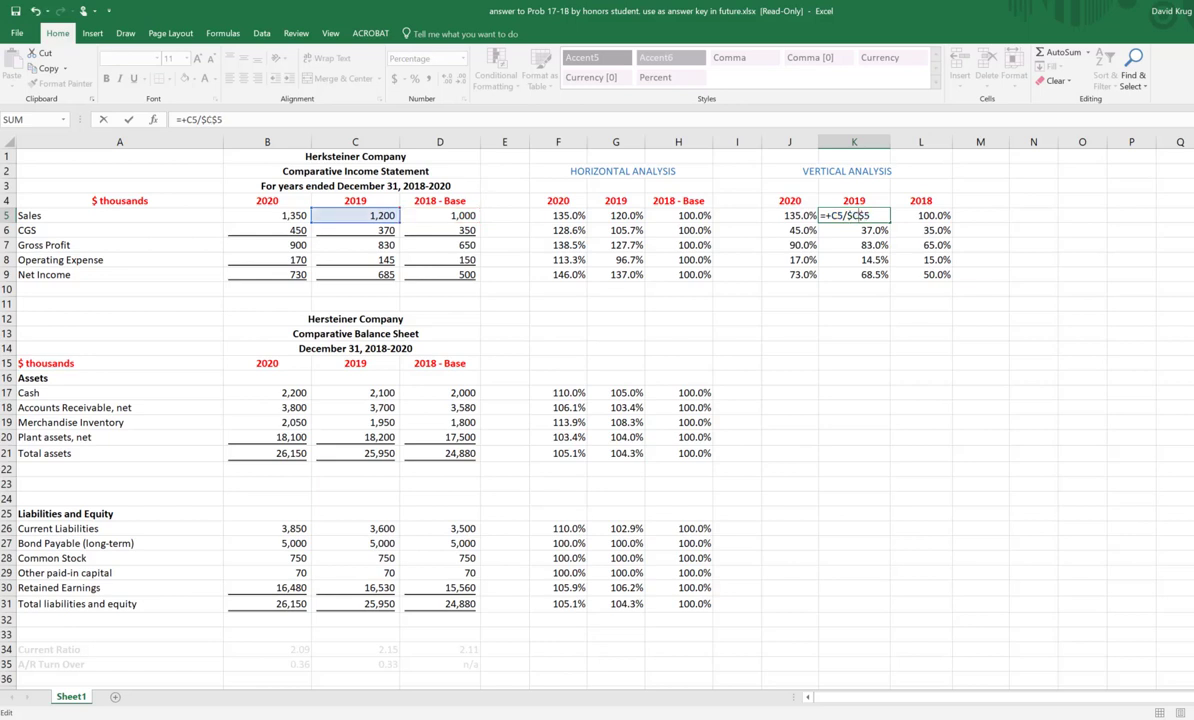
{"action": "key", "text": "Return"}
Step: Change the J5 formula to =+B5/$B$5 and fill J5:K5 down through Net Income in row 9
{"action": "key", "text": "Up"}
{"action": "key", "text": "Left"}
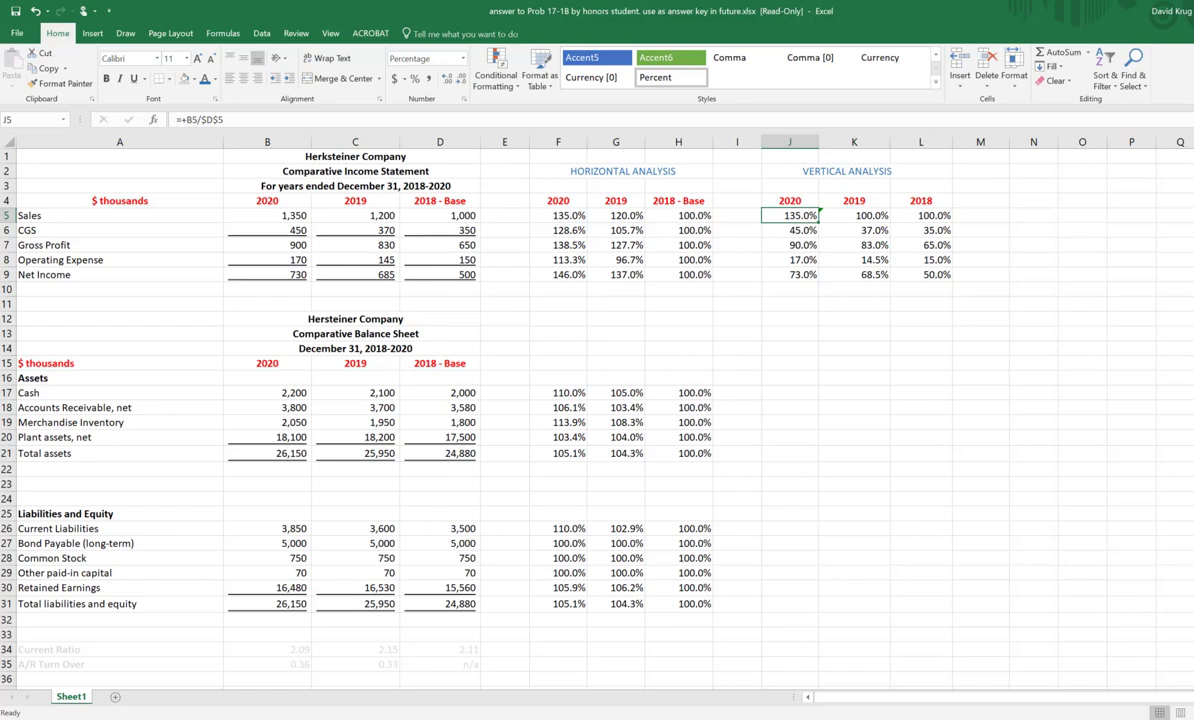
{"action": "key", "text": "F2"}
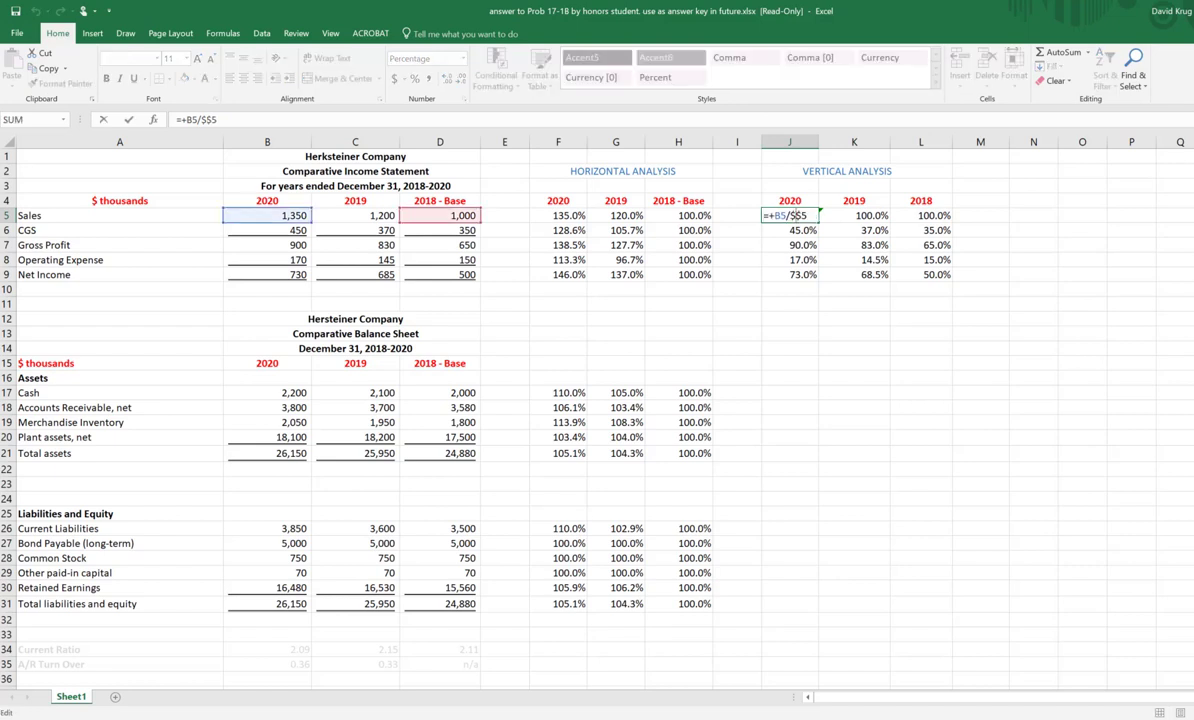
{"action": "key", "text": "BackSpace"}
{"action": "type", "text": "B"}
{"action": "key", "text": "ctrl+Return"}
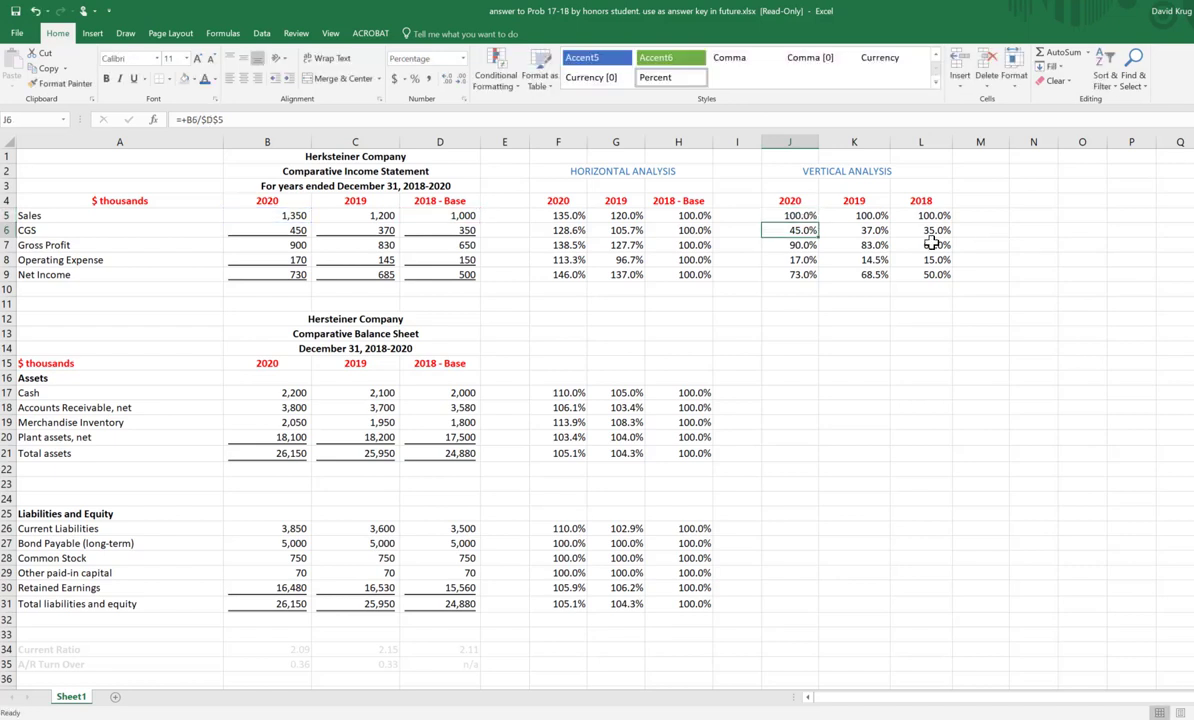
{"action": "left_click_drag", "start_coordinate": [795, 215], "coordinate": [879, 282]}
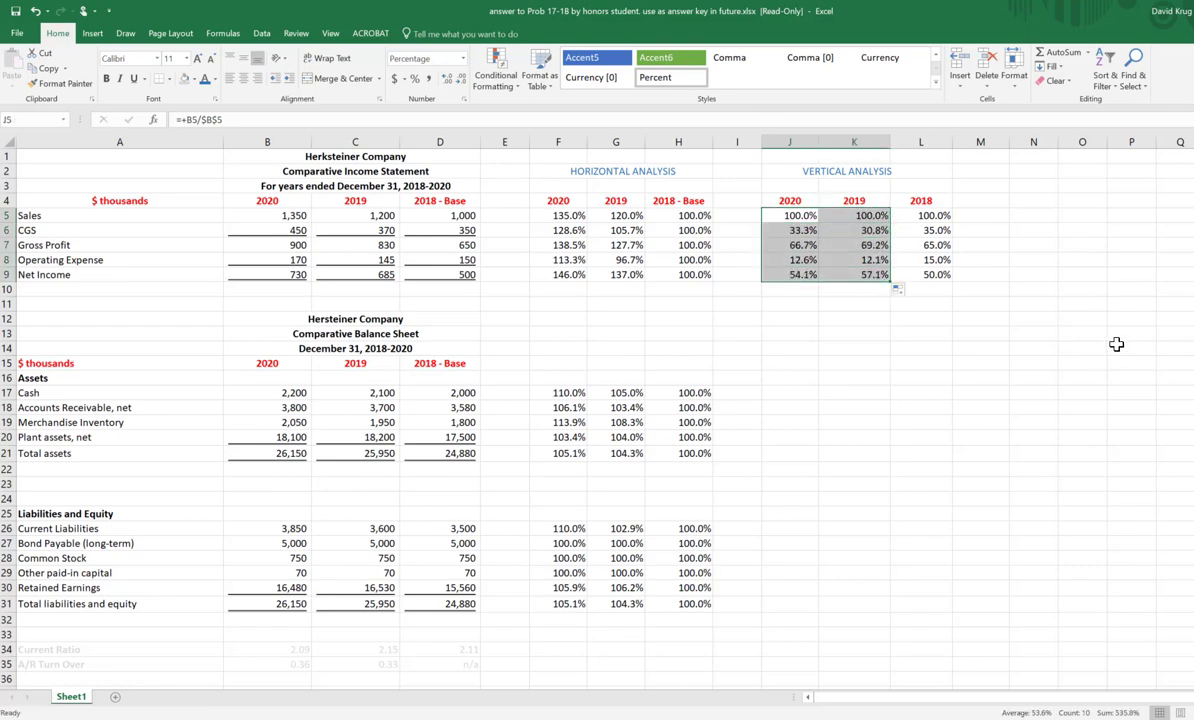
{"action": "left_click", "coordinate": [1112, 320]}
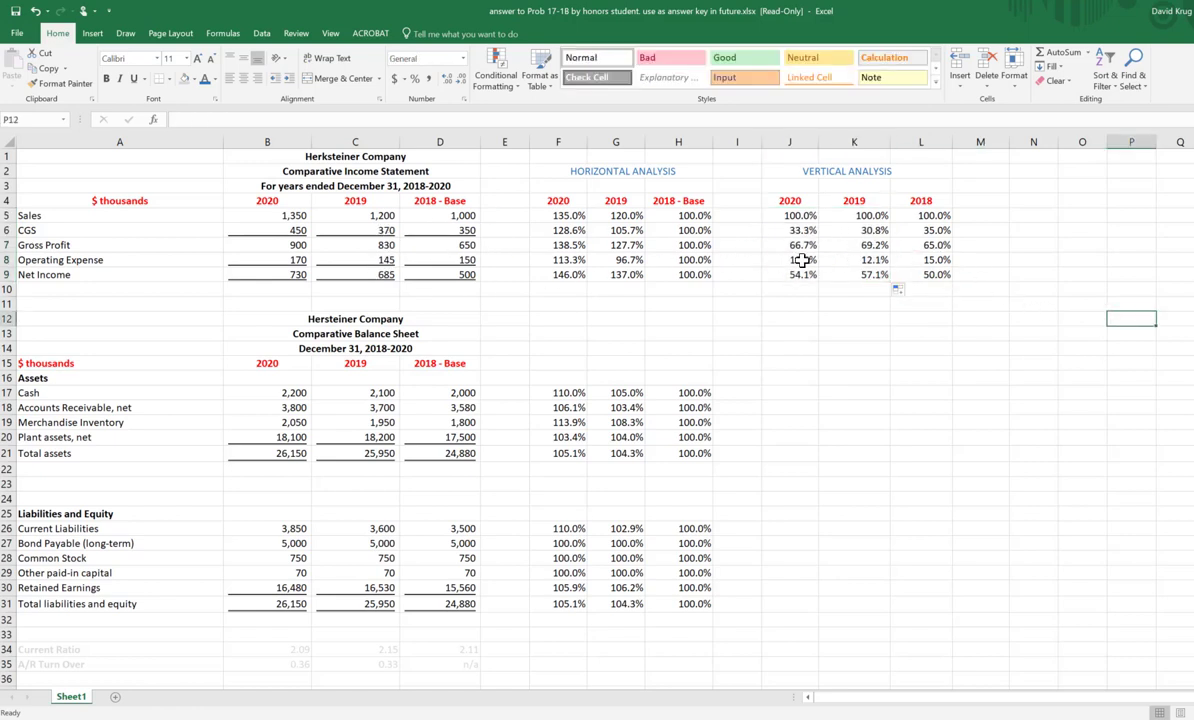
Step: Calculate 370/1200 as a percentage in K15 to check the 2019 CGS vertical percentage
{"action": "left_click", "coordinate": [365, 229]}
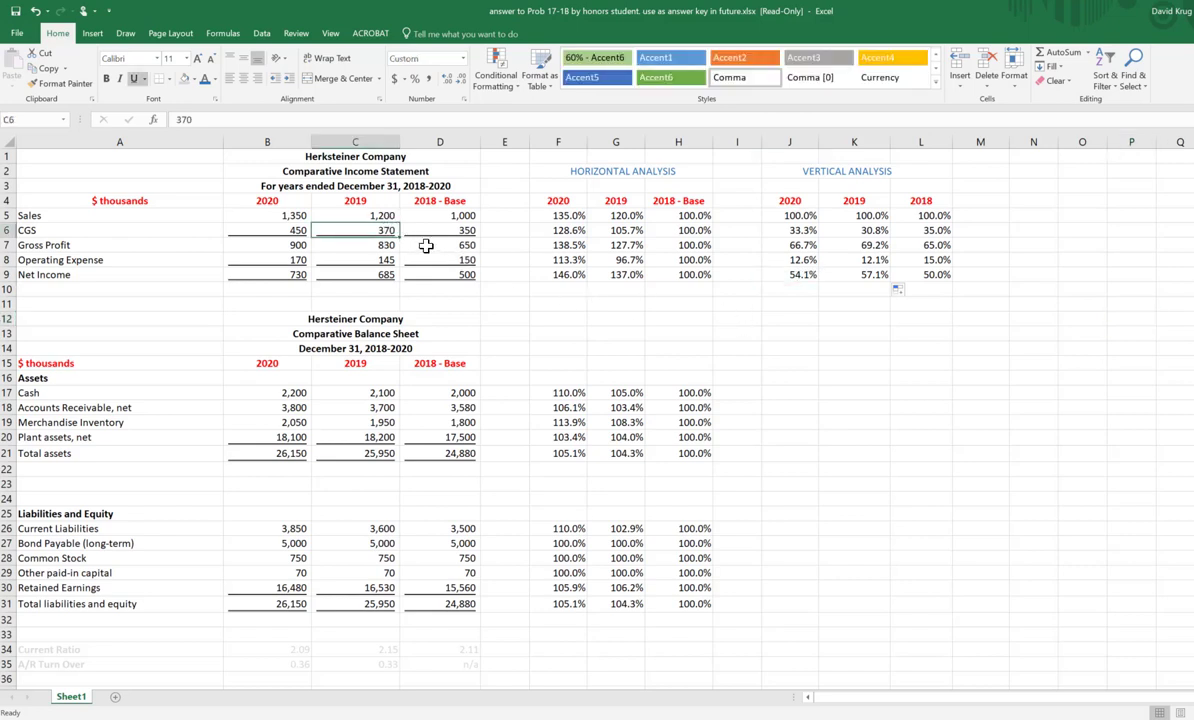
{"action": "left_click", "coordinate": [860, 362]}
{"action": "type", "text": "+37"}
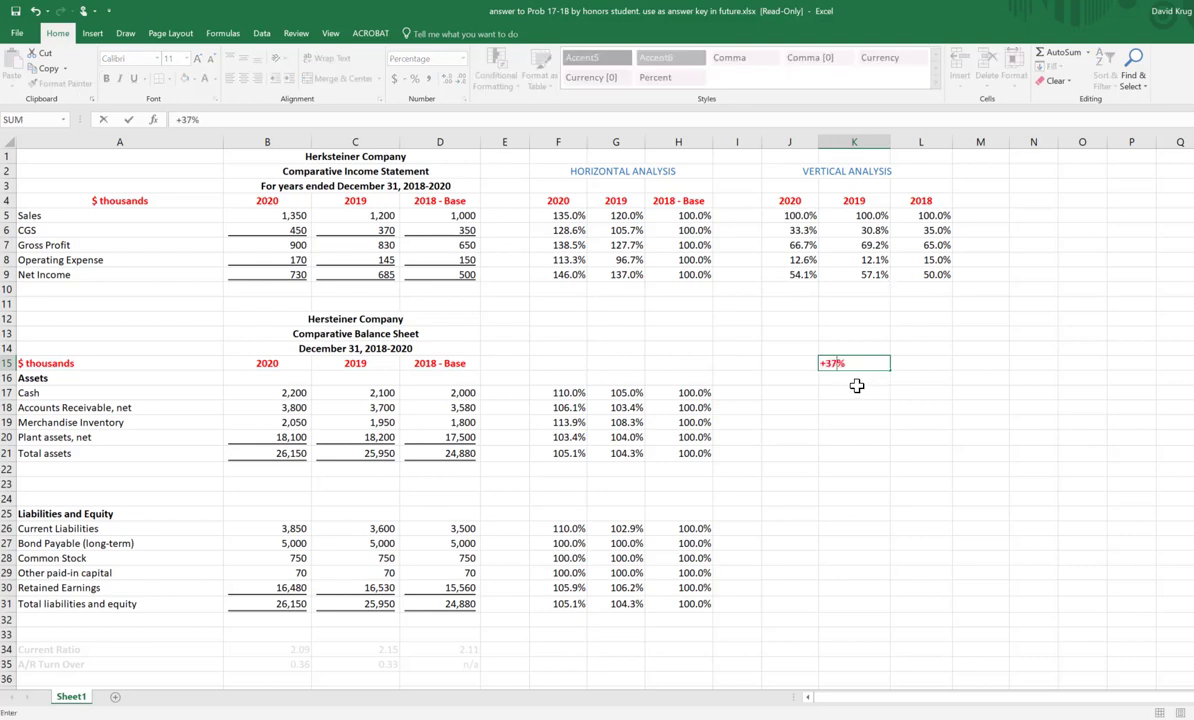
{"action": "type", "text": "0/1200"}
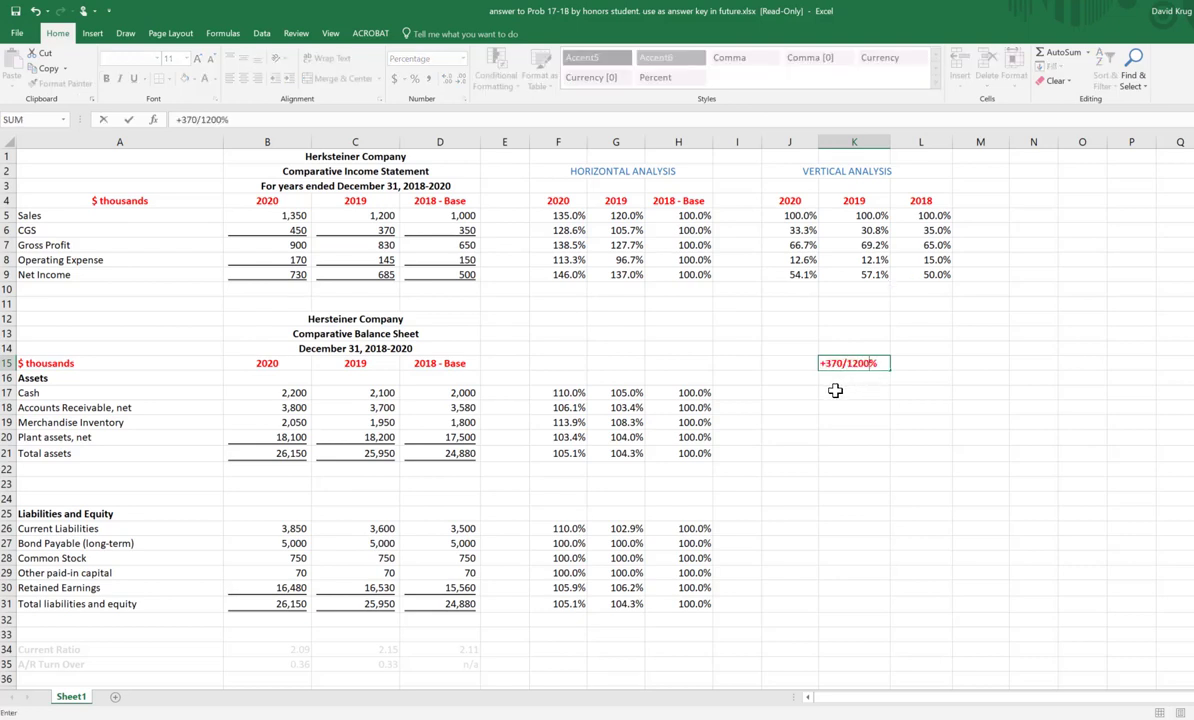
{"action": "key", "text": "ctrl+Return"}
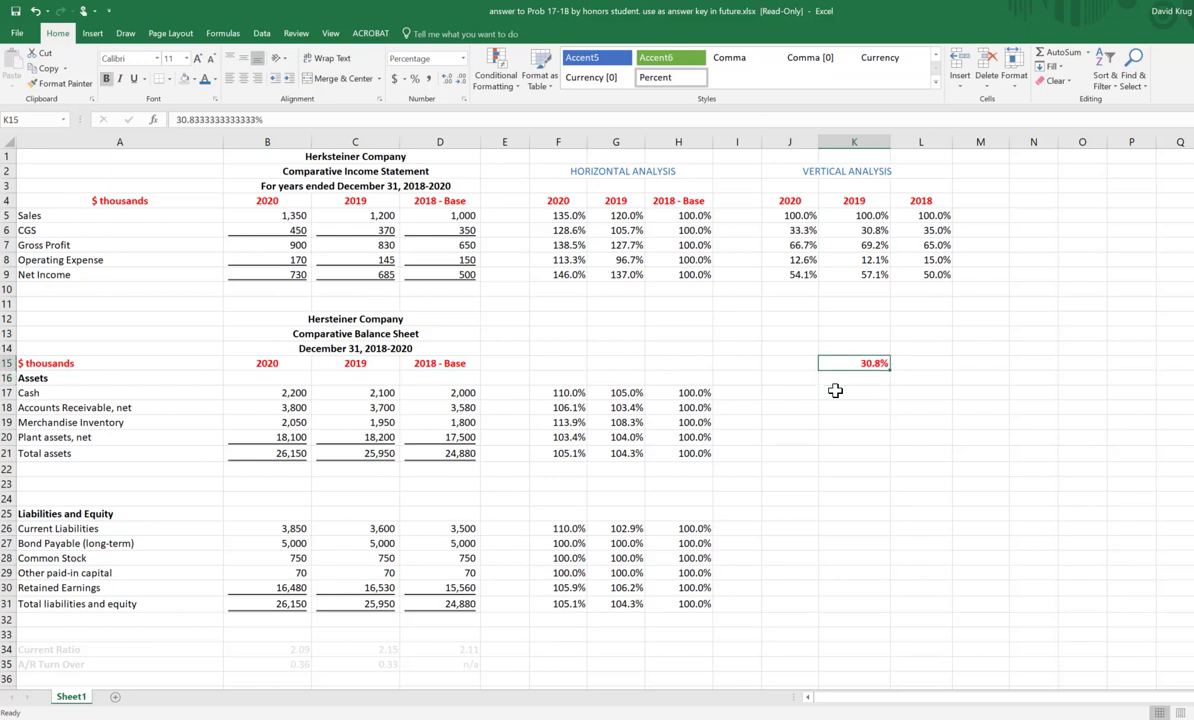
Step: Clear the check calculation from K15
{"action": "key", "text": "Delete"}
{"action": "key", "text": "Up"}
{"action": "key", "text": "Up"}
{"action": "key", "text": "Up"}
{"action": "key", "text": "Up"}
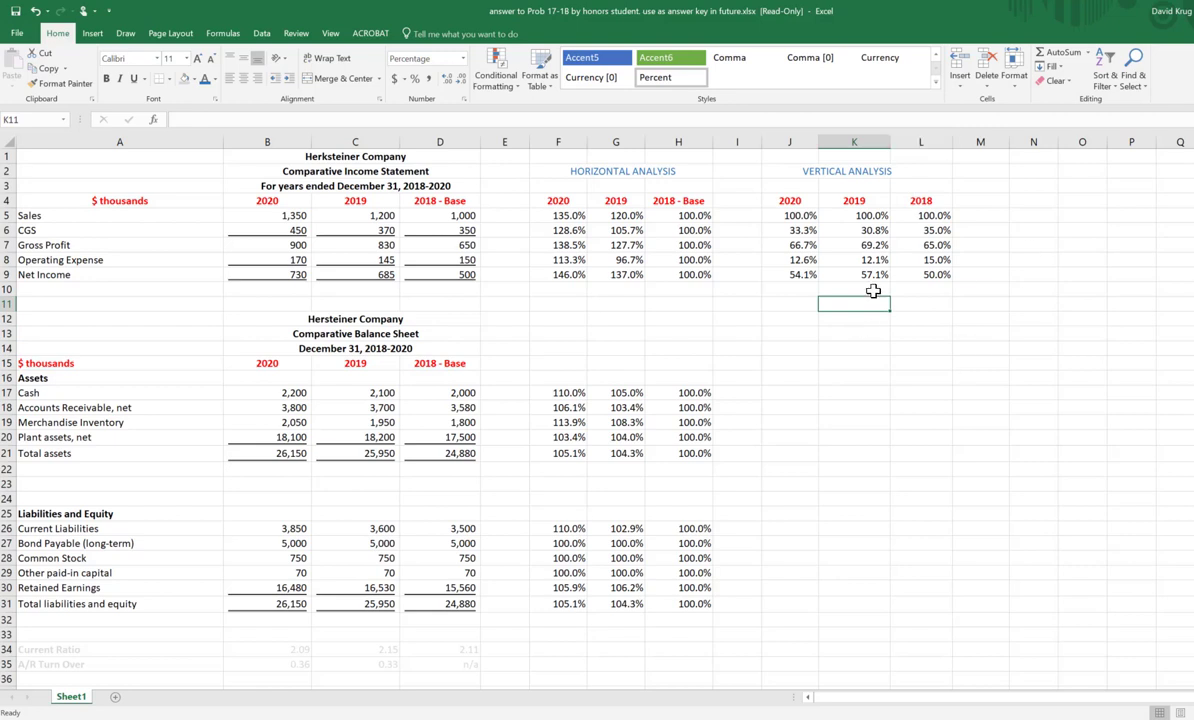
Step: Review the income statement's vertical percentages for 2020, 2019 and 2018, and the balance sheet's Total assets row
{"action": "left_click", "coordinate": [785, 200]}
{"action": "left_click_drag", "start_coordinate": [787, 329], "coordinate": [781, 355]}
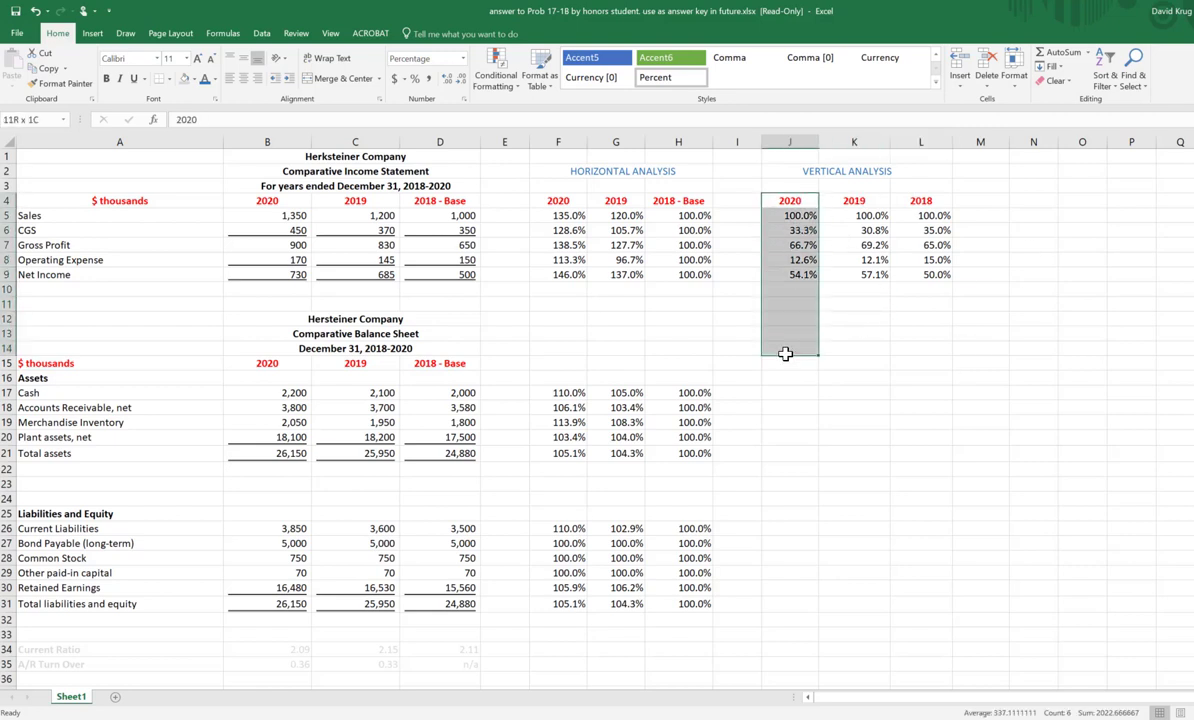
{"action": "left_click", "coordinate": [858, 200]}
{"action": "left_click_drag", "start_coordinate": [858, 200], "coordinate": [856, 275]}
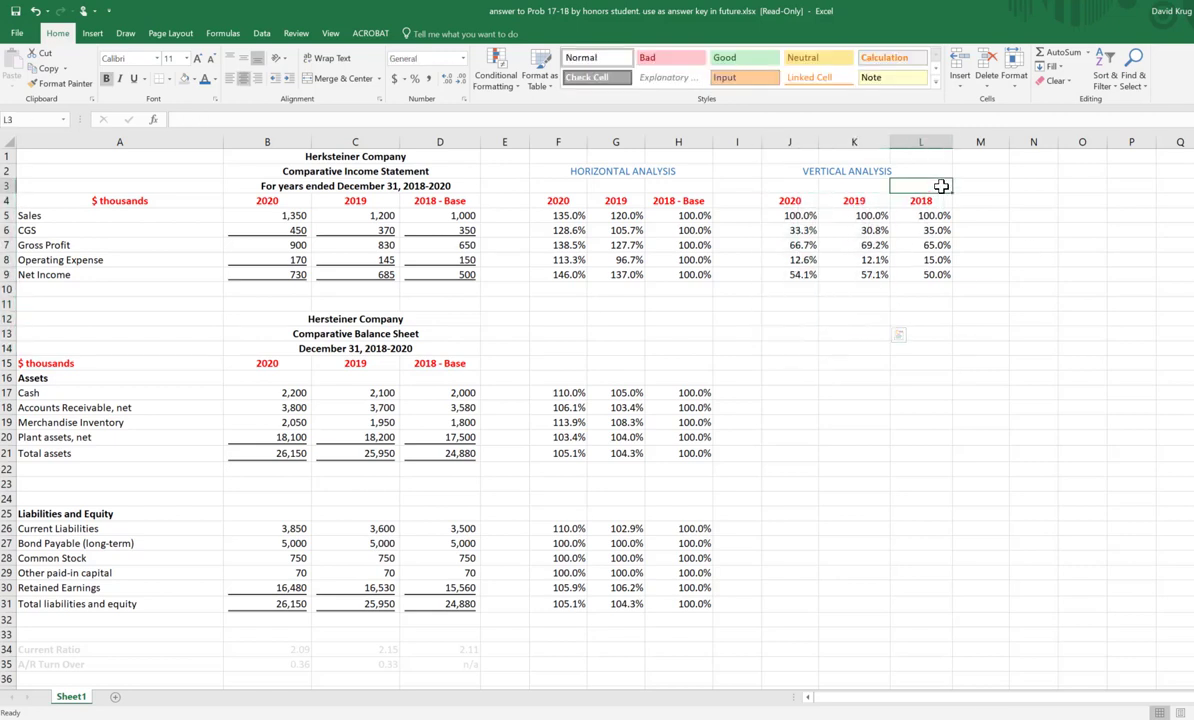
{"action": "left_click_drag", "start_coordinate": [936, 182], "coordinate": [930, 312]}
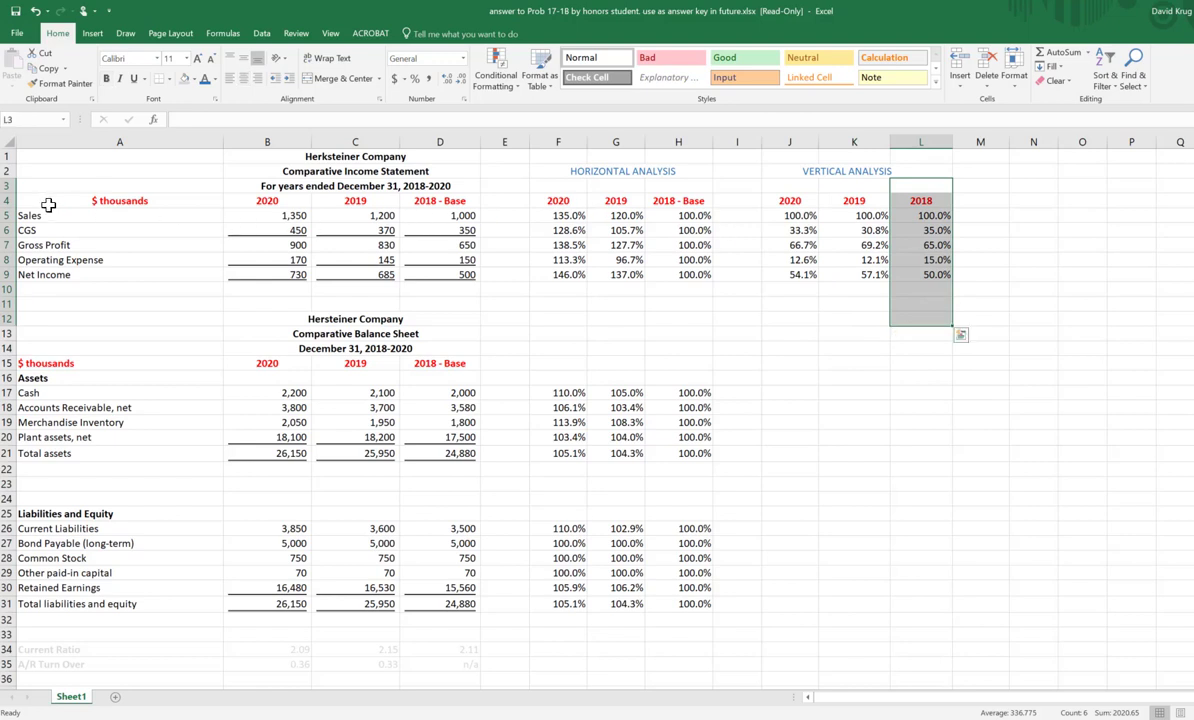
{"action": "left_click", "coordinate": [48, 216]}
{"action": "left_click", "coordinate": [981, 405]}
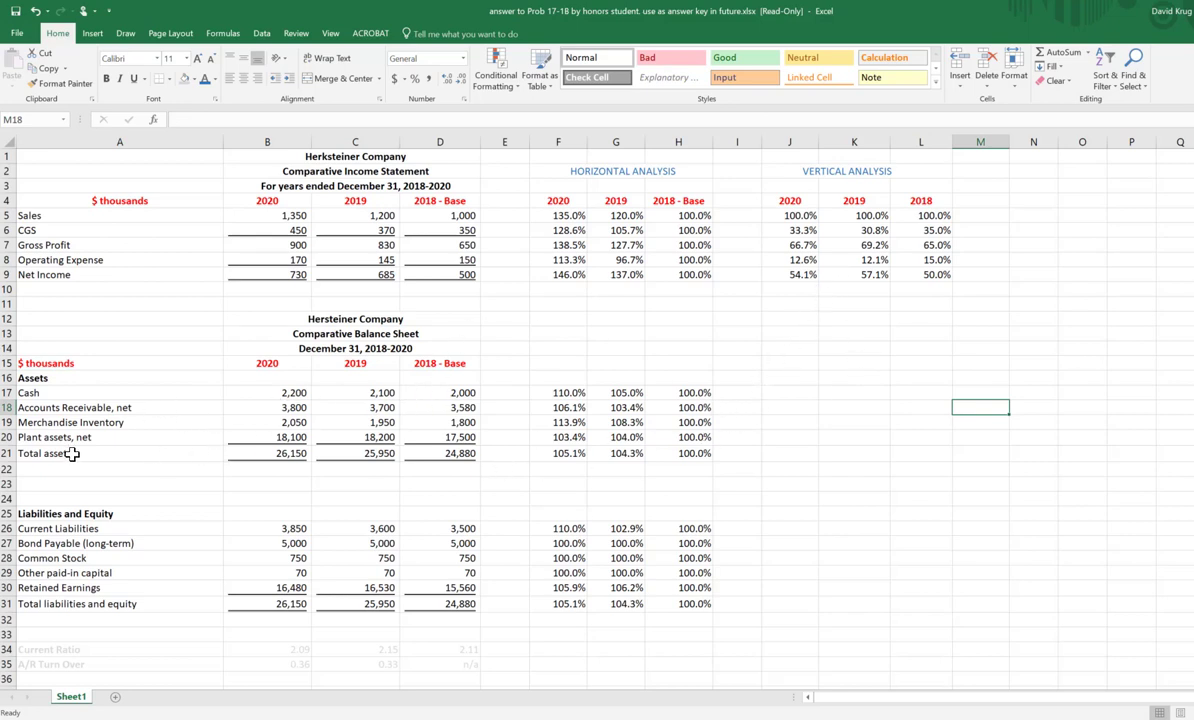
{"action": "left_click_drag", "start_coordinate": [70, 454], "coordinate": [455, 451]}
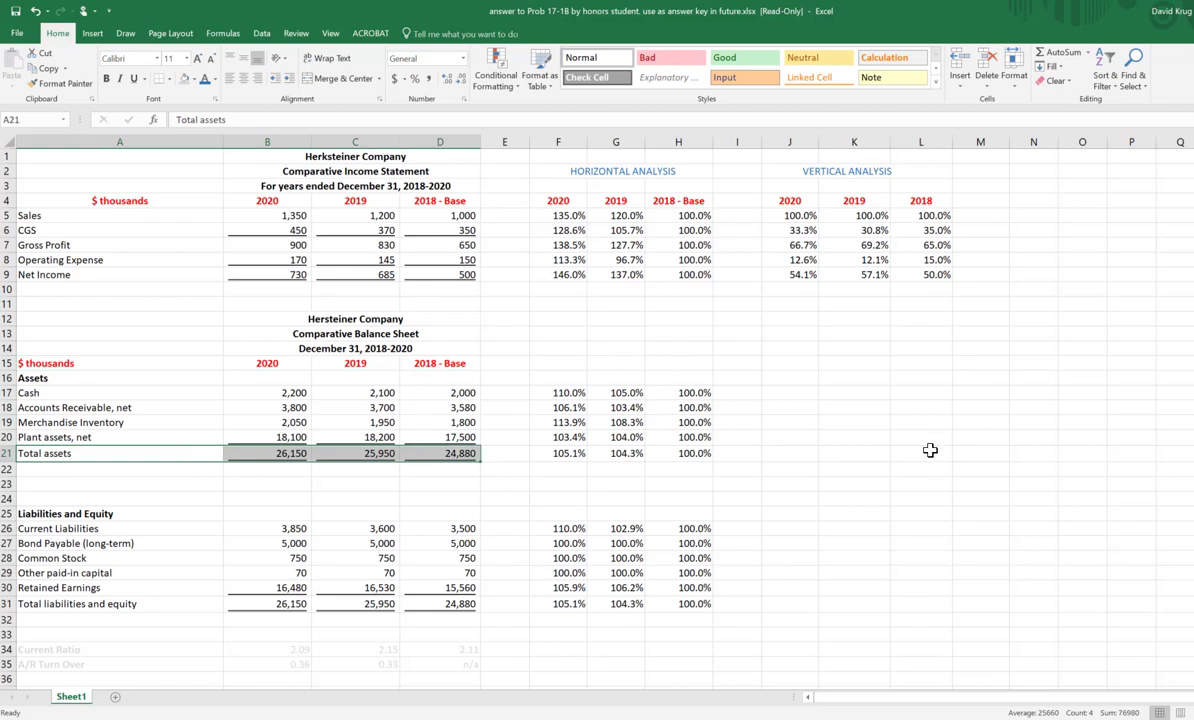
Step: Copy the 2020, 2019 and 2018 headings from J4:L4 to J15:L15 beside the balance sheet
{"action": "left_click_drag", "start_coordinate": [786, 200], "coordinate": [914, 200]}
{"action": "right_click", "coordinate": [914, 200]}
{"action": "left_click", "coordinate": [885, 215]}
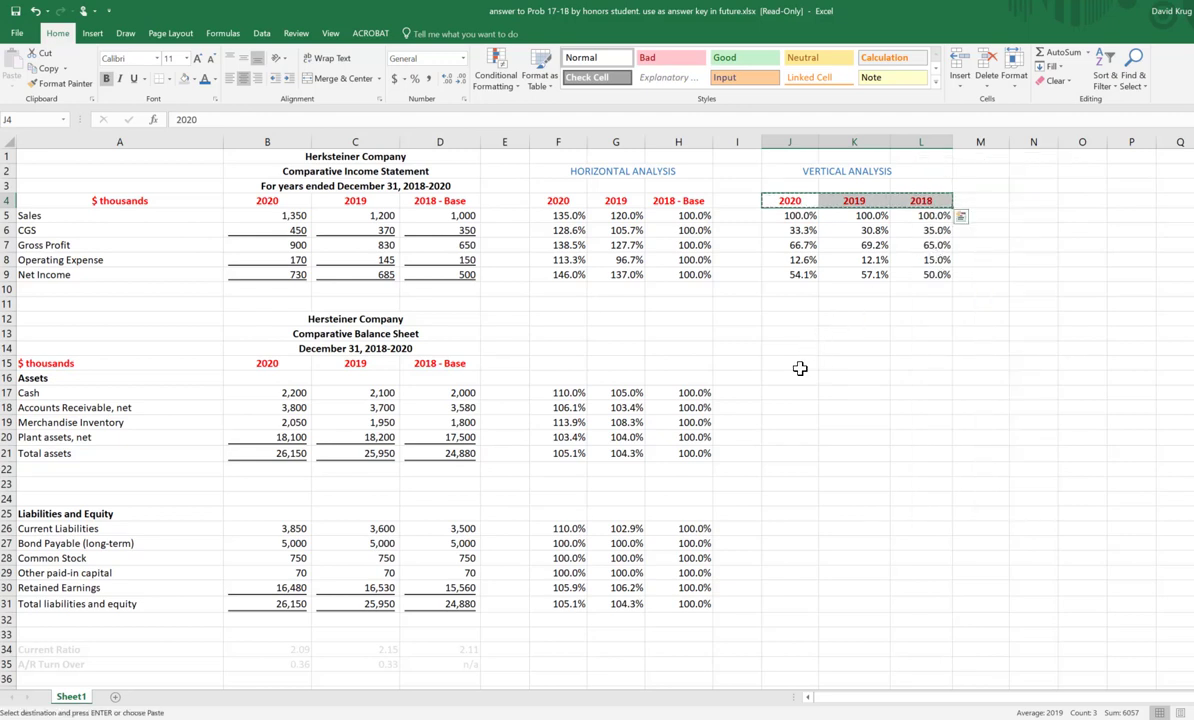
{"action": "left_click", "coordinate": [796, 363]}
{"action": "right_click", "coordinate": [797, 364]}
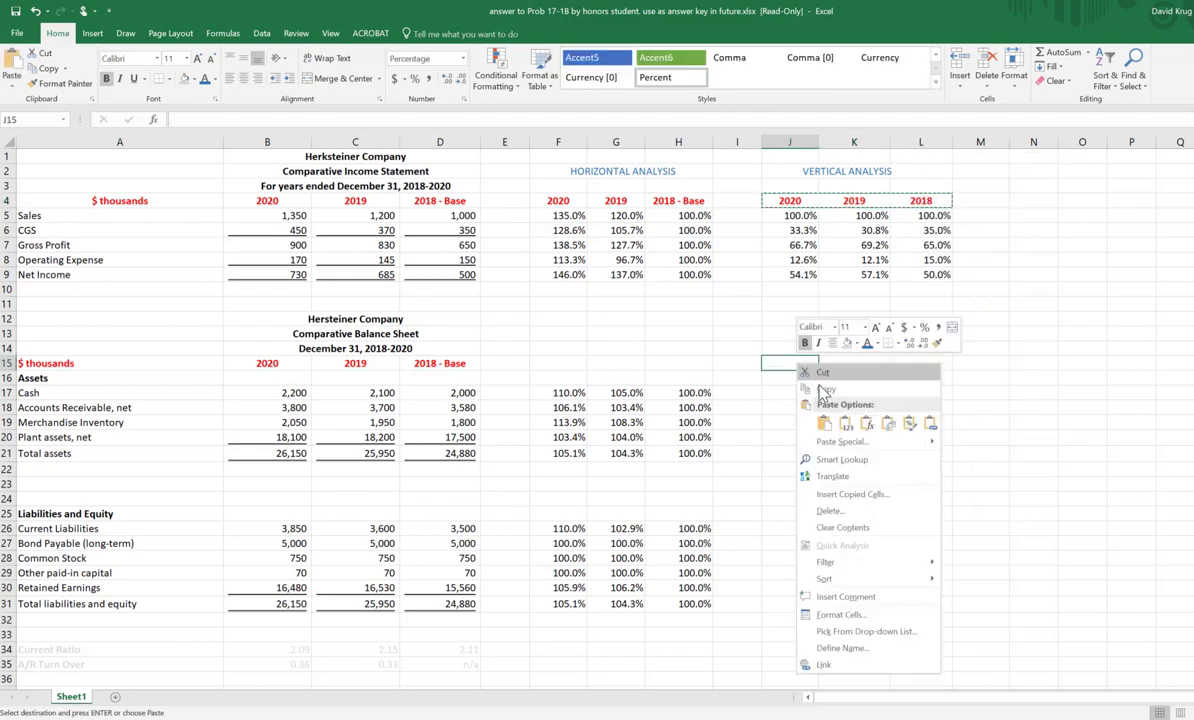
{"action": "left_click", "coordinate": [826, 425]}
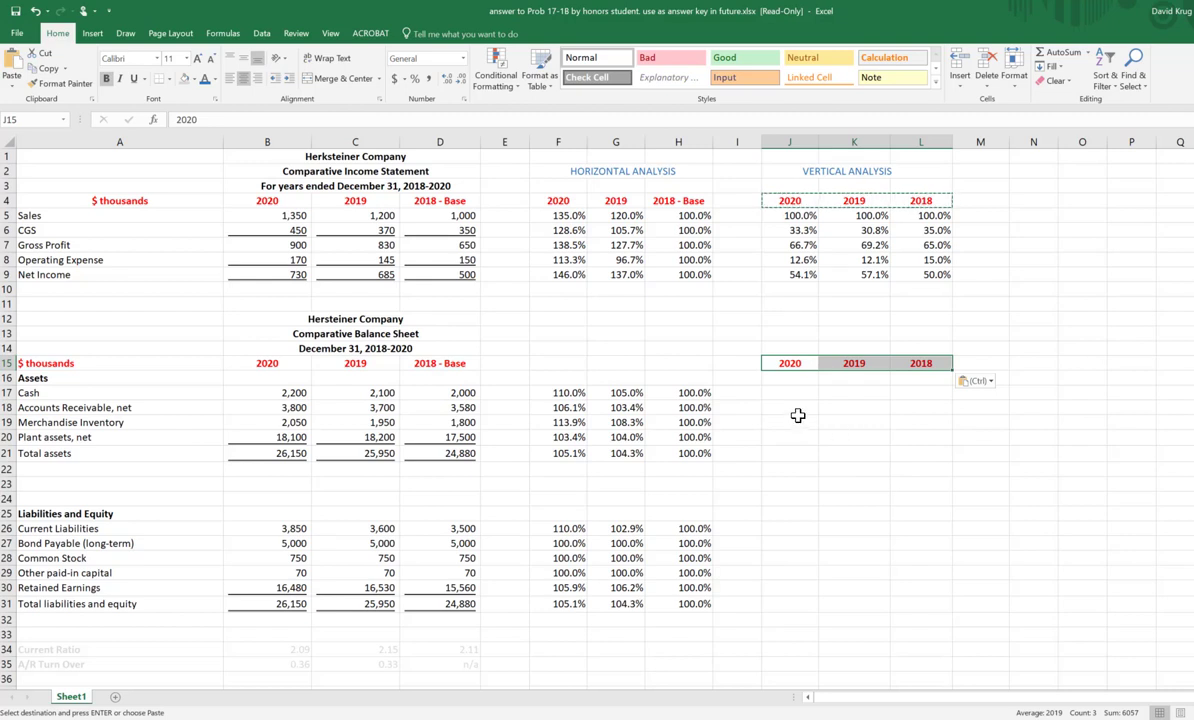
{"action": "left_click", "coordinate": [912, 392]}
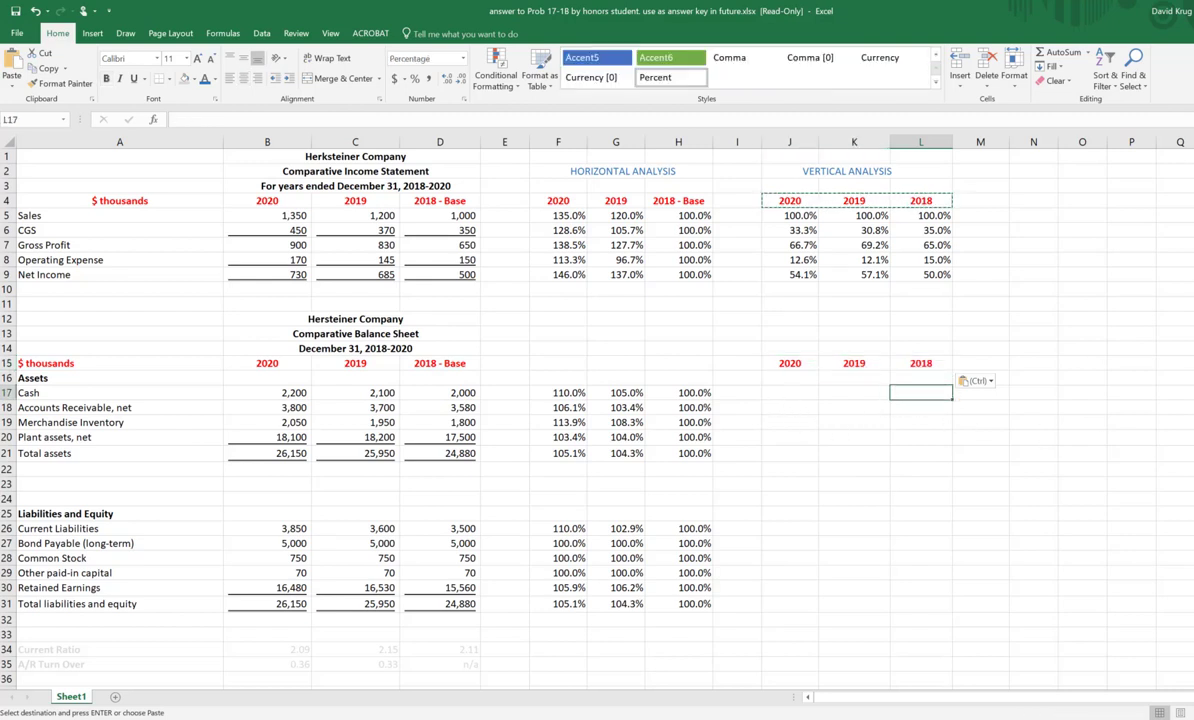
{"action": "type", "text": "+"}
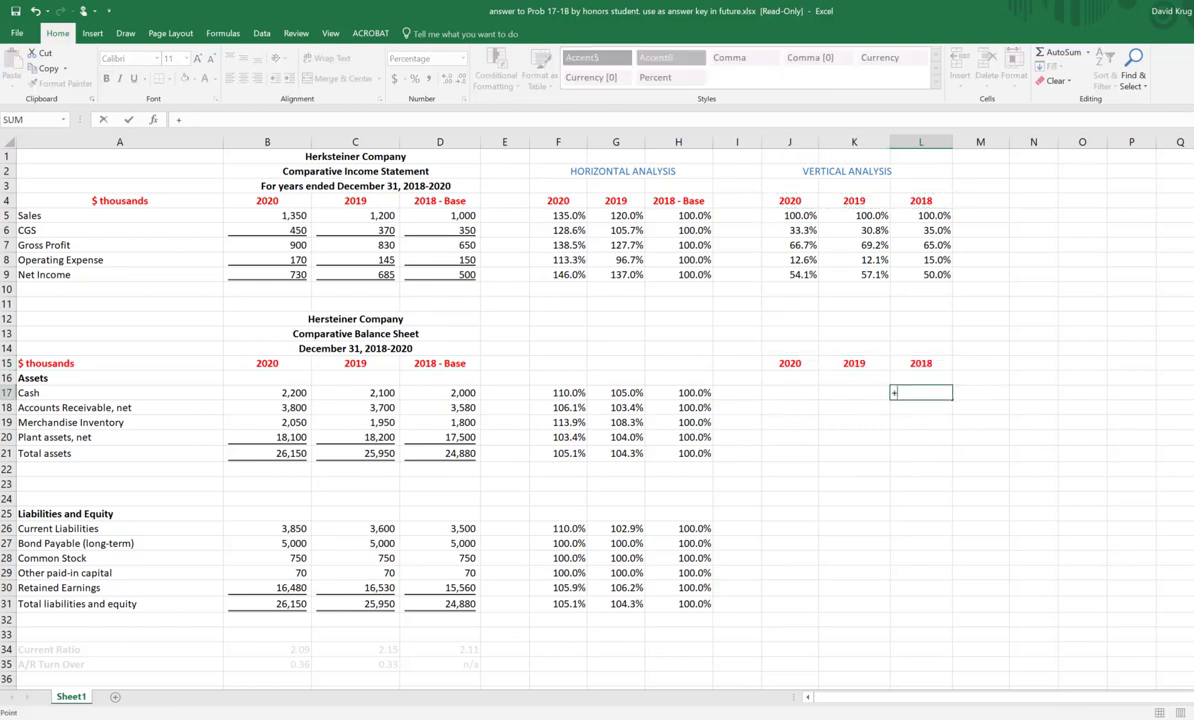
{"action": "key", "text": "Left"}
{"action": "key", "text": "Left"}
{"action": "key", "text": "Left"}
{"action": "key", "text": "Left"}
{"action": "key", "text": "Left"}
{"action": "key", "text": "Left"}
{"action": "key", "text": "Left"}
{"action": "key", "text": "Left"}
{"action": "key", "text": "Left"}
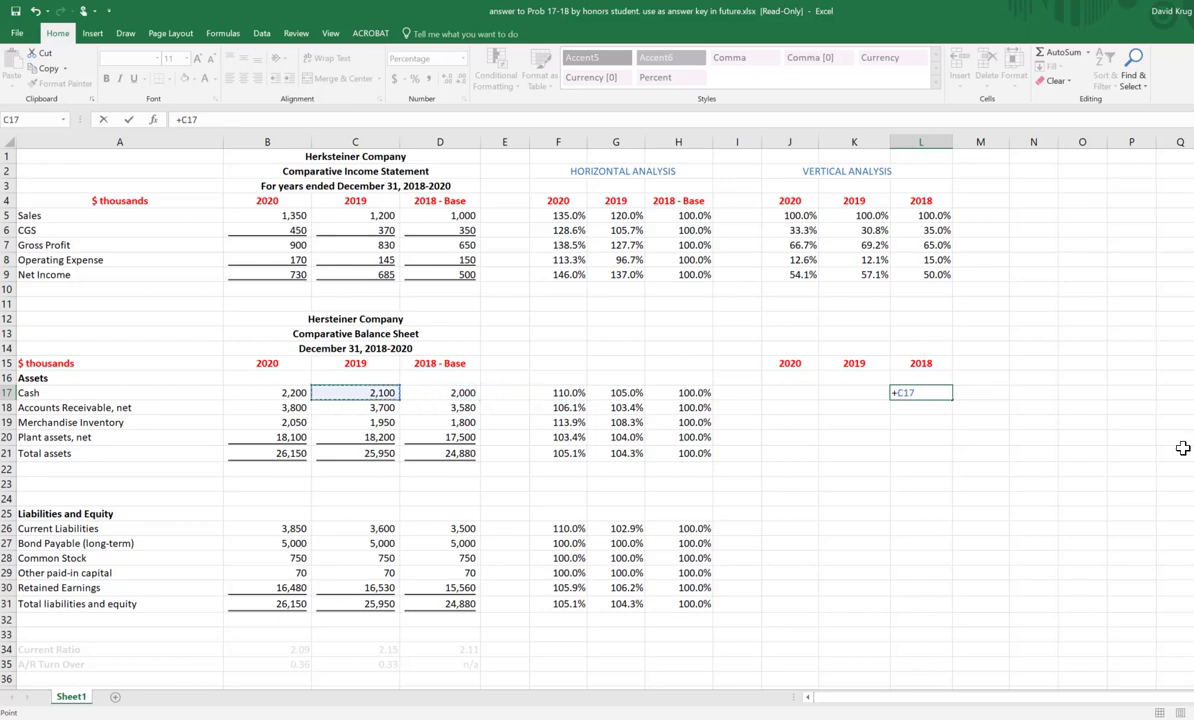
{"action": "key", "text": "F2"}
{"action": "type", "text": "/"}
{"action": "key", "text": "Escape"}
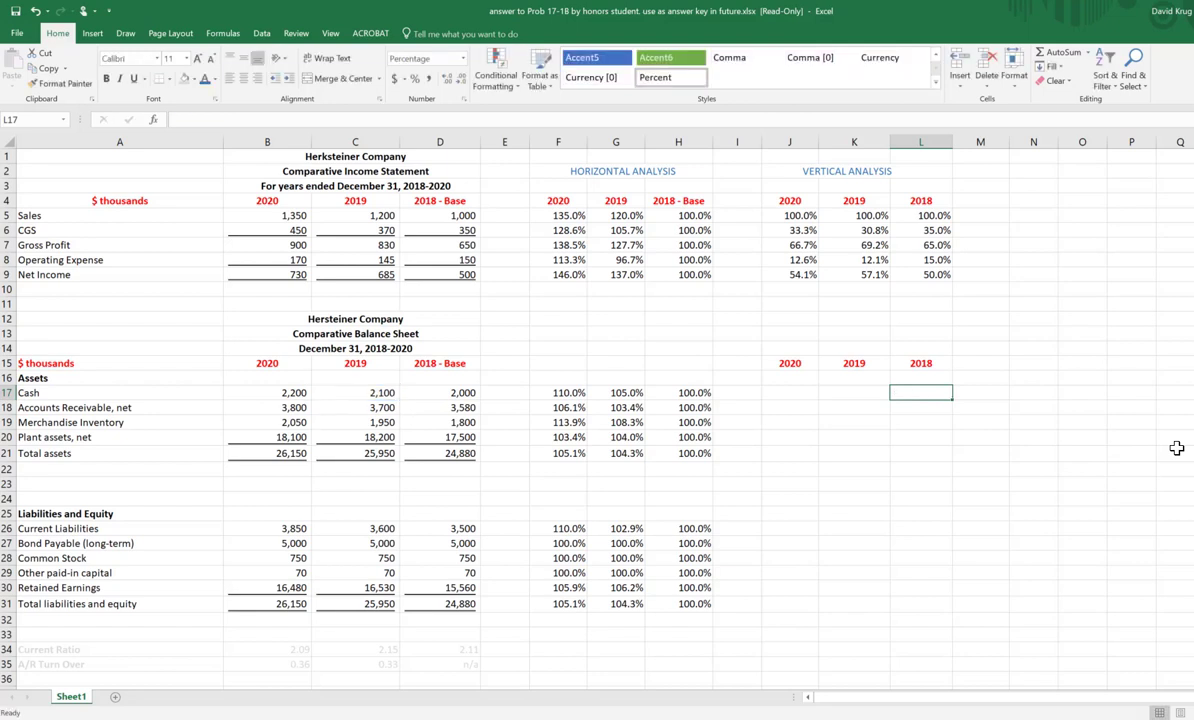
Step: Enter the 2018 Cash vertical percentage in L17 as +D17/$D$21, with Total assets as an absolute divisor
{"action": "type", "text": "+"}
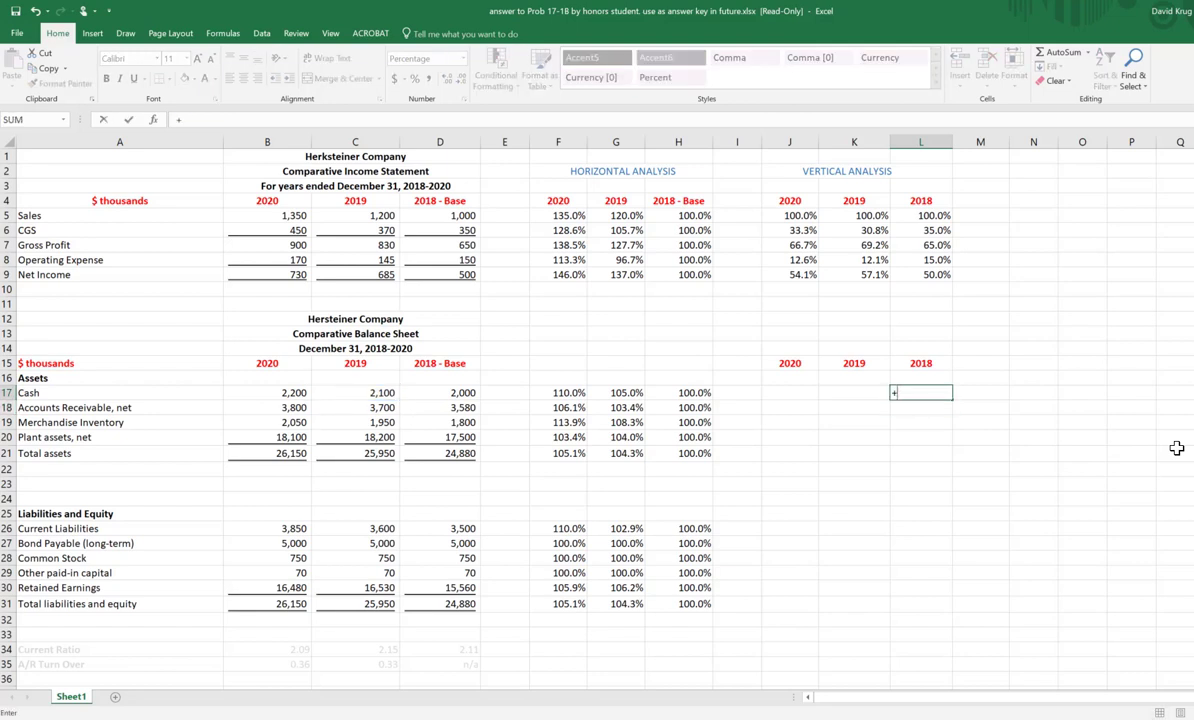
{"action": "key", "text": "Left"}
{"action": "key", "text": "Left"}
{"action": "key", "text": "Left"}
{"action": "key", "text": "Left"}
{"action": "key", "text": "Left"}
{"action": "key", "text": "Left"}
{"action": "key", "text": "Left"}
{"action": "key", "text": "Left"}
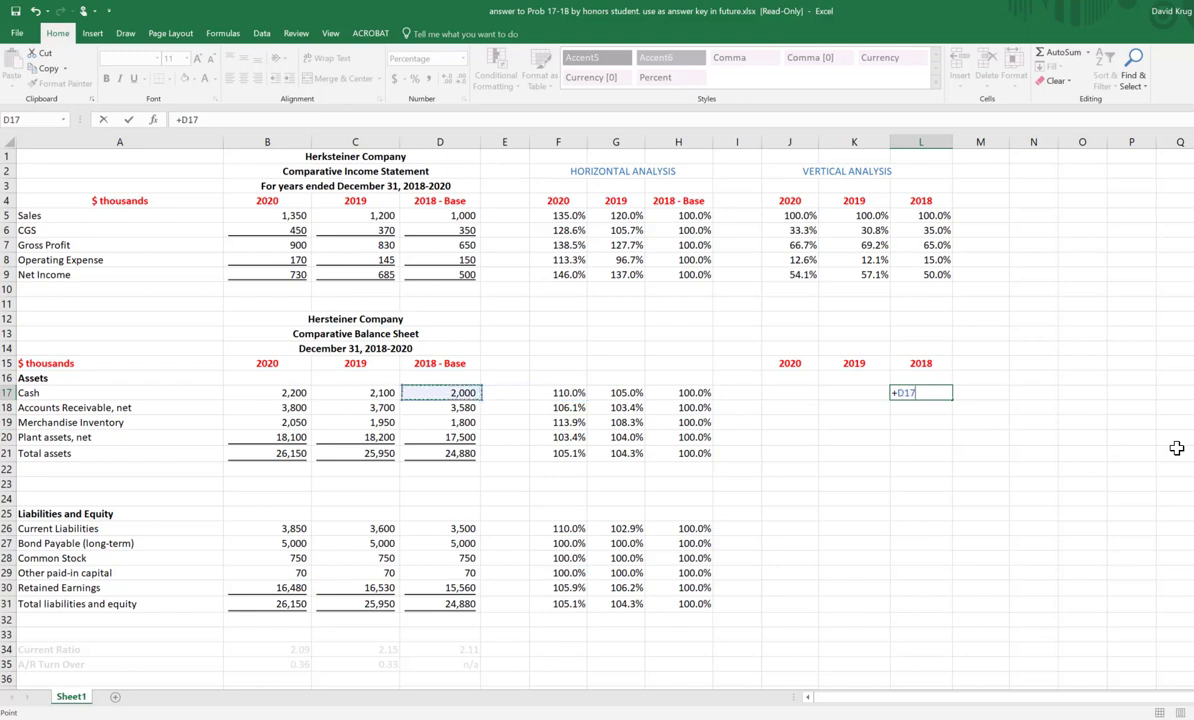
{"action": "type", "text": "/"}
{"action": "key", "text": "Left"}
{"action": "key", "text": "Left"}
{"action": "key", "text": "Left"}
{"action": "key", "text": "Left"}
{"action": "key", "text": "Left"}
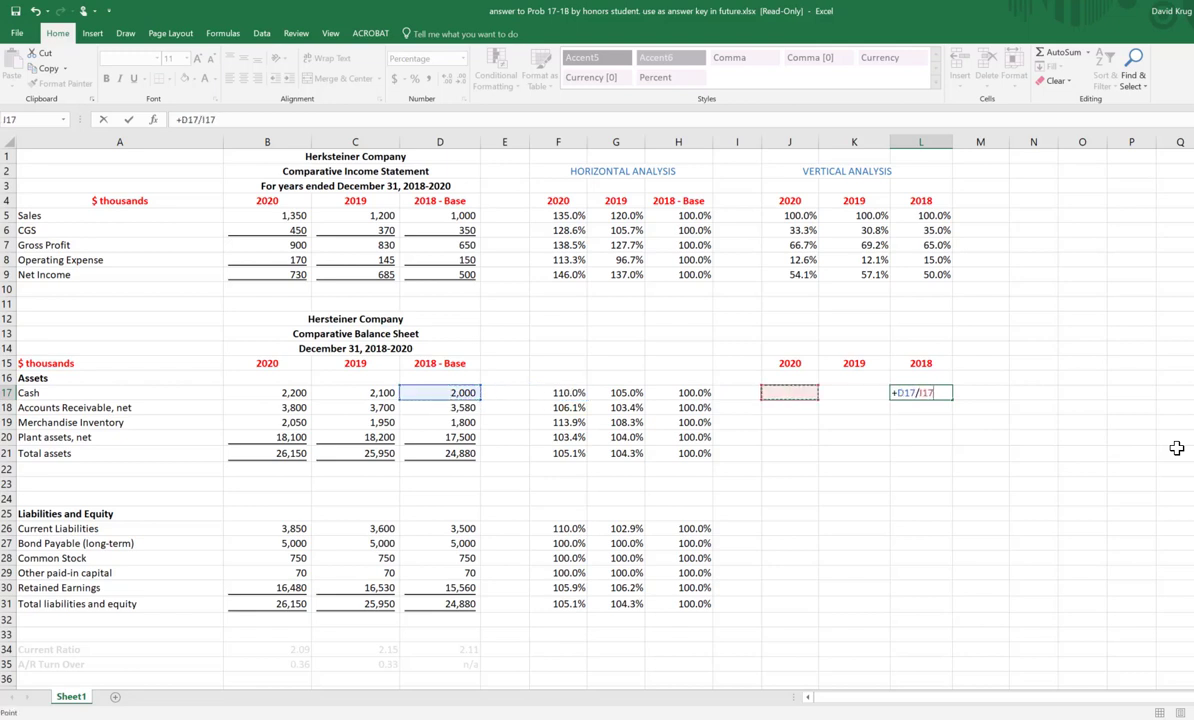
{"action": "key", "text": "Down"}
{"action": "key", "text": "Down"}
{"action": "key", "text": "Down"}
{"action": "key", "text": "Left"}
{"action": "key", "text": "Left"}
{"action": "key", "text": "Left"}
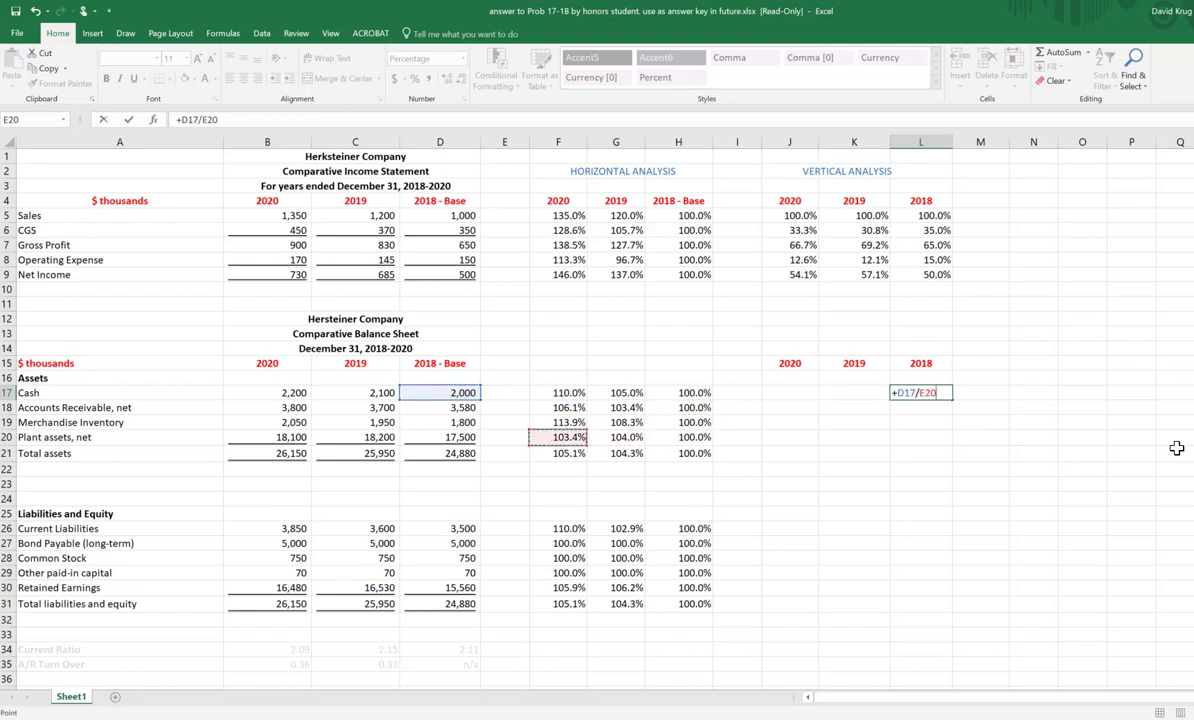
{"action": "key", "text": "Down"}
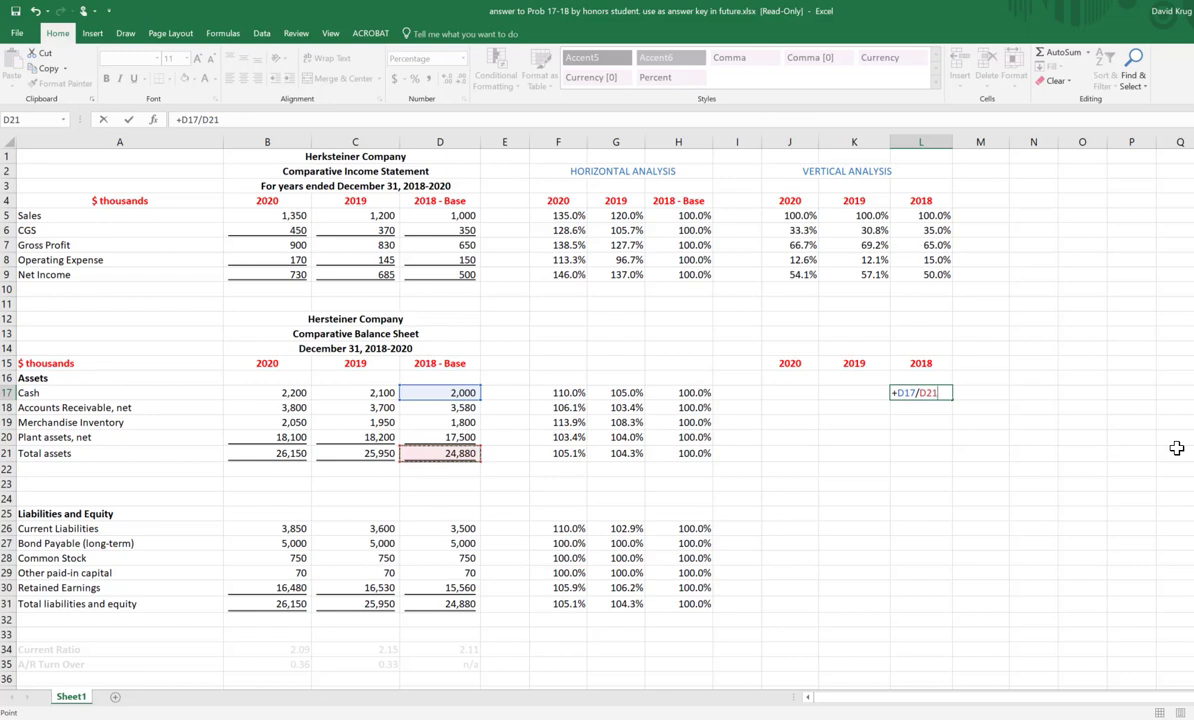
{"action": "key", "text": "F4"}
{"action": "key", "text": "Return"}
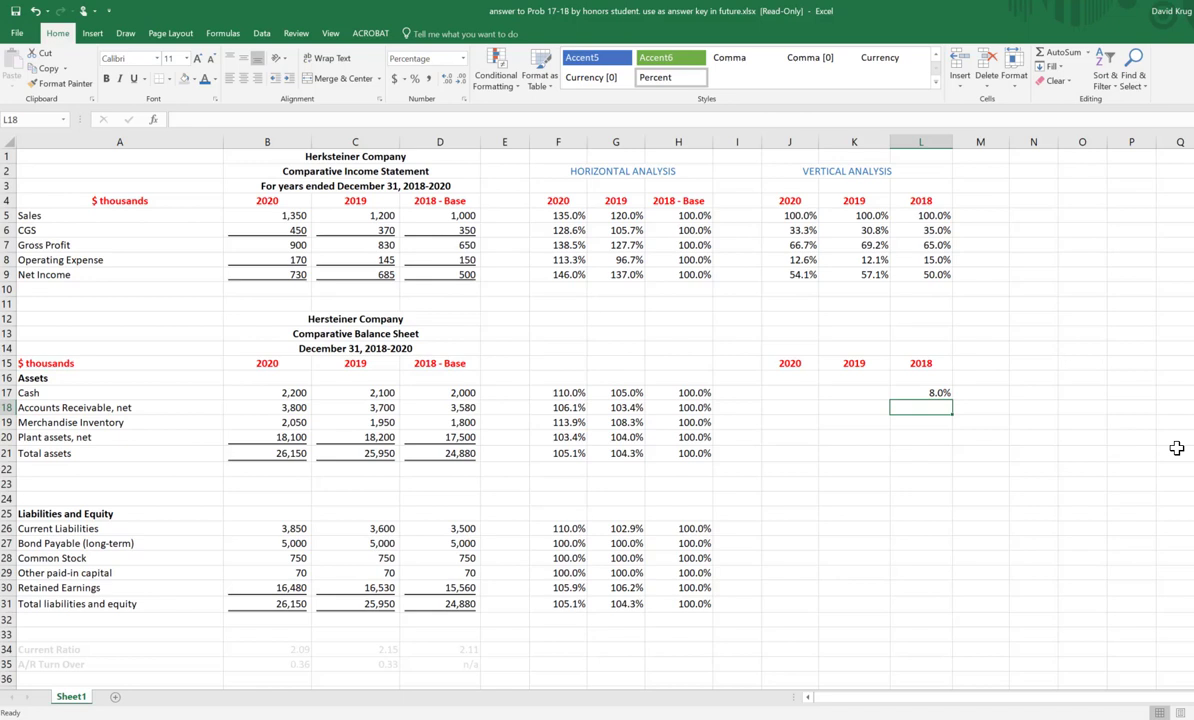
Step: Enter the 2019 Cash vertical percentage in K17 as +C17/$C$21, dividing by 2019 Total assets
{"action": "key", "text": "Up"}
{"action": "key", "text": "Left"}
{"action": "type", "text": "+"}
{"action": "key", "text": "Left"}
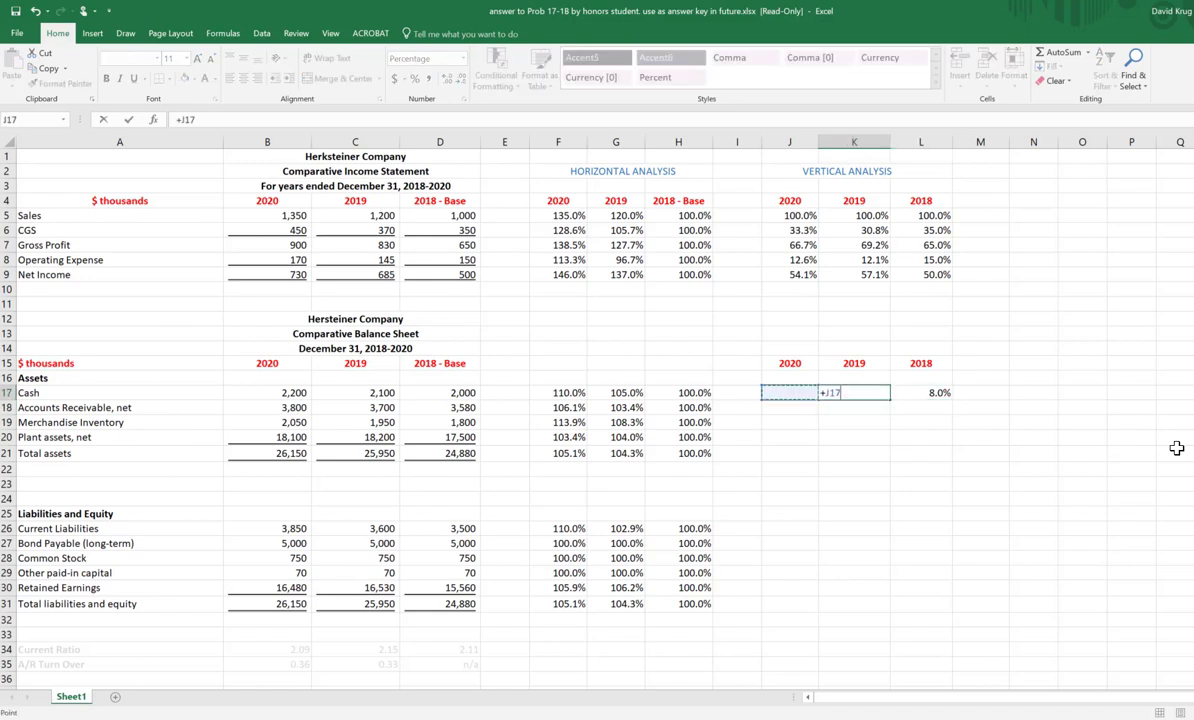
{"action": "key", "text": "Left"}
{"action": "key", "text": "Left"}
{"action": "key", "text": "Left"}
{"action": "key", "text": "Left"}
{"action": "key", "text": "Left"}
{"action": "key", "text": "Left"}
{"action": "key", "text": "Left"}
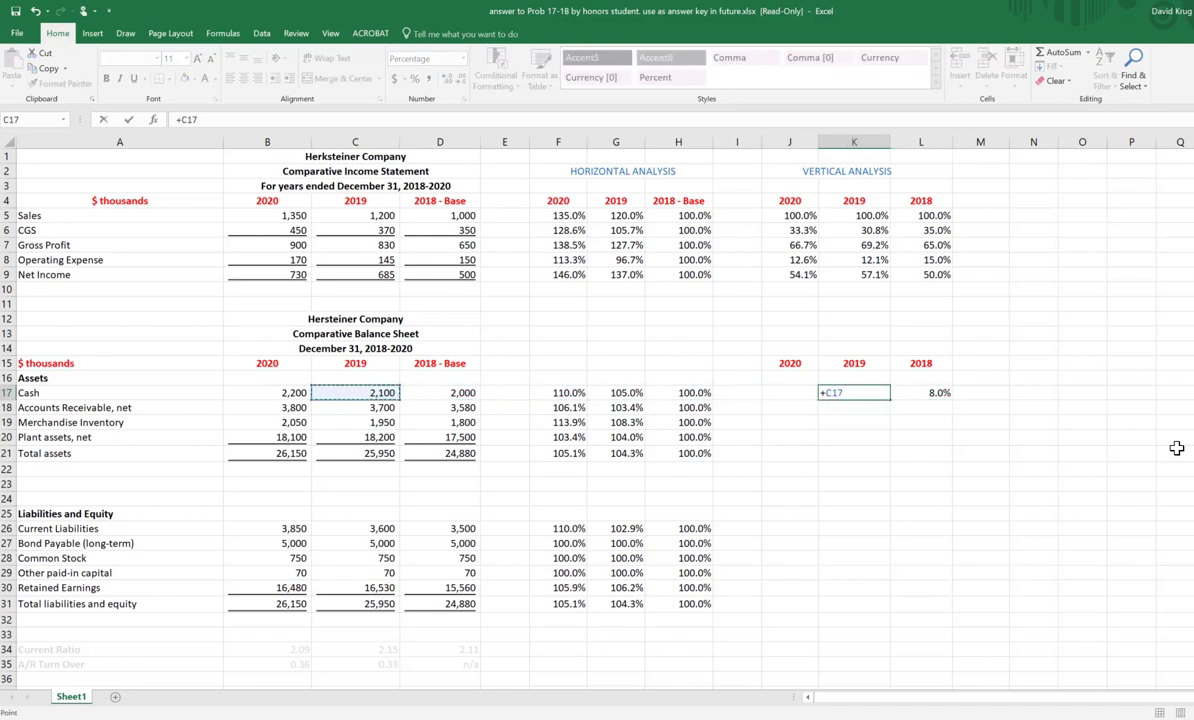
{"action": "type", "text": "/"}
{"action": "key", "text": "Down"}
{"action": "key", "text": "Down"}
{"action": "key", "text": "Down"}
{"action": "key", "text": "Left"}
{"action": "key", "text": "Left"}
{"action": "key", "text": "Left"}
{"action": "key", "text": "Left"}
{"action": "key", "text": "Left"}
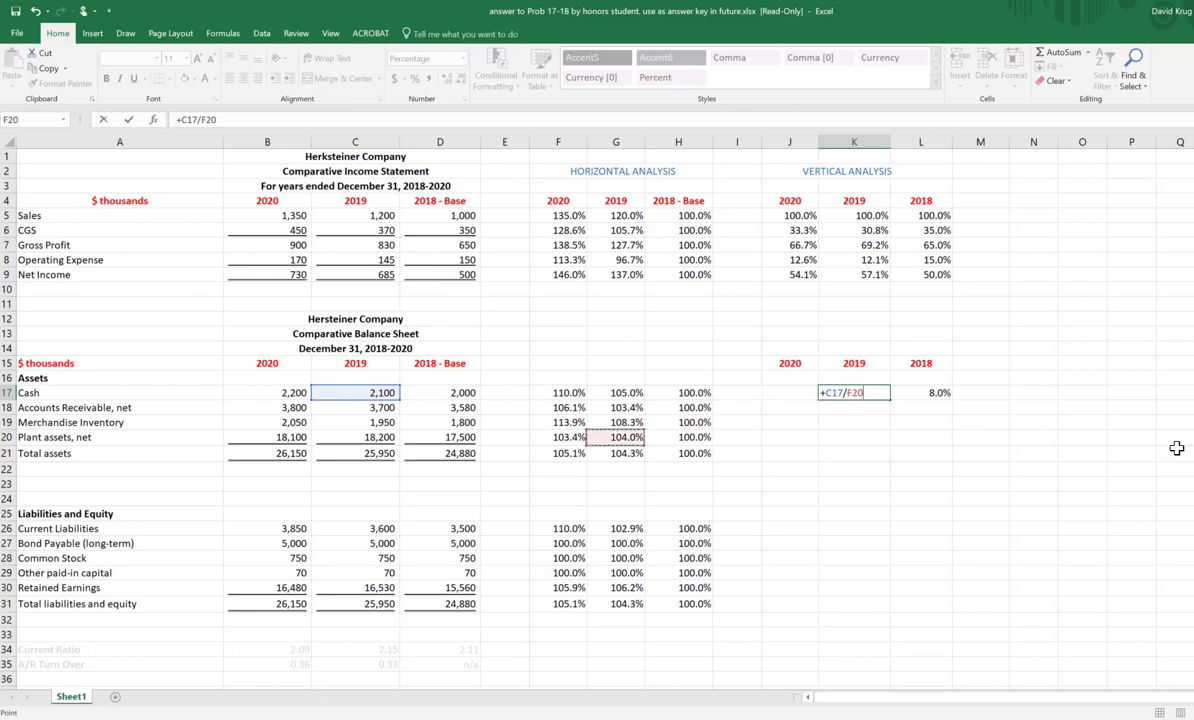
{"action": "key", "text": "Left"}
{"action": "key", "text": "Left"}
{"action": "key", "text": "Left"}
{"action": "key", "text": "Down"}
{"action": "key", "text": "Down"}
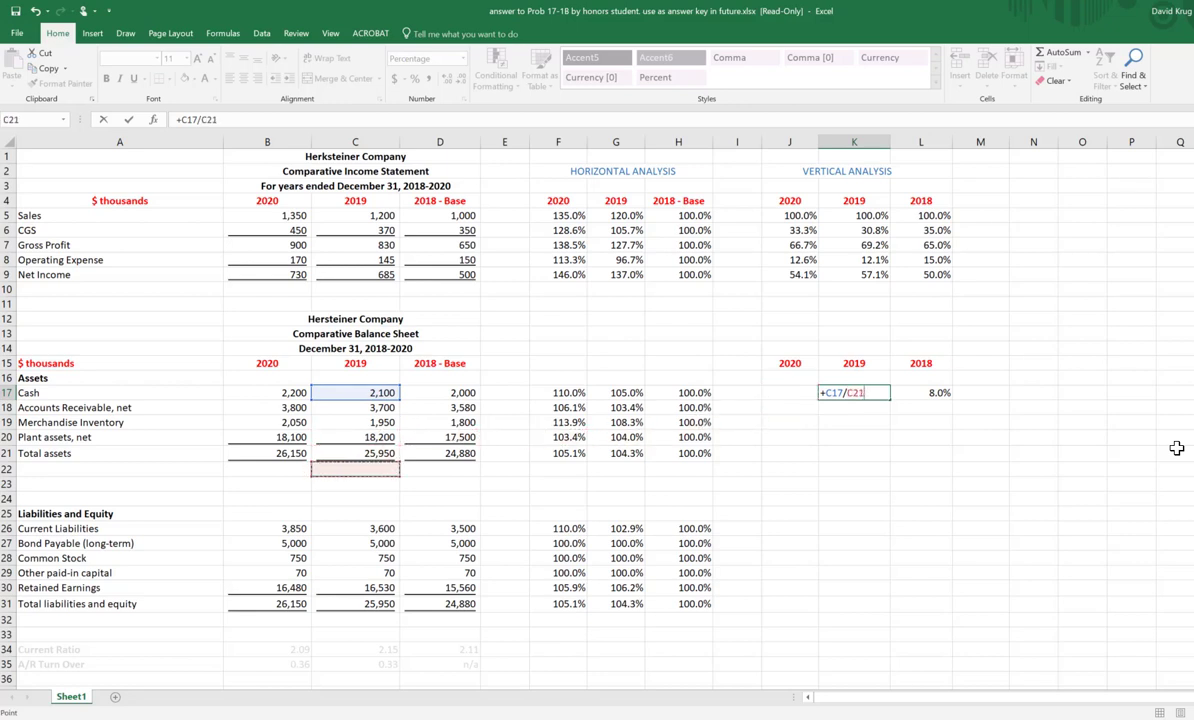
{"action": "key", "text": "Up"}
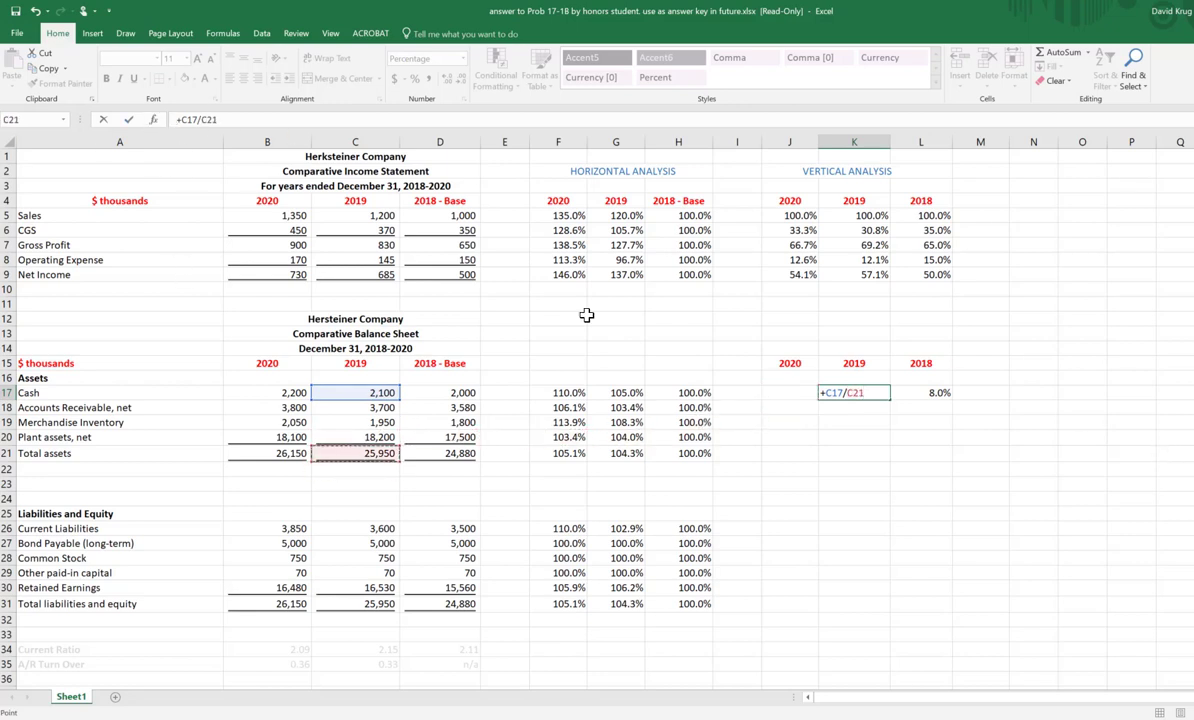
{"action": "key", "text": "F4"}
{"action": "key", "text": "Return"}
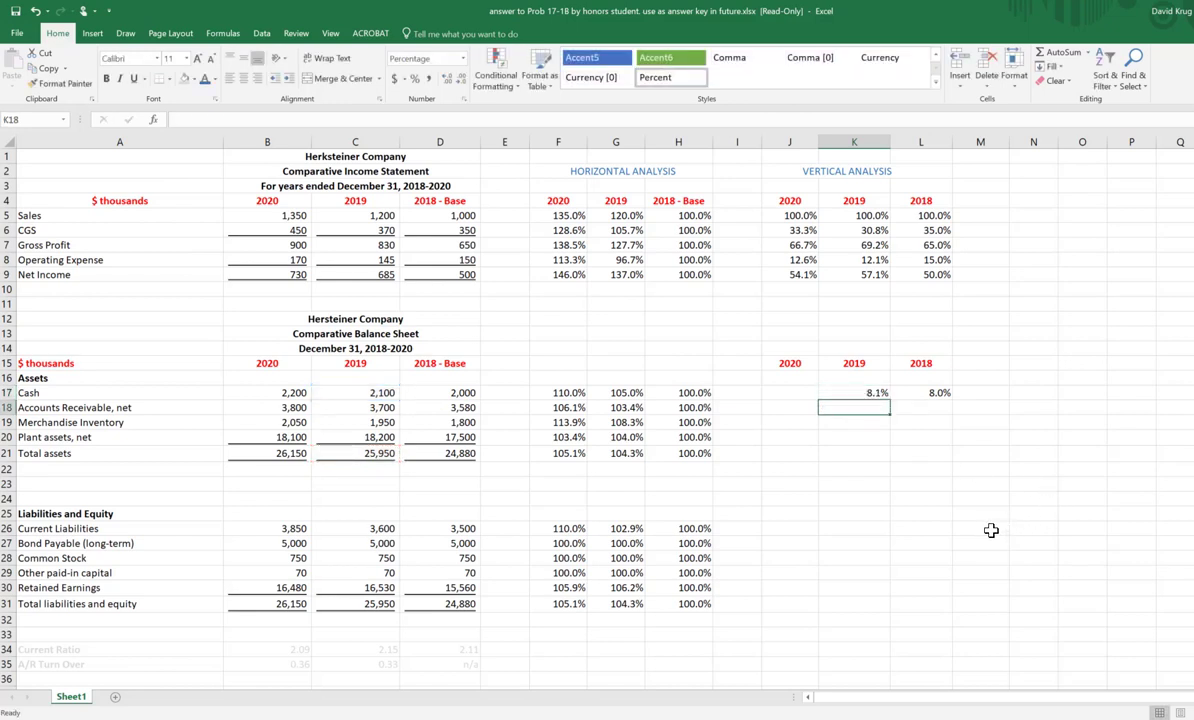
Step: Enter the 2020 Cash vertical percentage in J17 as +B17/$B$21, dividing by 2020 Total assets
{"action": "key", "text": "Up"}
{"action": "key", "text": "Left"}
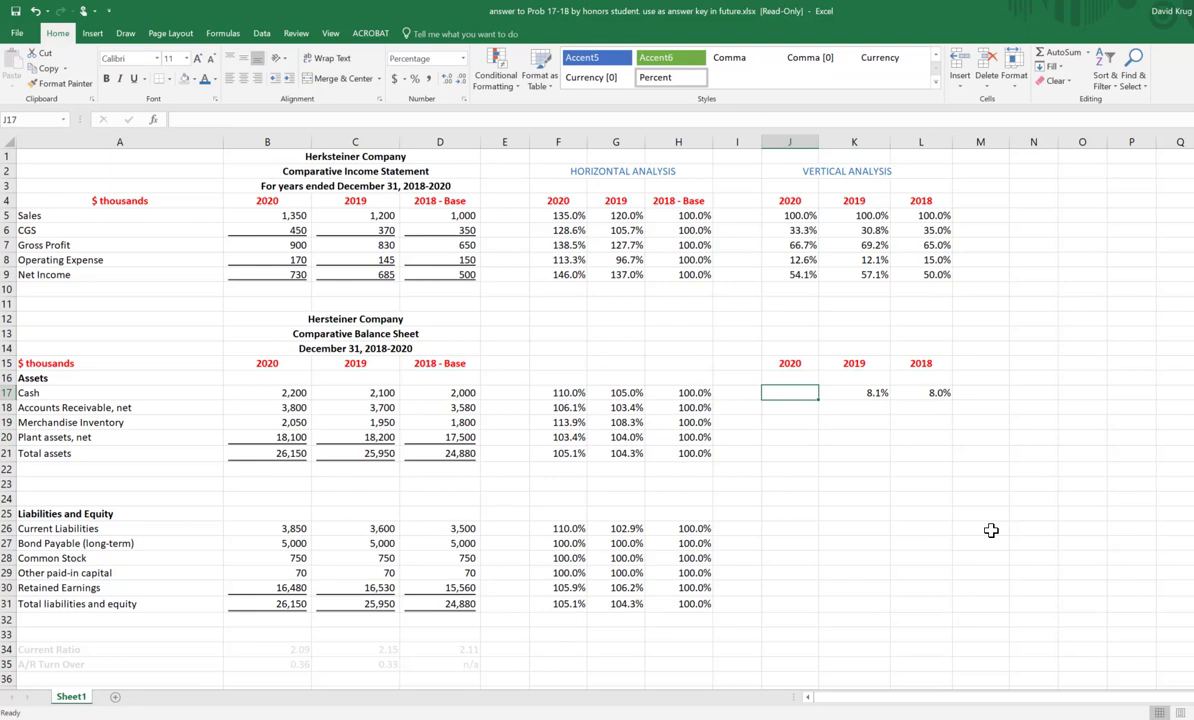
{"action": "type", "text": "+"}
{"action": "key", "text": "Left"}
{"action": "key", "text": "Left"}
{"action": "key", "text": "Left"}
{"action": "key", "text": "Left"}
{"action": "key", "text": "Left"}
{"action": "key", "text": "Left"}
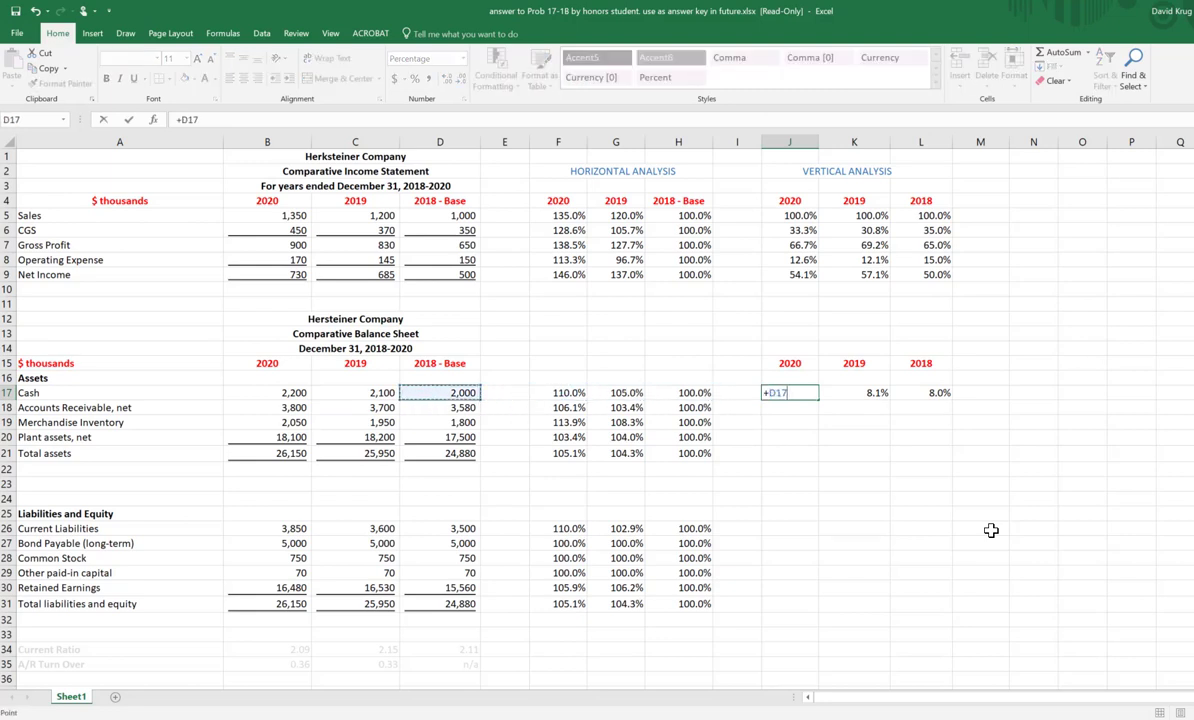
{"action": "key", "text": "Left"}
{"action": "key", "text": "Left"}
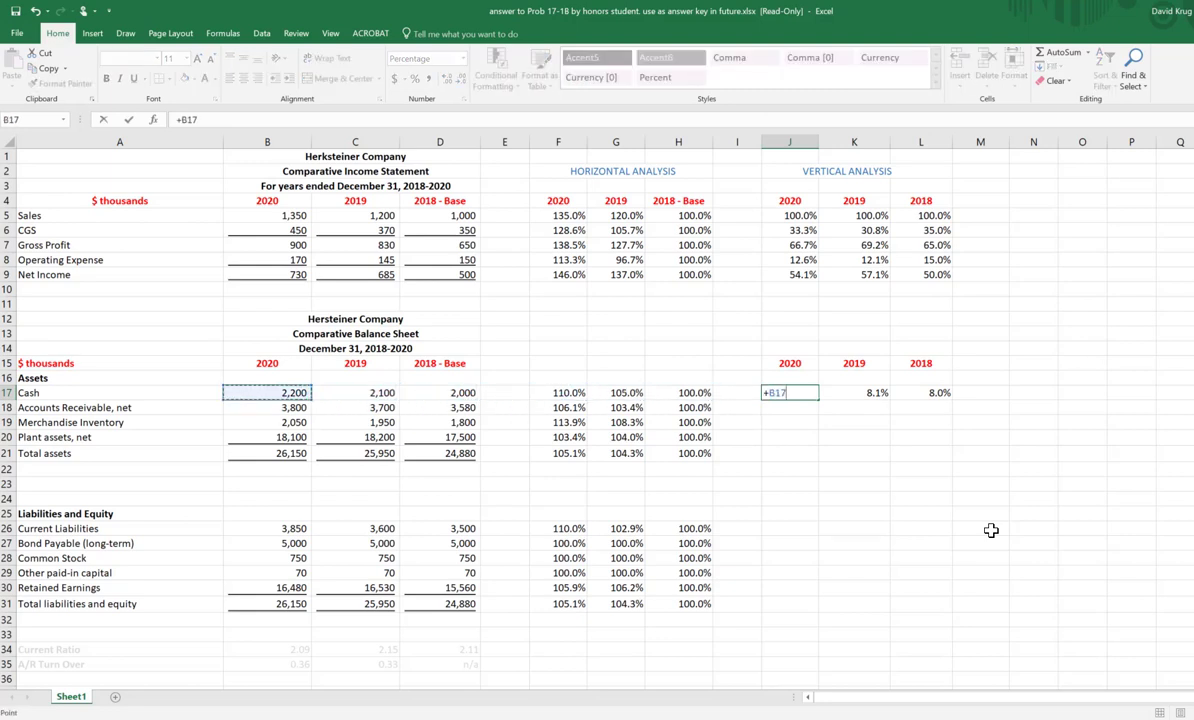
{"action": "type", "text": "/"}
{"action": "key", "text": "Left"}
{"action": "key", "text": "Left"}
{"action": "key", "text": "Down"}
{"action": "key", "text": "Left"}
{"action": "key", "text": "Down"}
{"action": "key", "text": "Left"}
{"action": "key", "text": "Left"}
{"action": "key", "text": "Left"}
{"action": "key", "text": "Left"}
{"action": "key", "text": "Left"}
{"action": "key", "text": "Left"}
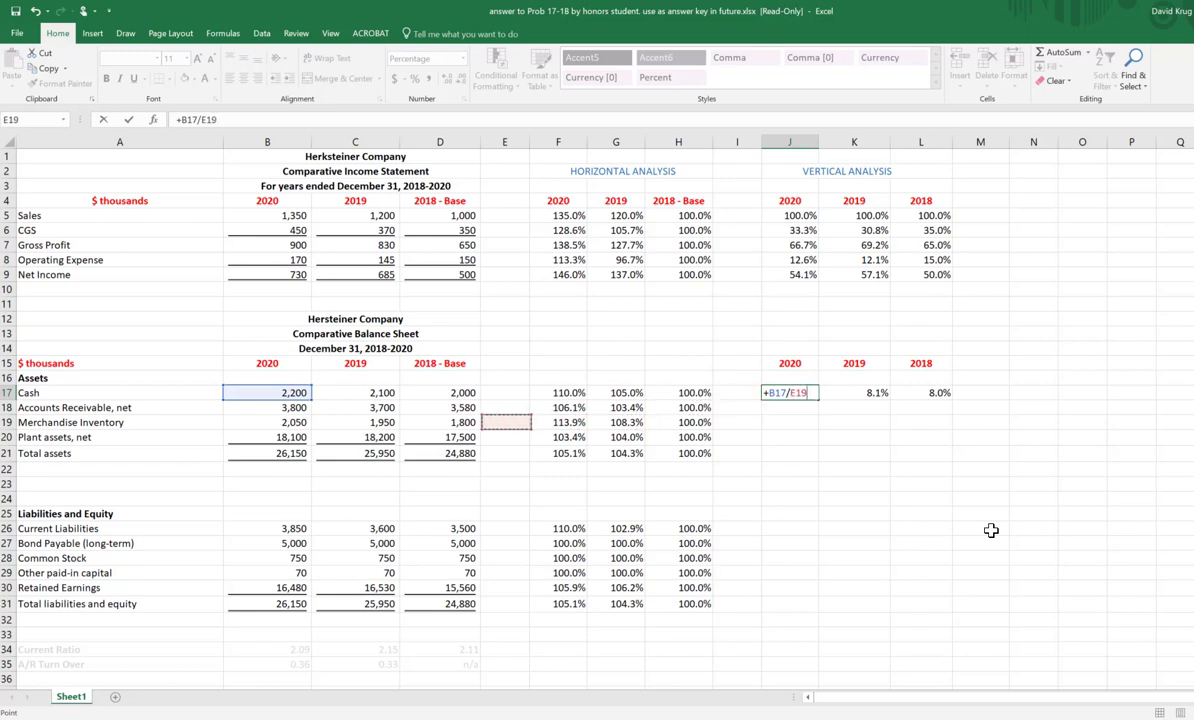
{"action": "key", "text": "Down"}
{"action": "key", "text": "Right"}
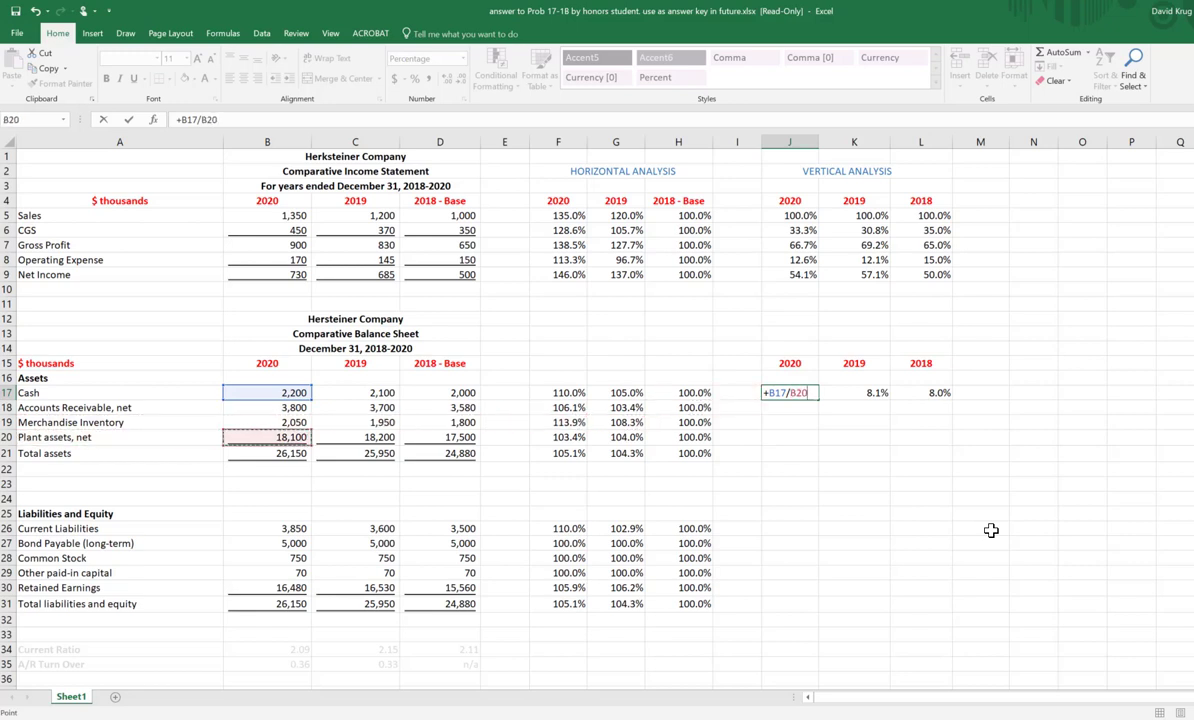
{"action": "key", "text": "Down"}
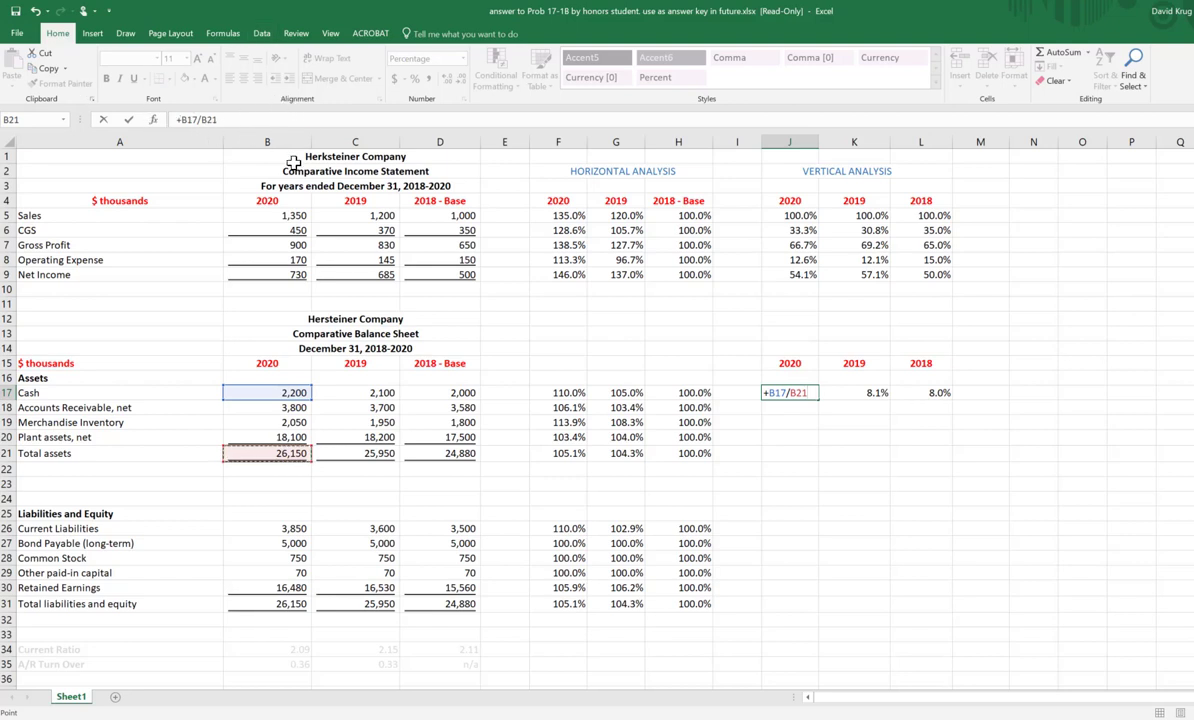
{"action": "key", "text": "F4"}
{"action": "key", "text": "Return"}
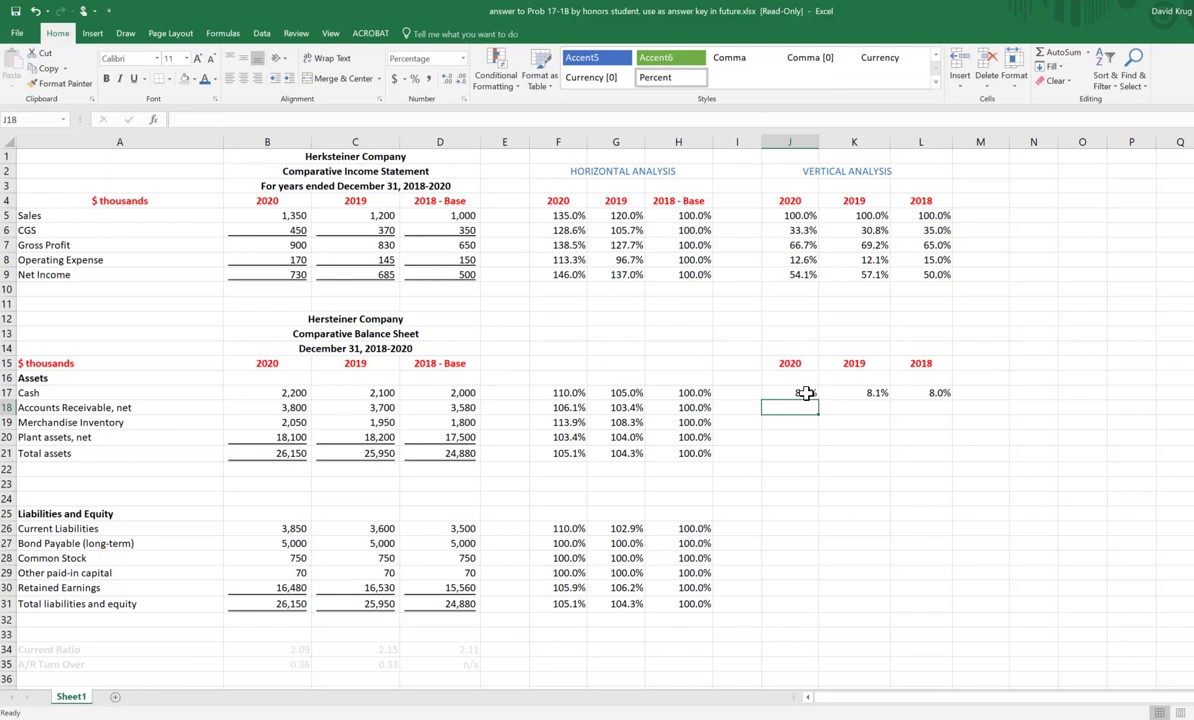
Step: Fill the J17:L17 formulas down through Total assets in row 21 and compare that row's percentages with the Total assets amounts in B21:D21
{"action": "left_click", "coordinate": [806, 393]}
{"action": "left_click_drag", "start_coordinate": [818, 400], "coordinate": [951, 462]}
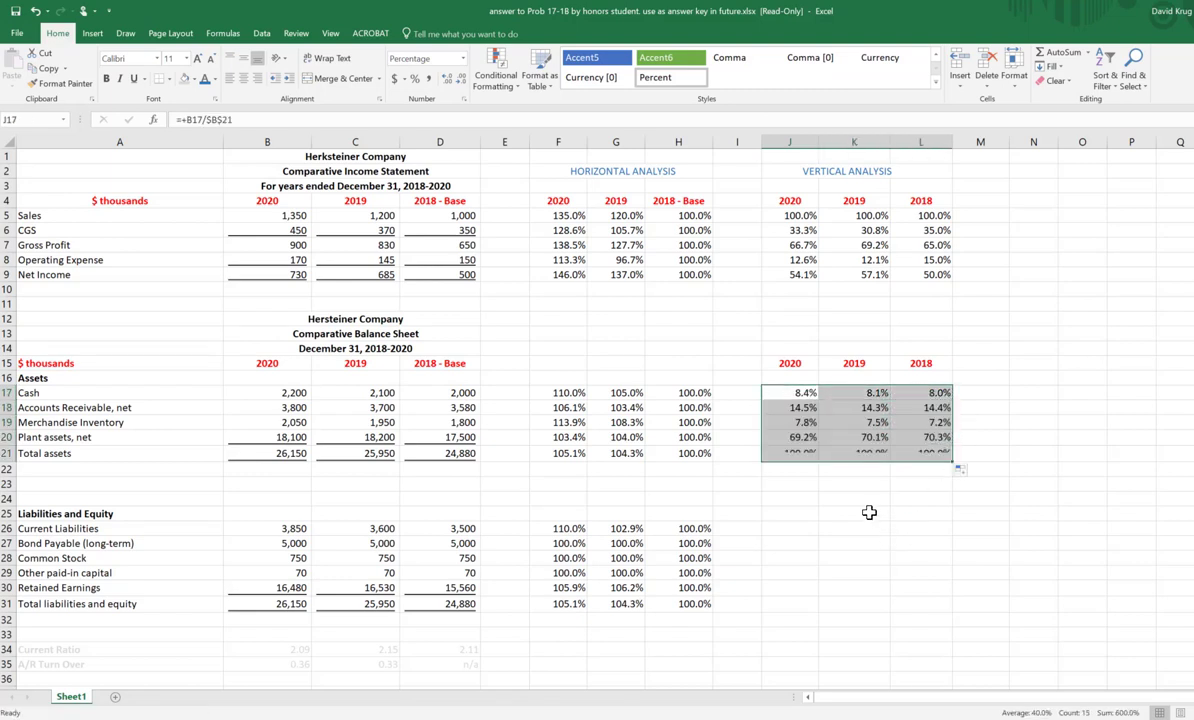
{"action": "left_click", "coordinate": [796, 454]}
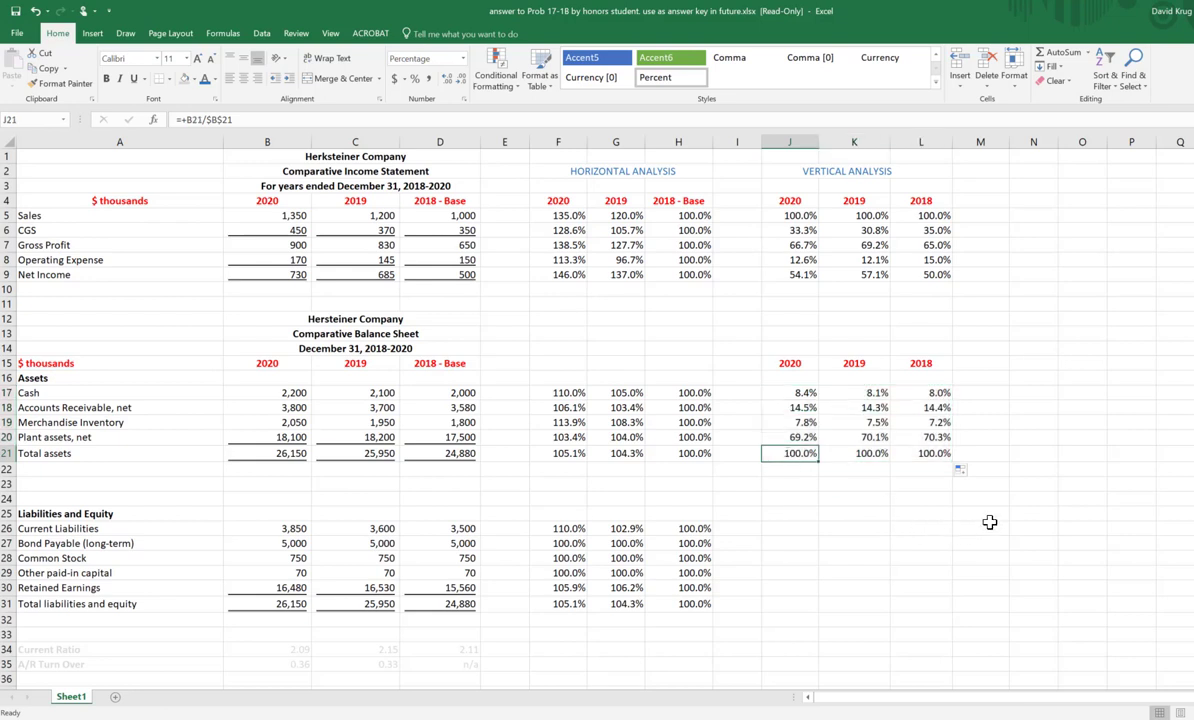
{"action": "left_click_drag", "start_coordinate": [790, 454], "coordinate": [922, 456]}
{"action": "left_click_drag", "start_coordinate": [295, 453], "coordinate": [455, 453]}
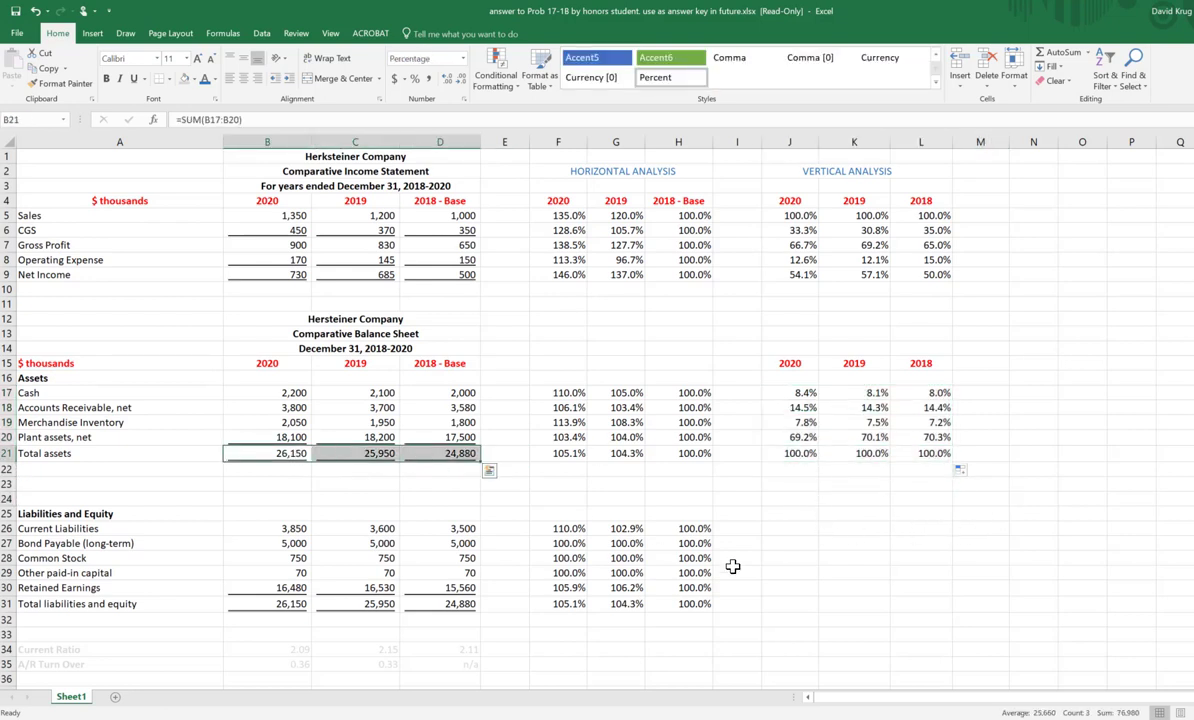
{"action": "left_click", "coordinate": [884, 575]}
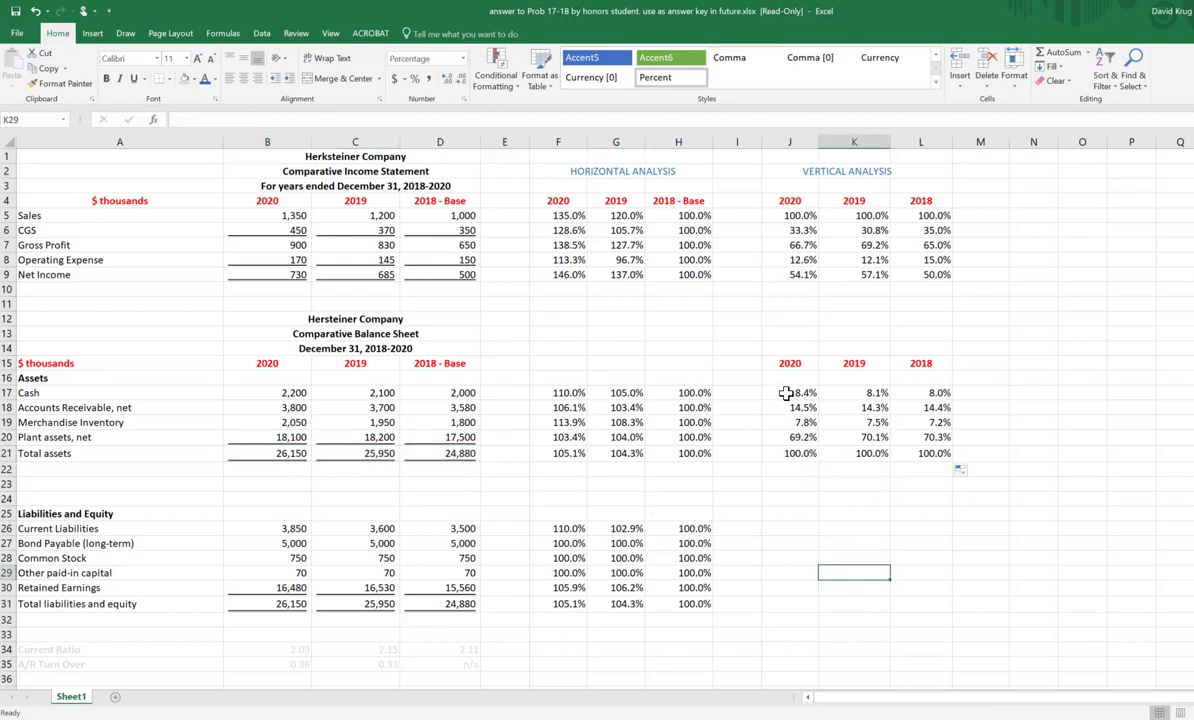
Step: Copy the Cash vertical percentage formulas J17:L17 to Current Liabilities in J26:L26 and fill them down through Total liabilities and equity in row 31
{"action": "left_click_drag", "start_coordinate": [786, 393], "coordinate": [908, 393]}
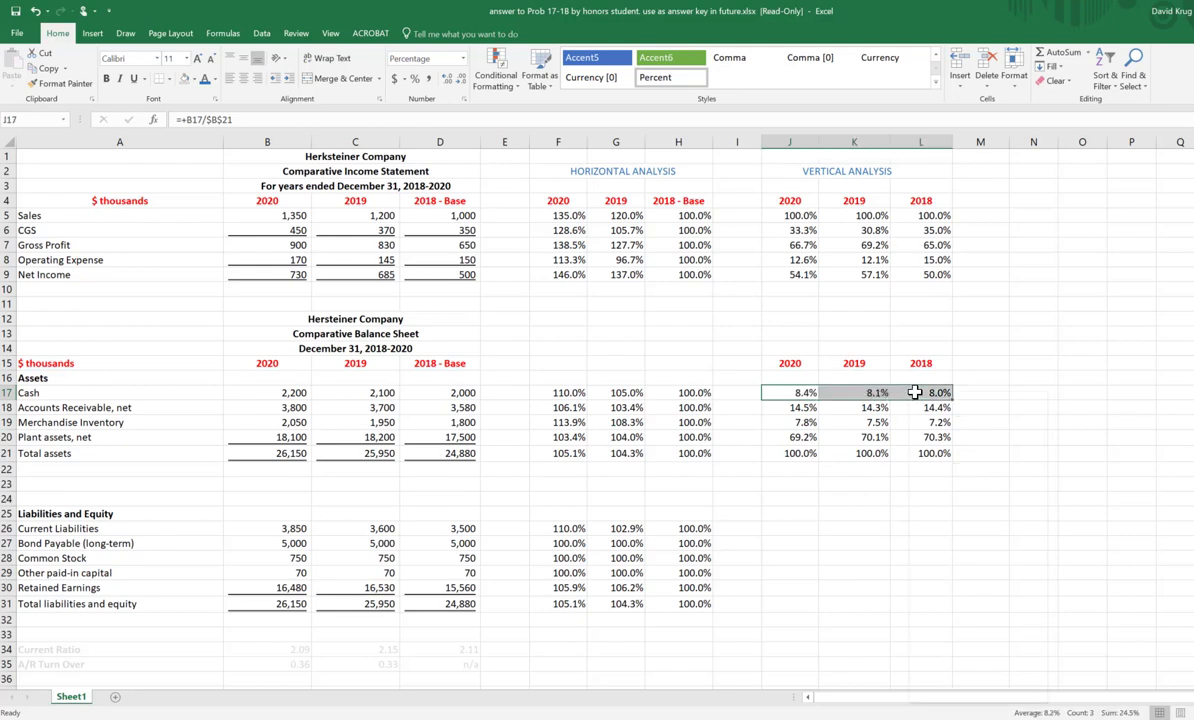
{"action": "right_click", "coordinate": [908, 393]}
{"action": "left_click", "coordinate": [925, 420]}
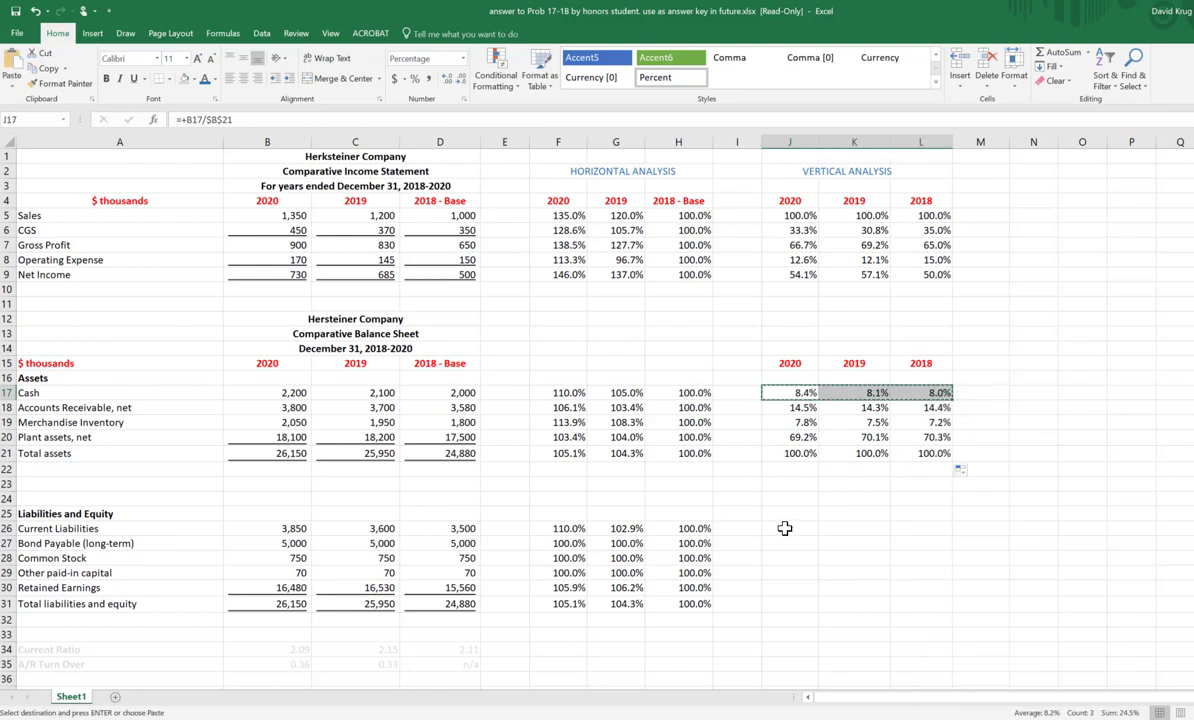
{"action": "left_click", "coordinate": [786, 528]}
{"action": "right_click", "coordinate": [785, 528]}
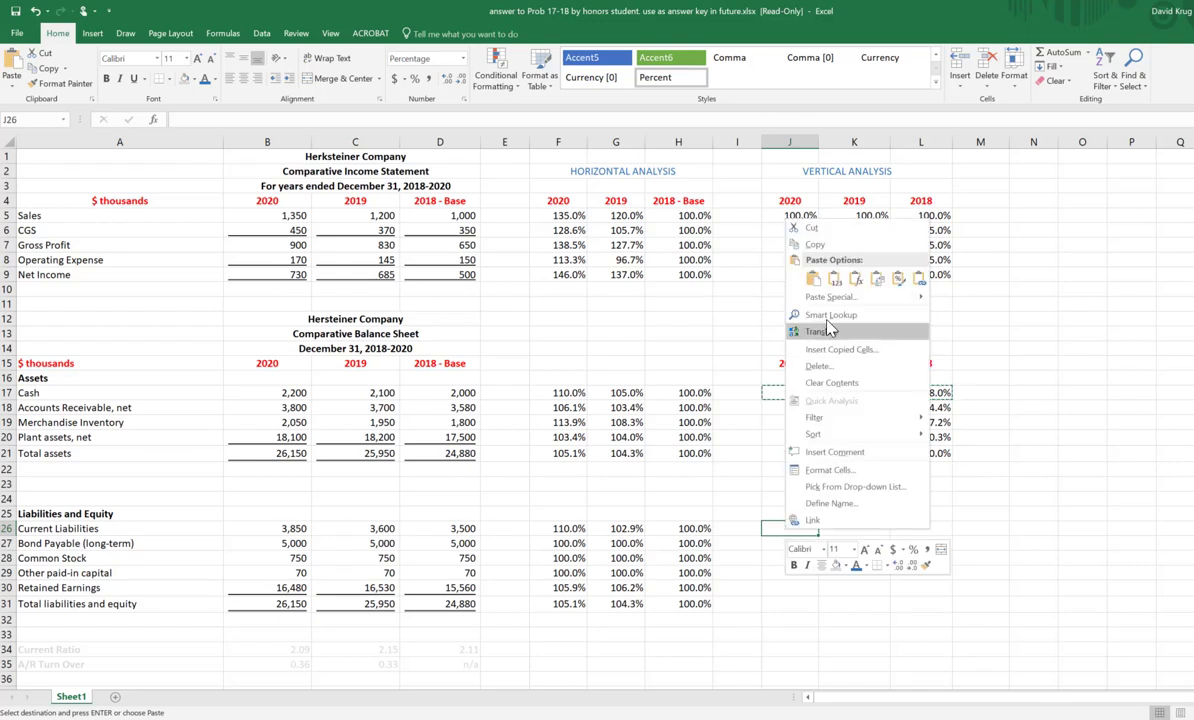
{"action": "left_click", "coordinate": [812, 279]}
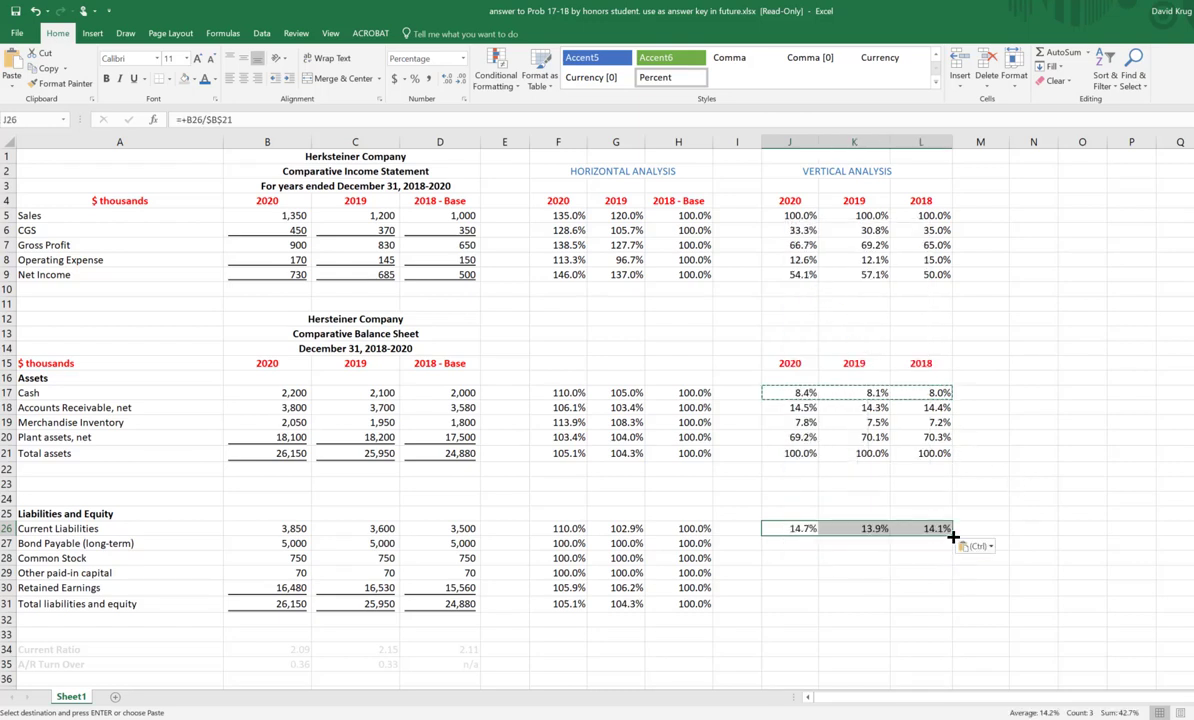
{"action": "left_click_drag", "start_coordinate": [953, 537], "coordinate": [941, 606]}
Step: Check the 2020 Total liabilities and equity percentage in J31, and compare its amount in B31 with Total assets in B21
{"action": "left_click", "coordinate": [797, 606]}
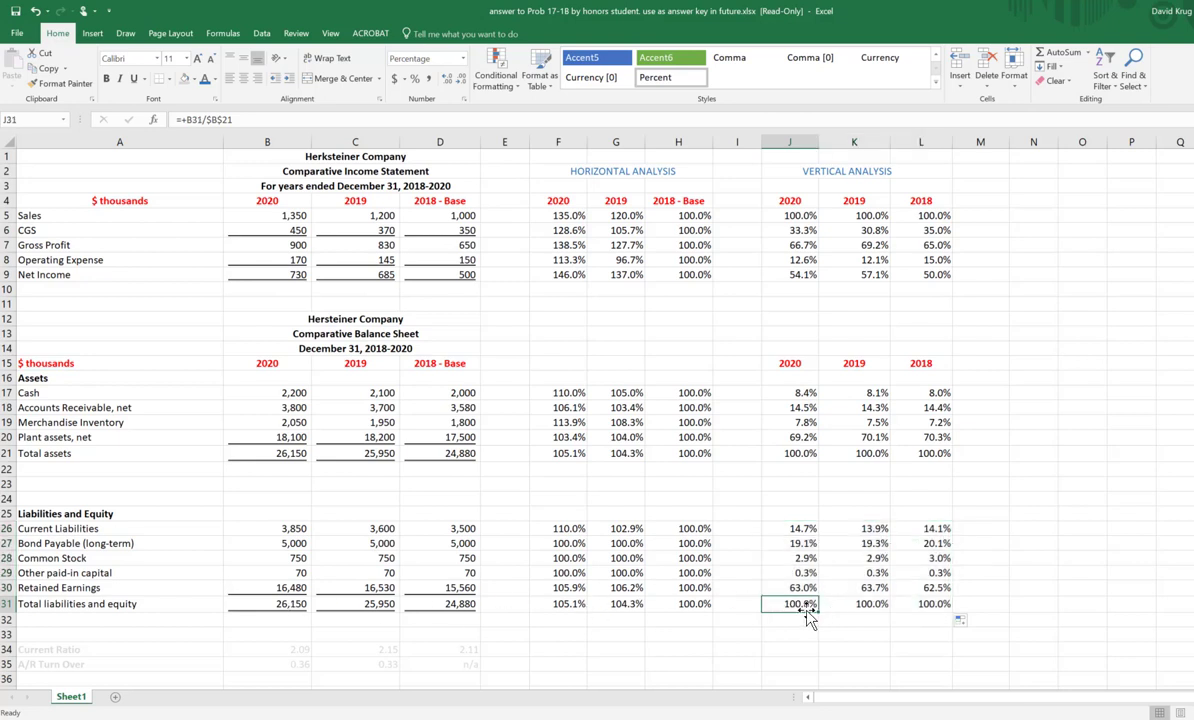
{"action": "left_click", "coordinate": [291, 603]}
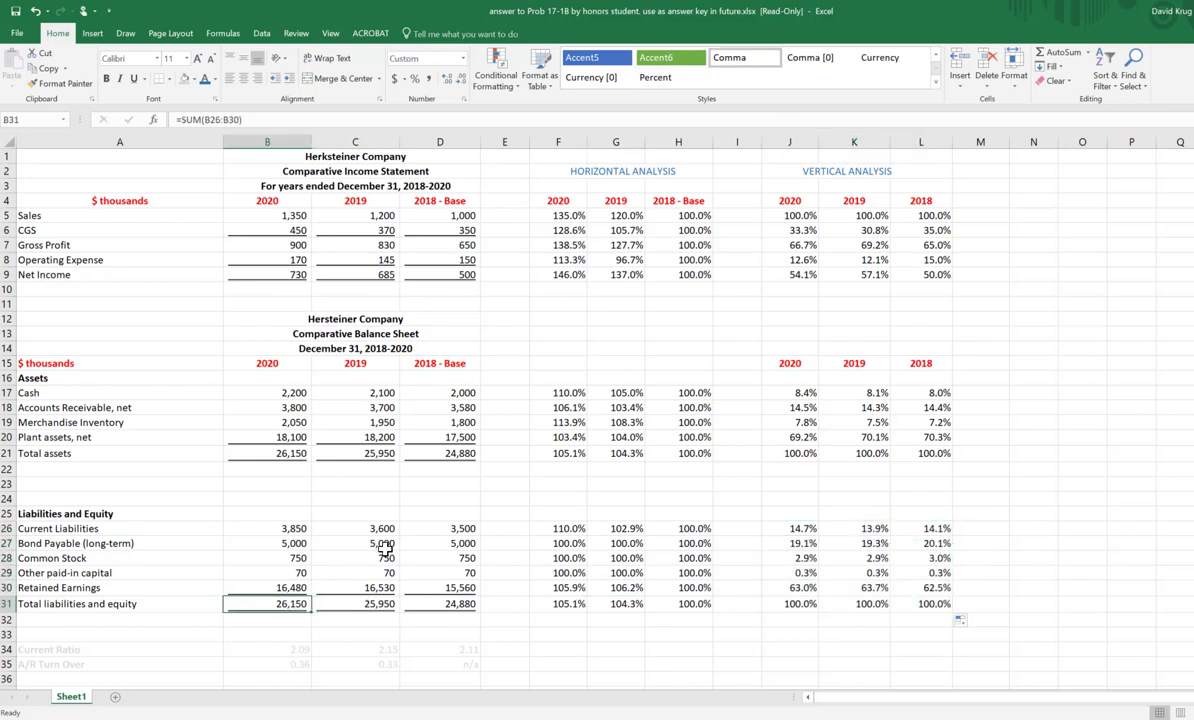
{"action": "left_click", "coordinate": [294, 452]}
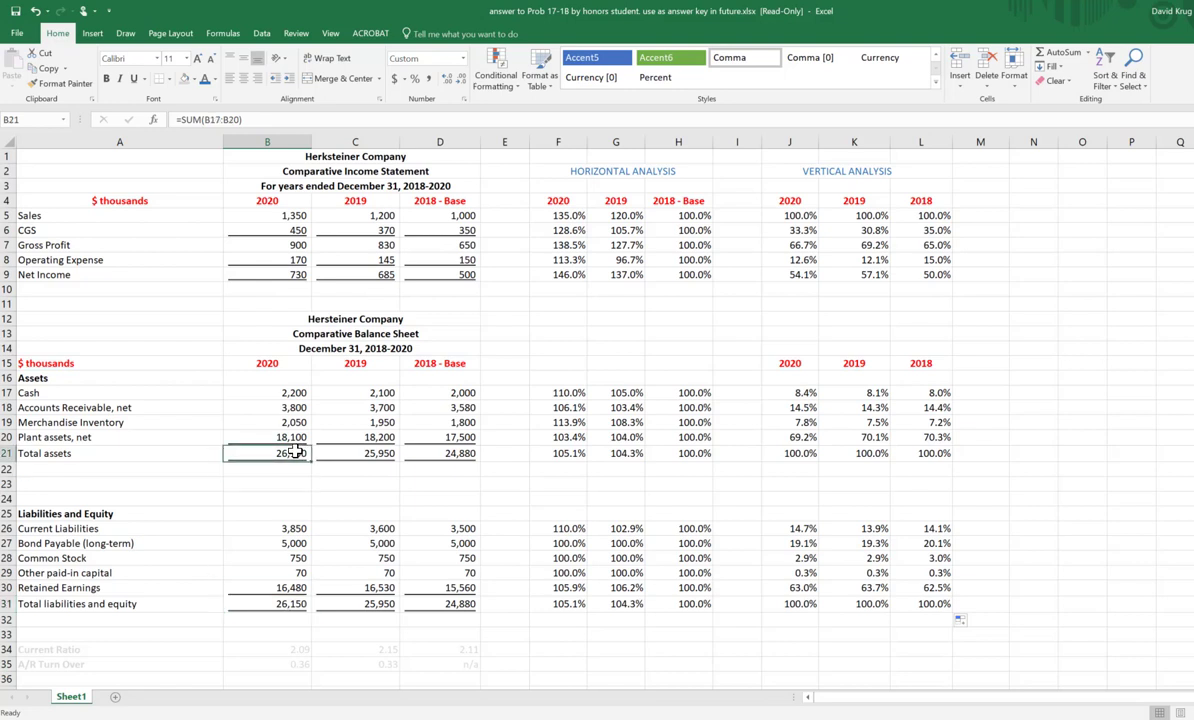
{"action": "left_click", "coordinate": [282, 602]}
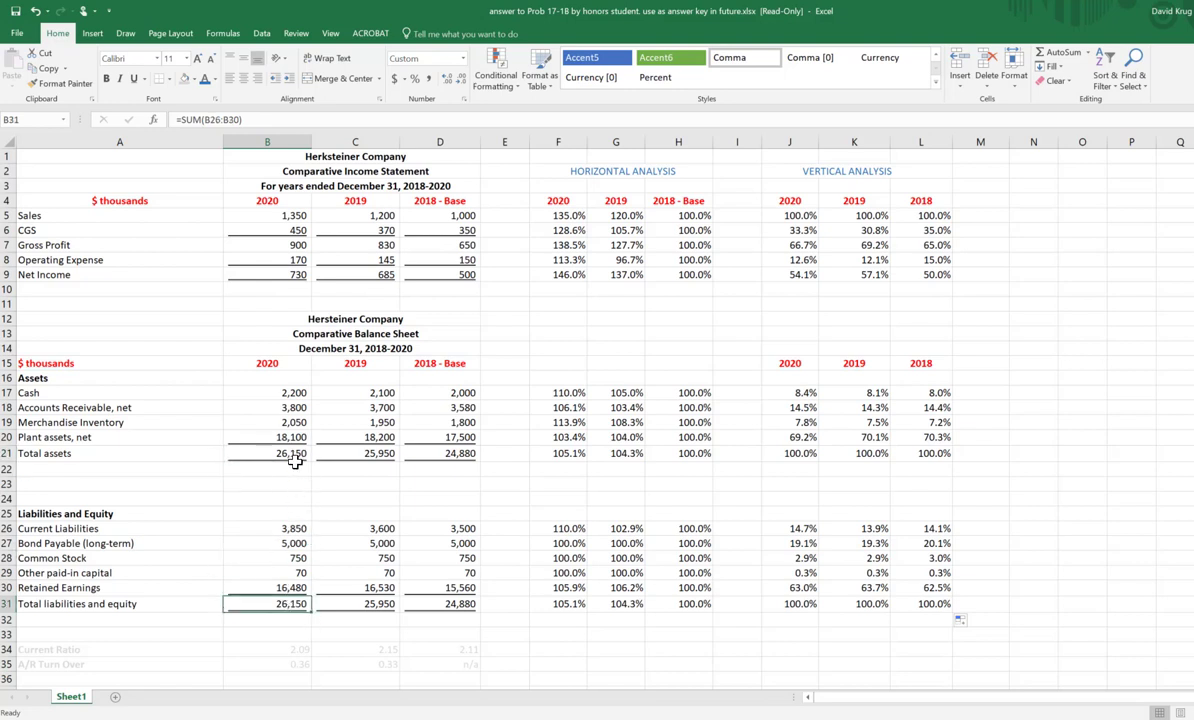
{"action": "left_click", "coordinate": [290, 453]}
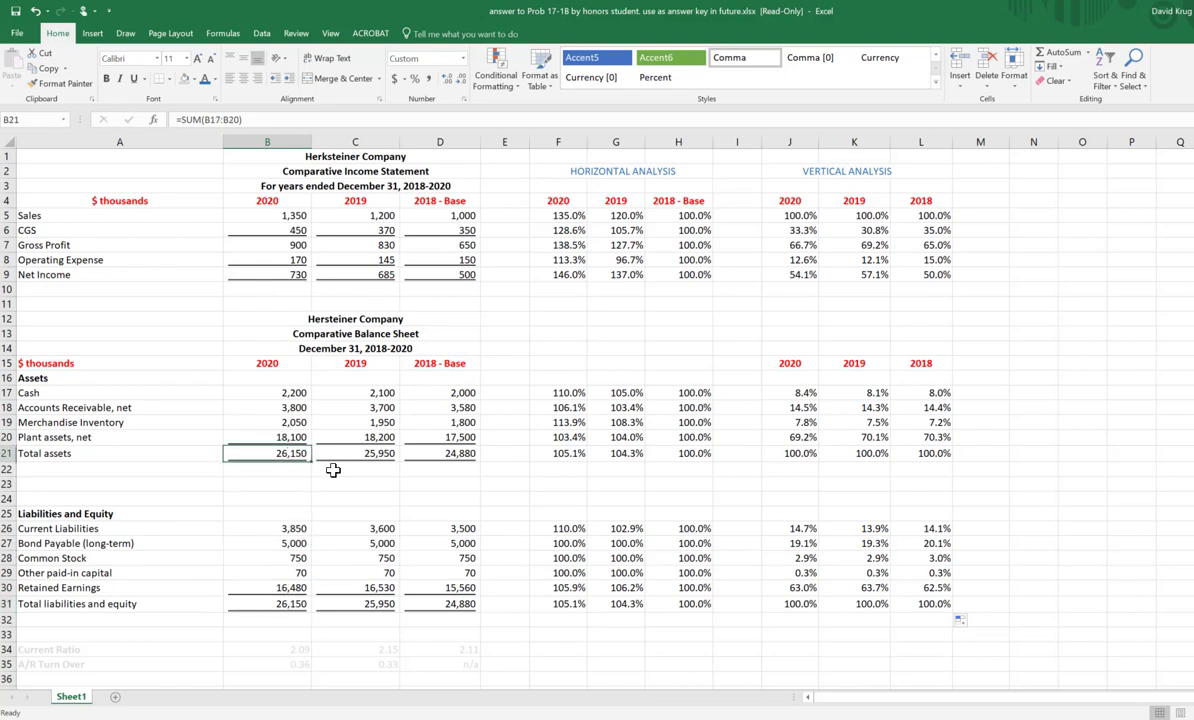
{"action": "left_click", "coordinate": [1018, 512]}
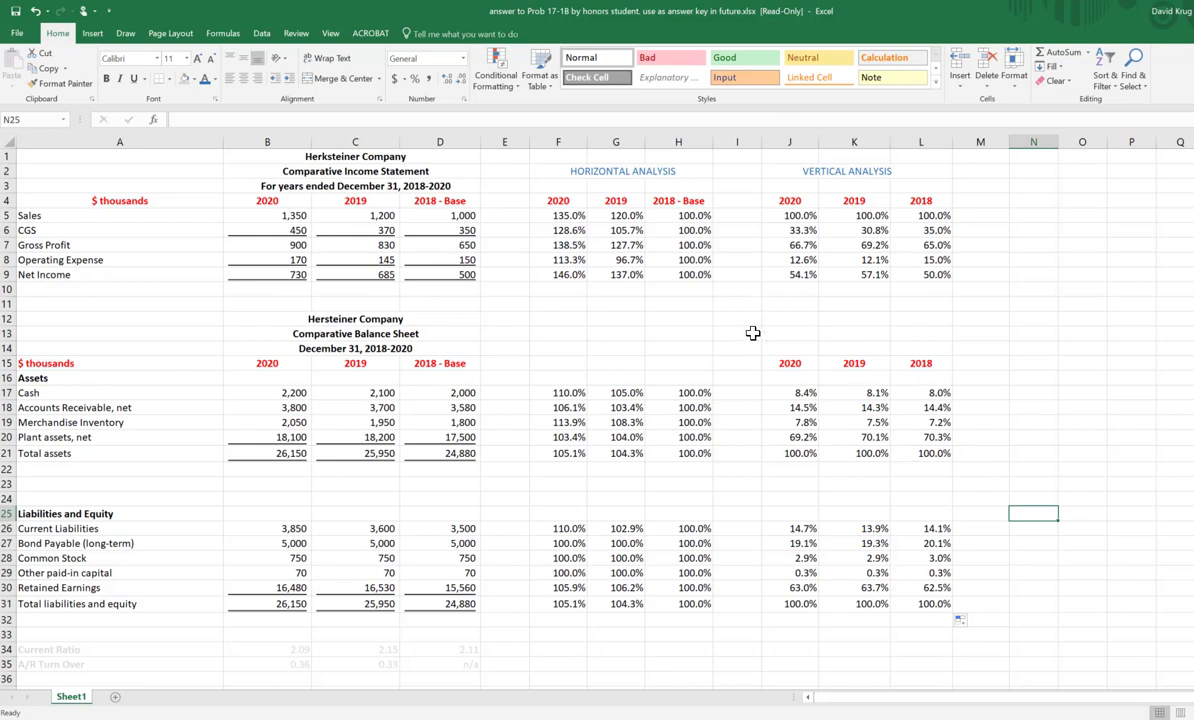
Step: Try adjusting the number of decimal places across the horizontal and vertical analysis range F5:L31
{"action": "mouse_move", "coordinate": [570, 215]}
{"action": "left_mouse_down"}
{"action": "mouse_move", "coordinate": [830, 262]}
{"action": "mouse_move", "coordinate": [905, 610]}
{"action": "left_mouse_up"}
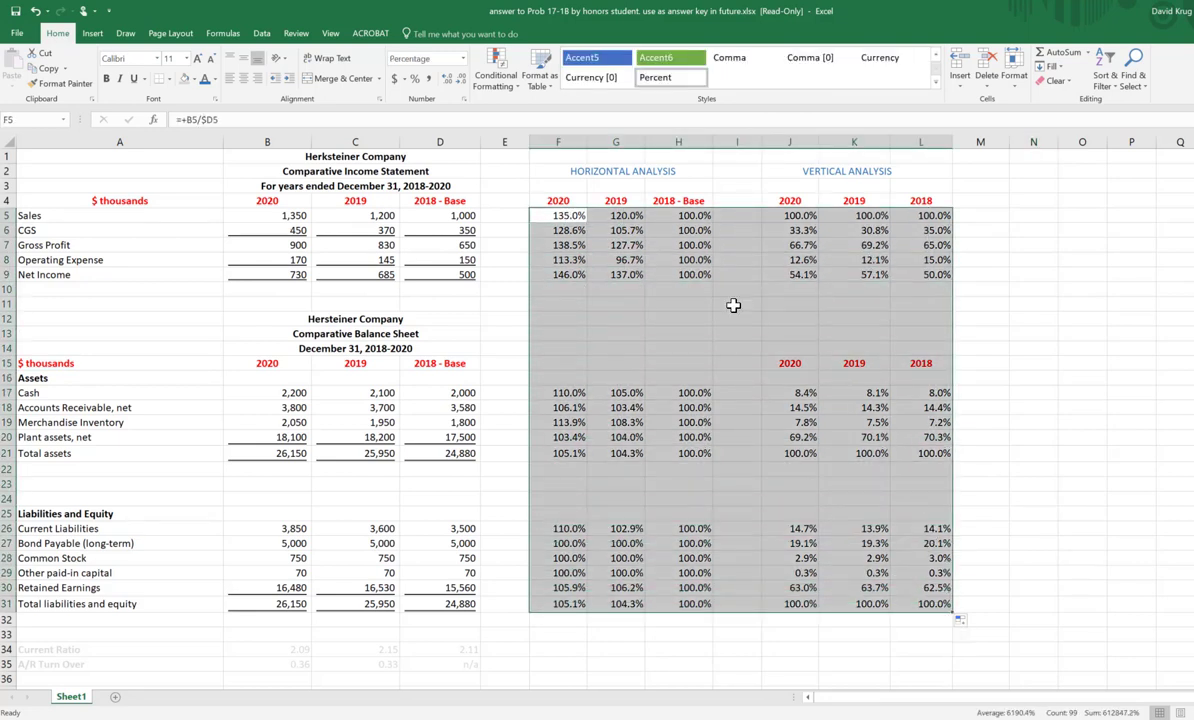
{"action": "left_click", "coordinate": [449, 80]}
{"action": "left_click", "coordinate": [436, 80]}
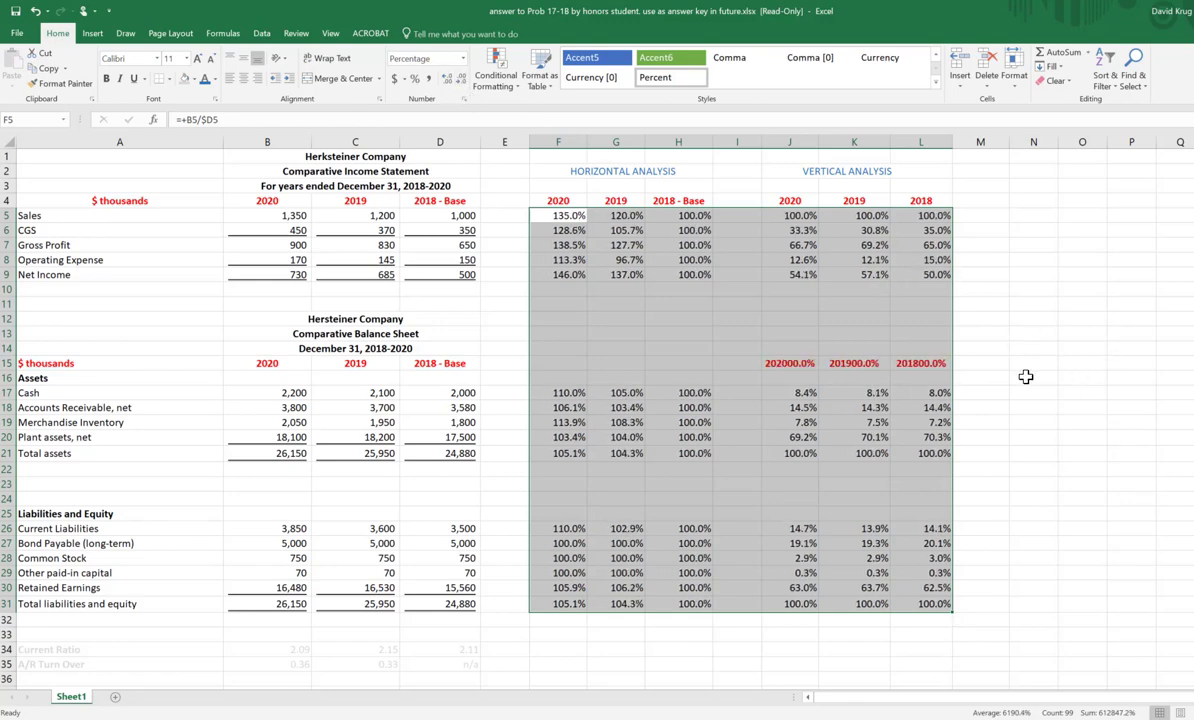
Step: Replace the balance sheet's vertical analysis year headings in J15:L15 with a copy of the 2020, 2019 and 2018 headings from J4:L4
{"action": "left_click", "coordinate": [960, 362]}
{"action": "left_click", "coordinate": [785, 364]}
{"action": "left_click_drag", "start_coordinate": [834, 364], "coordinate": [928, 365]}
{"action": "left_click", "coordinate": [1061, 365]}
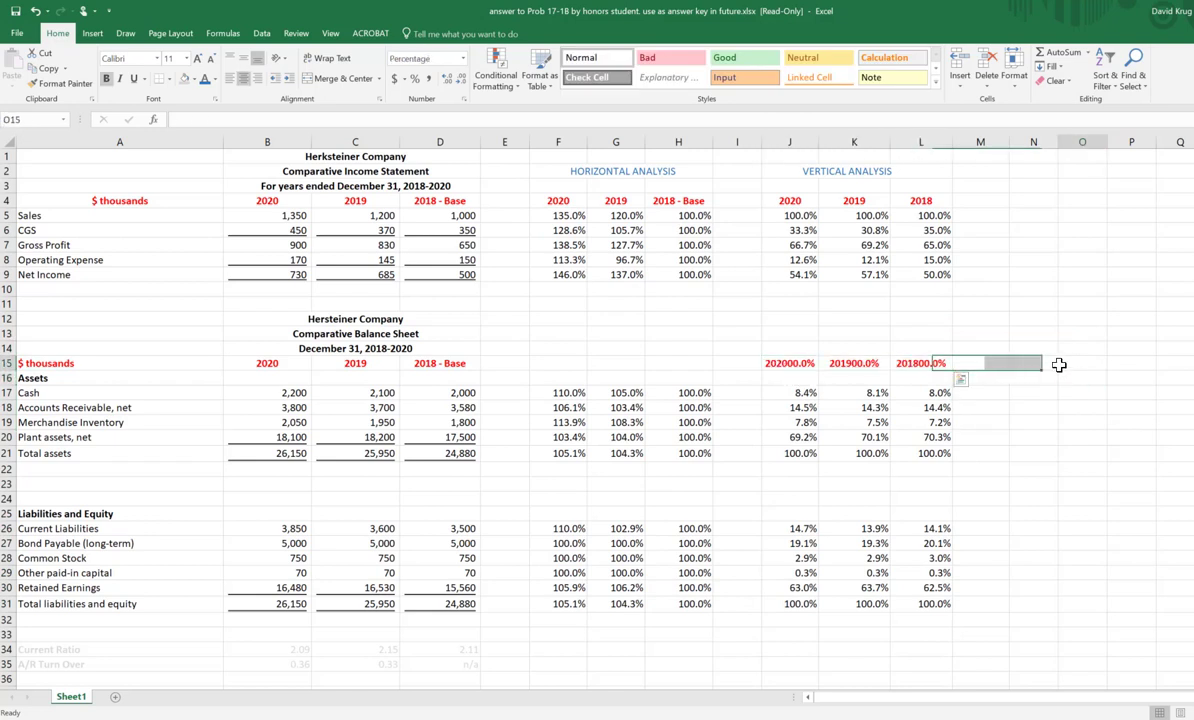
{"action": "left_click_drag", "start_coordinate": [782, 198], "coordinate": [916, 201]}
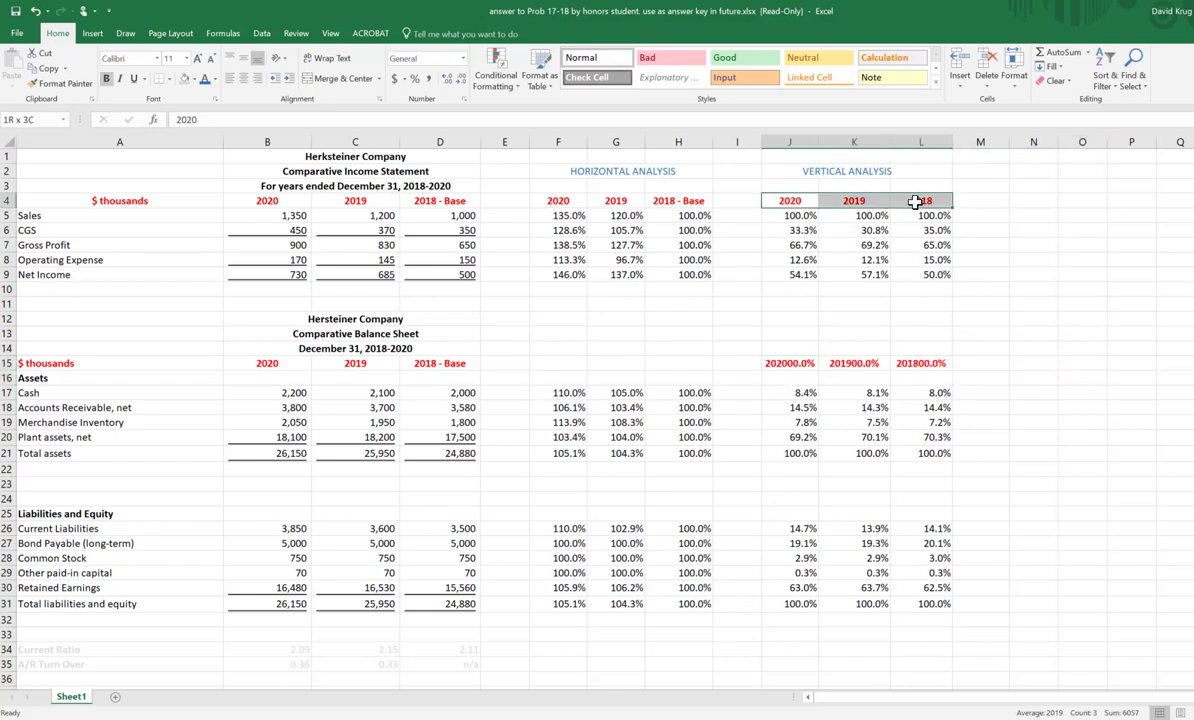
{"action": "right_click", "coordinate": [916, 203]}
{"action": "left_click", "coordinate": [944, 228]}
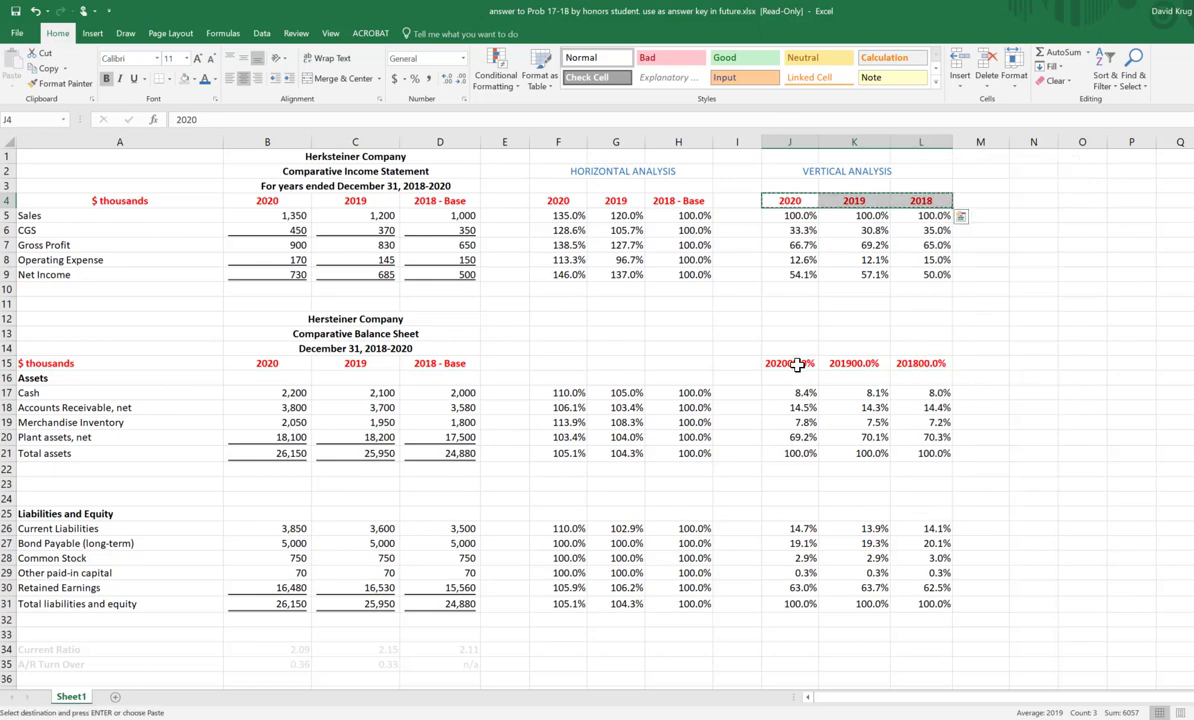
{"action": "left_click_drag", "start_coordinate": [790, 364], "coordinate": [915, 365]}
{"action": "right_click", "coordinate": [914, 365]}
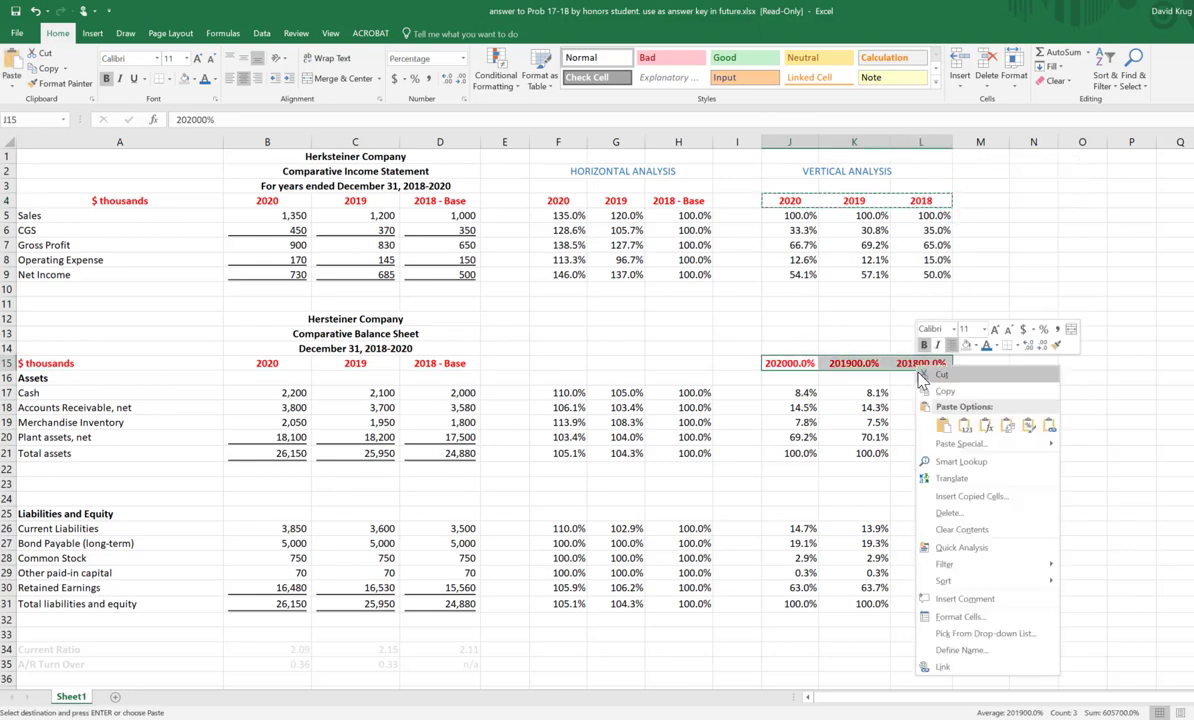
{"action": "left_click", "coordinate": [935, 500]}
{"action": "key", "text": "ctrl+v"}
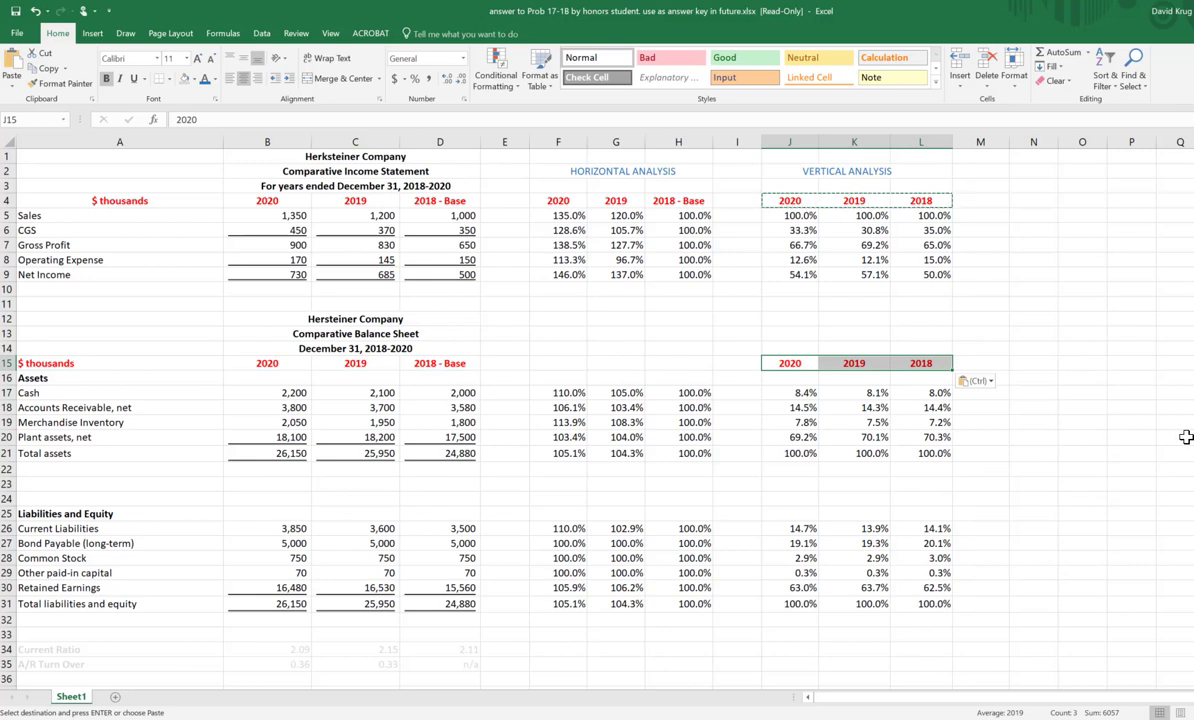
{"action": "left_click", "coordinate": [1129, 420]}
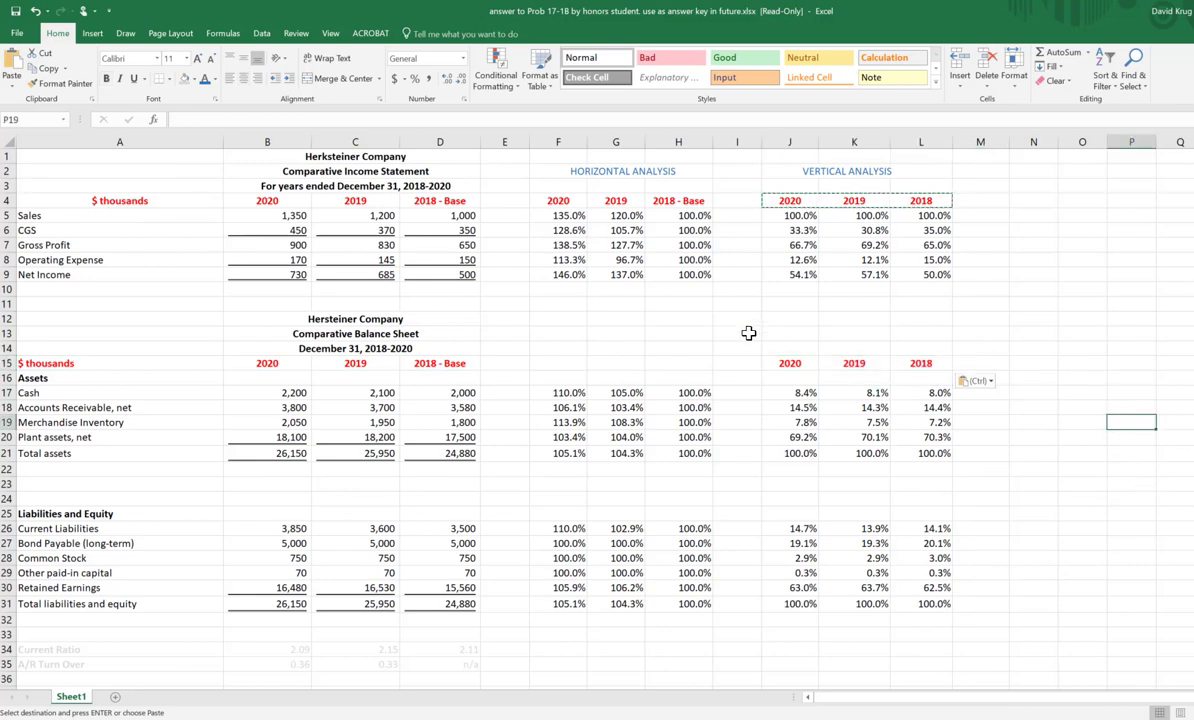
Step: Review the statements in columns A to D, the horizontal analysis in F to H and the vertical analysis in J to L
{"action": "left_click_drag", "start_coordinate": [57, 162], "coordinate": [435, 620]}
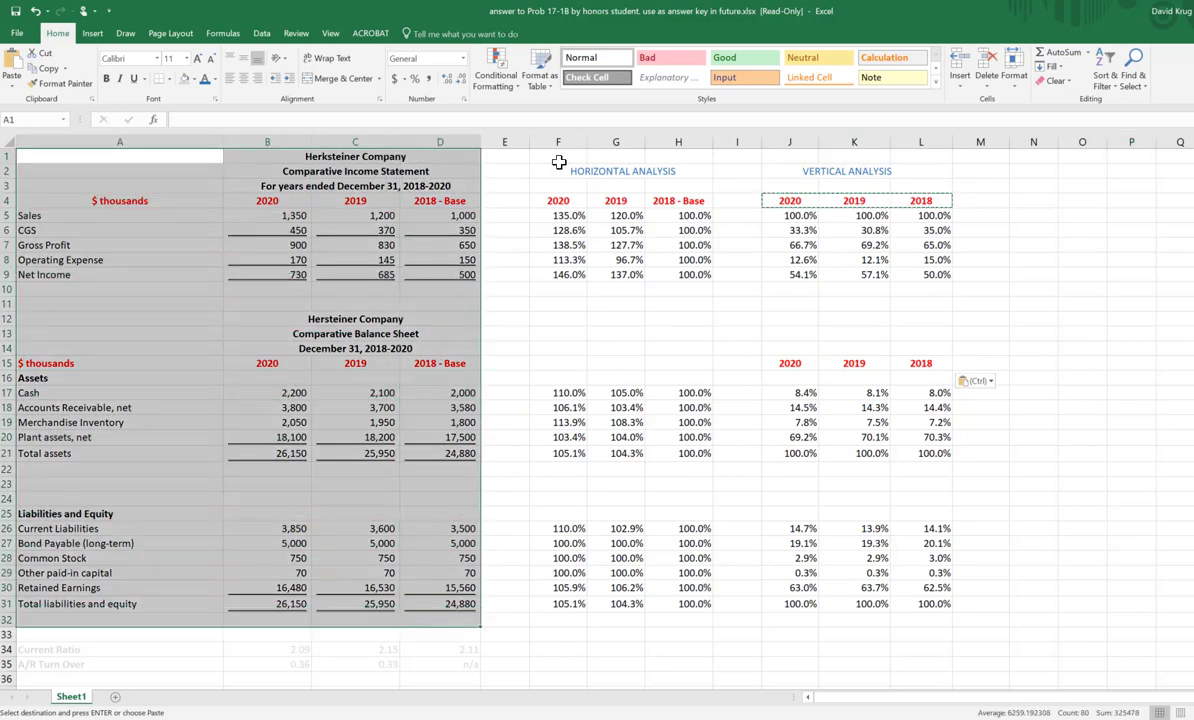
{"action": "left_click_drag", "start_coordinate": [558, 162], "coordinate": [668, 603]}
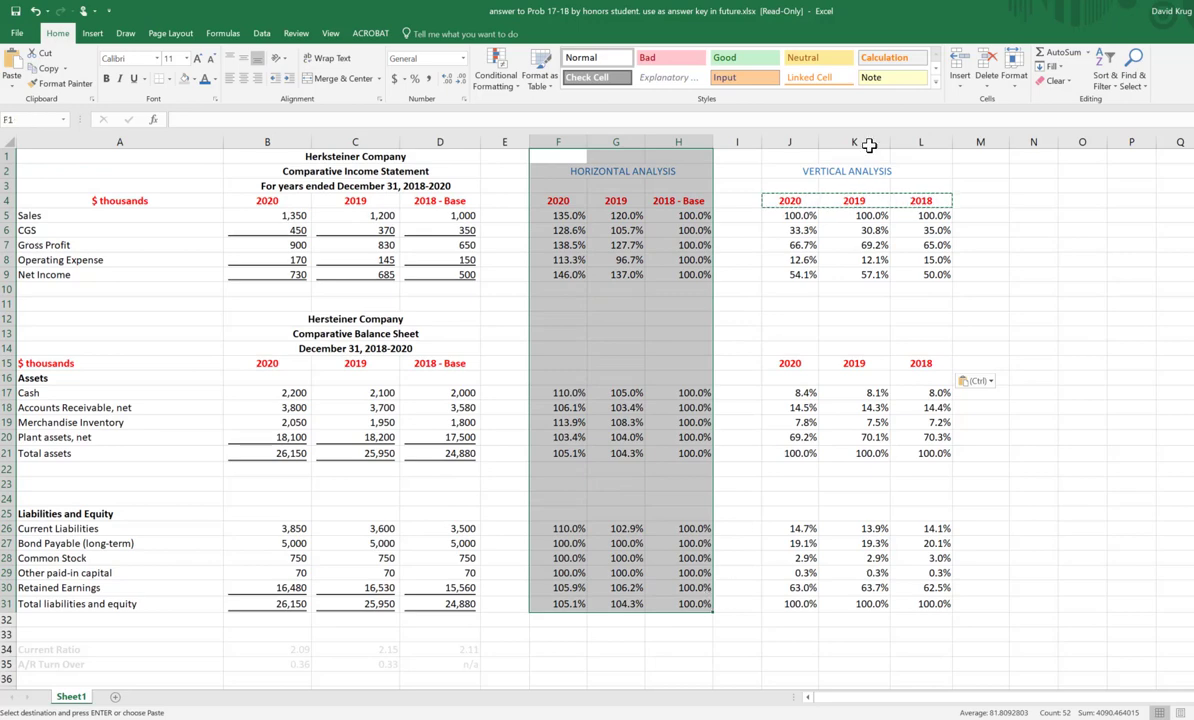
{"action": "left_click_drag", "start_coordinate": [790, 156], "coordinate": [954, 598]}
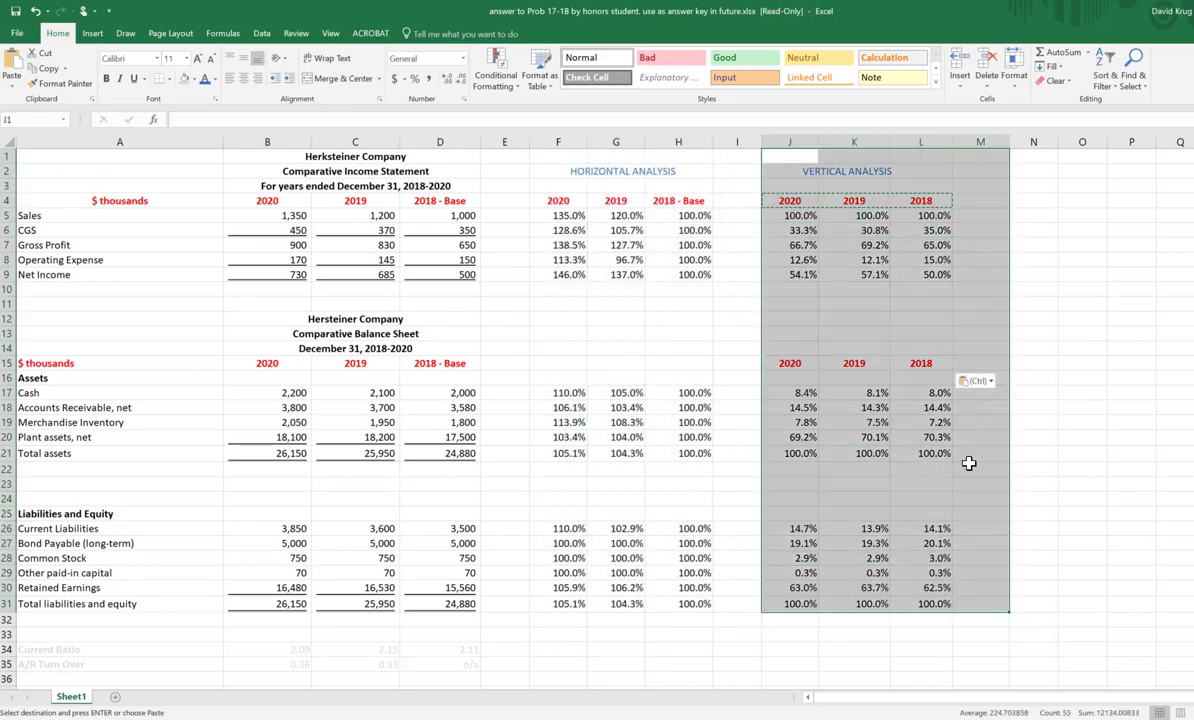
{"action": "left_click", "coordinate": [1160, 364]}
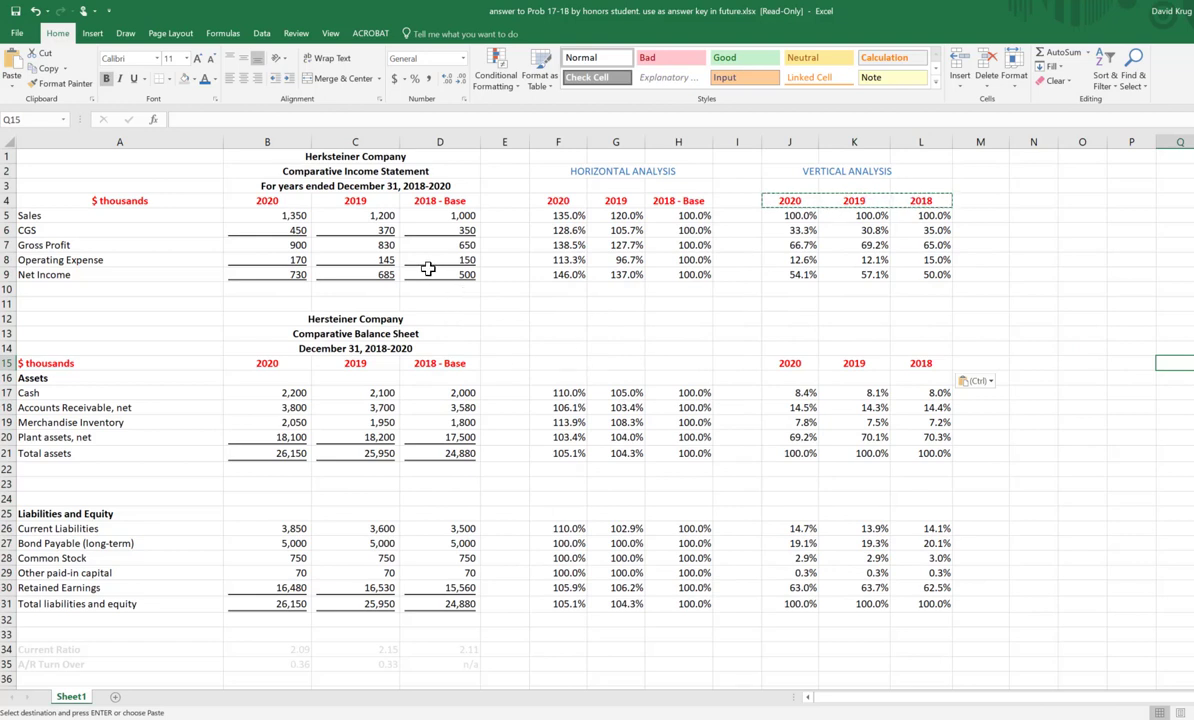
{"action": "left_click", "coordinate": [805, 217]}
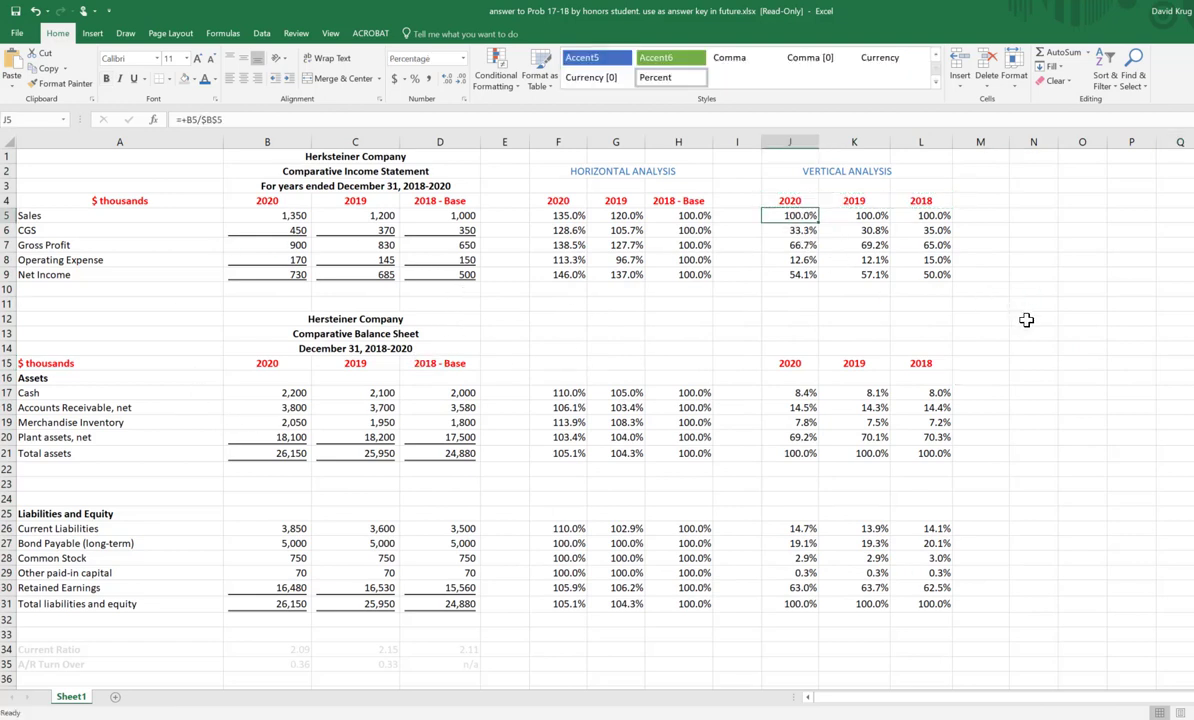
{"action": "key", "text": "Escape"}
Step: Color the Current Ratio and A/R Turn Over labels in A34:A35 blue, and clear the A/R Turn Over label from A35
{"action": "left_click_drag", "start_coordinate": [46, 649], "coordinate": [48, 664]}
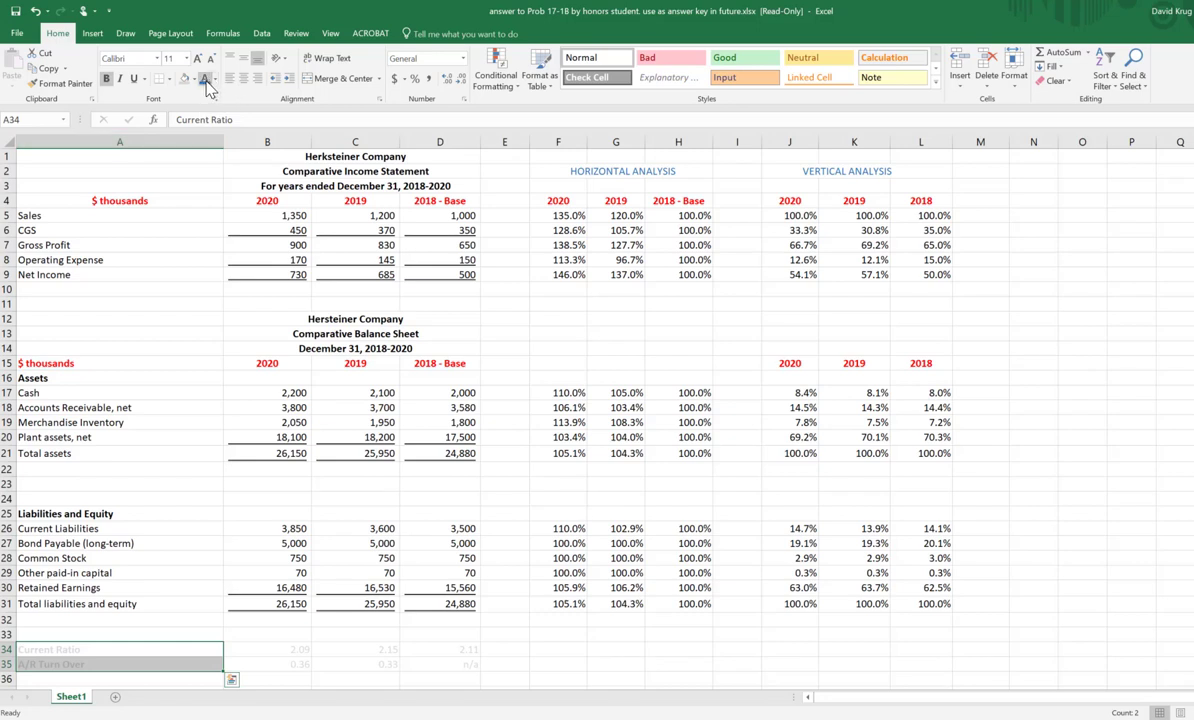
{"action": "left_click", "coordinate": [205, 82]}
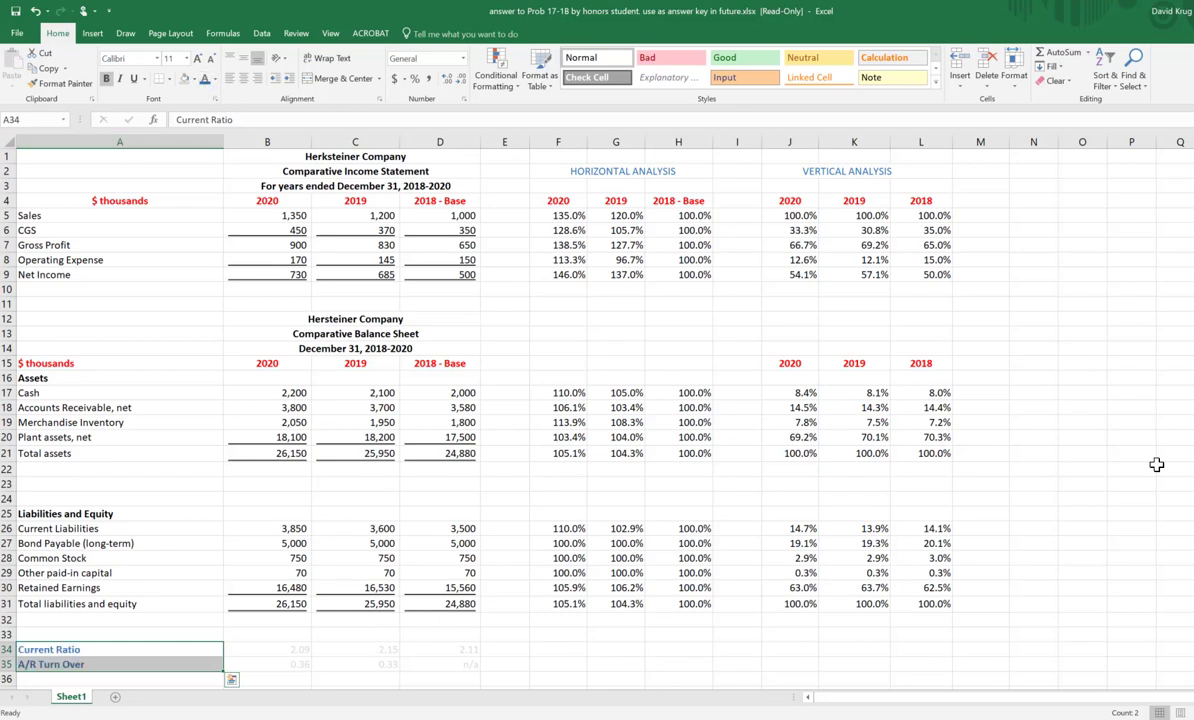
{"action": "left_click", "coordinate": [1172, 437]}
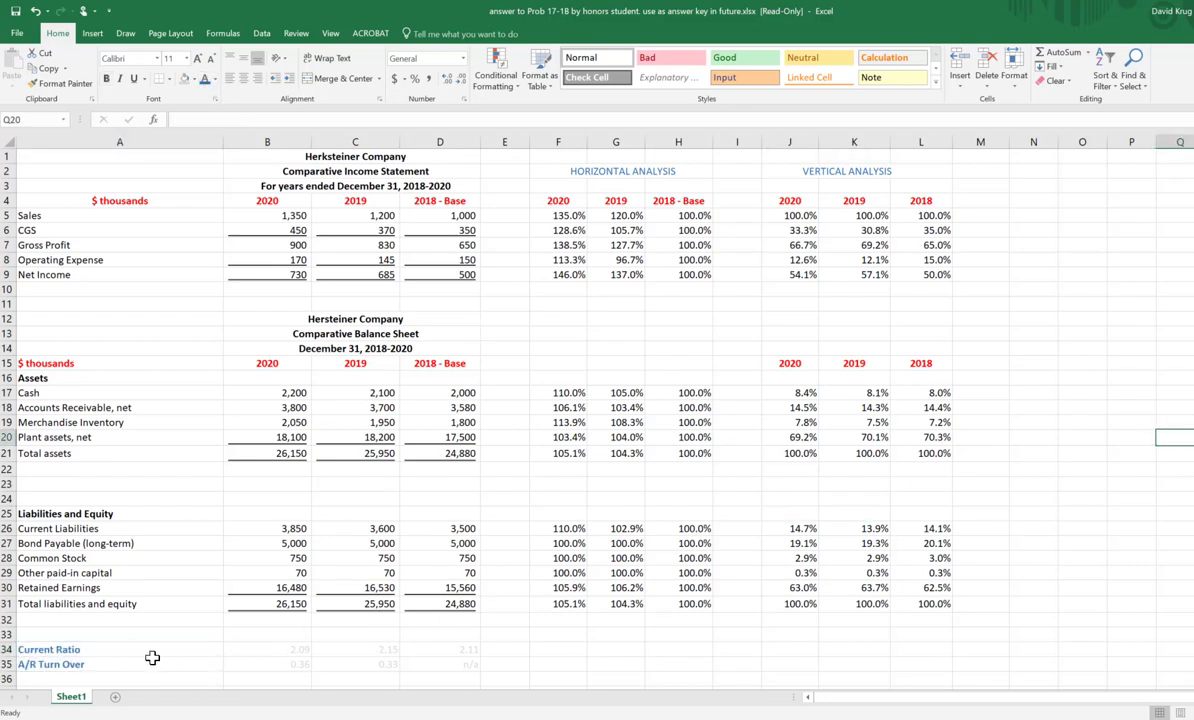
{"action": "left_click", "coordinate": [97, 665]}
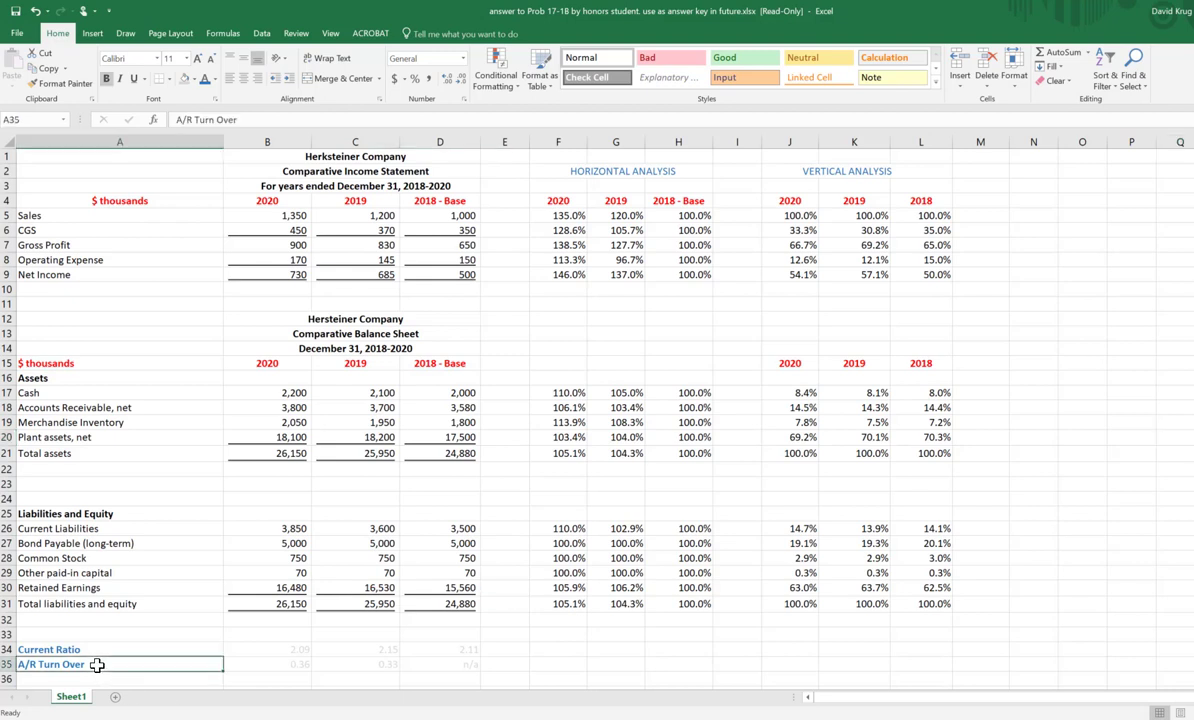
{"action": "key", "text": "Delete"}
{"action": "key", "text": "Up"}
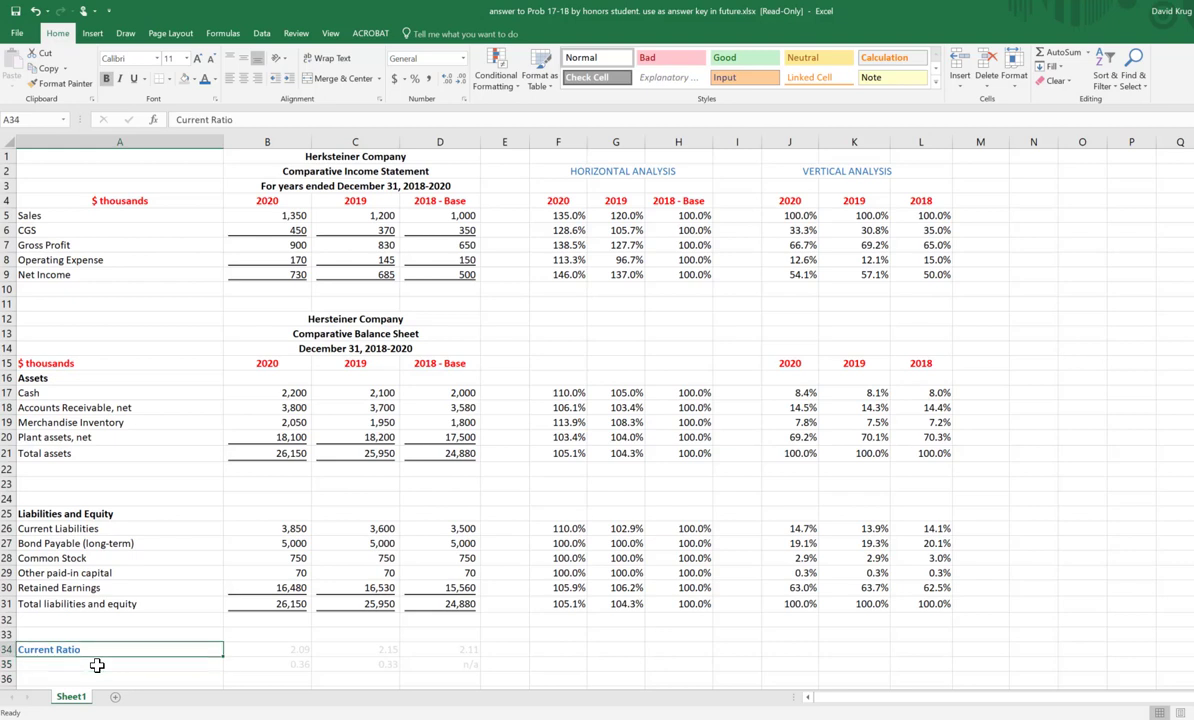
Step: Examine the Current Ratio cells in row 34 against the 2020, 2019 and 2018 statement columns above them
{"action": "key", "text": "Right"}
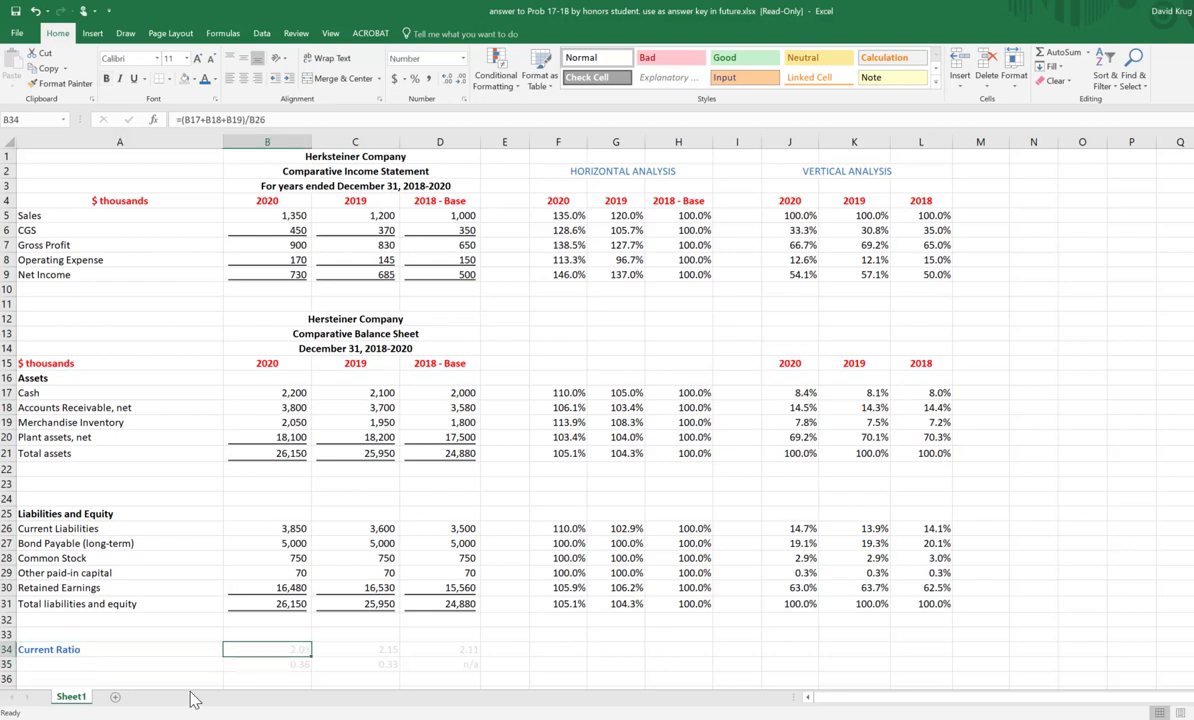
{"action": "left_click_drag", "start_coordinate": [250, 634], "coordinate": [287, 184]}
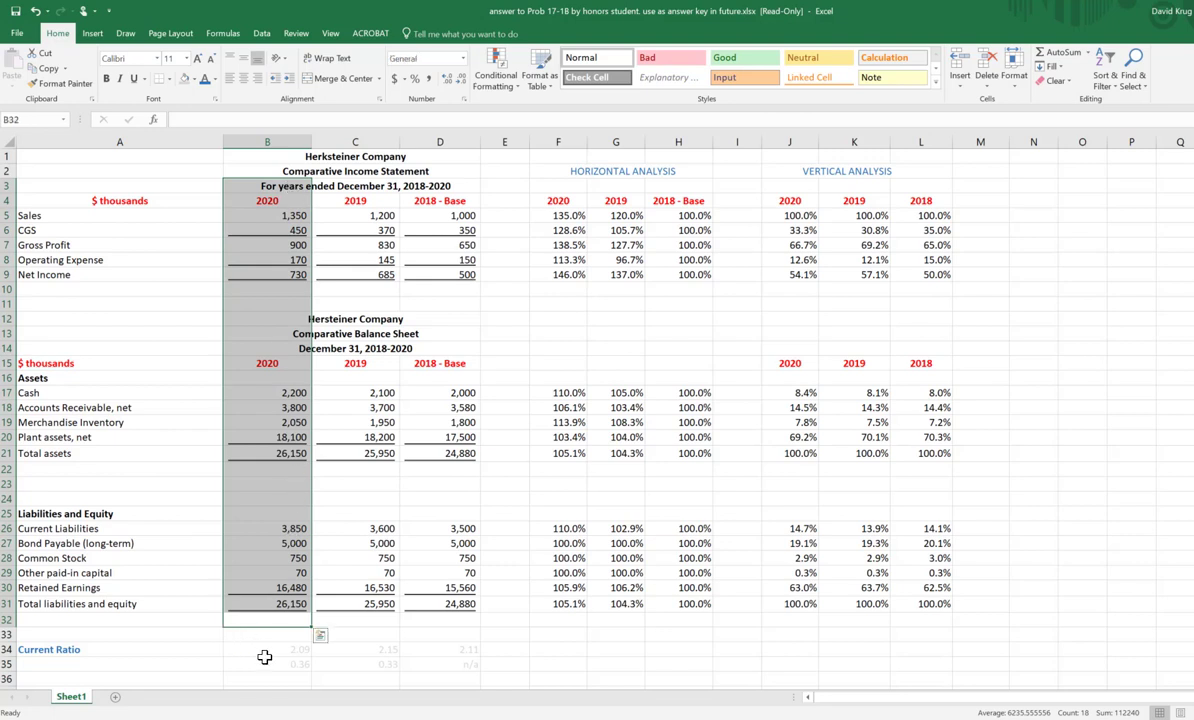
{"action": "left_click_drag", "start_coordinate": [366, 649], "coordinate": [349, 229]}
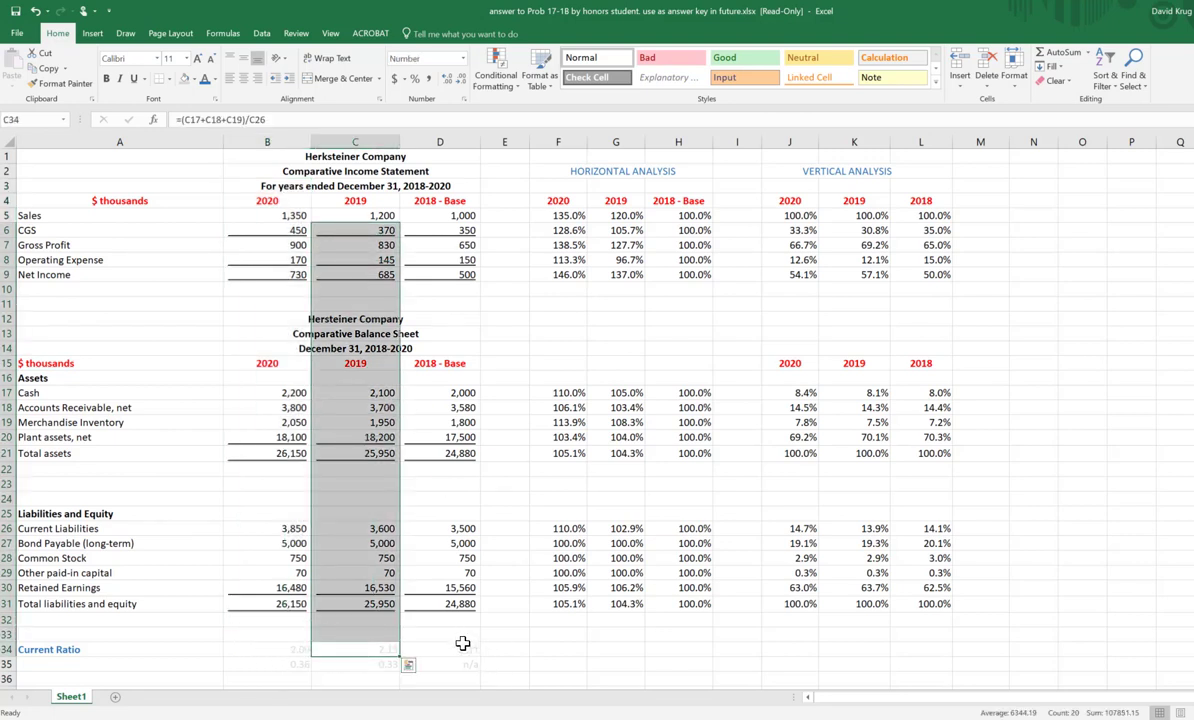
{"action": "left_click_drag", "start_coordinate": [455, 645], "coordinate": [430, 256]}
{"action": "left_click", "coordinate": [659, 652]}
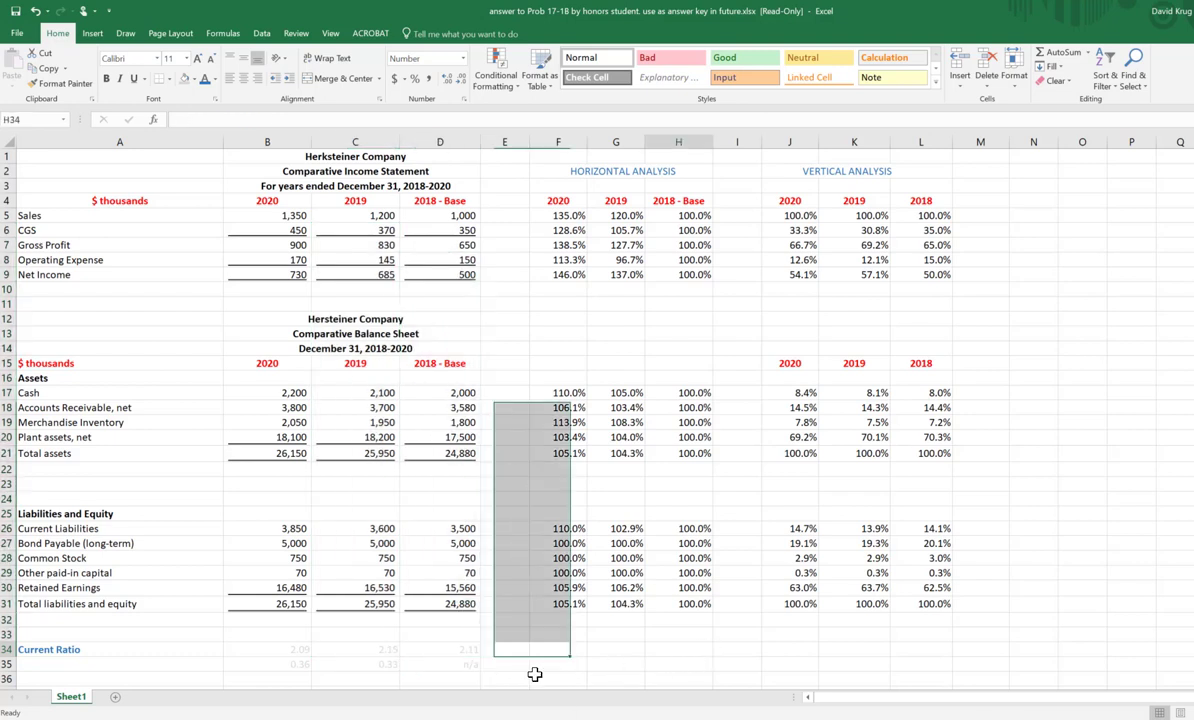
{"action": "left_click", "coordinate": [279, 651]}
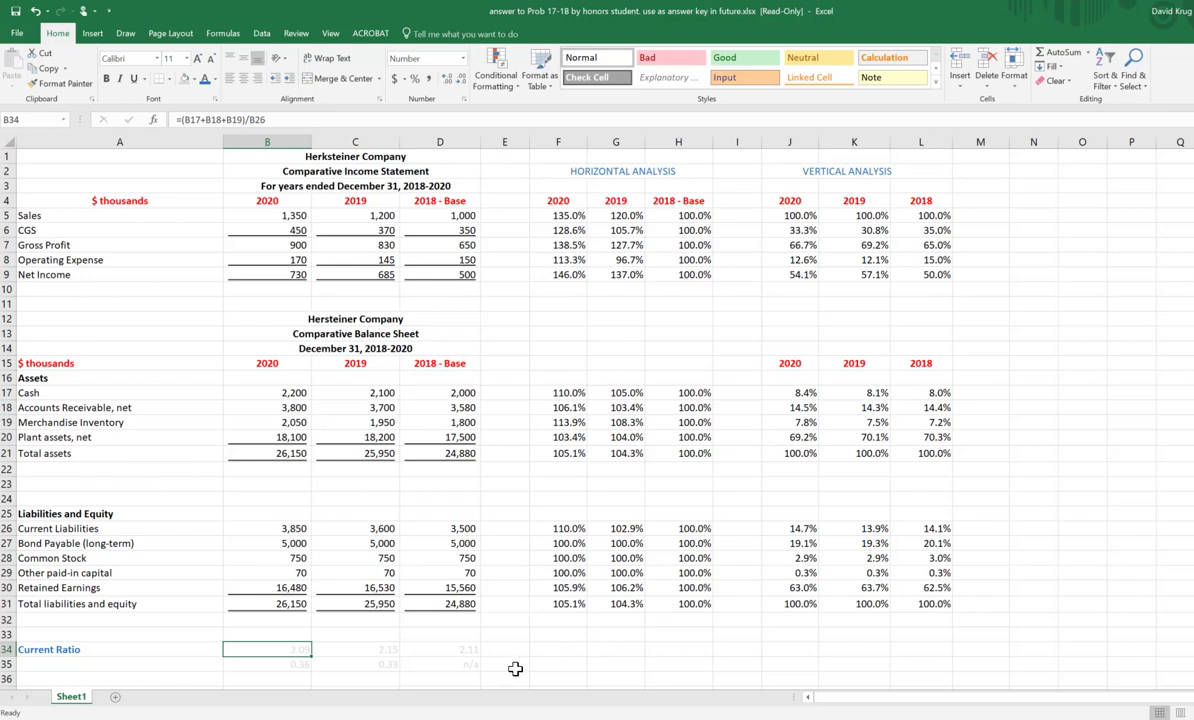
{"action": "left_click", "coordinate": [580, 652]}
Step: Set the font color of the Current Ratio values in B34:D34 to black
{"action": "left_click", "coordinate": [283, 653]}
{"action": "left_click_drag", "start_coordinate": [310, 652], "coordinate": [434, 652]}
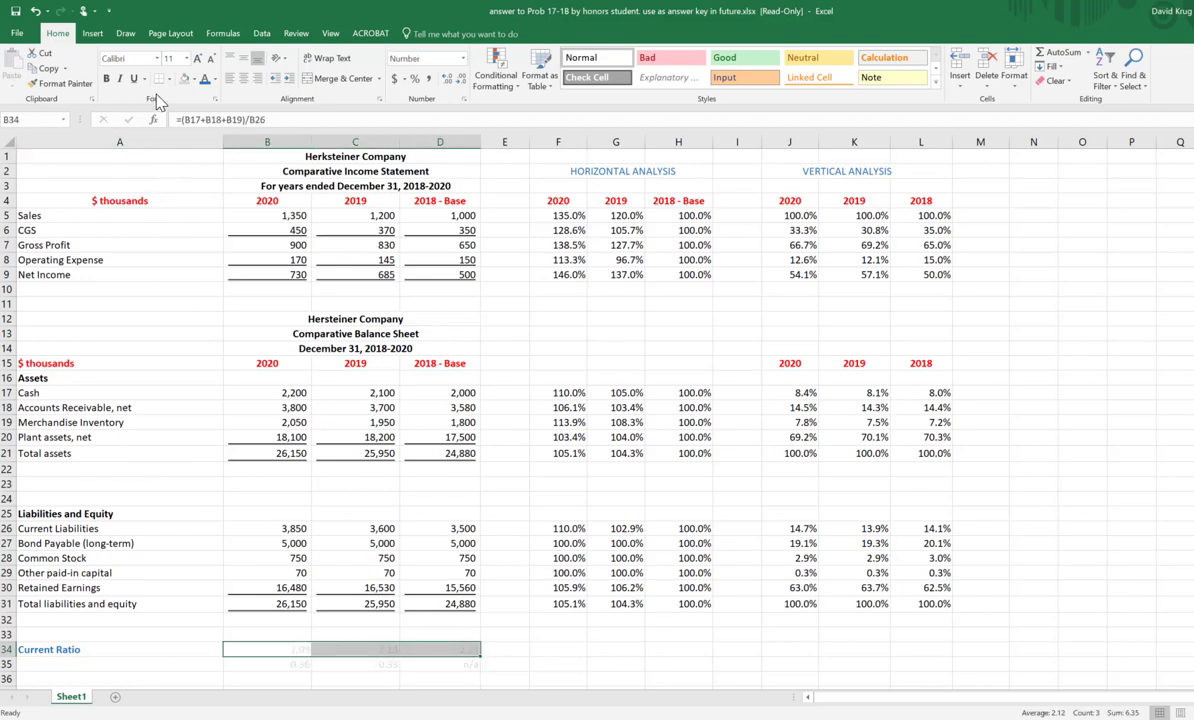
{"action": "left_click", "coordinate": [214, 79]}
{"action": "left_click", "coordinate": [221, 96]}
{"action": "left_click", "coordinate": [594, 662]}
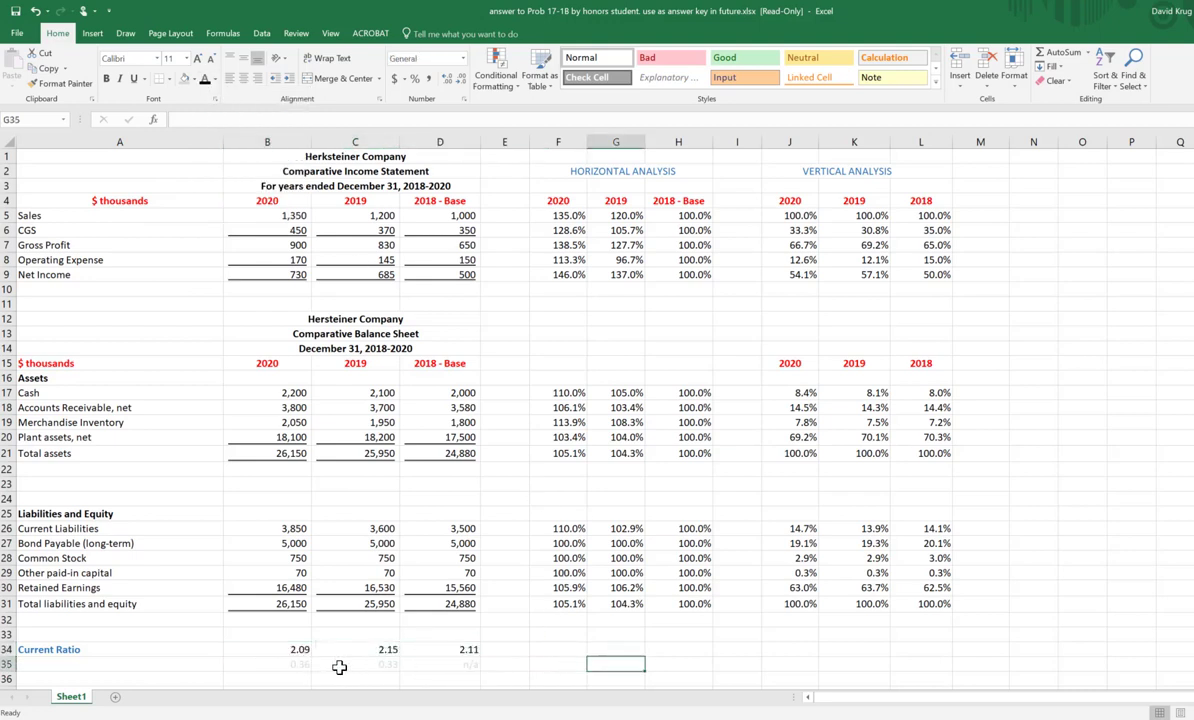
Step: Open the 2020 Current Ratio formula in B34 to examine the cells it references
{"action": "left_click", "coordinate": [287, 651]}
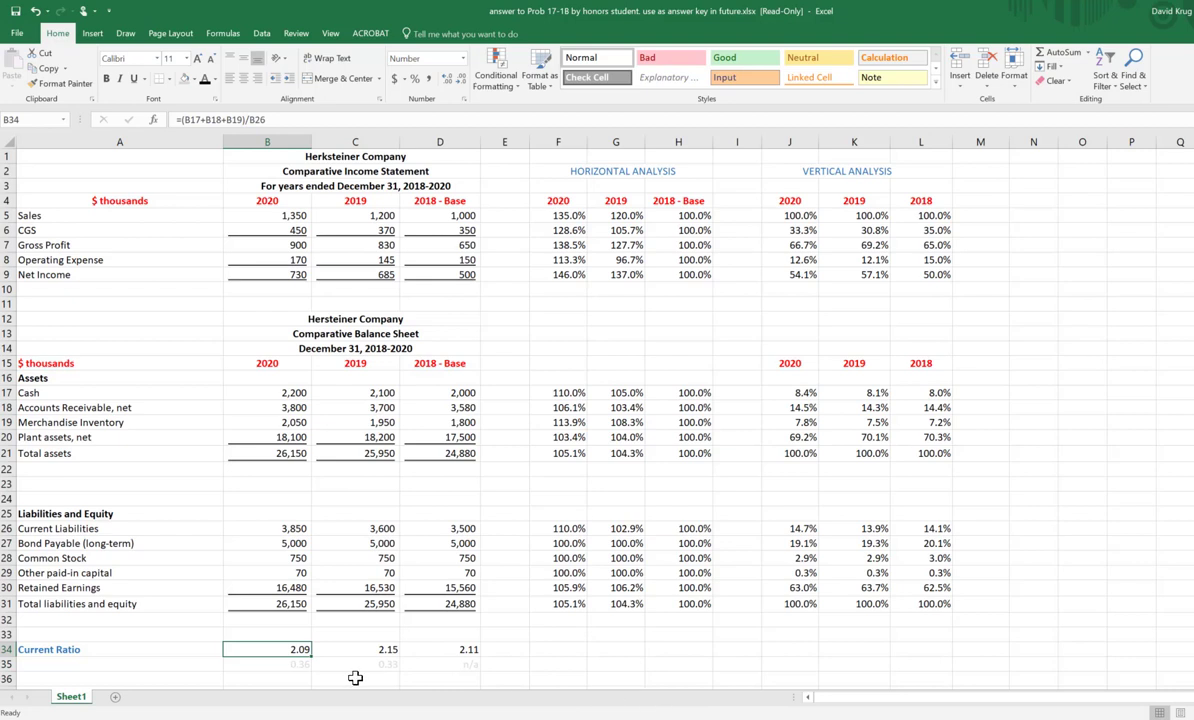
{"action": "double_click", "coordinate": [272, 649]}
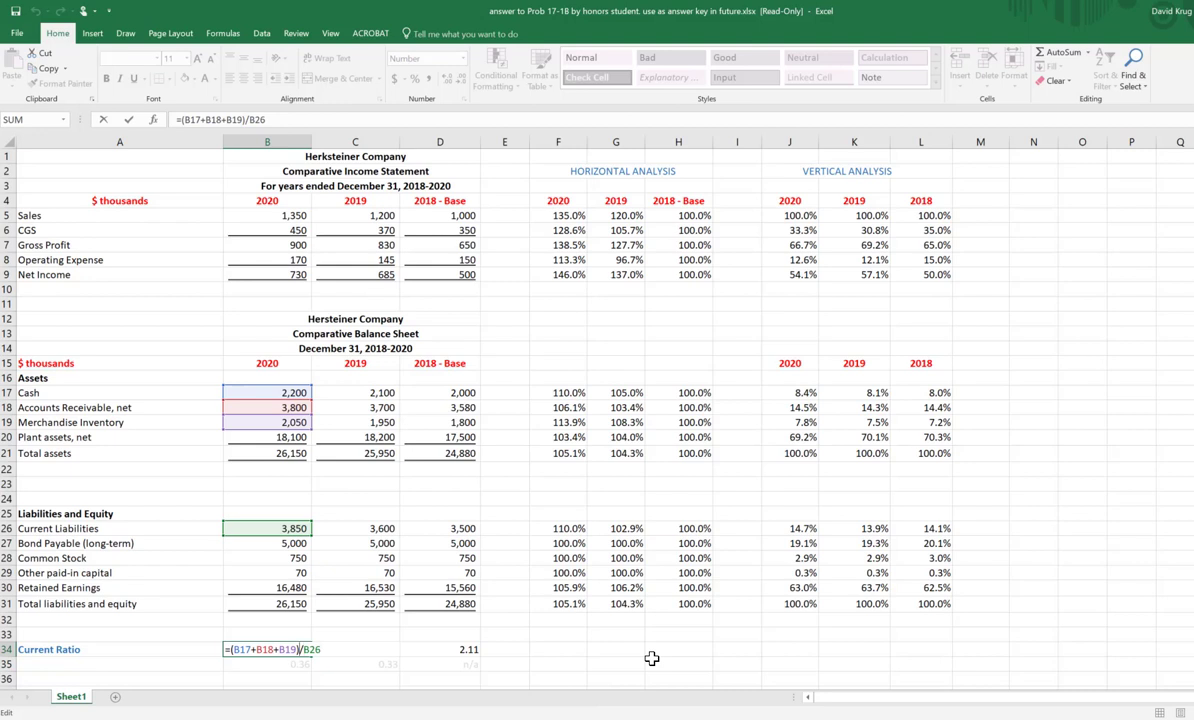
Step: Try the 2020 Current Ratio formula in B34 without parentheses, as =B17+B18+B19/B26
{"action": "key", "text": "BackSpace"}
{"action": "key", "text": "BackSpace"}
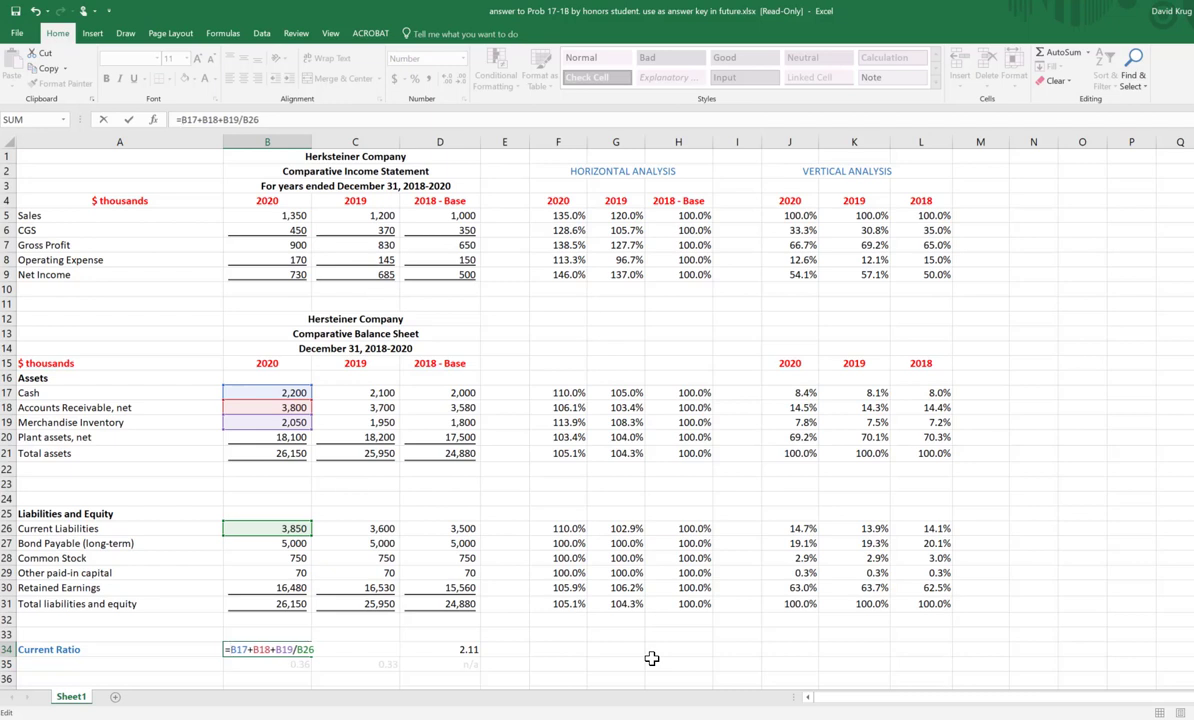
{"action": "key", "text": "Return"}
{"action": "key", "text": "Up"}
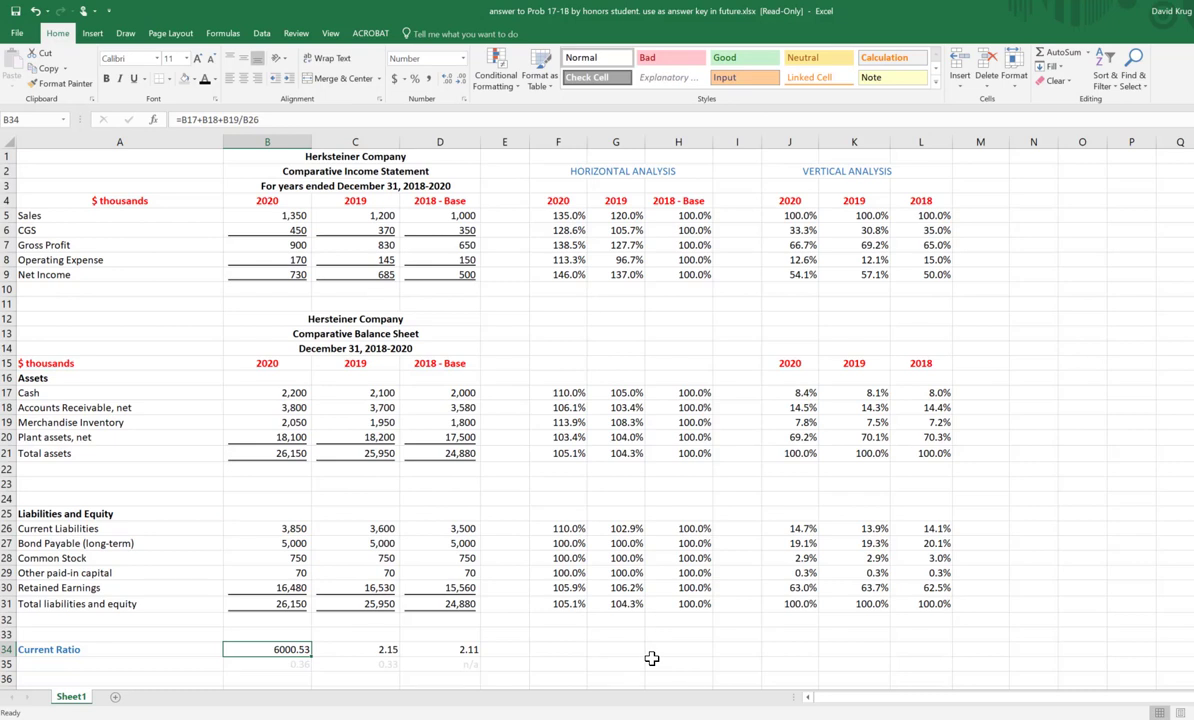
Step: Restore the parentheses in the 2020 Current Ratio formula in B34 so it reads =(B17+B18+B19)/B26
{"action": "key", "text": "F2"}
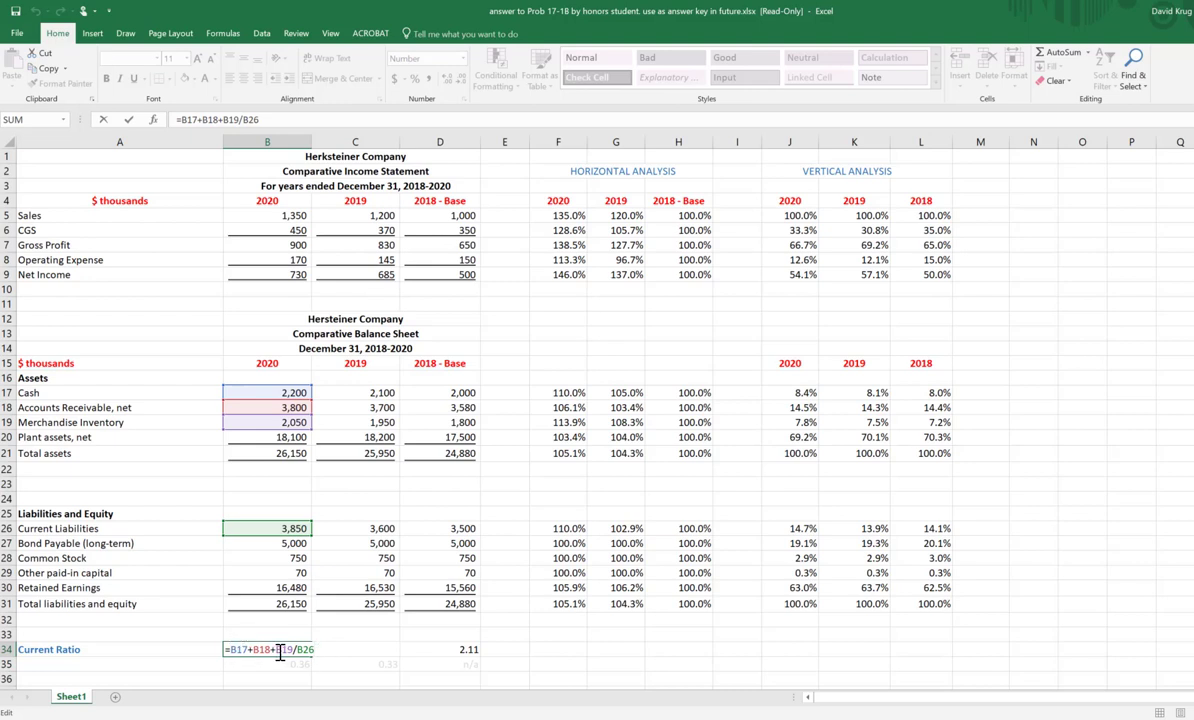
{"action": "type", "text": "("}
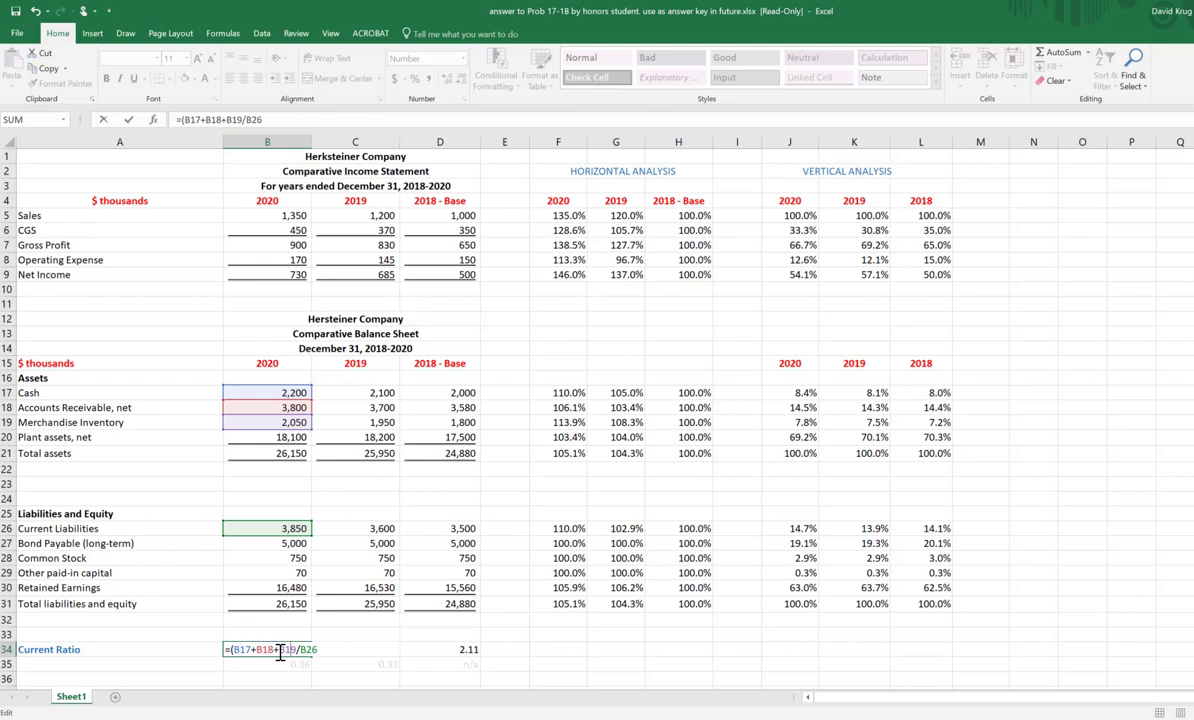
{"action": "type", "text": ")"}
{"action": "key", "text": "Return"}
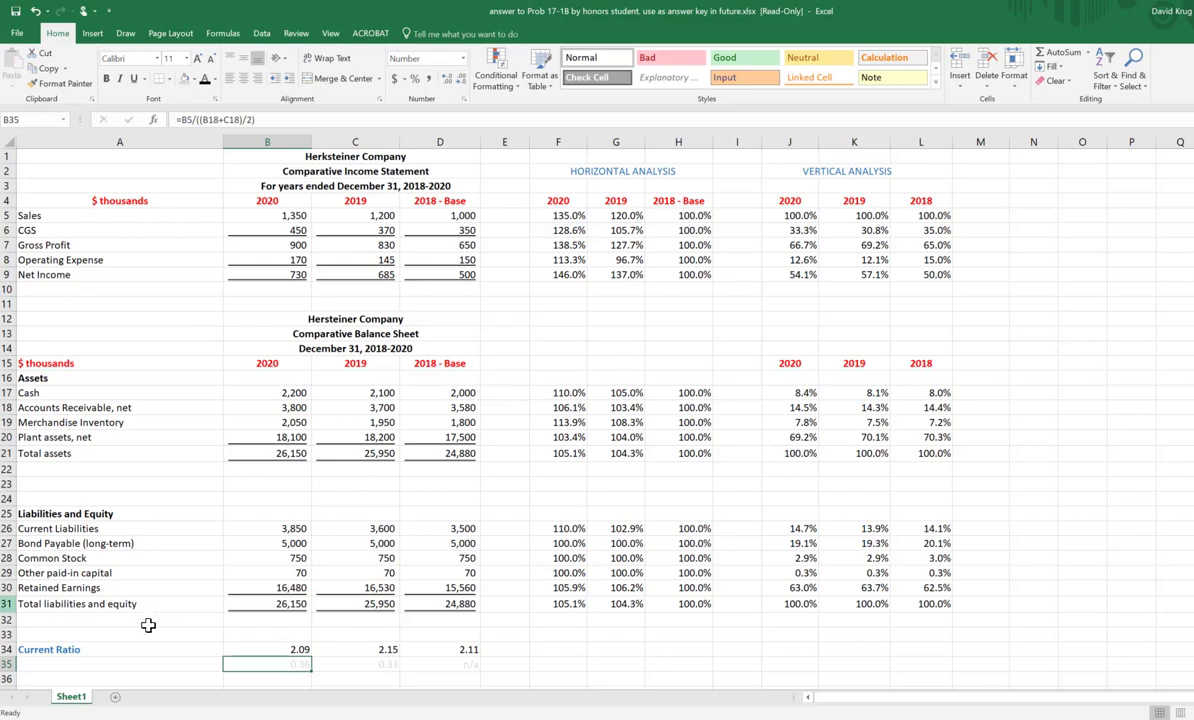
Step: Copy the Current Ratio formula from B34 across to the 2019 and 2018 columns in C34:D34
{"action": "left_click", "coordinate": [297, 651]}
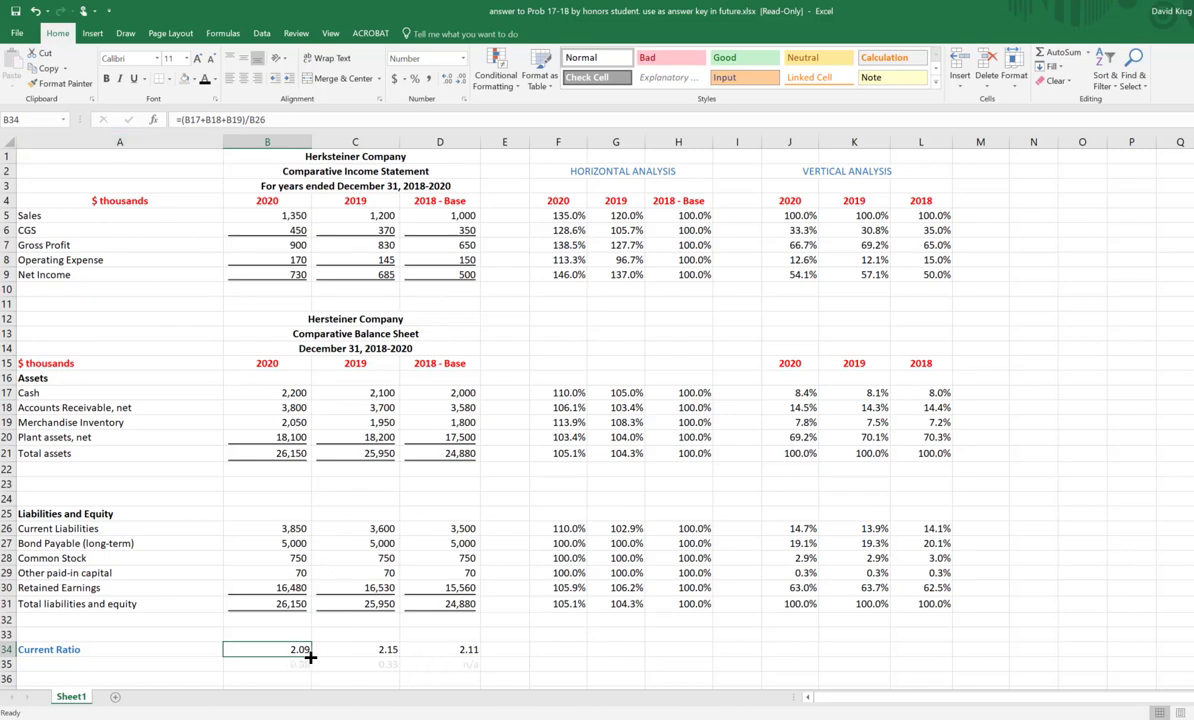
{"action": "left_click_drag", "start_coordinate": [311, 657], "coordinate": [470, 657]}
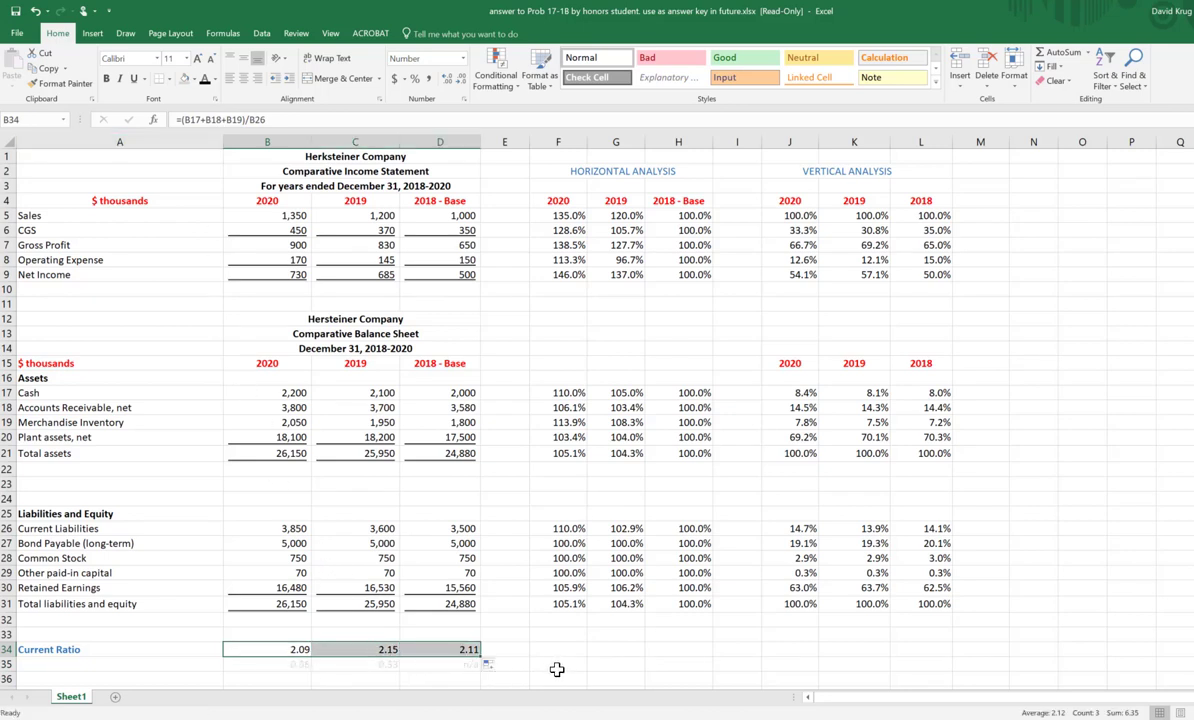
{"action": "left_click", "coordinate": [606, 652]}
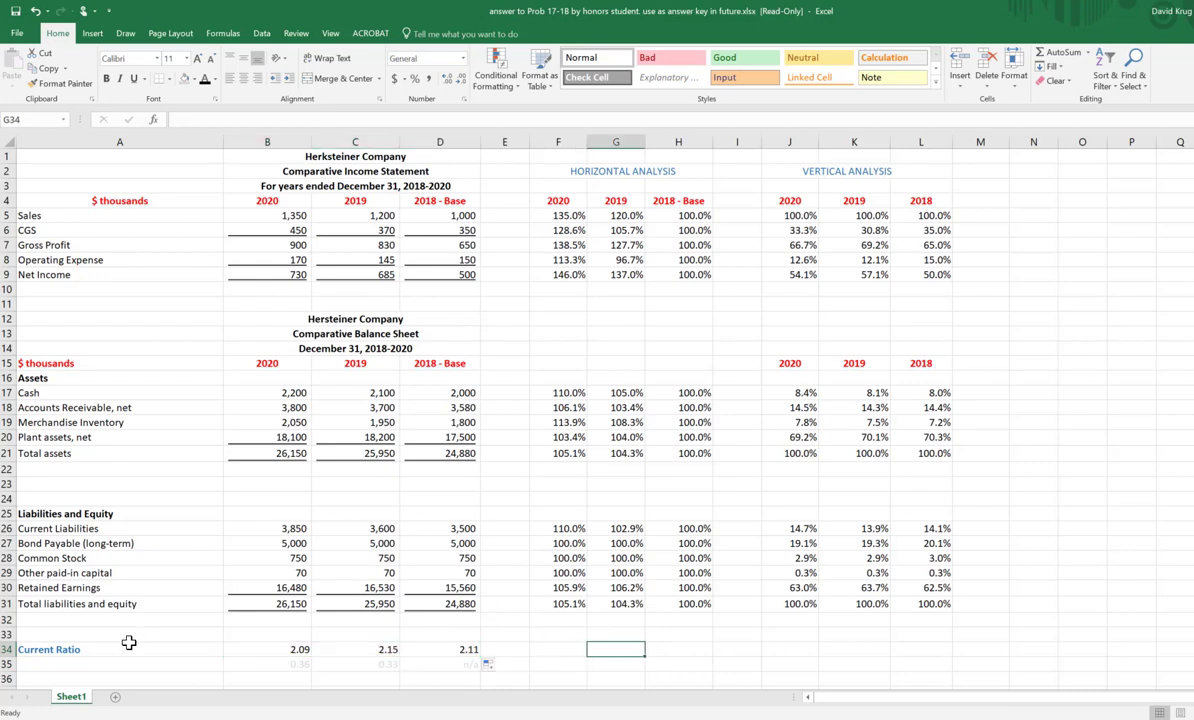
Step: Enter the label Accounts Receivable Turnover in A35, below Current Ratio
{"action": "left_click", "coordinate": [88, 664]}
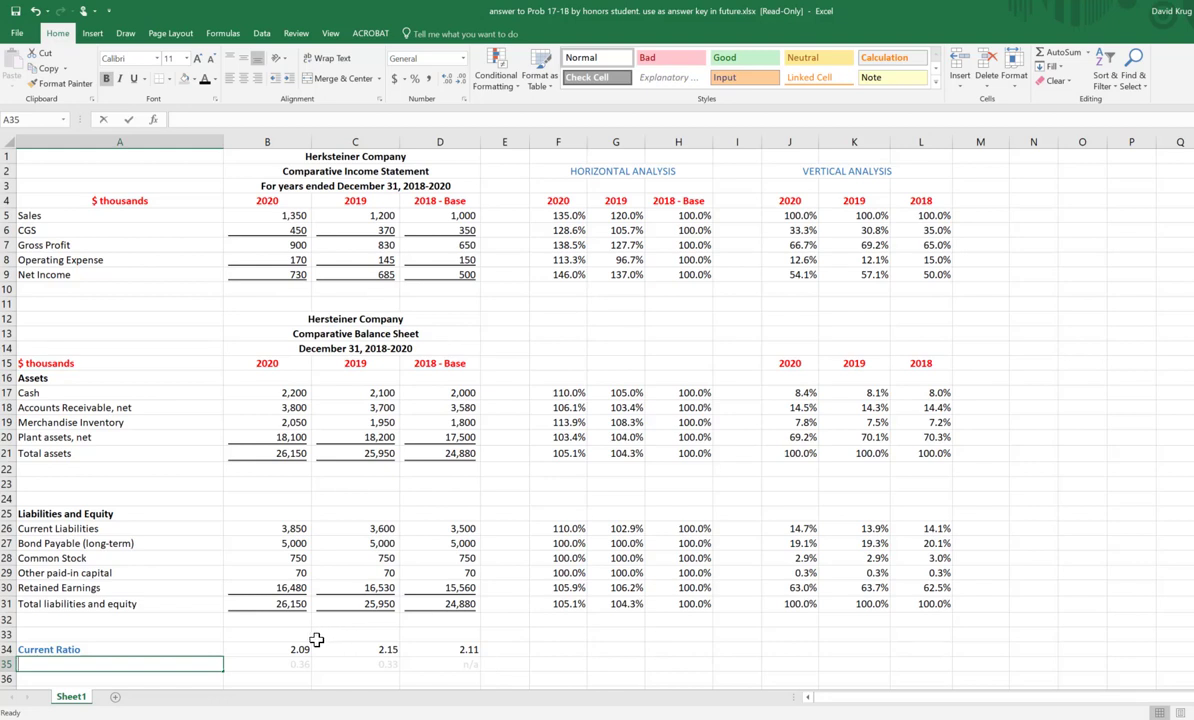
{"action": "type", "text": "aCCOU"}
{"action": "key", "text": "BackSpace"}
{"action": "key", "text": "BackSpace"}
{"action": "key", "text": "BackSpace"}
{"action": "key", "text": "BackSpace"}
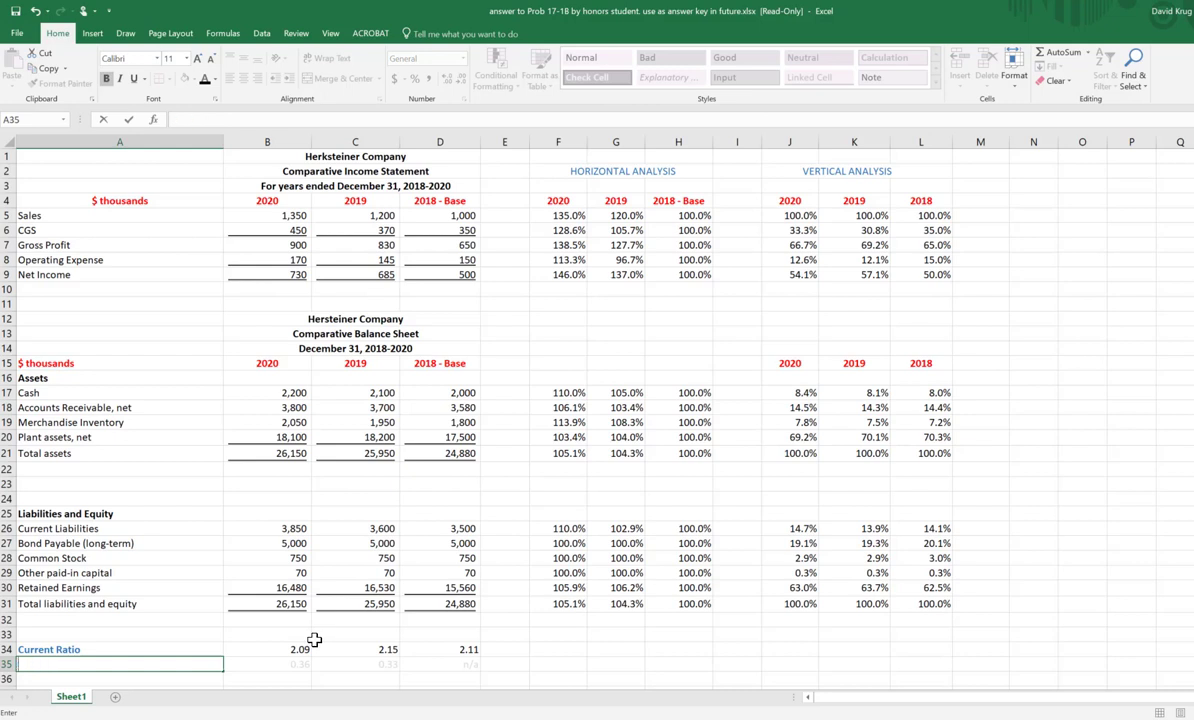
{"action": "type", "text": "ccounts Receivable"}
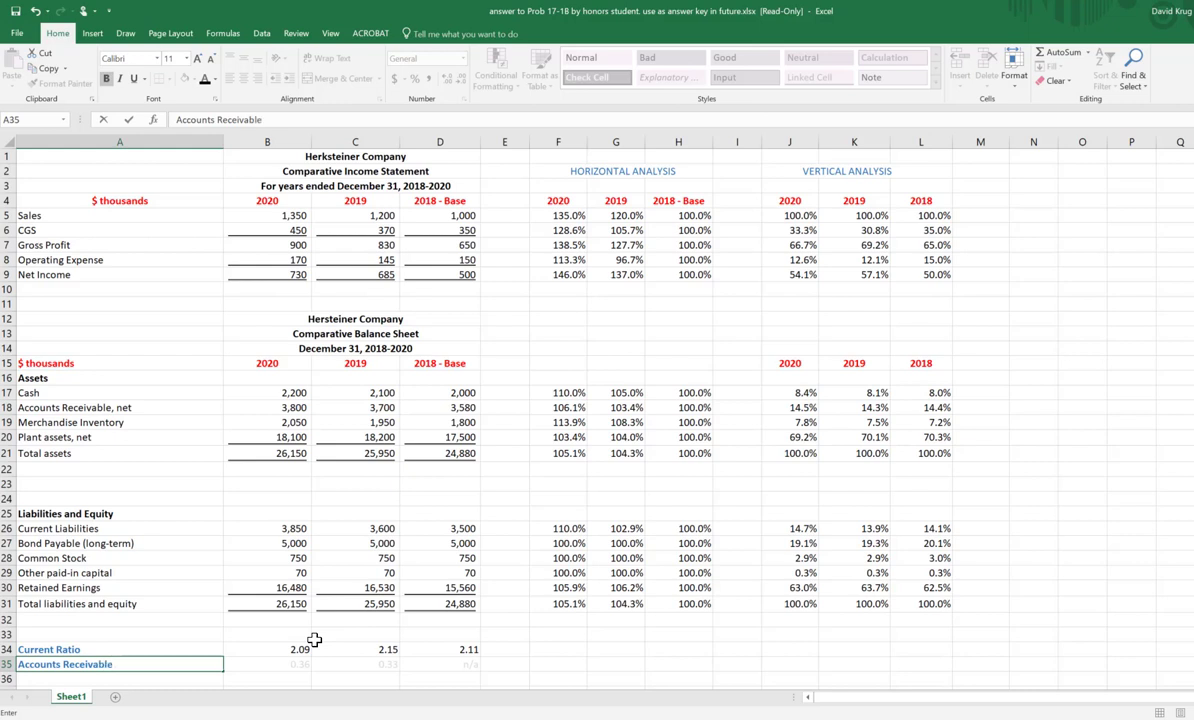
{"action": "type", "text": "Turnover"}
{"action": "left_click", "coordinate": [170, 213]}
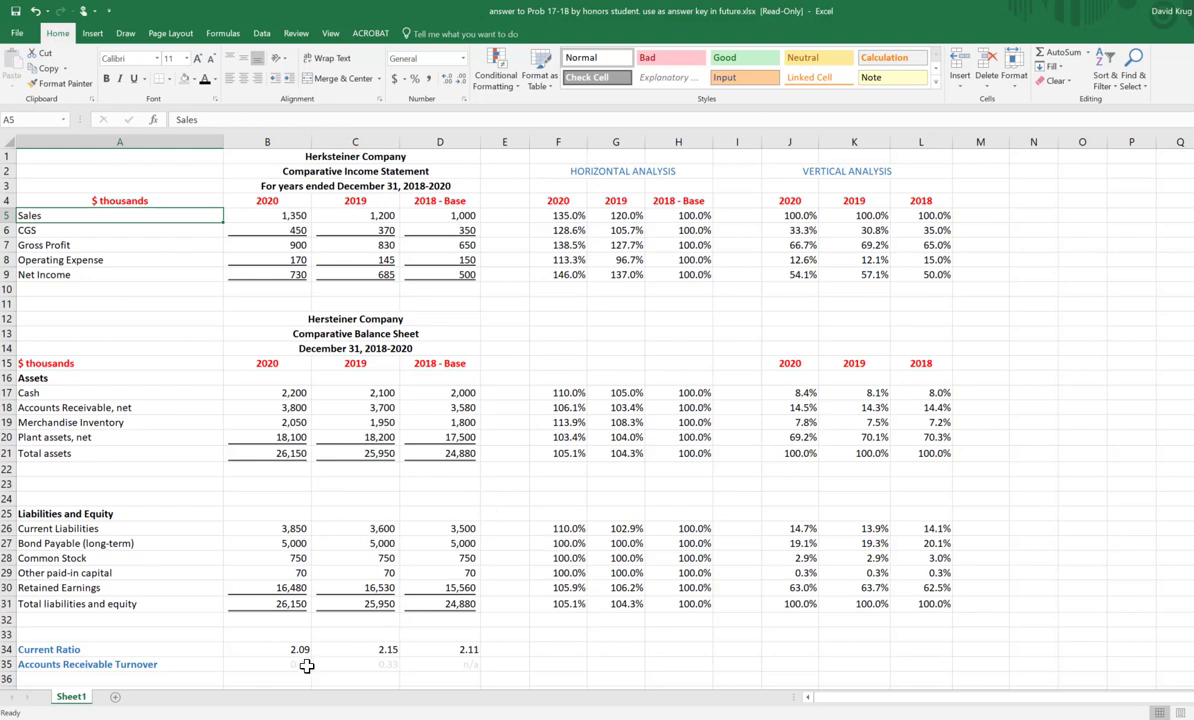
Step: Set the font color of the Accounts Receivable Turnover values in B35:D35 to black
{"action": "left_click", "coordinate": [304, 665]}
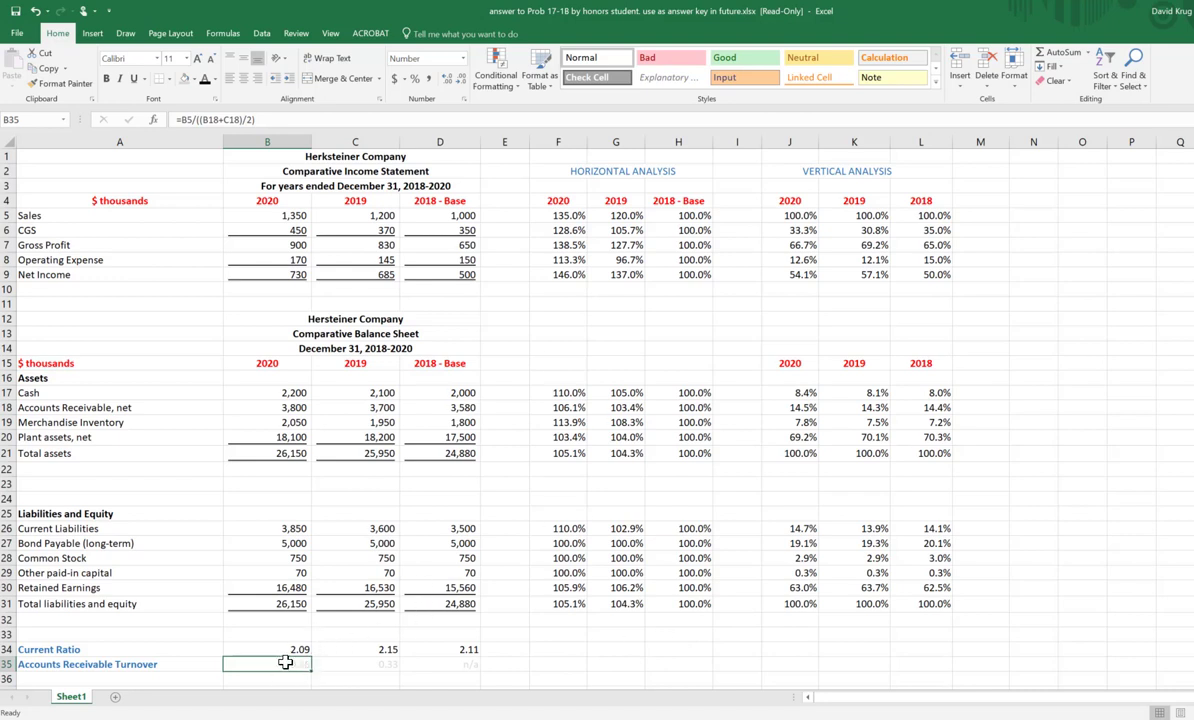
{"action": "left_click", "coordinate": [190, 664]}
{"action": "left_click_drag", "start_coordinate": [263, 662], "coordinate": [455, 664]}
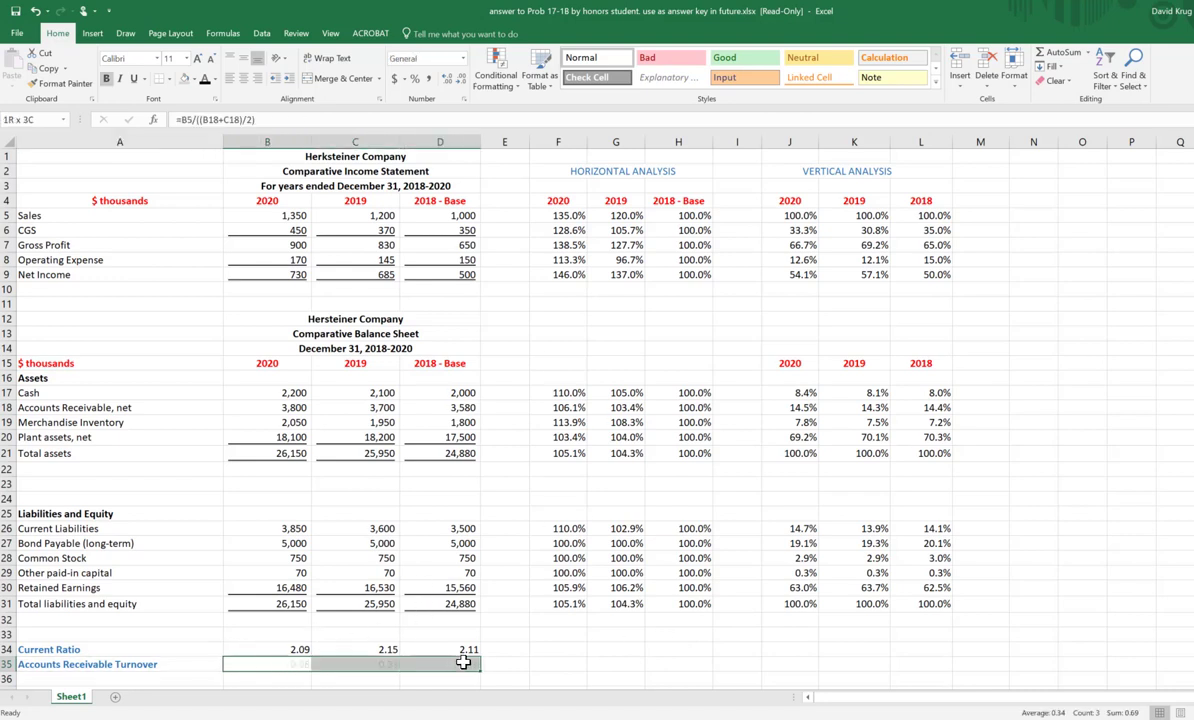
{"action": "left_click", "coordinate": [206, 80]}
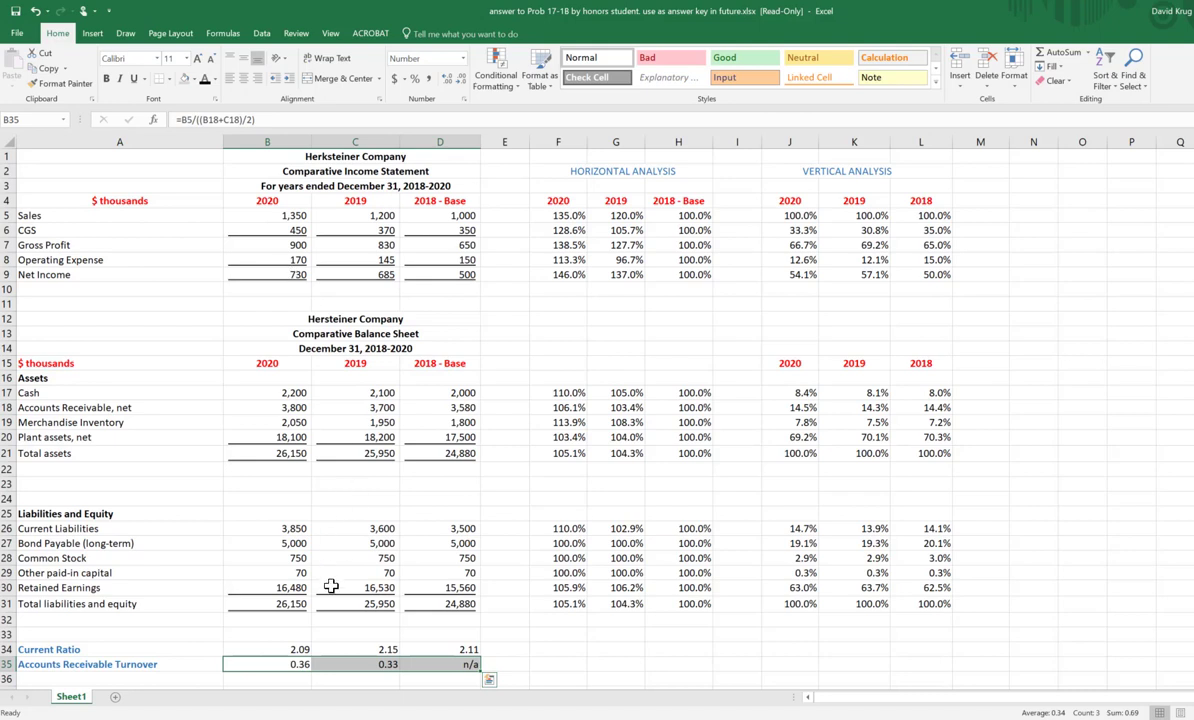
Step: Examine which sales and receivables cells the 2020 Accounts Receivable Turnover formula in B35 references
{"action": "mouse_move", "coordinate": [290, 665]}
{"action": "left_mouse_down"}
{"action": "mouse_move", "coordinate": [327, 664]}
{"action": "mouse_move", "coordinate": [295, 664]}
{"action": "left_mouse_up"}
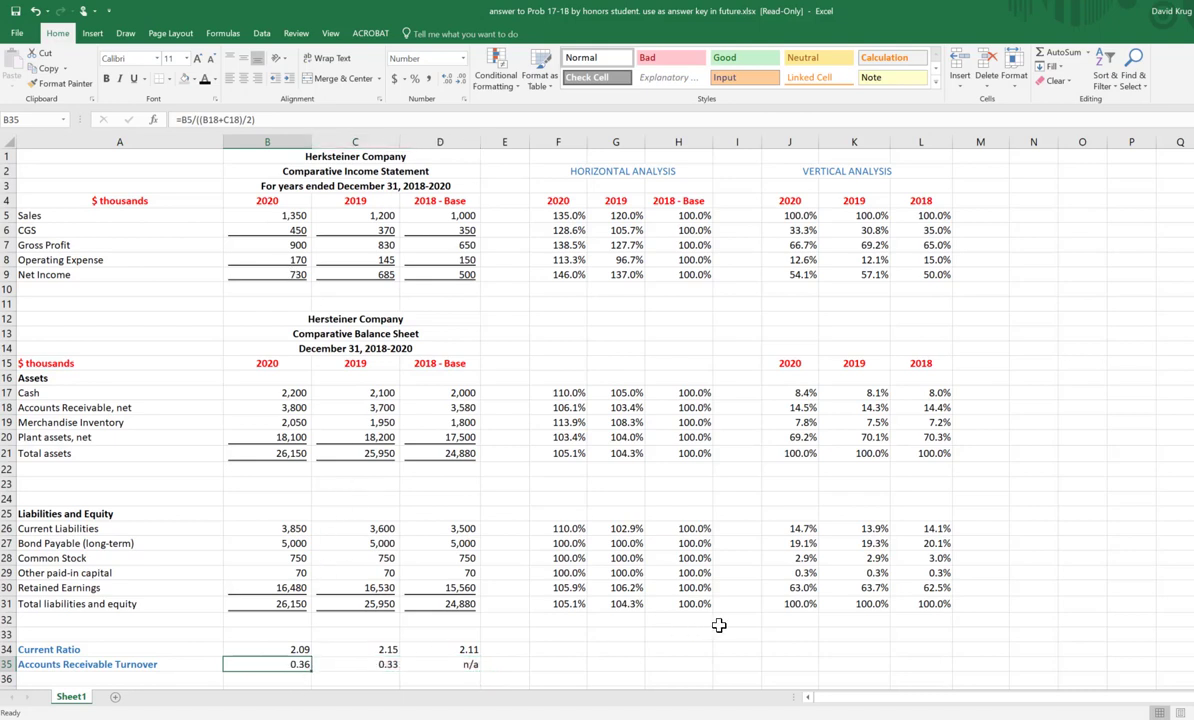
{"action": "key", "text": "F2"}
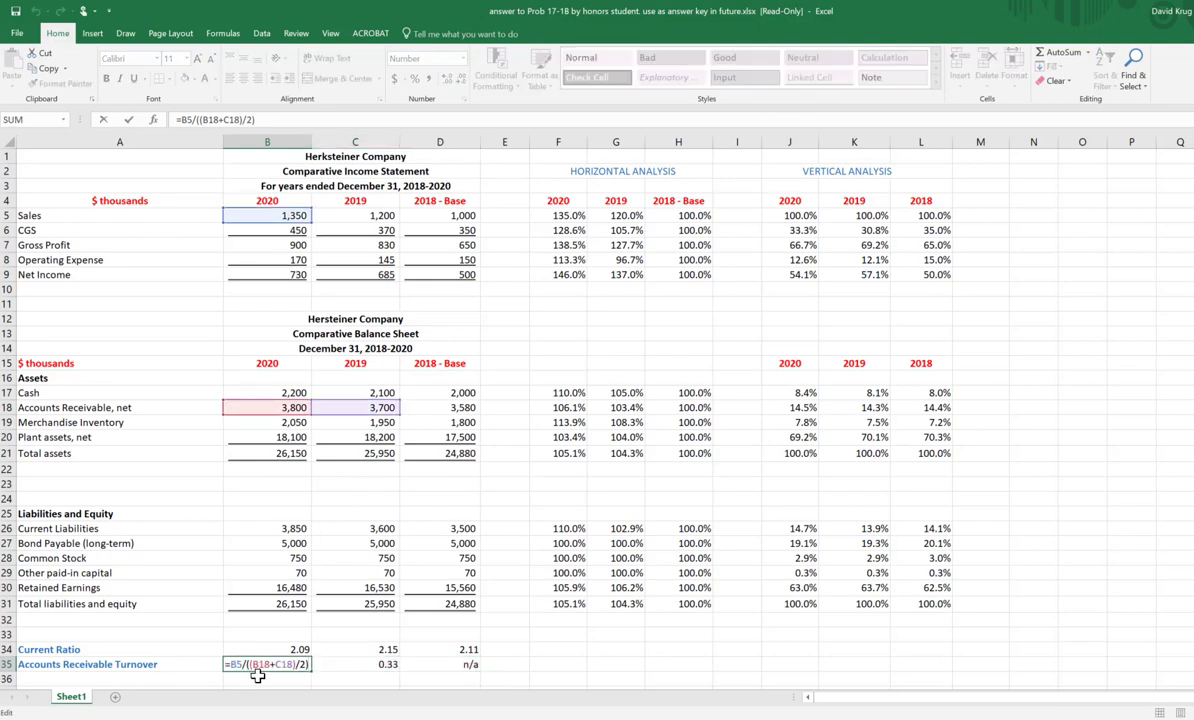
{"action": "left_click", "coordinate": [200, 653]}
{"action": "left_click", "coordinate": [298, 664]}
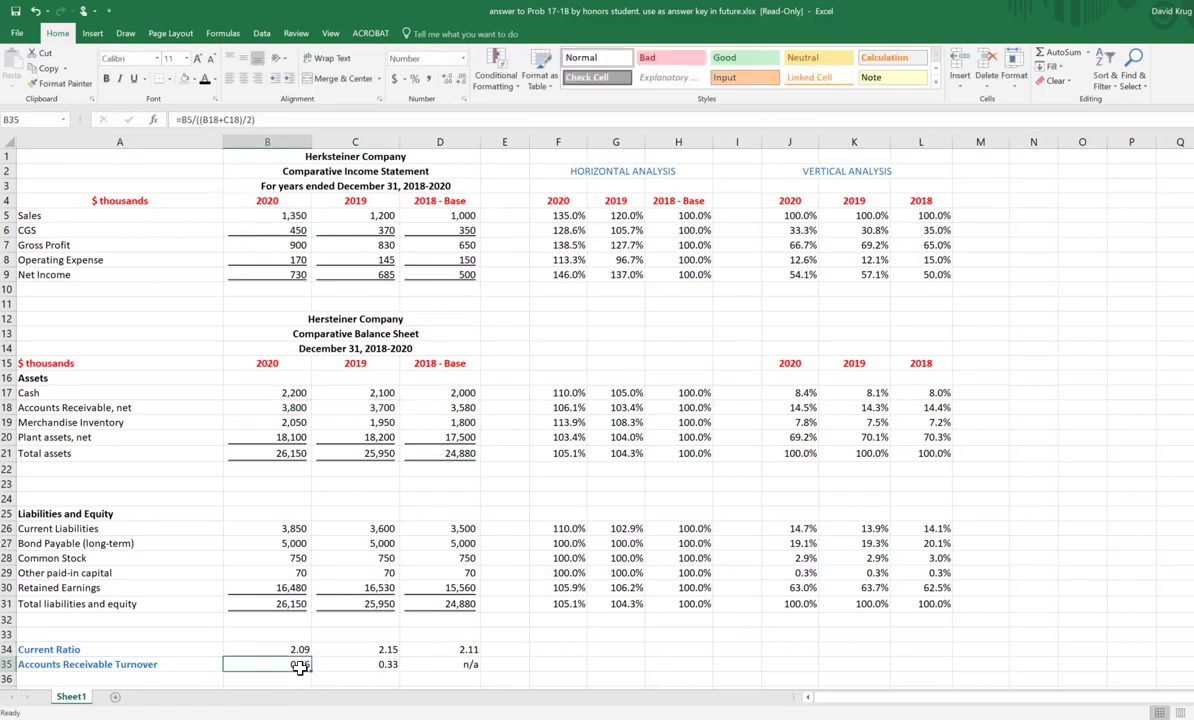
{"action": "key", "text": "F2"}
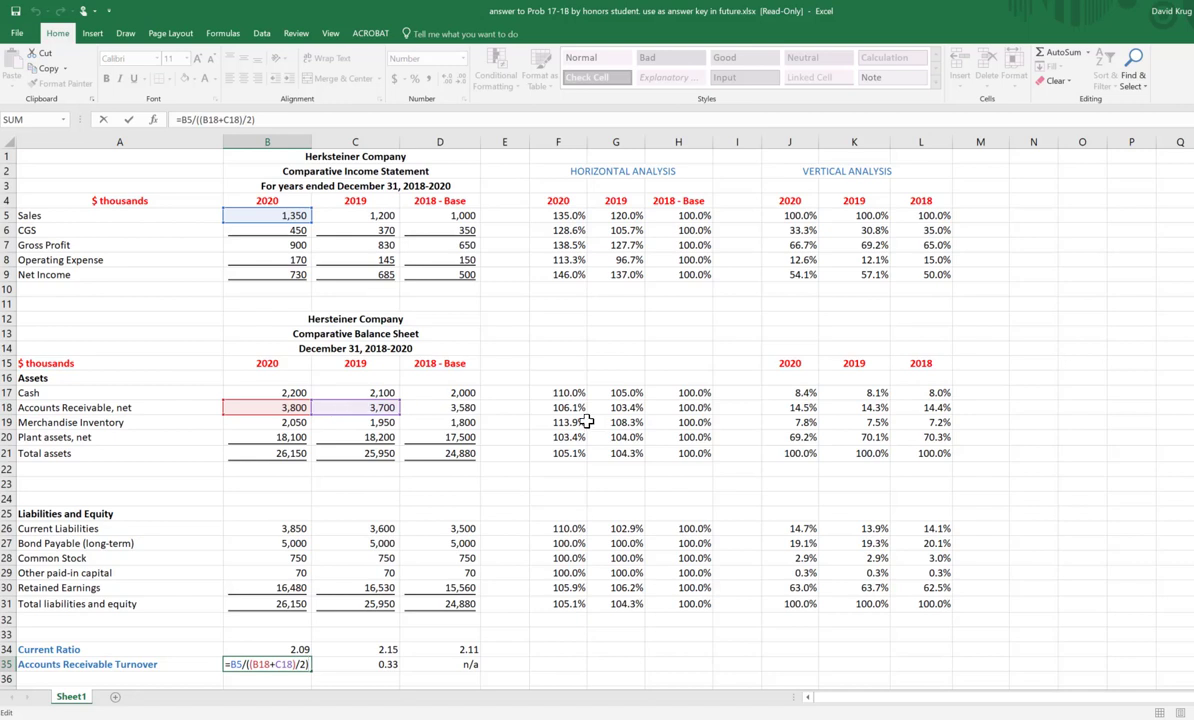
{"action": "left_click", "coordinate": [592, 664]}
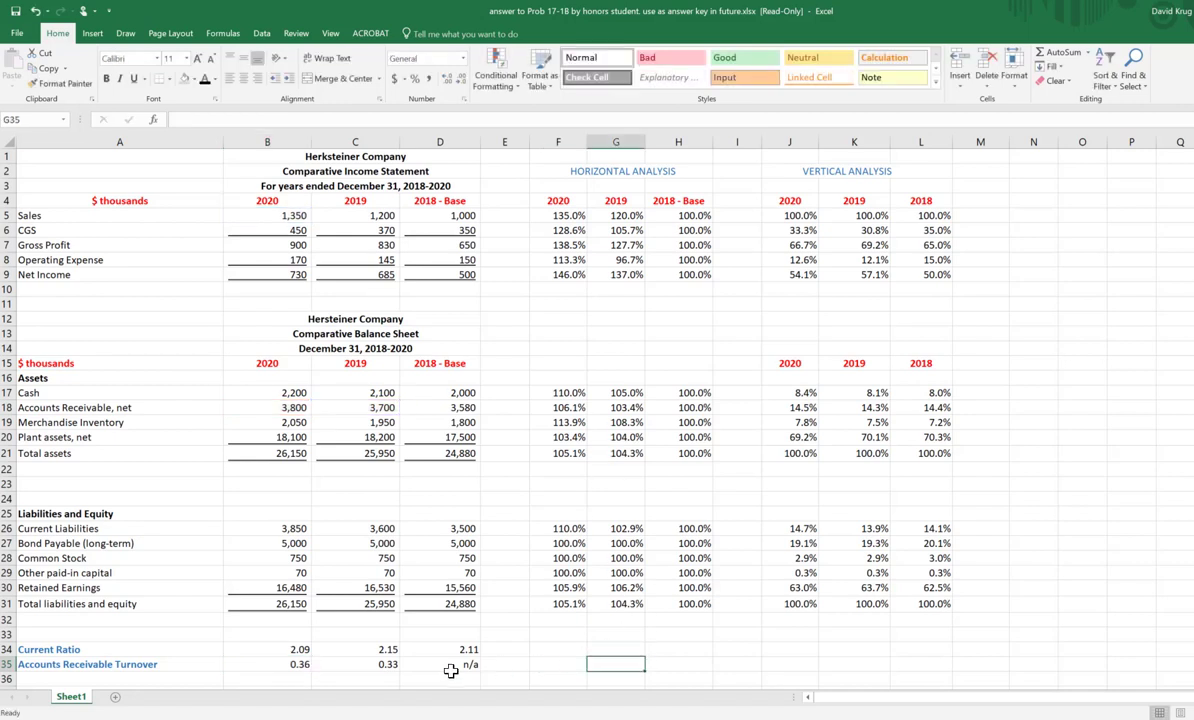
Step: Copy the turnover formula from B35 to C35 and examine the cells the 2019 formula references
{"action": "left_click", "coordinate": [272, 664]}
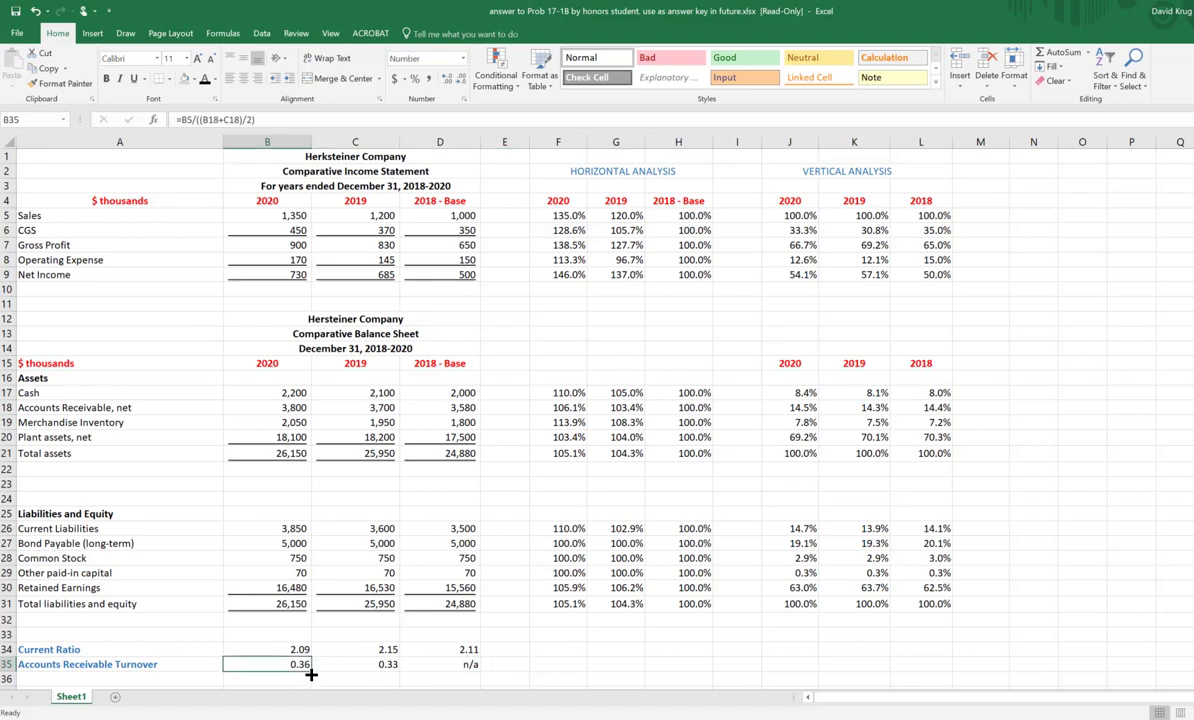
{"action": "left_click_drag", "start_coordinate": [311, 674], "coordinate": [410, 678]}
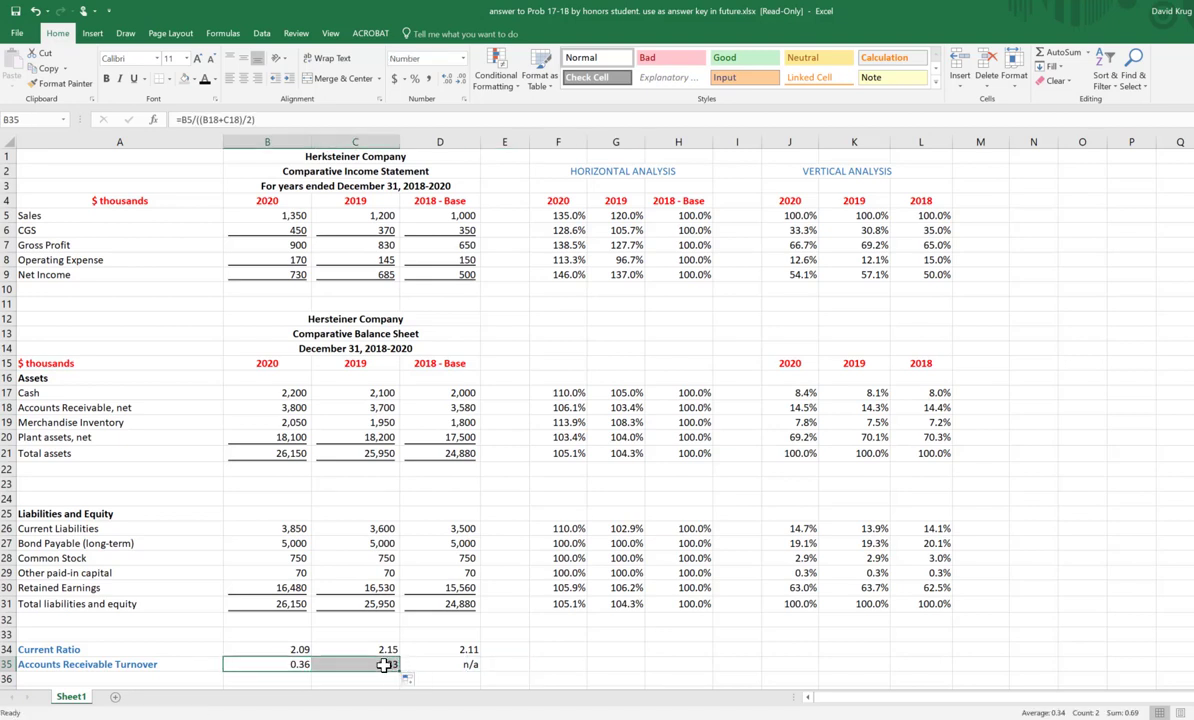
{"action": "left_click", "coordinate": [378, 664]}
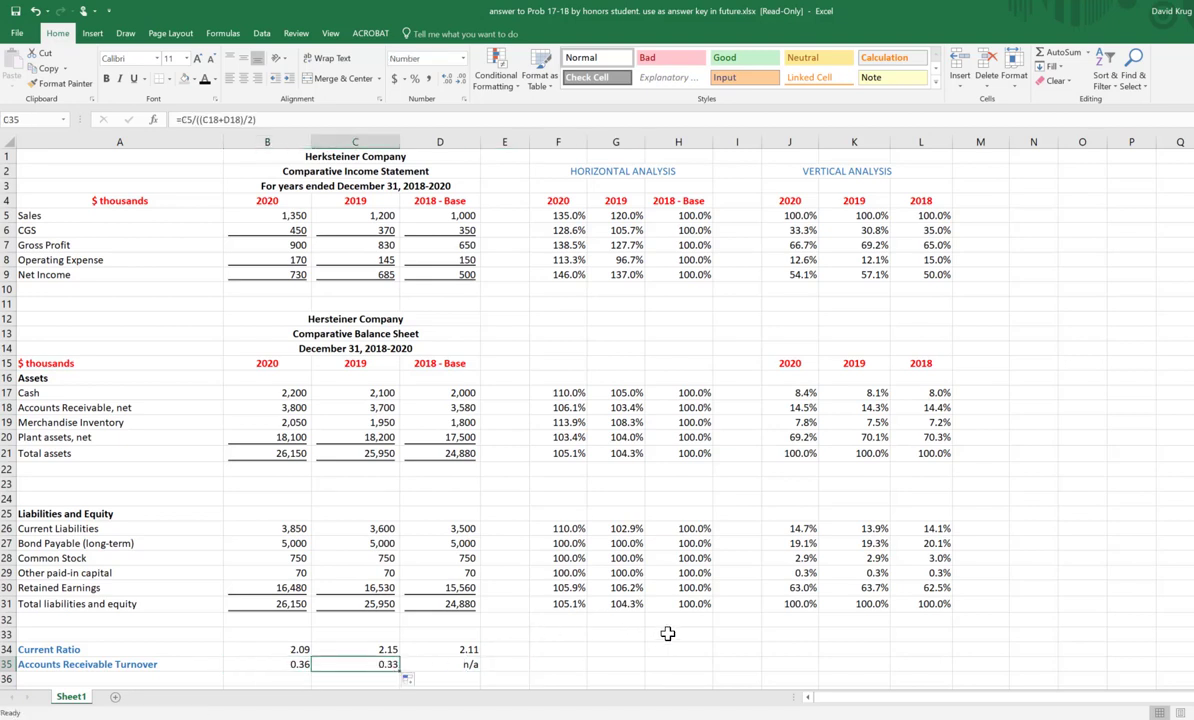
{"action": "key", "text": "F2"}
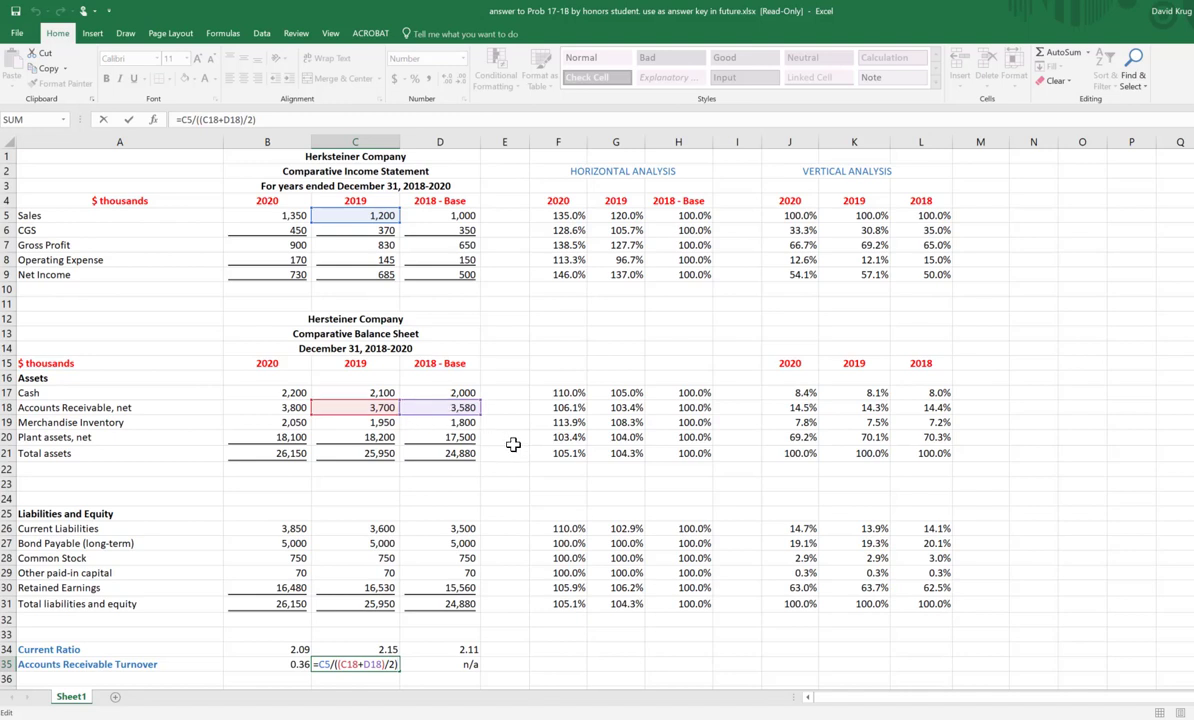
{"action": "left_click", "coordinate": [584, 649]}
Step: Try copying the 2019 turnover formula from C35 into D35 and examine the cells it references for 2018
{"action": "left_click", "coordinate": [390, 665]}
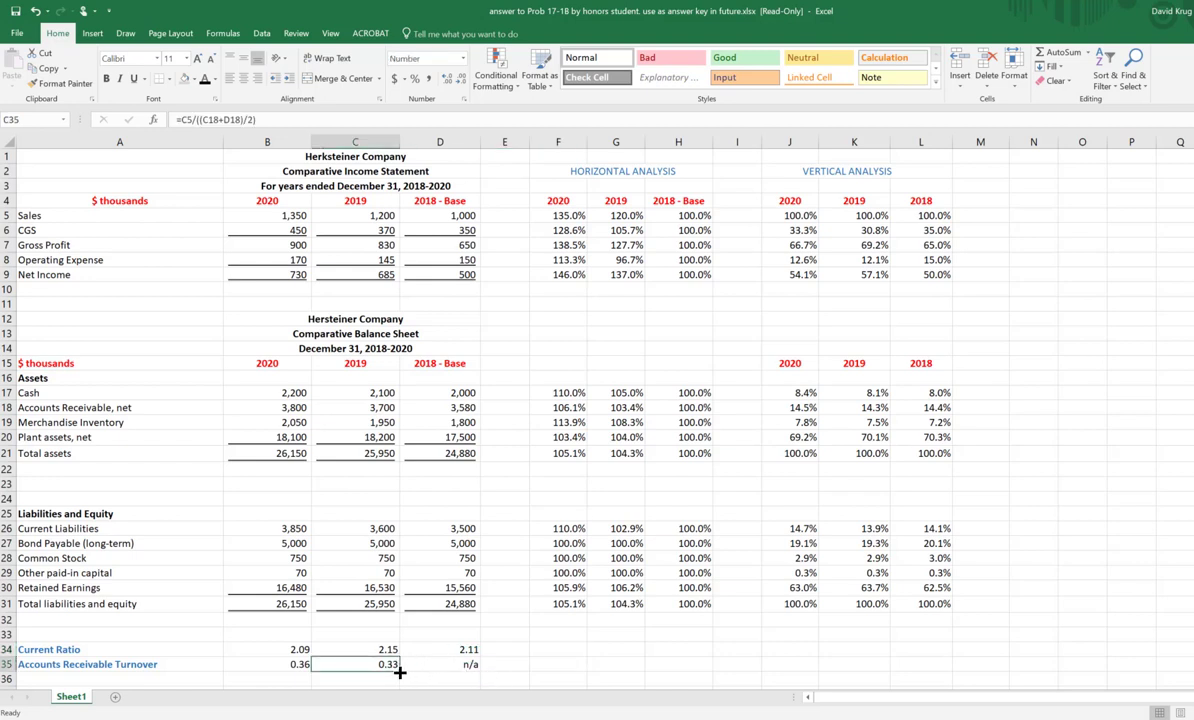
{"action": "left_click_drag", "start_coordinate": [399, 673], "coordinate": [475, 675]}
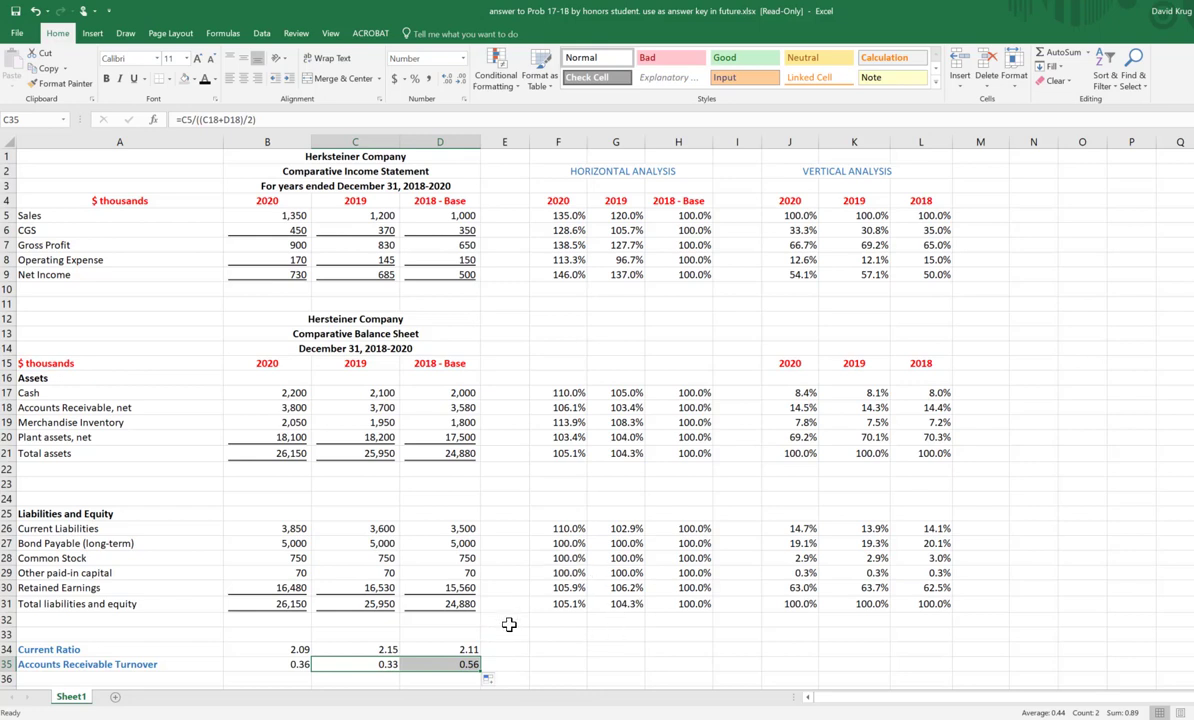
{"action": "left_click", "coordinate": [464, 667]}
{"action": "key", "text": "F2"}
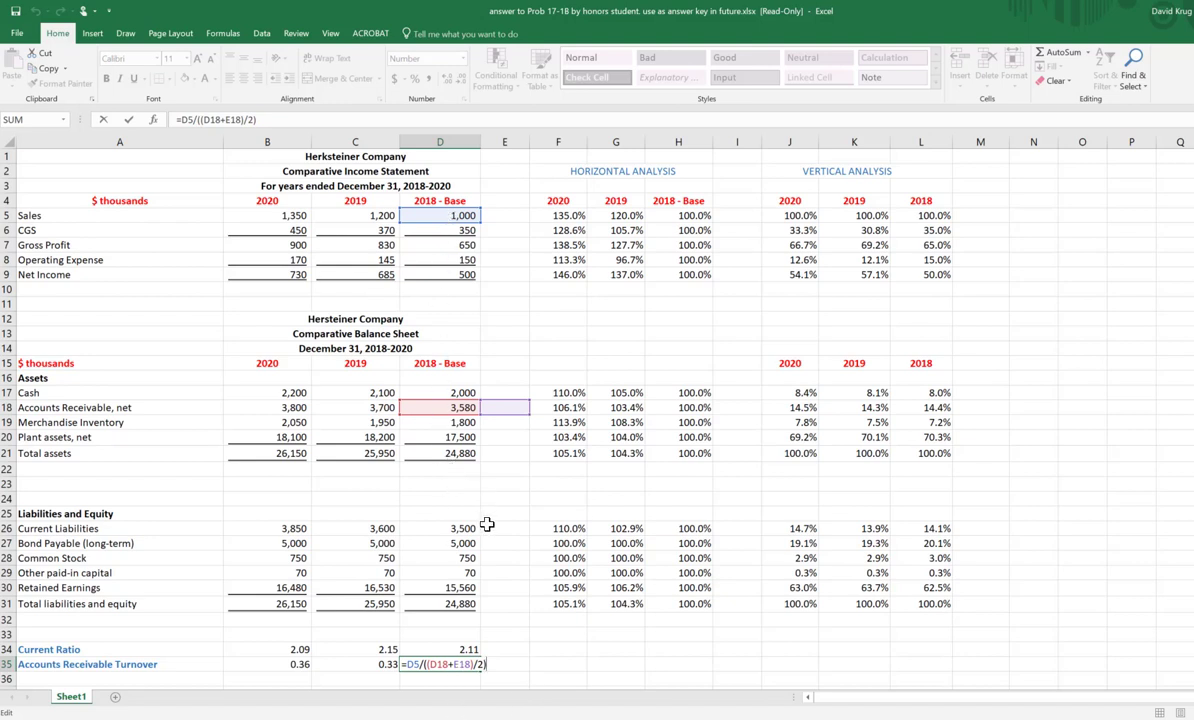
{"action": "key", "text": "Escape"}
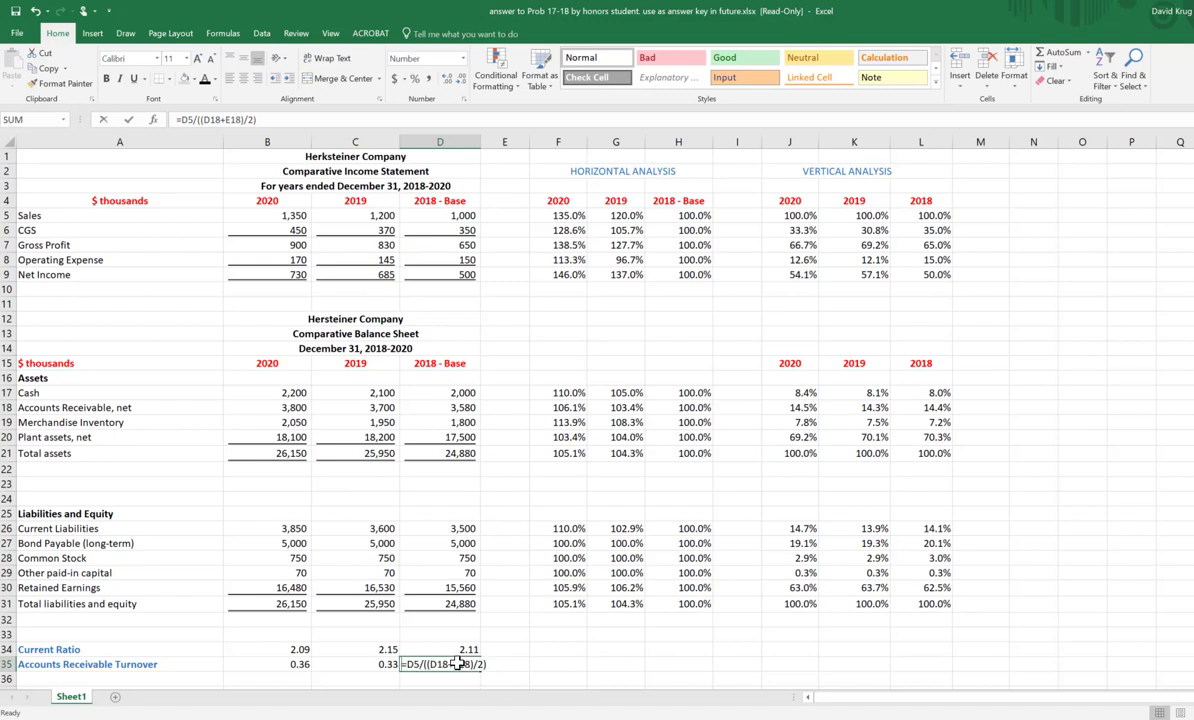
Step: Enter n/a as the 2018 Accounts Receivable Turnover in D35 and center it in the cell
{"action": "type", "text": "n/a"}
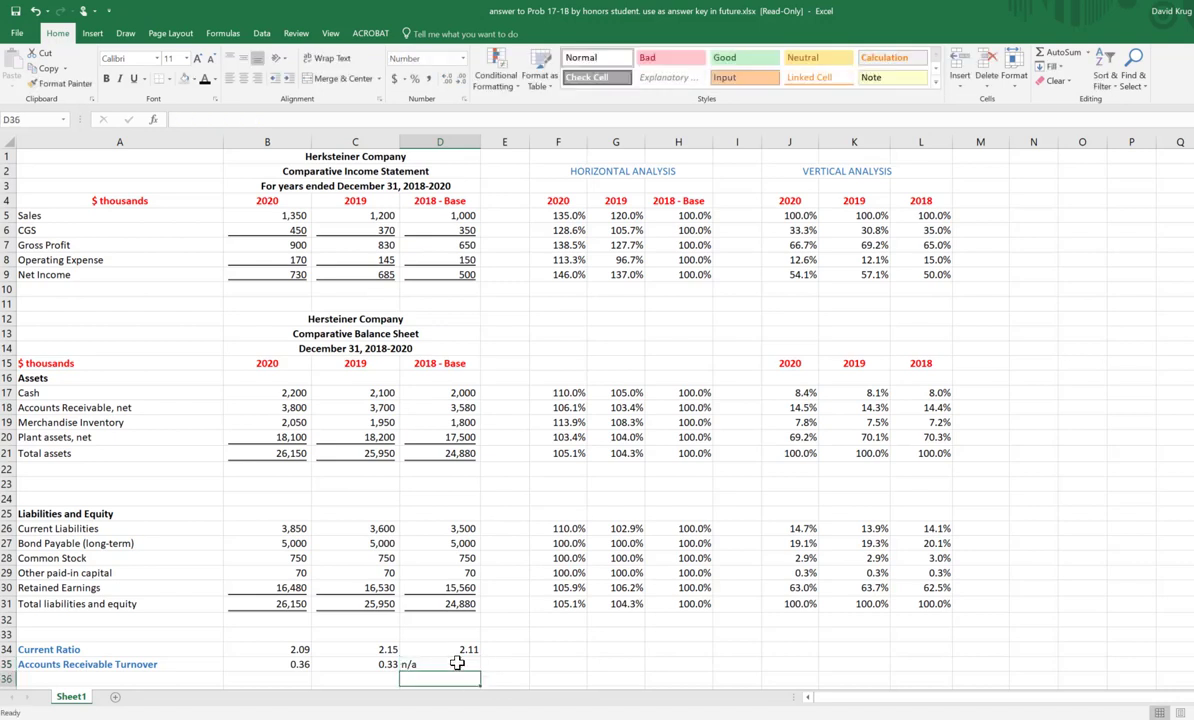
{"action": "left_click", "coordinate": [128, 119]}
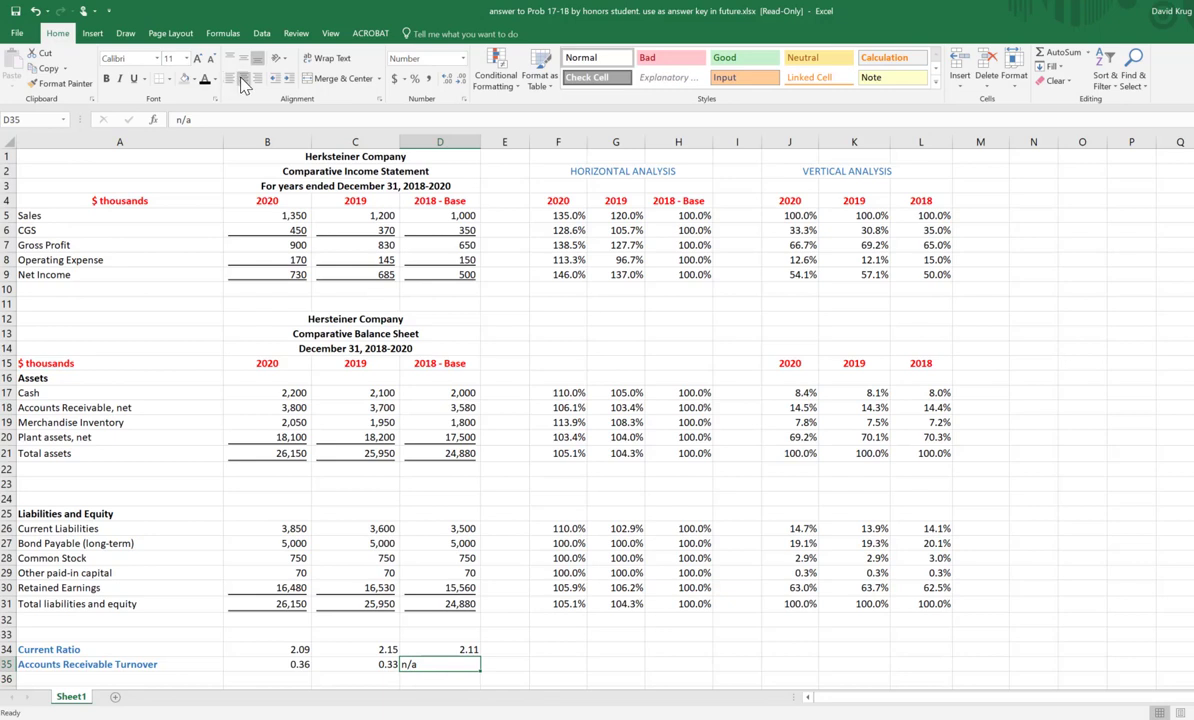
{"action": "left_click", "coordinate": [243, 78]}
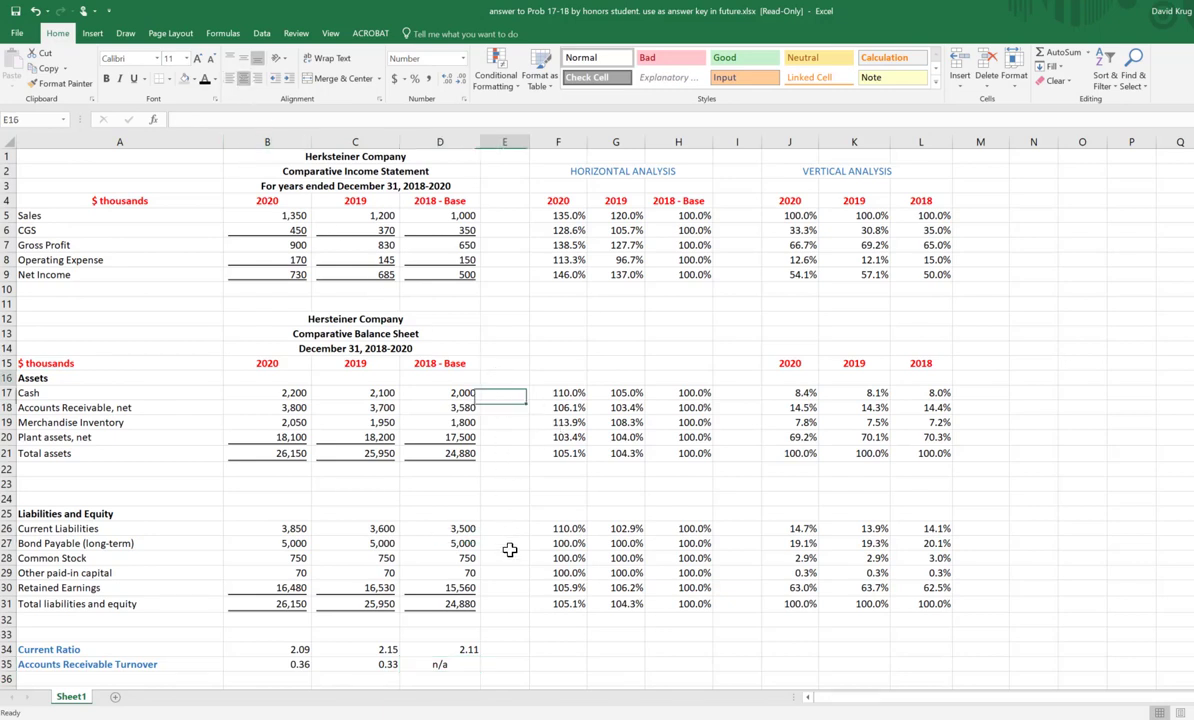
Step: Examine the blank column E beside the 2018 balance sheet, including E18 in the Accounts Receivable row, for prior-year data
{"action": "left_click_drag", "start_coordinate": [498, 385], "coordinate": [505, 603]}
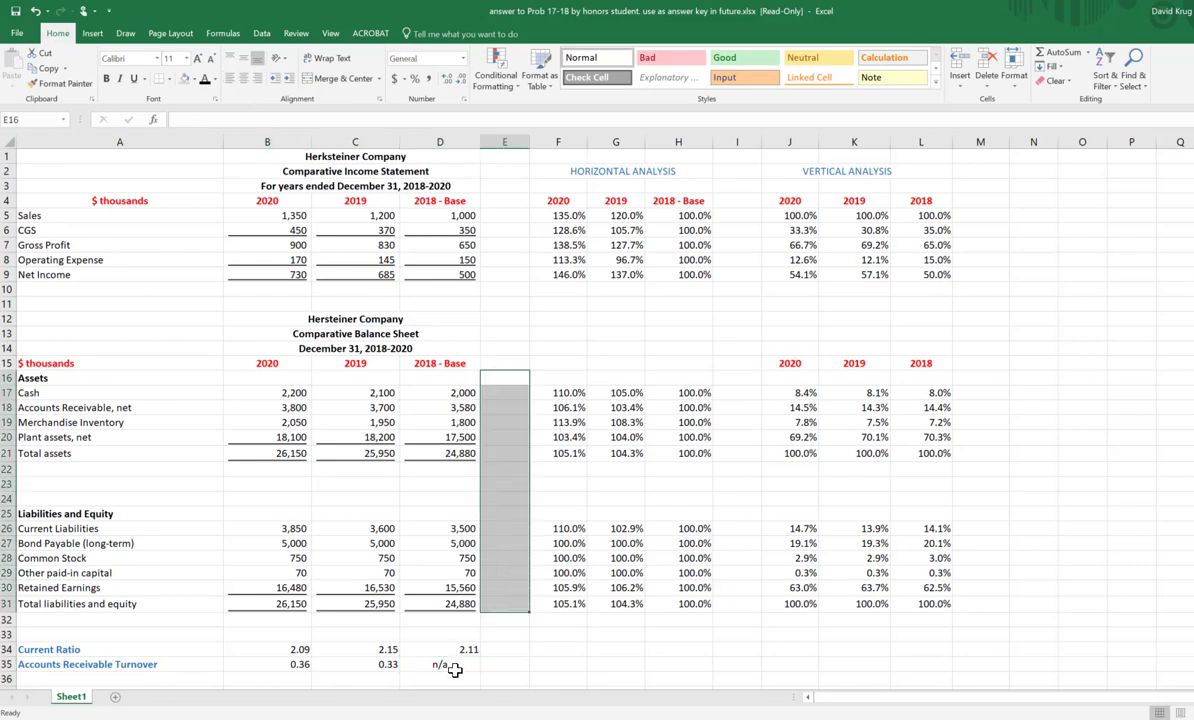
{"action": "left_click", "coordinate": [448, 202]}
{"action": "left_click", "coordinate": [100, 664]}
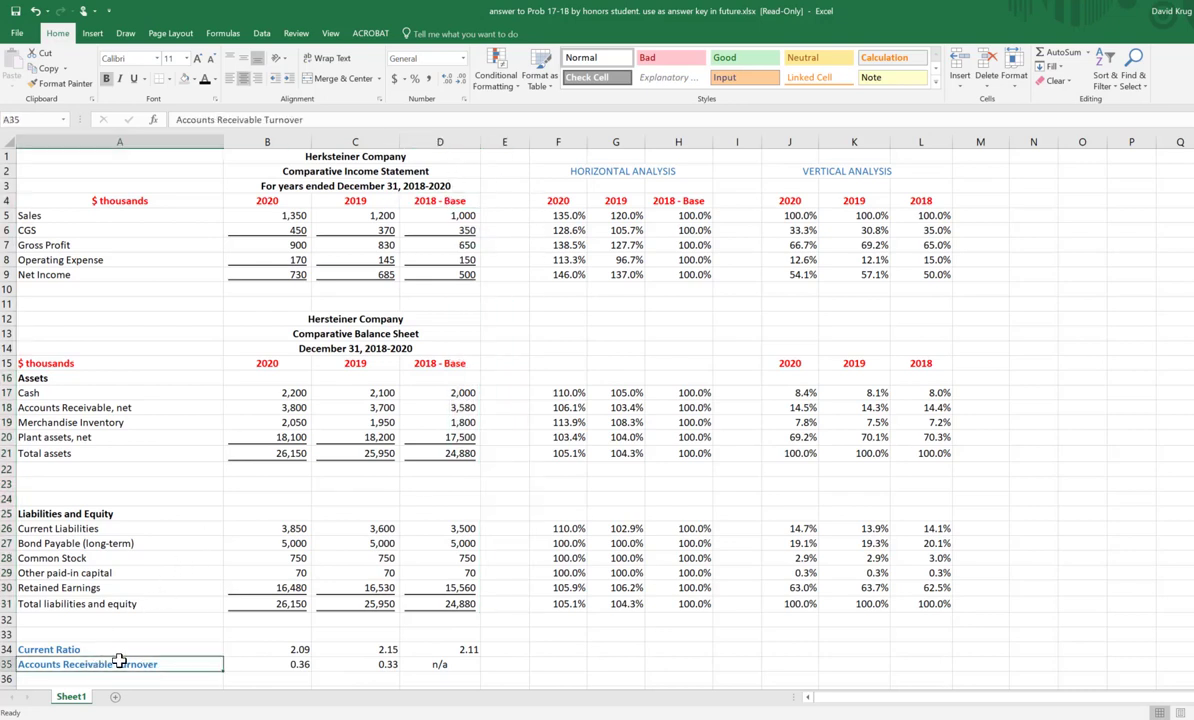
{"action": "left_click", "coordinate": [508, 404]}
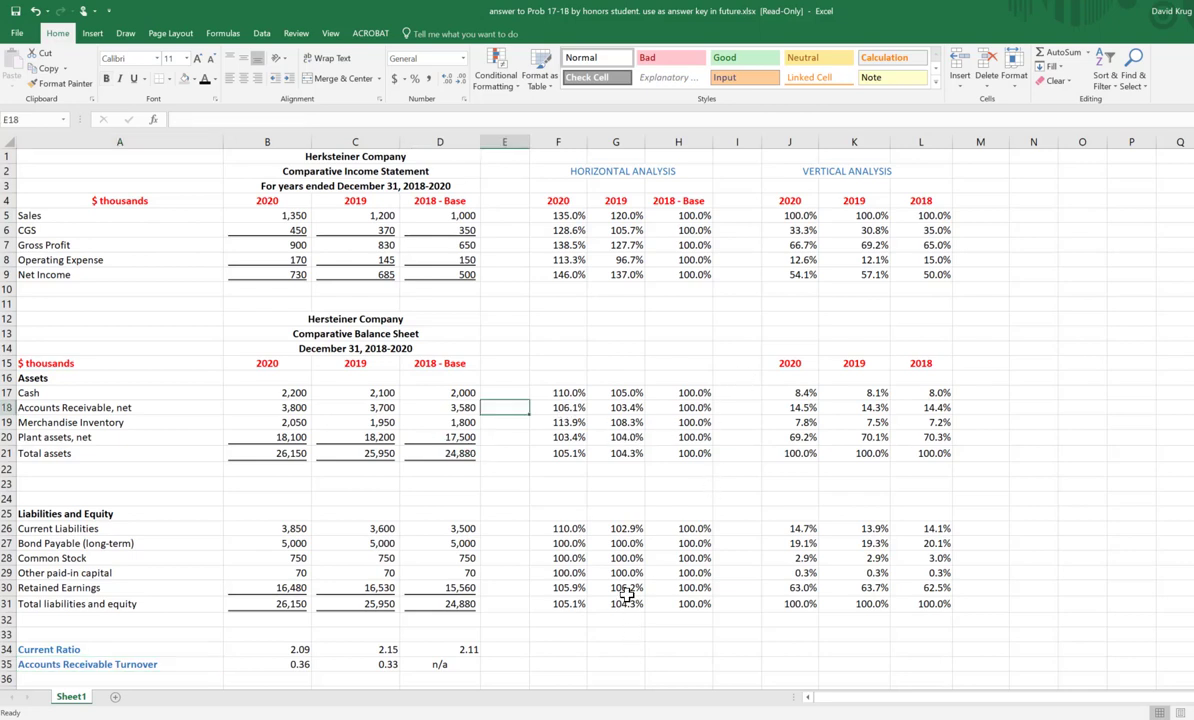
Step: Right-align the n/a entry in D35 for the 2018 Accounts Receivable Turnover
{"action": "left_click", "coordinate": [466, 663]}
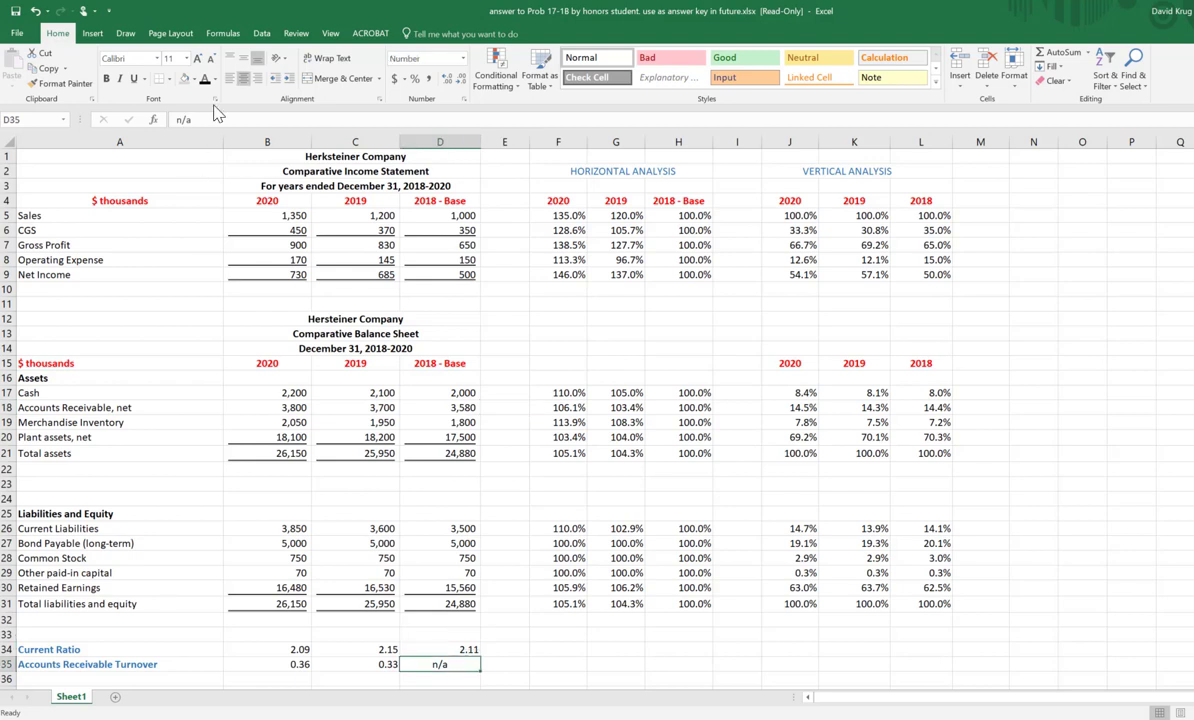
{"action": "left_click", "coordinate": [262, 82]}
{"action": "left_click", "coordinate": [1186, 409]}
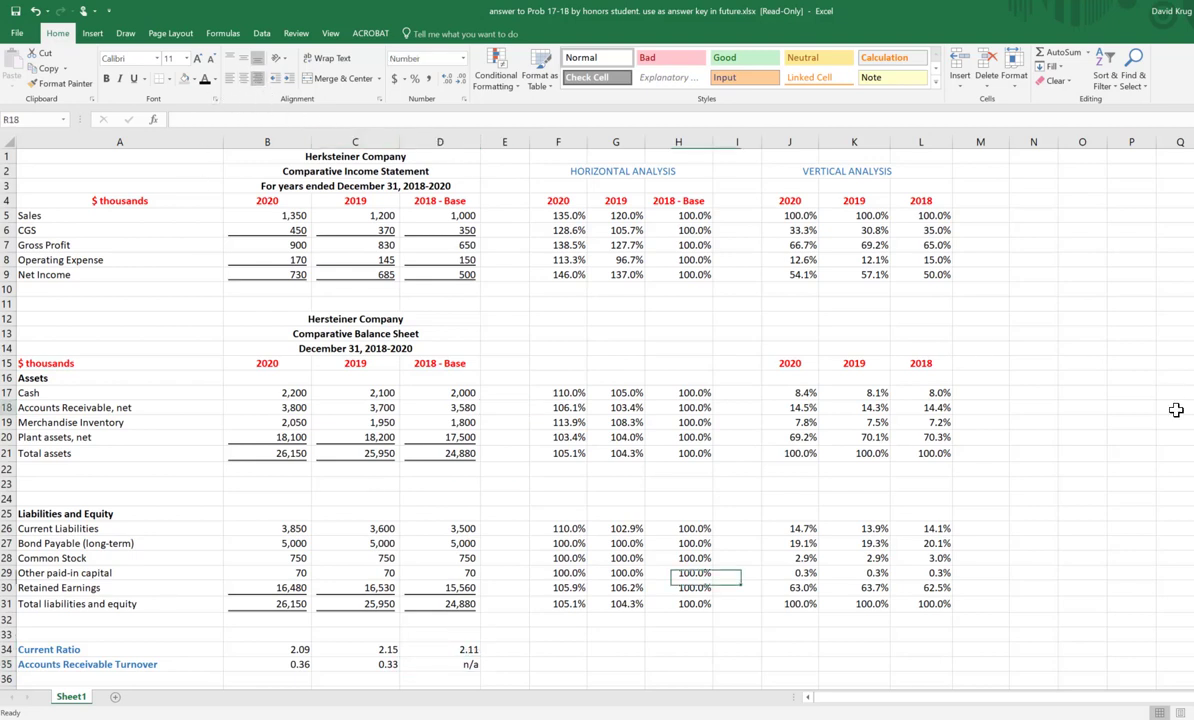
Step: Add the heading RATIO ANALYSIS in A33, directly above the Current Ratio row
{"action": "left_click", "coordinate": [50, 636]}
{"action": "type", "text": "RATIO ANAL"}
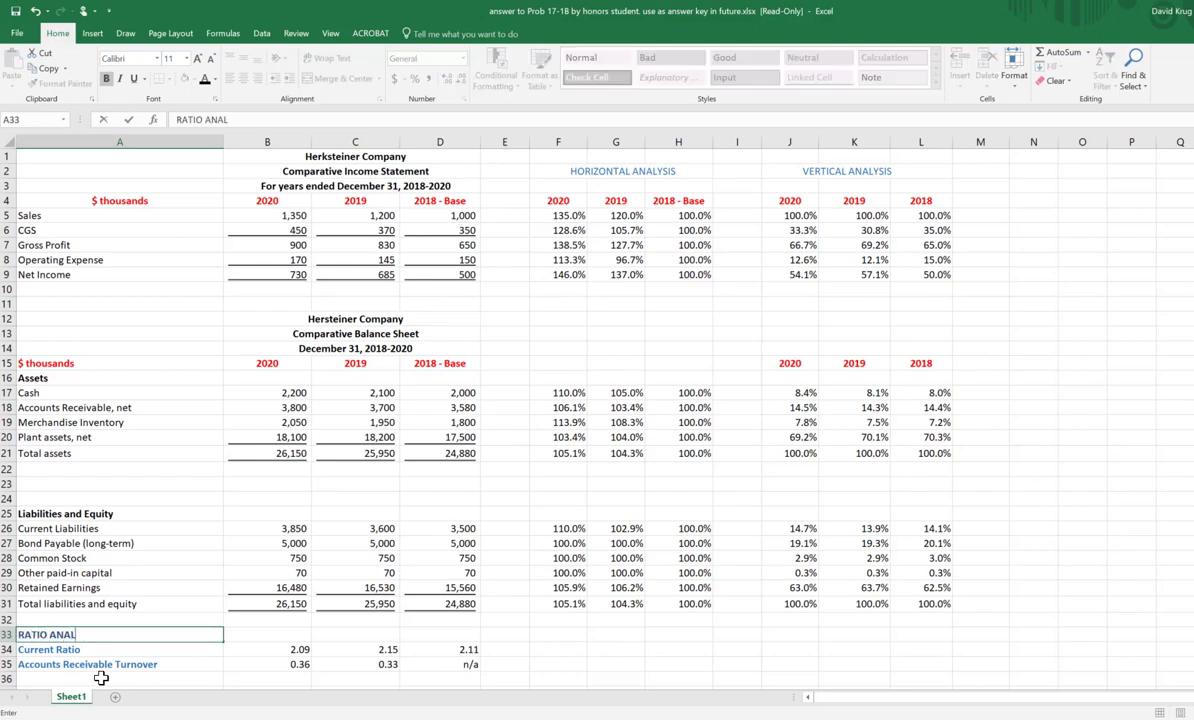
{"action": "type", "text": "YSIS"}
{"action": "key", "text": "Return"}
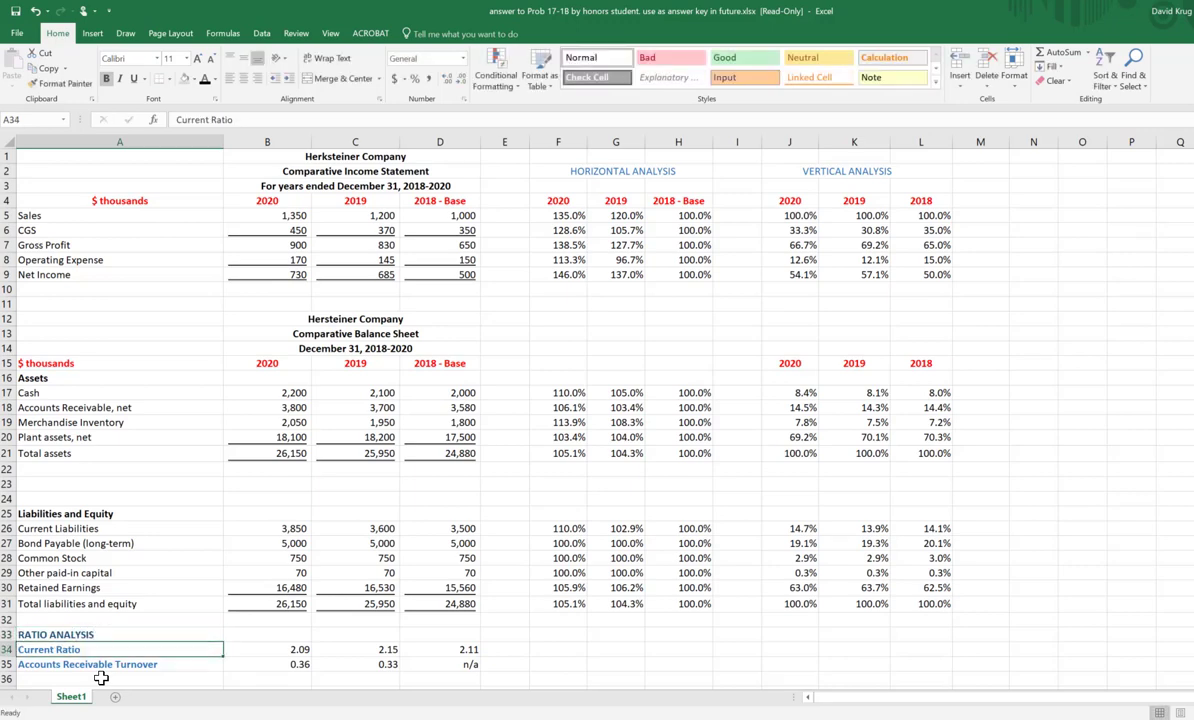
{"action": "scroll", "coordinate": [160, 560], "scroll_direction": "down", "scroll_amount": 2}
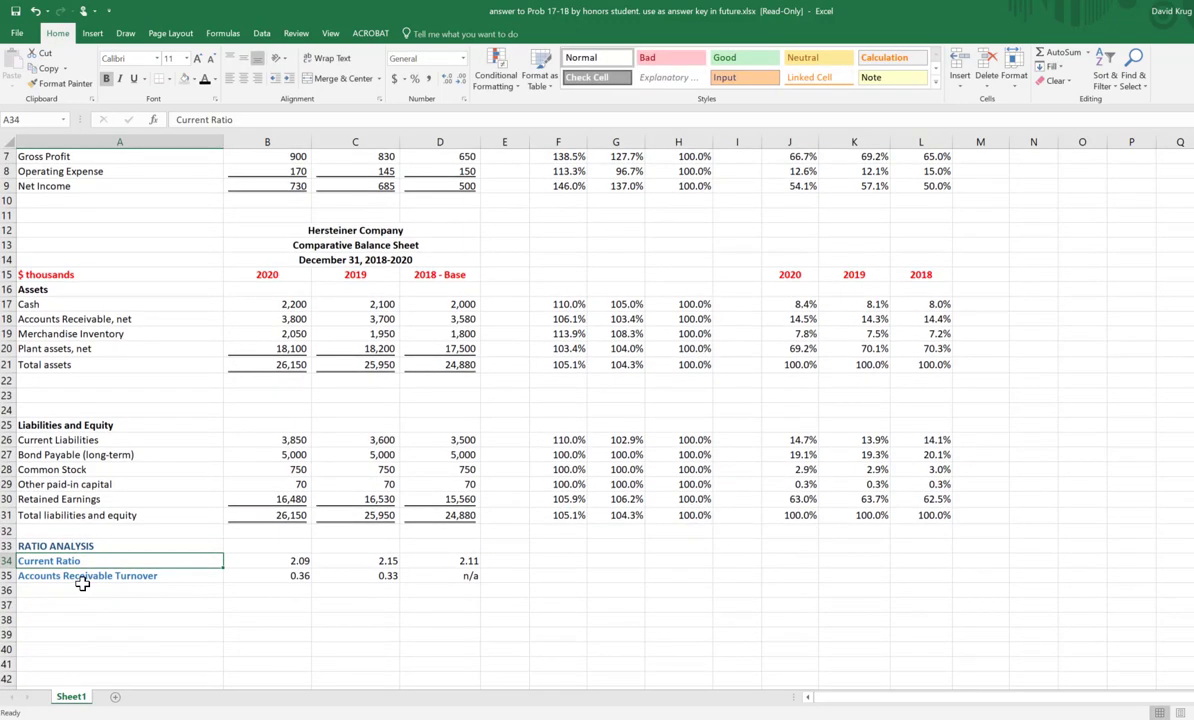
{"action": "left_click_drag", "start_coordinate": [84, 591], "coordinate": [84, 680]}
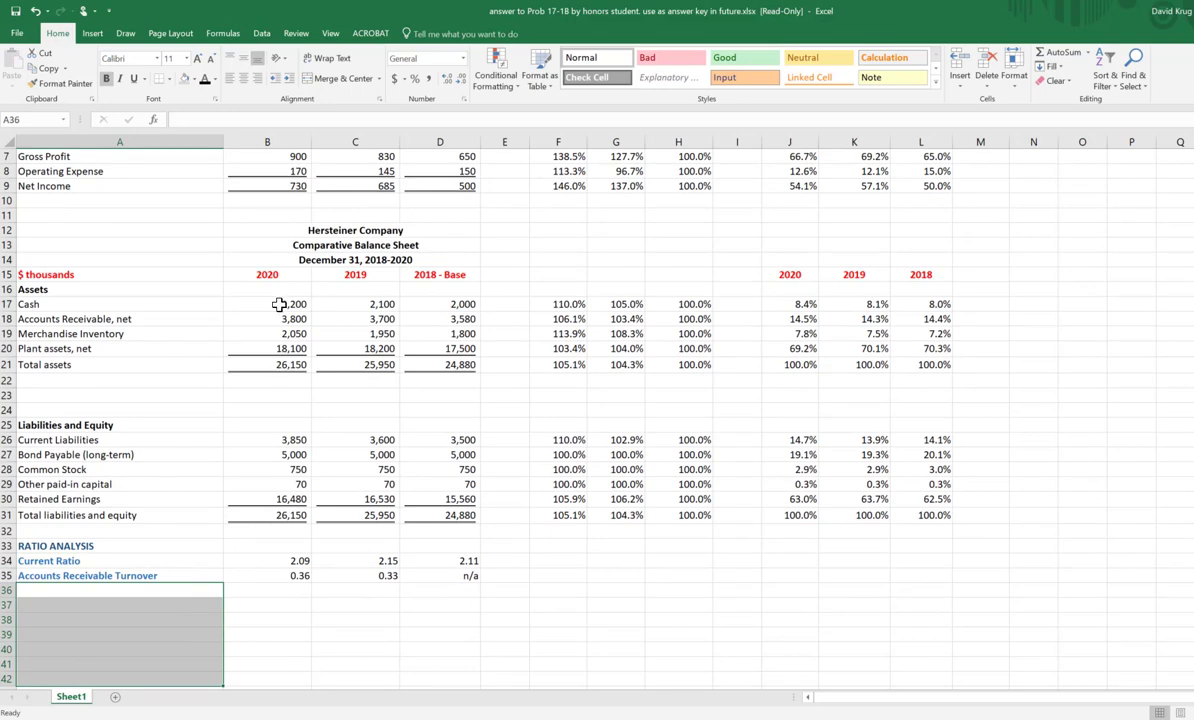
{"action": "left_click_drag", "start_coordinate": [265, 288], "coordinate": [461, 286]}
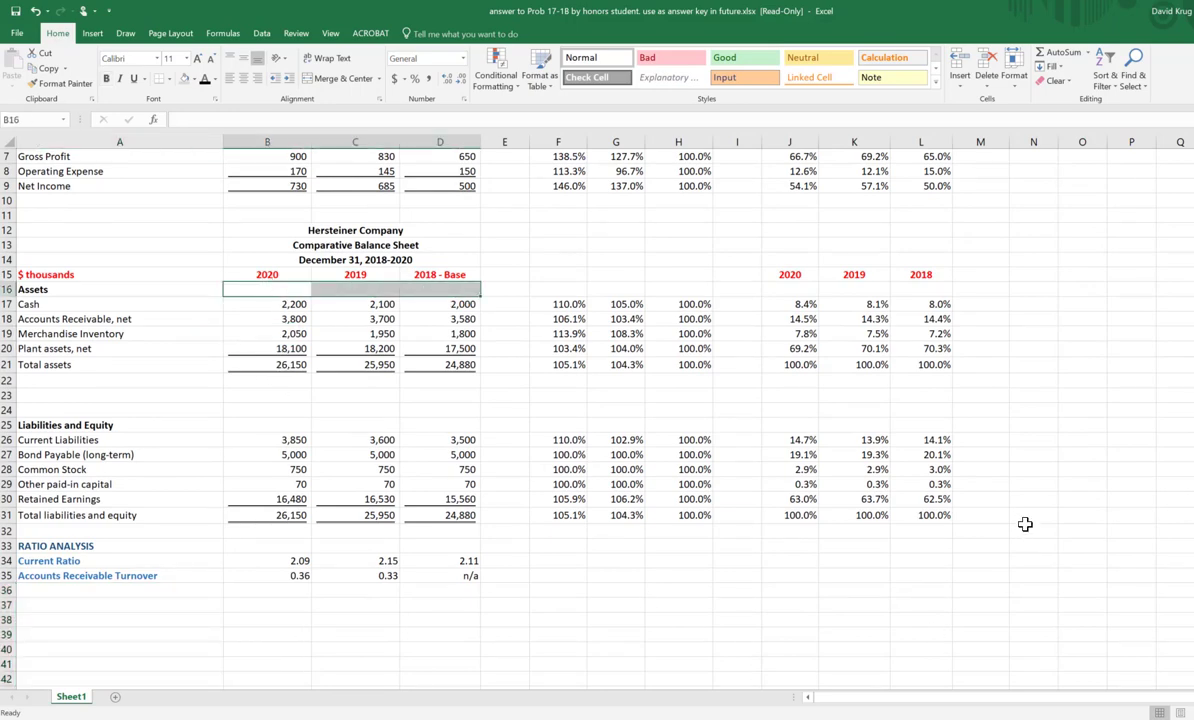
{"action": "scroll", "coordinate": [1066, 501], "scroll_direction": "up", "scroll_amount": 1}
{"action": "scroll", "coordinate": [1066, 501], "scroll_direction": "up", "scroll_amount": 2}
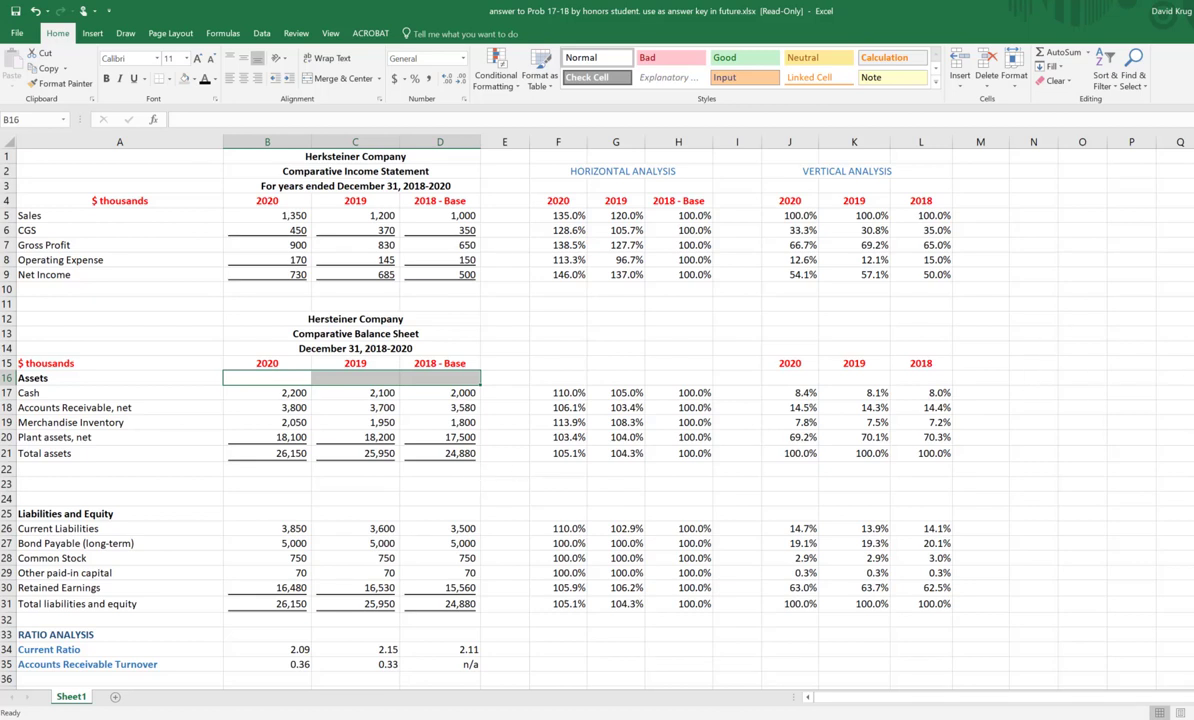
{"action": "left_click", "coordinate": [1186, 451]}
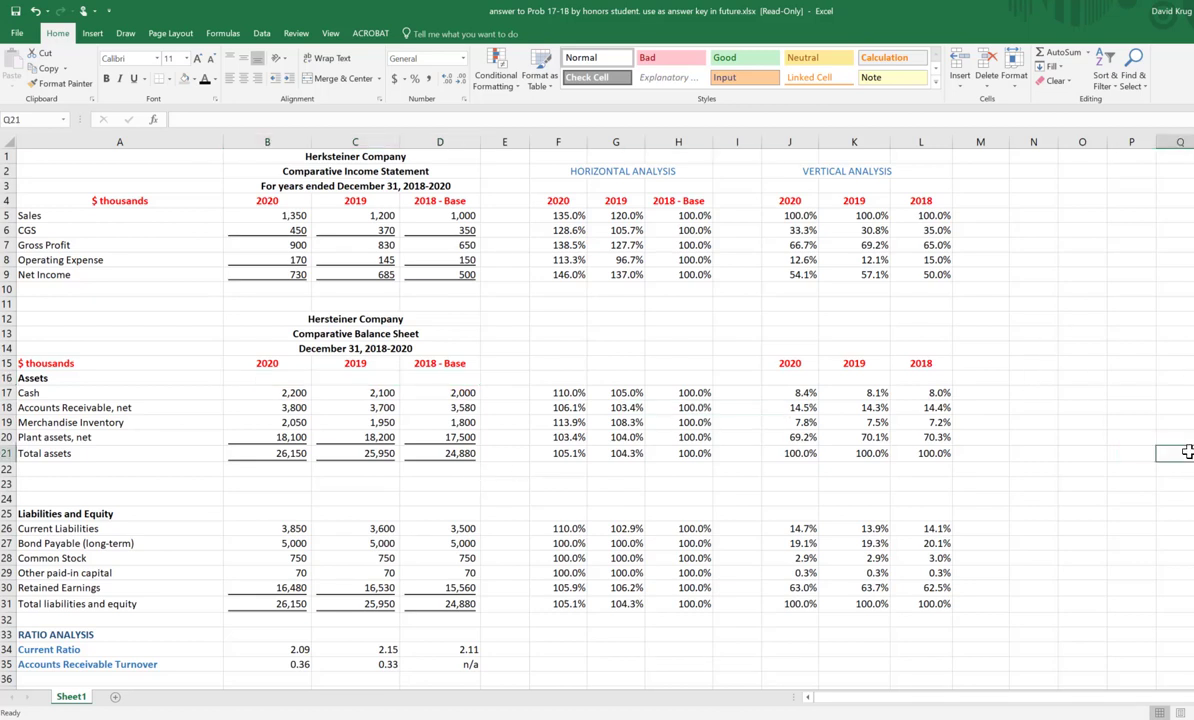